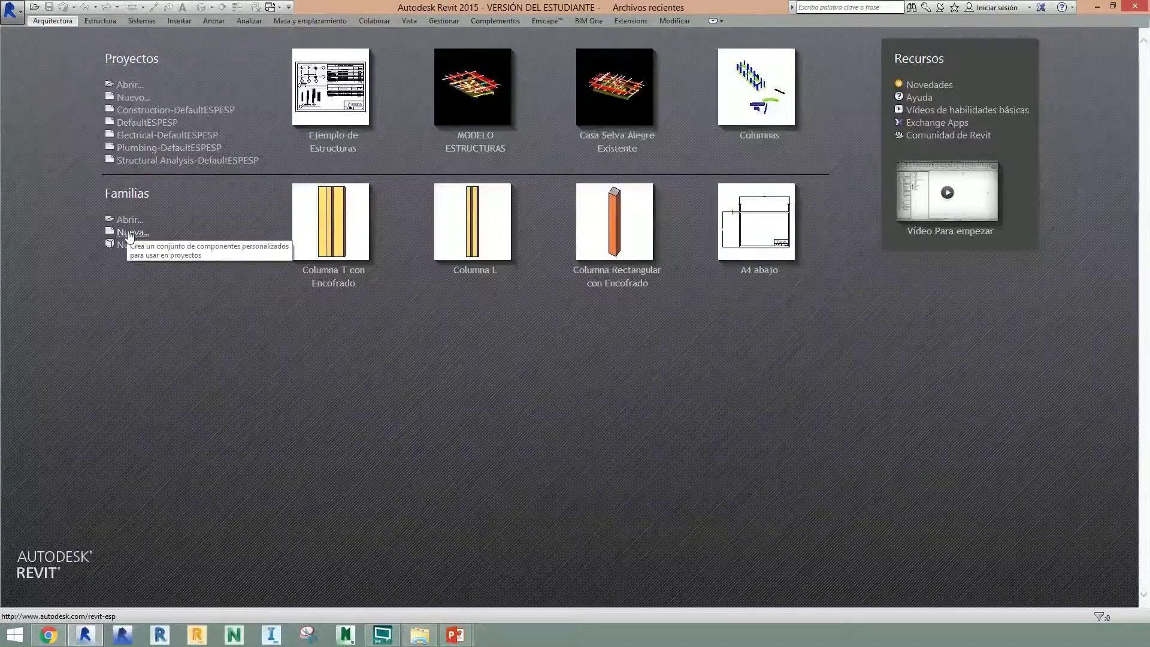
Step: Create a new family from the Pilar estructural métrico.rft template
{"action": "left_click", "coordinate": [9, 11]}
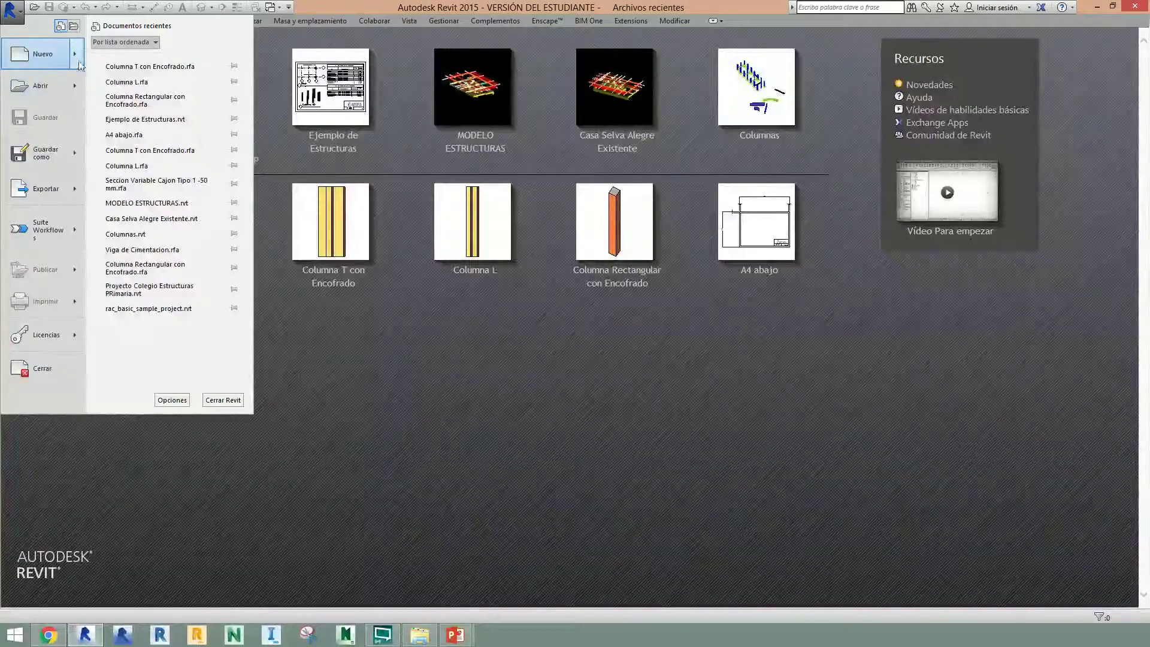
{"action": "key", "text": "Escape"}
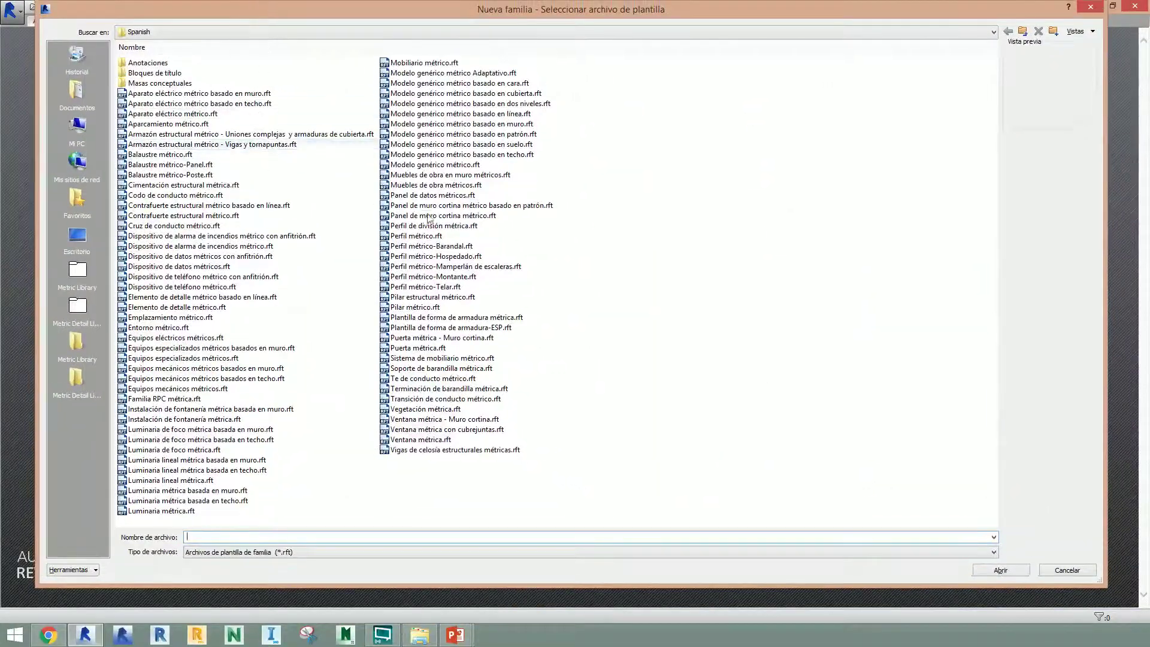
{"action": "left_click", "coordinate": [443, 216]}
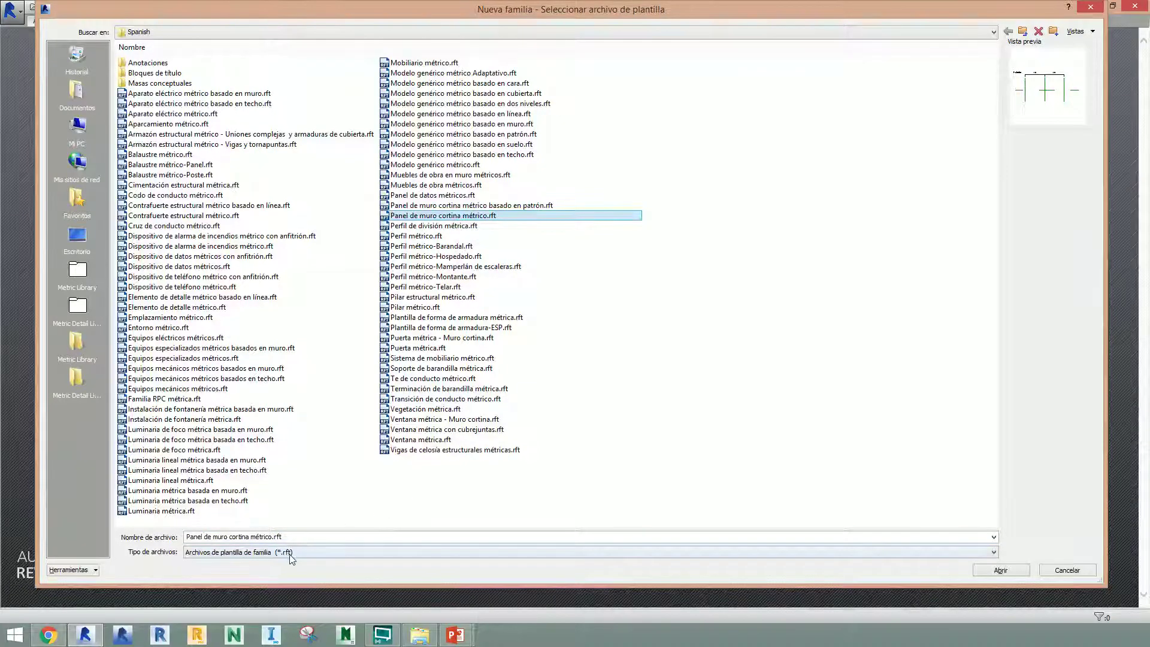
{"action": "left_click", "coordinate": [451, 298]}
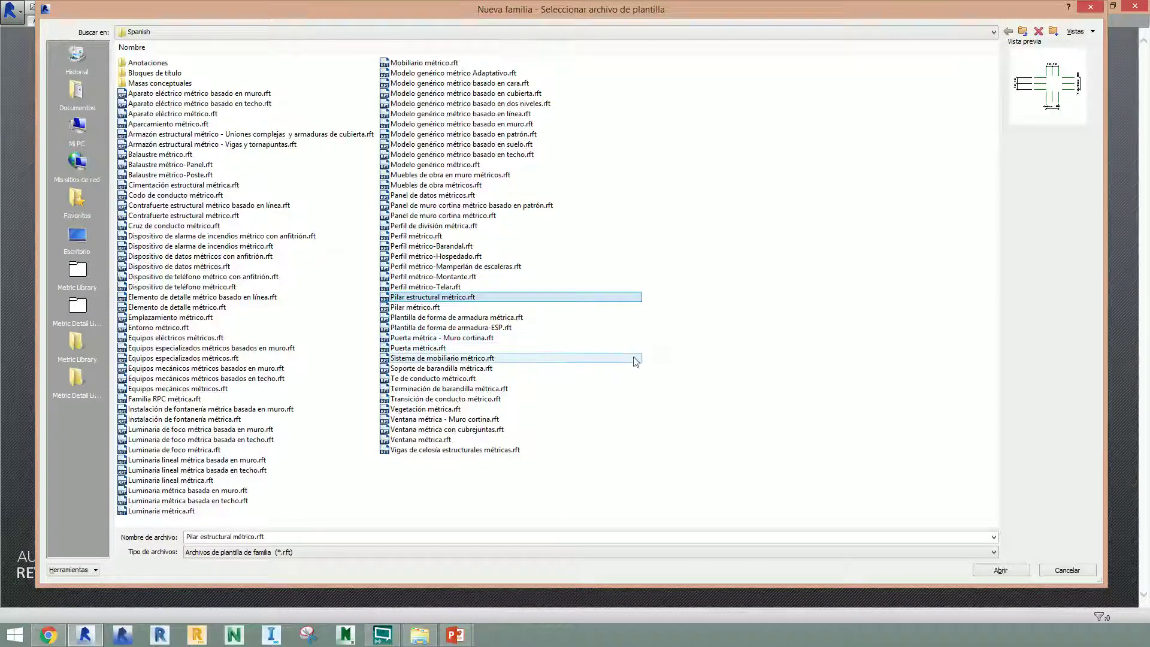
{"action": "left_click", "coordinate": [1000, 569]}
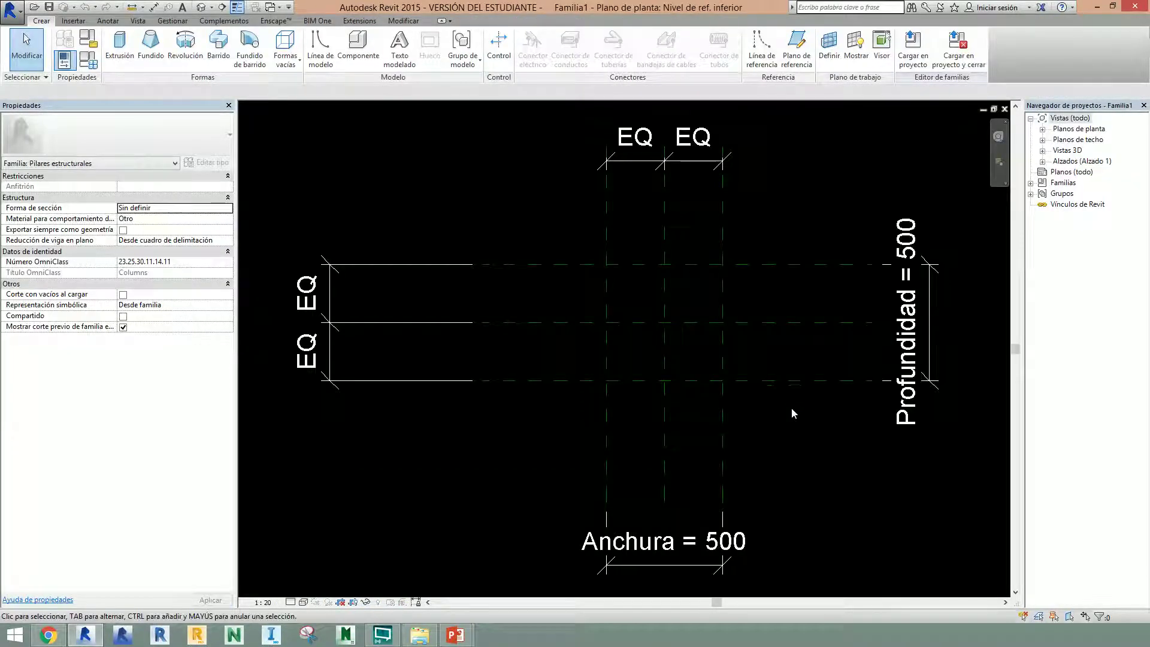
Step: Change the drawing area's background colour to white in the program options
{"action": "mouse_move", "coordinate": [824, 438]}
{"action": "middle_mouse_down"}
{"action": "mouse_move", "coordinate": [814, 436]}
{"action": "mouse_move", "coordinate": [816, 465]}
{"action": "mouse_move", "coordinate": [771, 452]}
{"action": "mouse_move", "coordinate": [796, 457]}
{"action": "middle_mouse_up"}
{"action": "scroll", "coordinate": [749, 442], "scroll_direction": "up", "scroll_amount": 3}
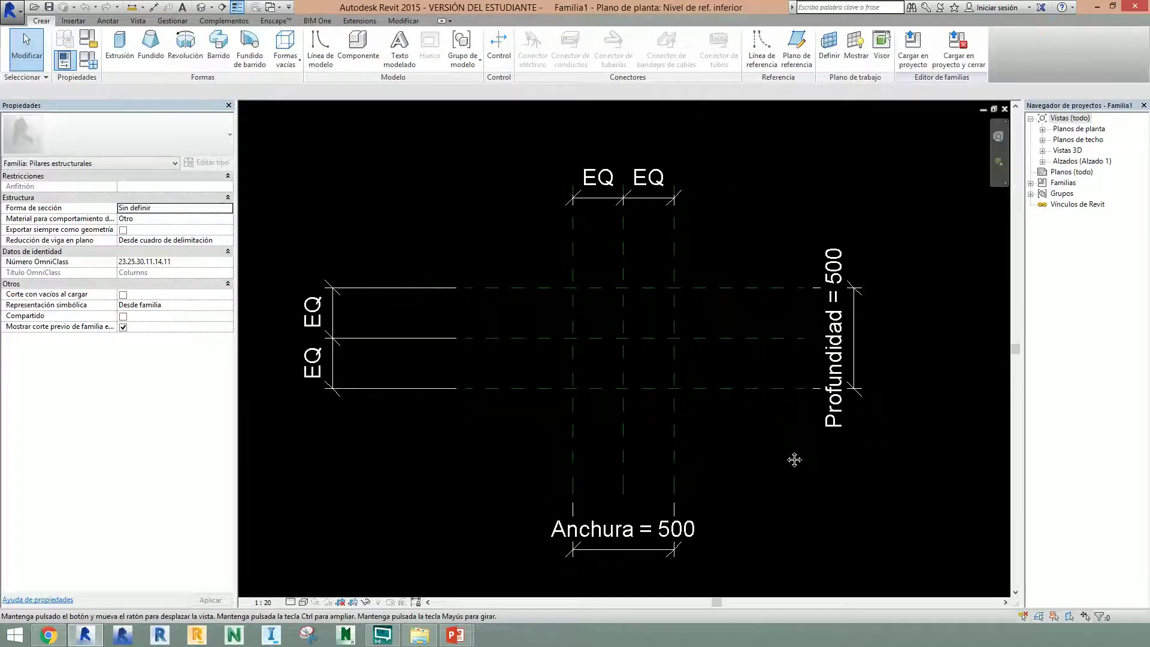
{"action": "left_click", "coordinate": [12, 10]}
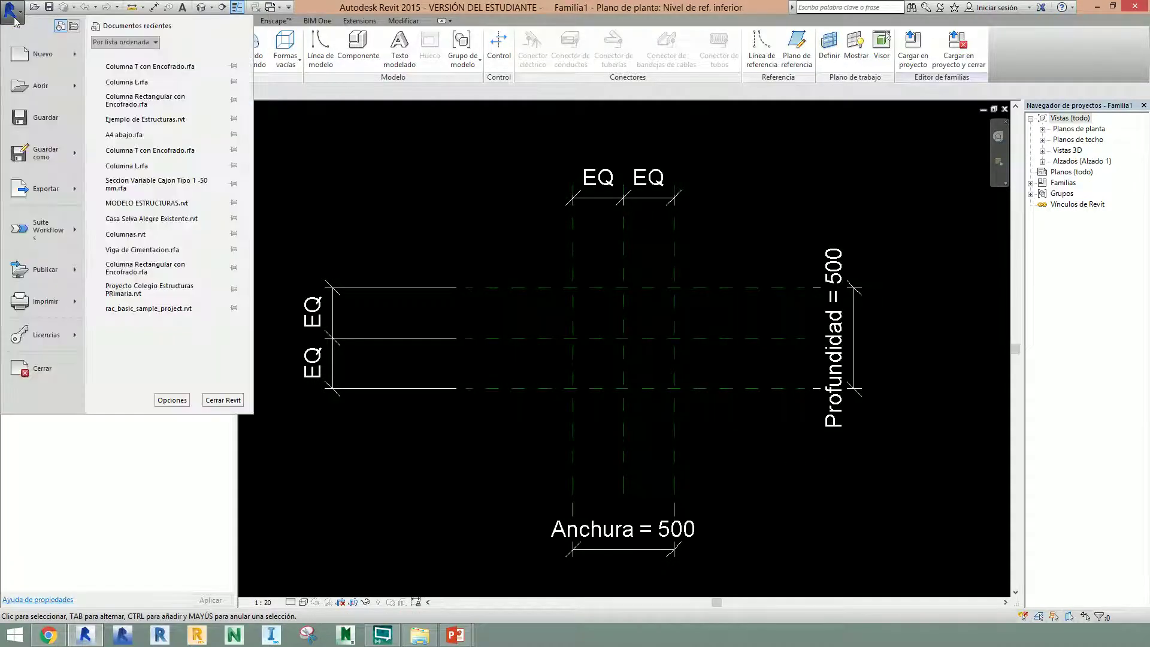
{"action": "left_click", "coordinate": [184, 416]}
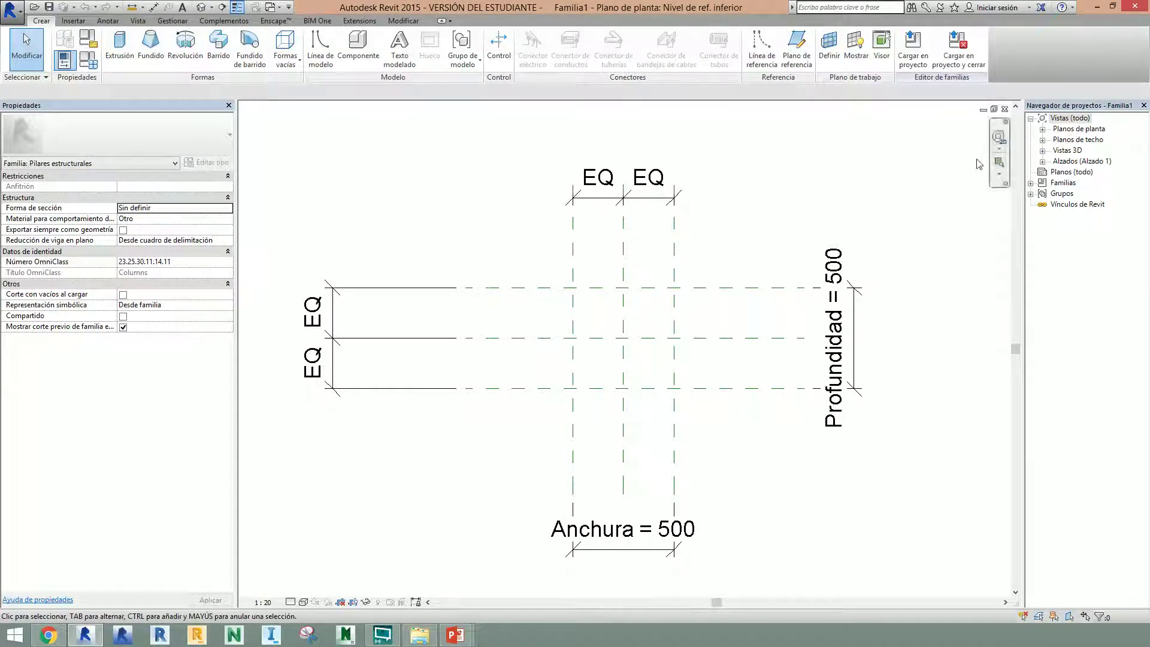
Step: Examine the family's floor plan, ceiling plan, 3D view and the Derecha, Frontal, Izquierda and Posterior elevations one after another
{"action": "double_click", "coordinate": [1067, 130]}
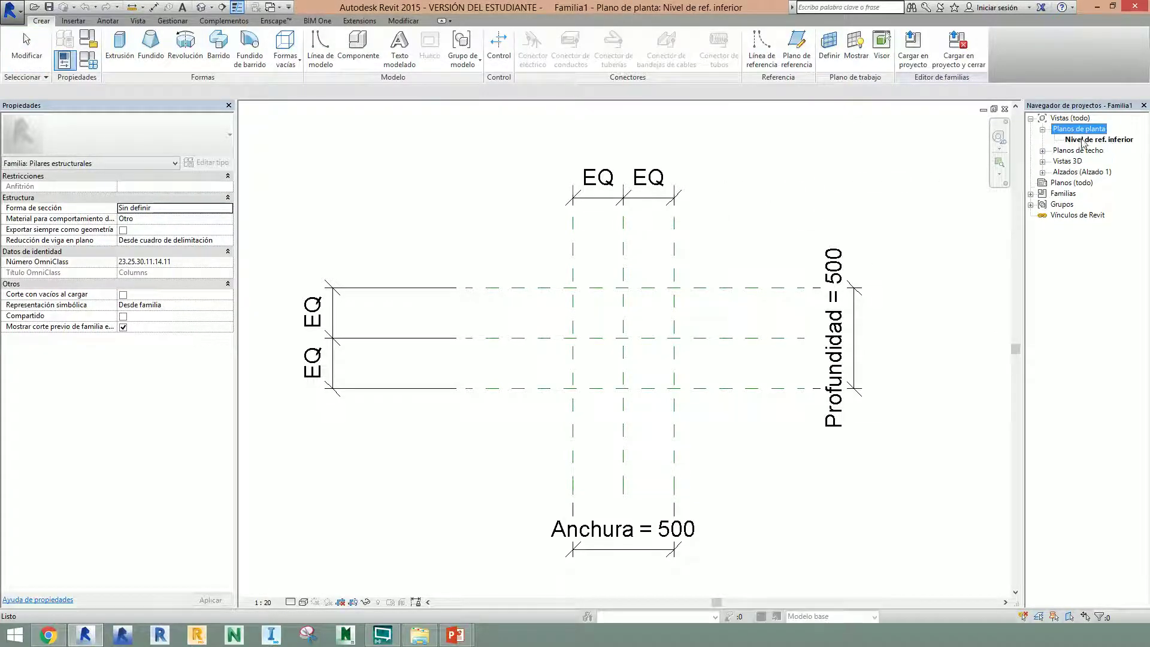
{"action": "double_click", "coordinate": [1083, 139]}
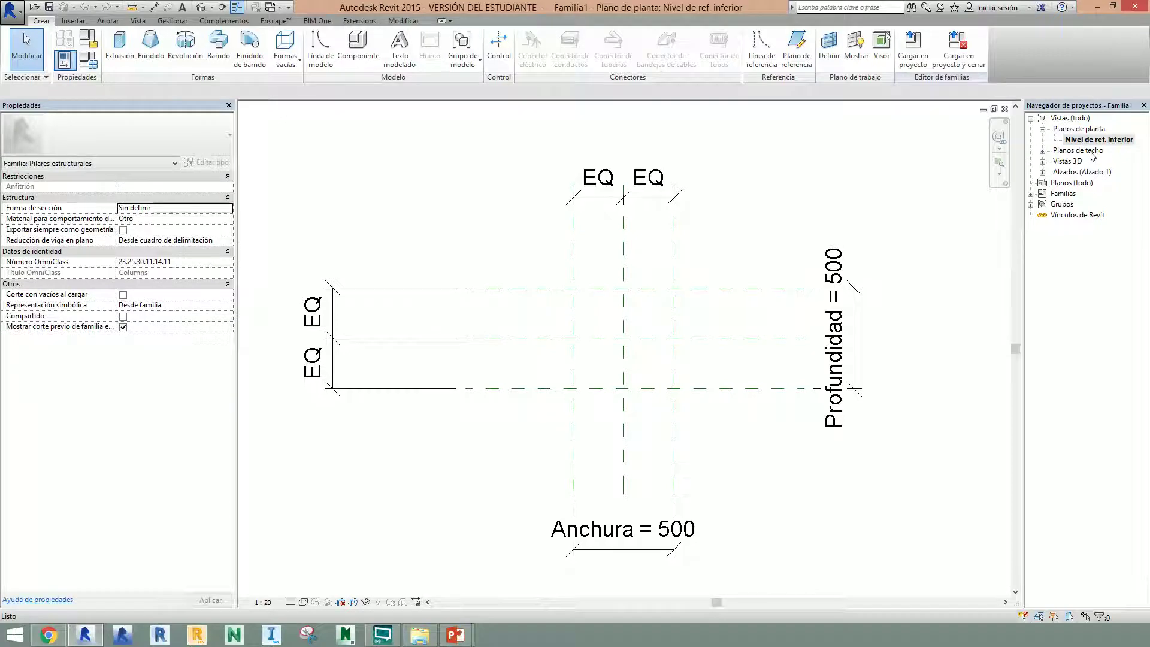
{"action": "double_click", "coordinate": [1084, 150]}
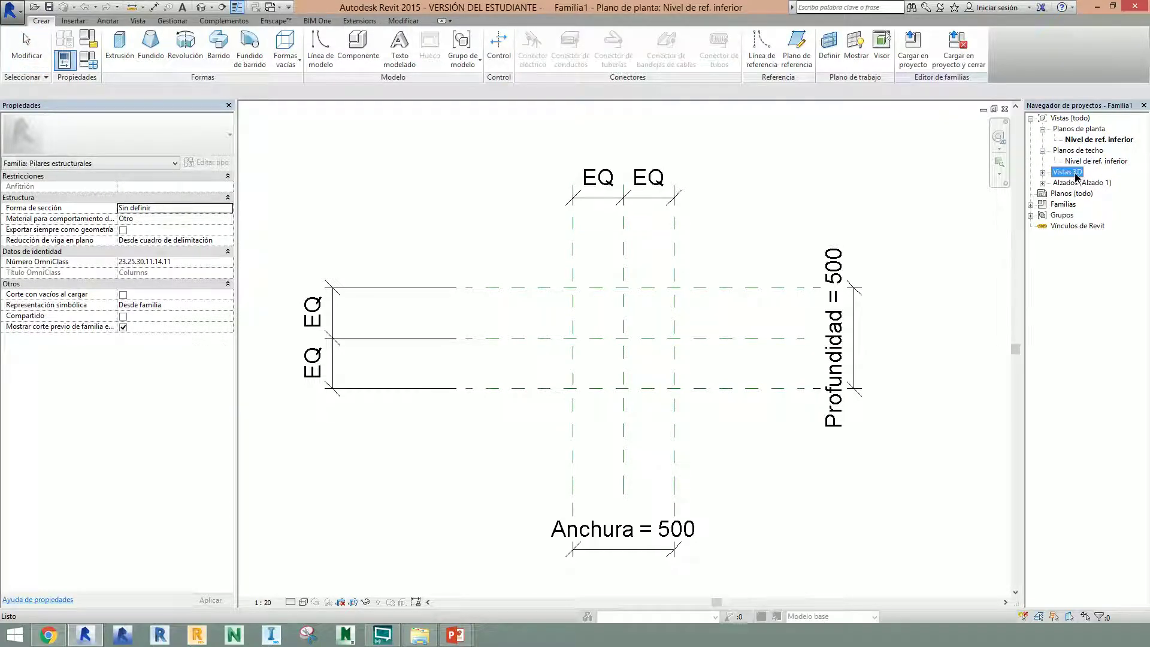
{"action": "double_click", "coordinate": [1067, 172]}
{"action": "double_click", "coordinate": [1075, 182]}
{"action": "double_click", "coordinate": [1069, 193]}
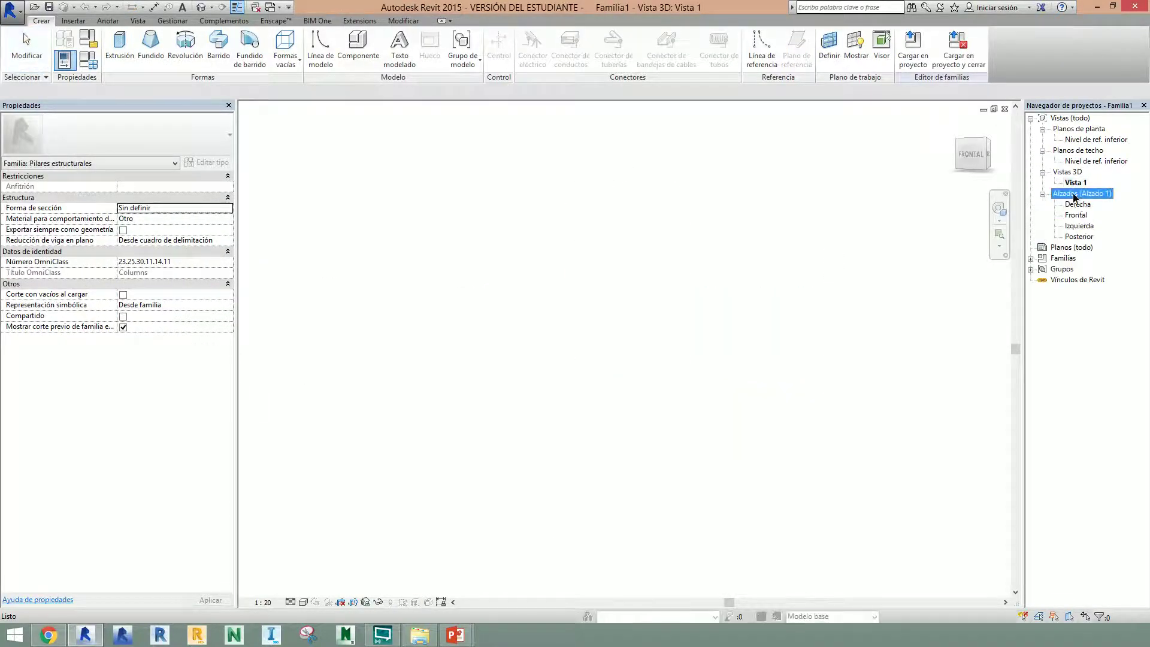
{"action": "double_click", "coordinate": [1077, 205]}
{"action": "double_click", "coordinate": [1077, 215]}
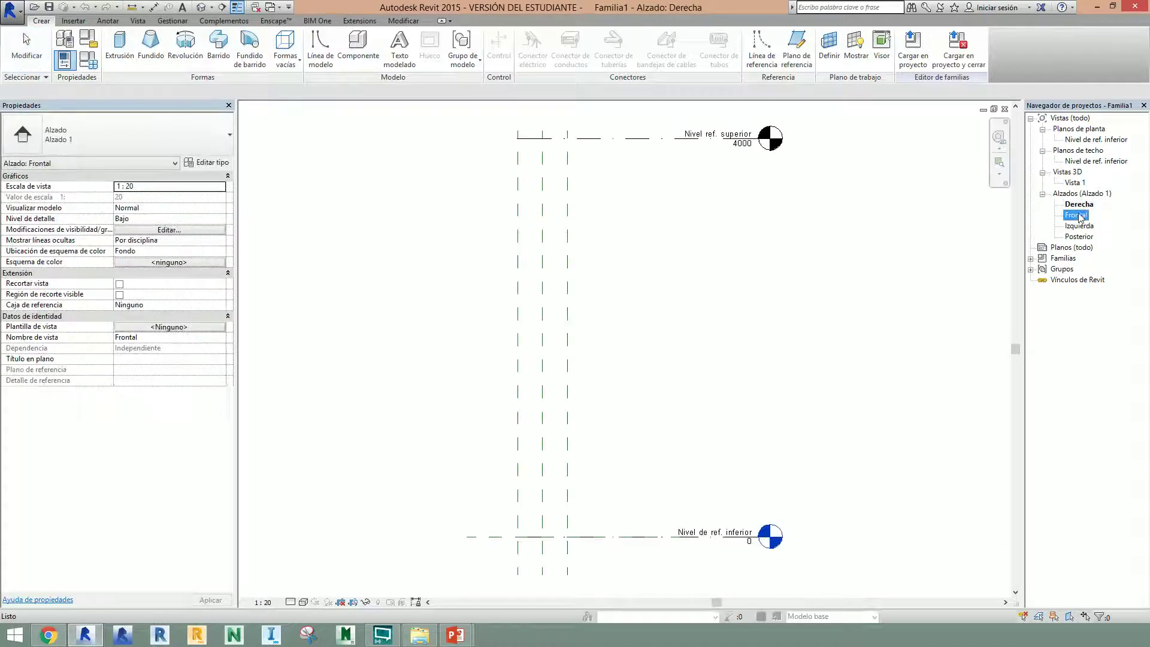
{"action": "double_click", "coordinate": [1081, 225]}
{"action": "double_click", "coordinate": [1085, 237]}
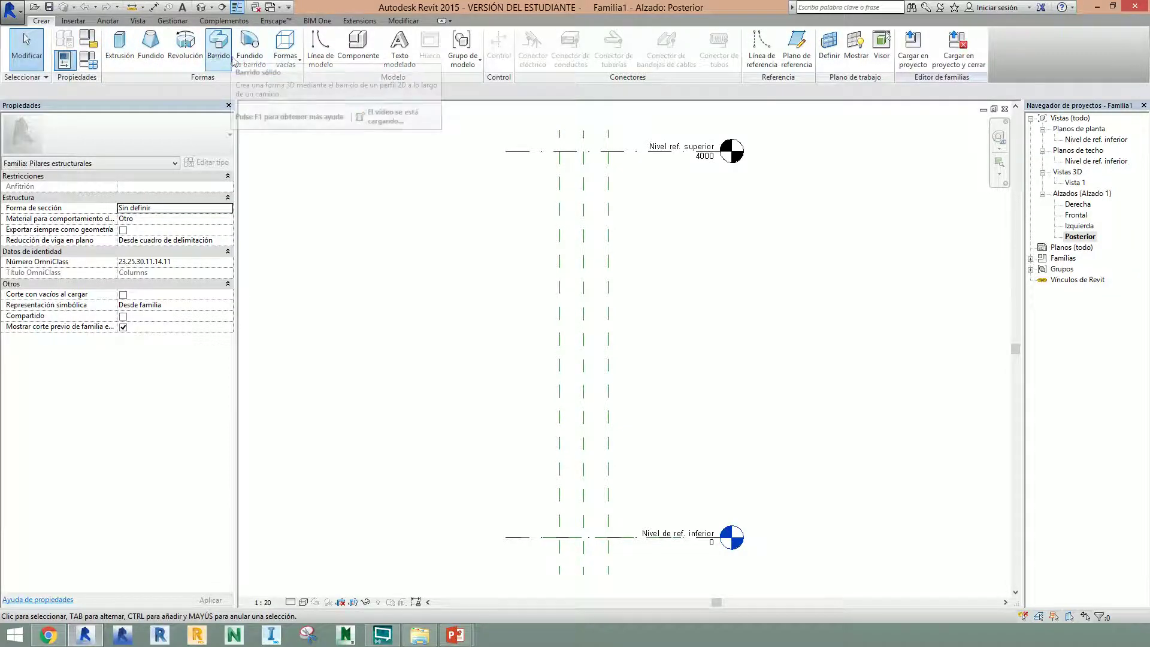
Step: Return to the Nivel de ref. inferior floor plan and inspect the Frontal reference plane
{"action": "double_click", "coordinate": [1108, 141]}
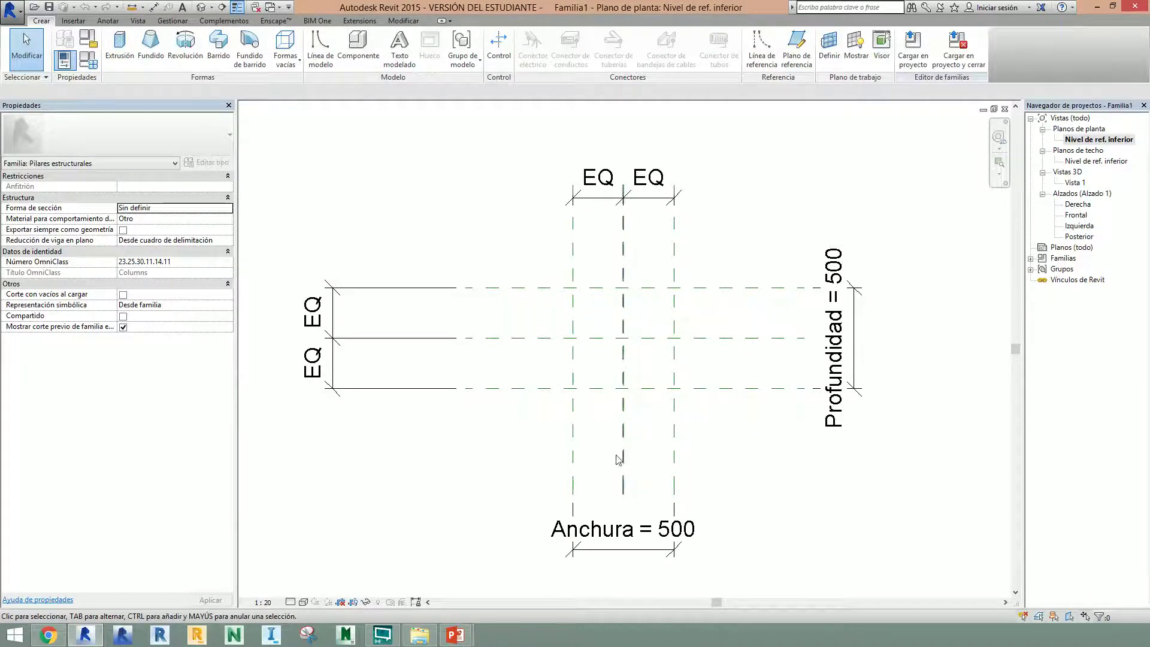
{"action": "left_click", "coordinate": [717, 390]}
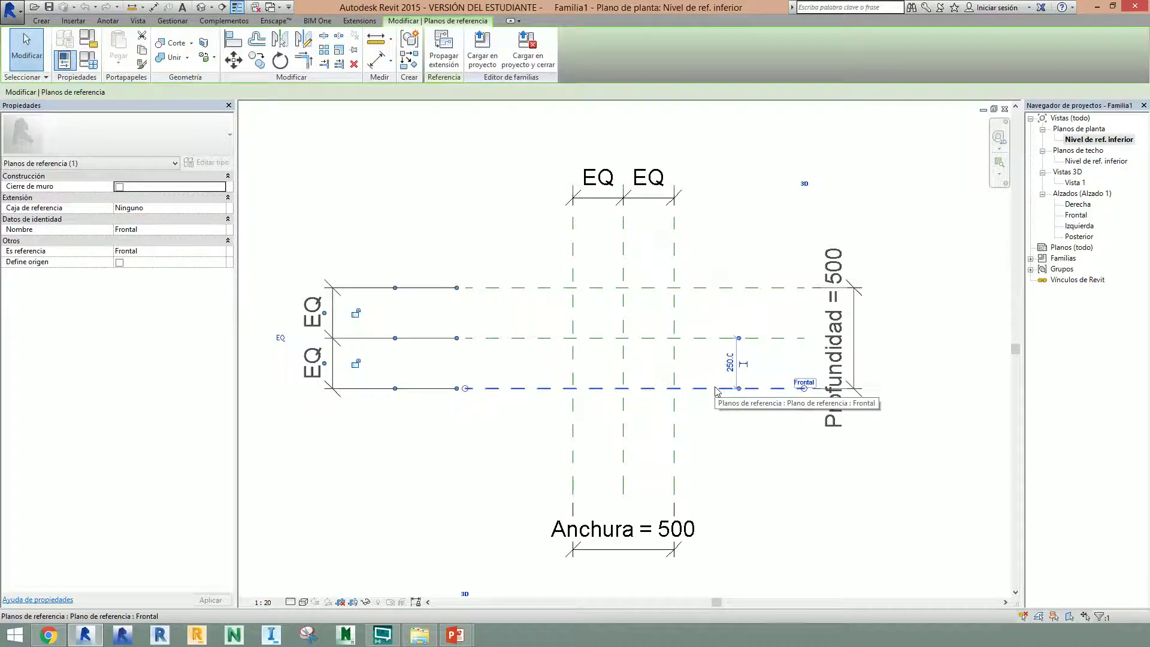
{"action": "key", "text": "Escape"}
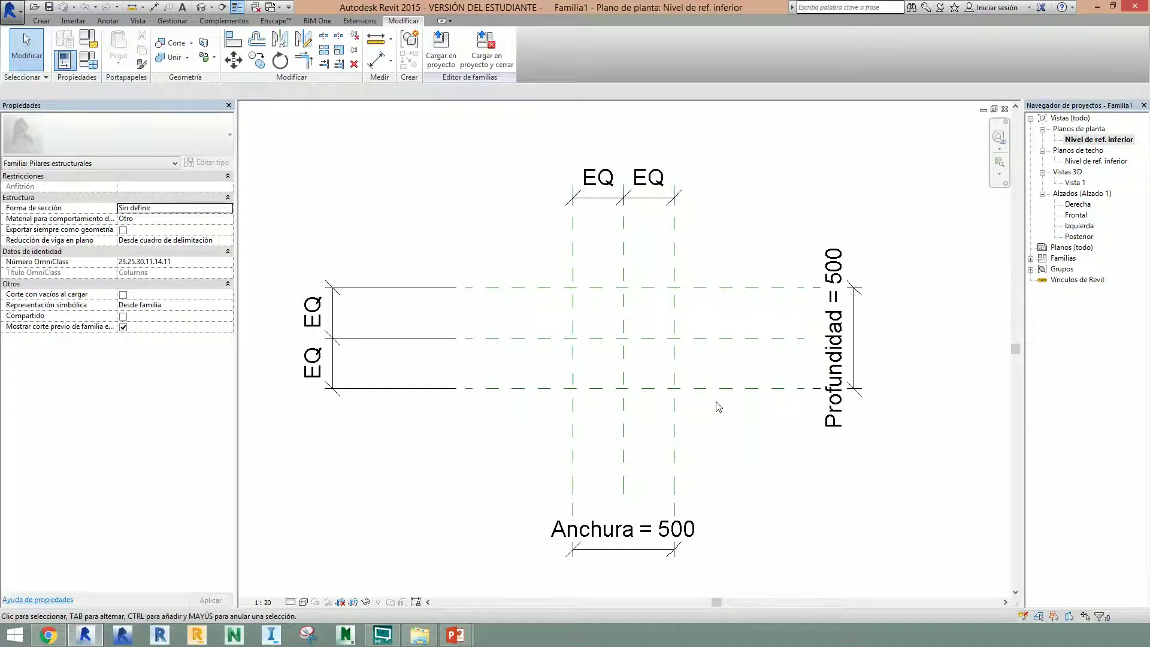
{"action": "scroll", "coordinate": [734, 300], "scroll_direction": "up", "scroll_amount": 3}
{"action": "scroll", "coordinate": [734, 300], "scroll_direction": "down", "scroll_amount": 3}
{"action": "middle_click_drag", "start_coordinate": [750, 326], "coordinate": [706, 328]}
{"action": "left_click", "coordinate": [679, 390]}
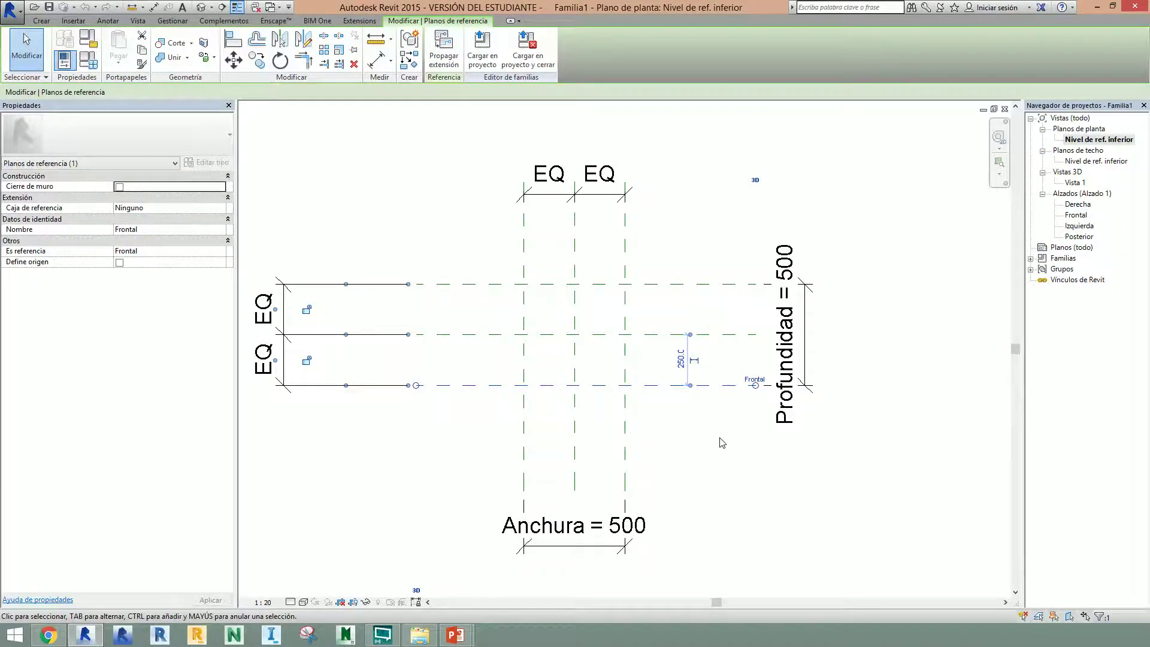
{"action": "left_click", "coordinate": [701, 404]}
{"action": "left_click", "coordinate": [699, 389]}
Step: Open the Derecha elevation and examine the Frontal reference plane and the upper and lower reference levels
{"action": "double_click", "coordinate": [1078, 204]}
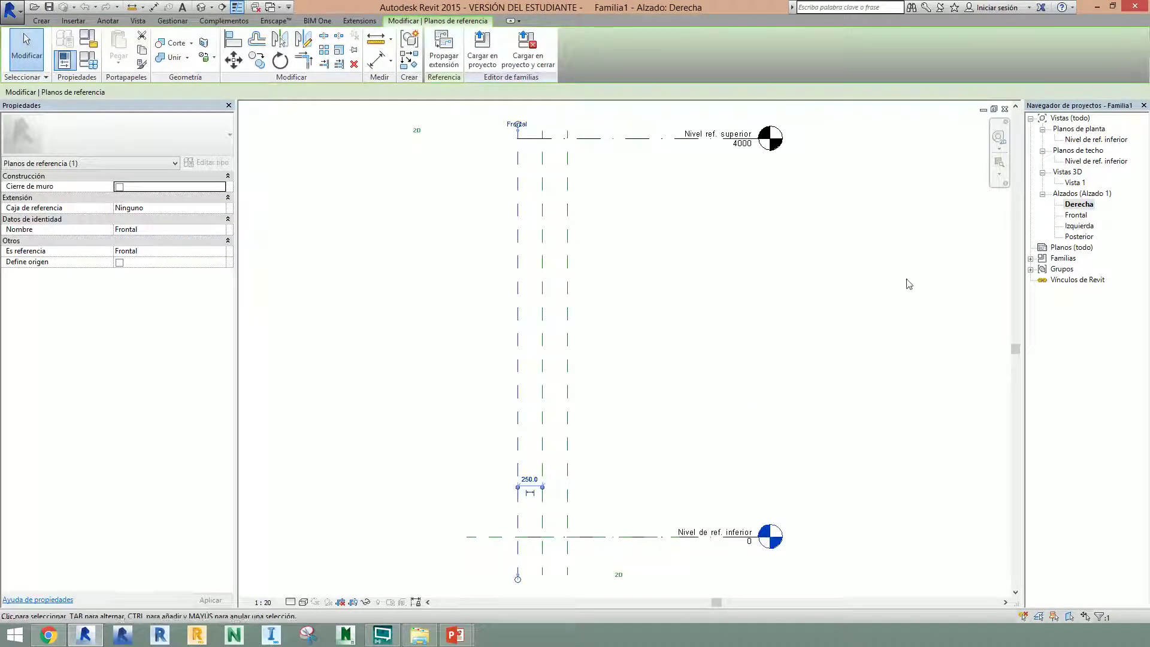
{"action": "scroll", "coordinate": [654, 414], "scroll_direction": "up", "scroll_amount": 2}
{"action": "middle_click_drag", "start_coordinate": [619, 396], "coordinate": [593, 387]}
{"action": "scroll", "coordinate": [633, 431], "scroll_direction": "down", "scroll_amount": 2}
{"action": "middle_click_drag", "start_coordinate": [634, 431], "coordinate": [589, 378]}
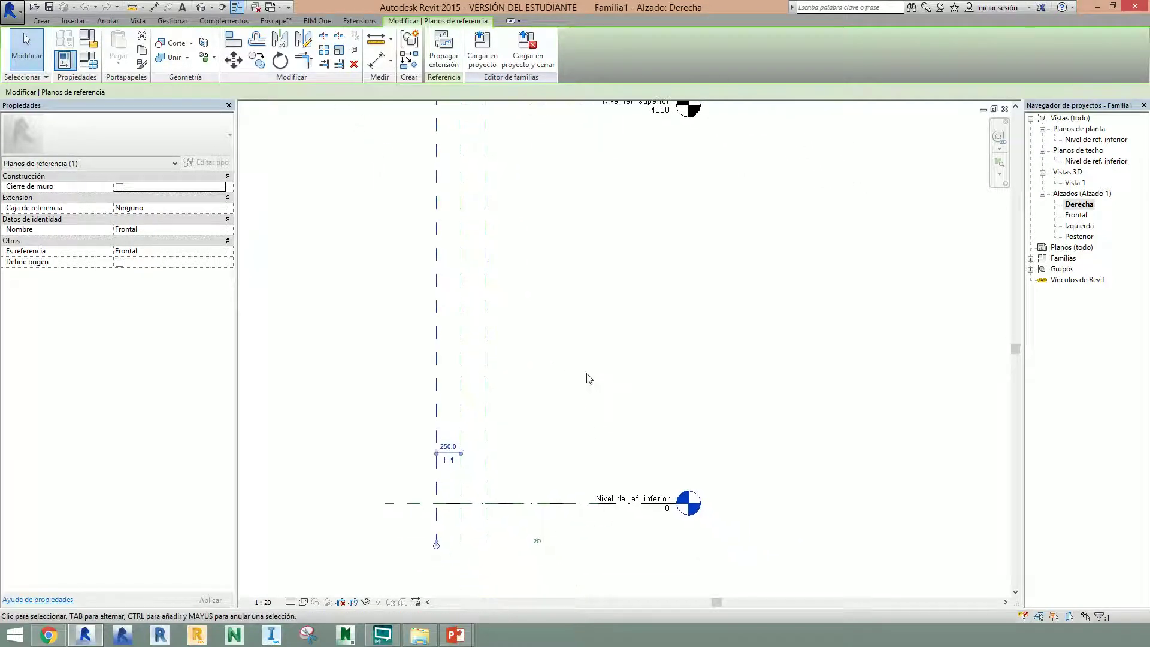
{"action": "scroll", "coordinate": [659, 521], "scroll_direction": "up", "scroll_amount": 2}
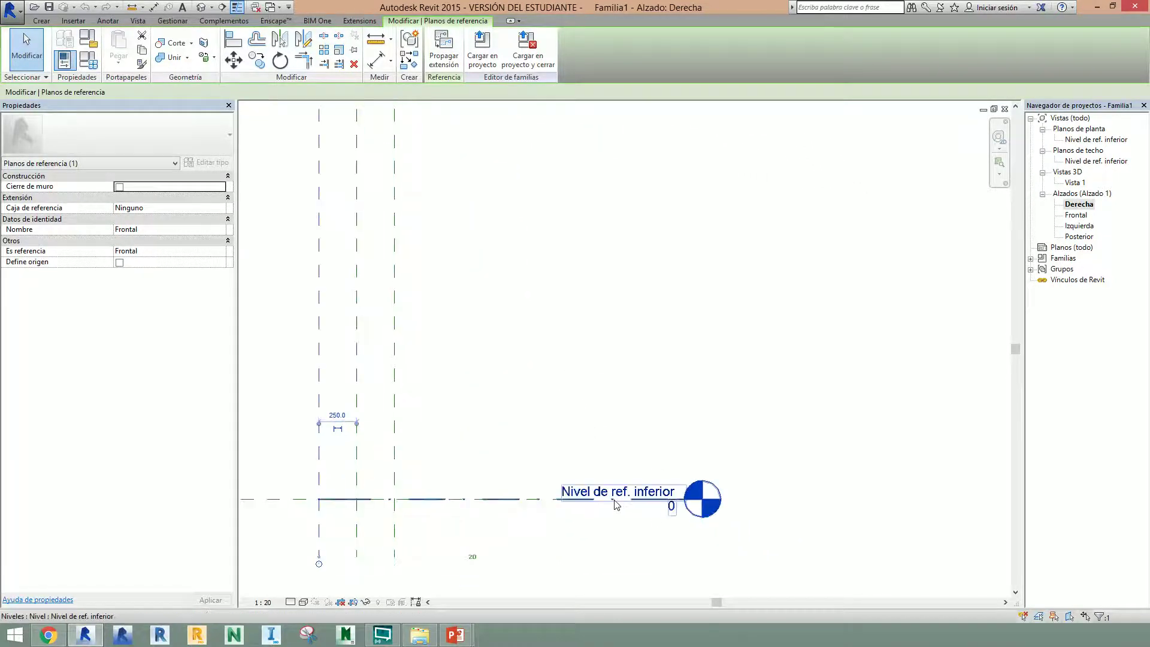
{"action": "scroll", "coordinate": [617, 503], "scroll_direction": "down", "scroll_amount": 3}
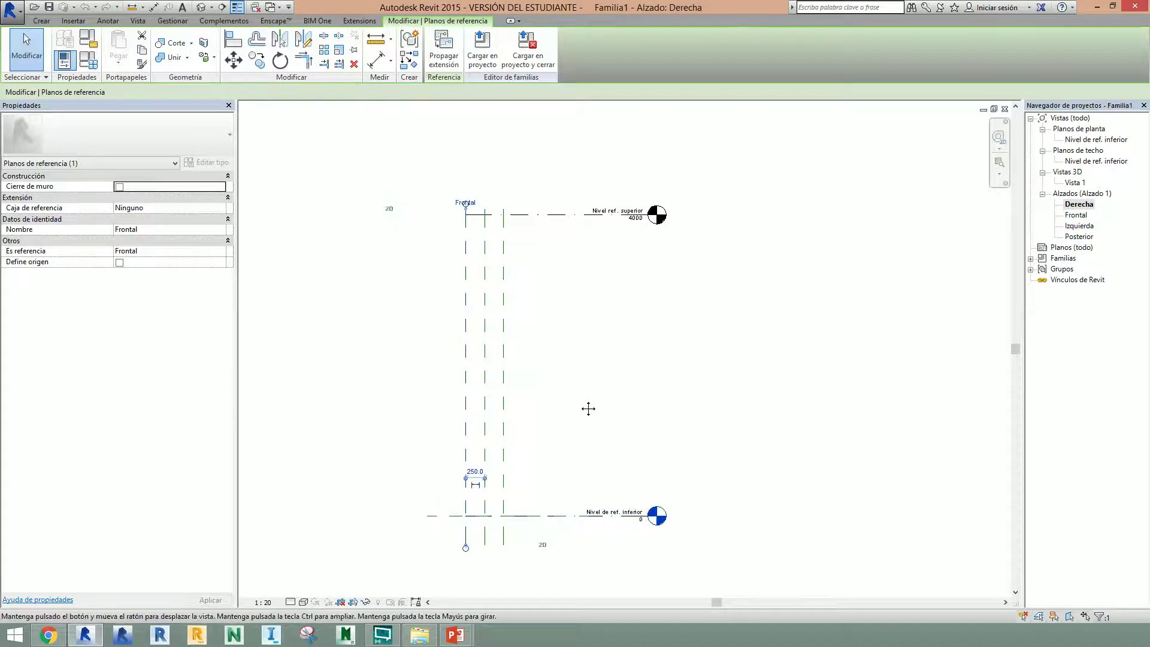
{"action": "scroll", "coordinate": [623, 334], "scroll_direction": "up", "scroll_amount": 2}
{"action": "scroll", "coordinate": [623, 329], "scroll_direction": "down", "scroll_amount": 5}
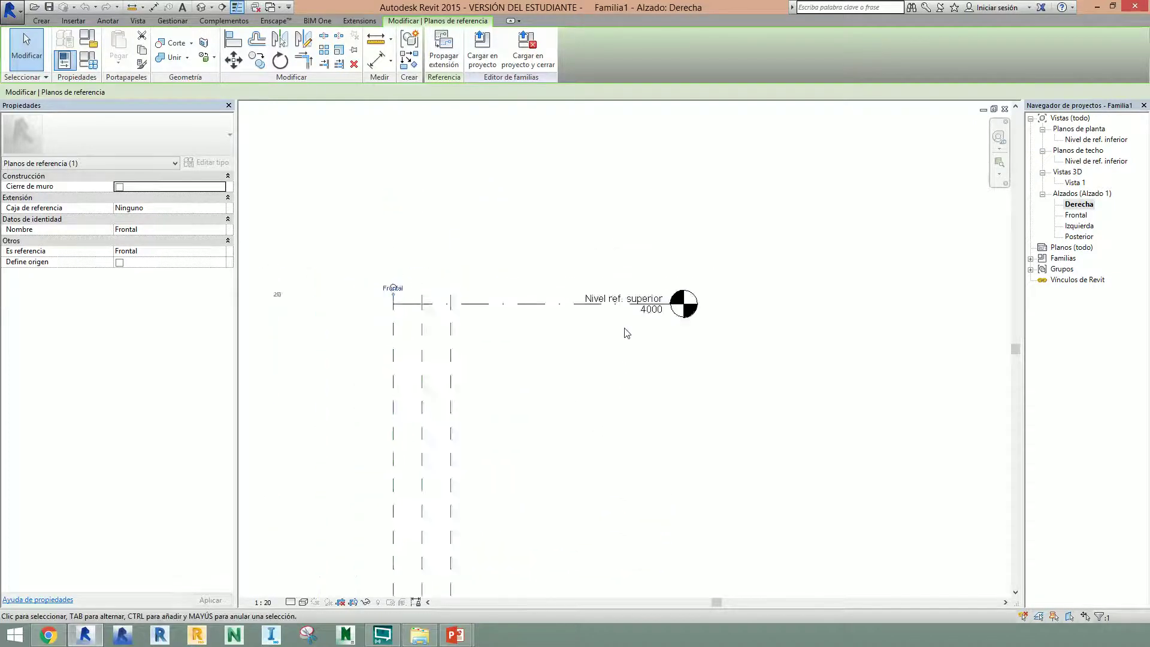
{"action": "middle_click_drag", "start_coordinate": [707, 389], "coordinate": [693, 339]}
{"action": "scroll", "coordinate": [695, 340], "scroll_direction": "up", "scroll_amount": 2}
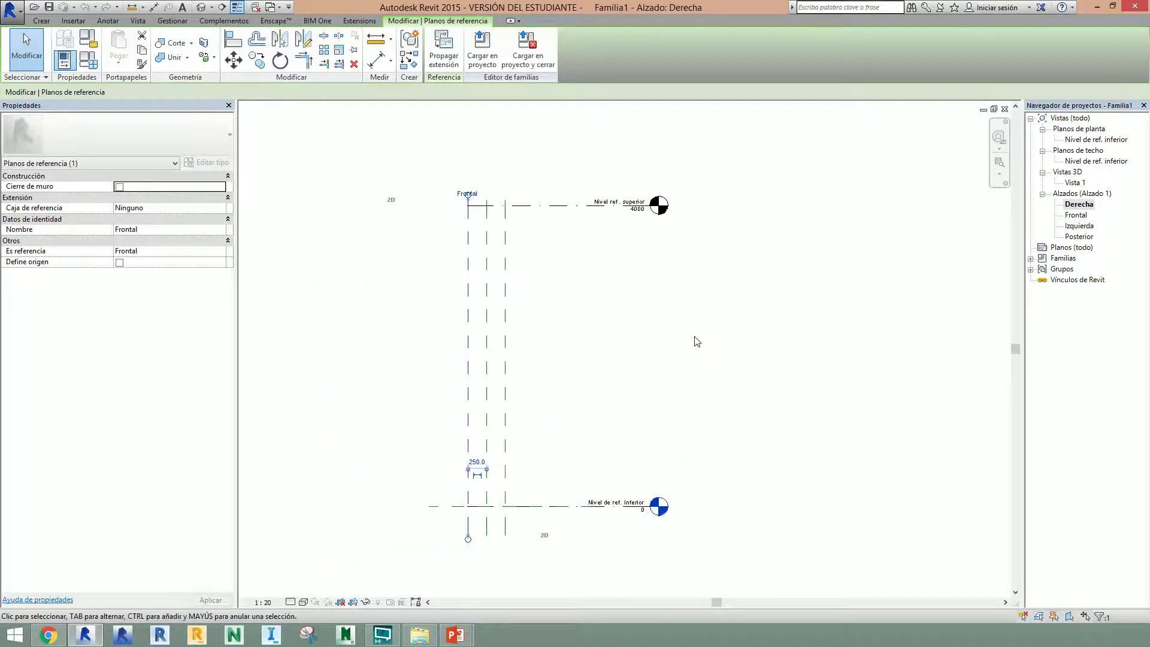
Step: In the Nivel de ref. inferior floor plan, extrude a 500 by 500 rectangle drawn between opposite intersections of the outer reference planes
{"action": "double_click", "coordinate": [1121, 141]}
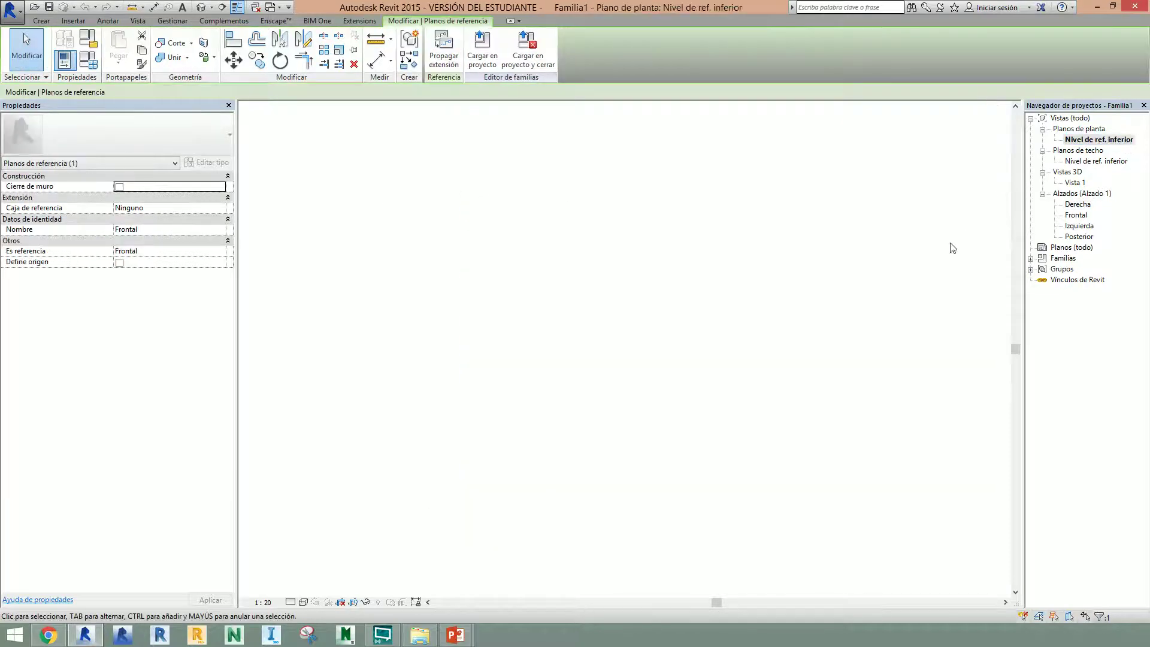
{"action": "key", "text": "Escape"}
{"action": "scroll", "coordinate": [693, 264], "scroll_direction": "up", "scroll_amount": 3}
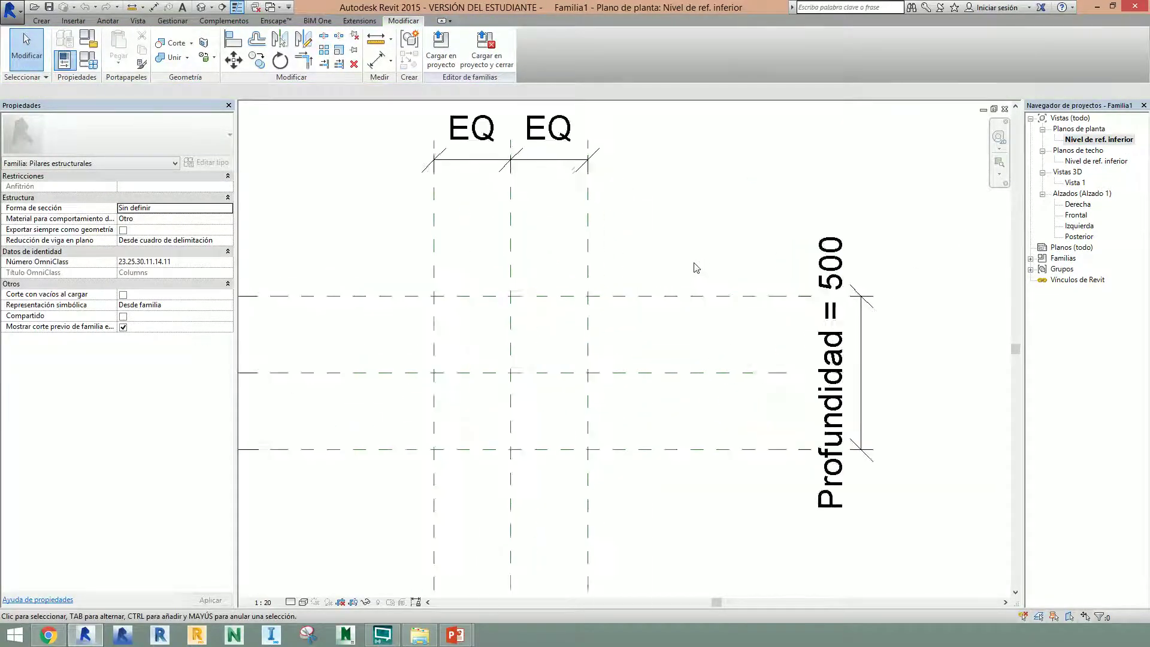
{"action": "scroll", "coordinate": [779, 218], "scroll_direction": "down", "scroll_amount": 3}
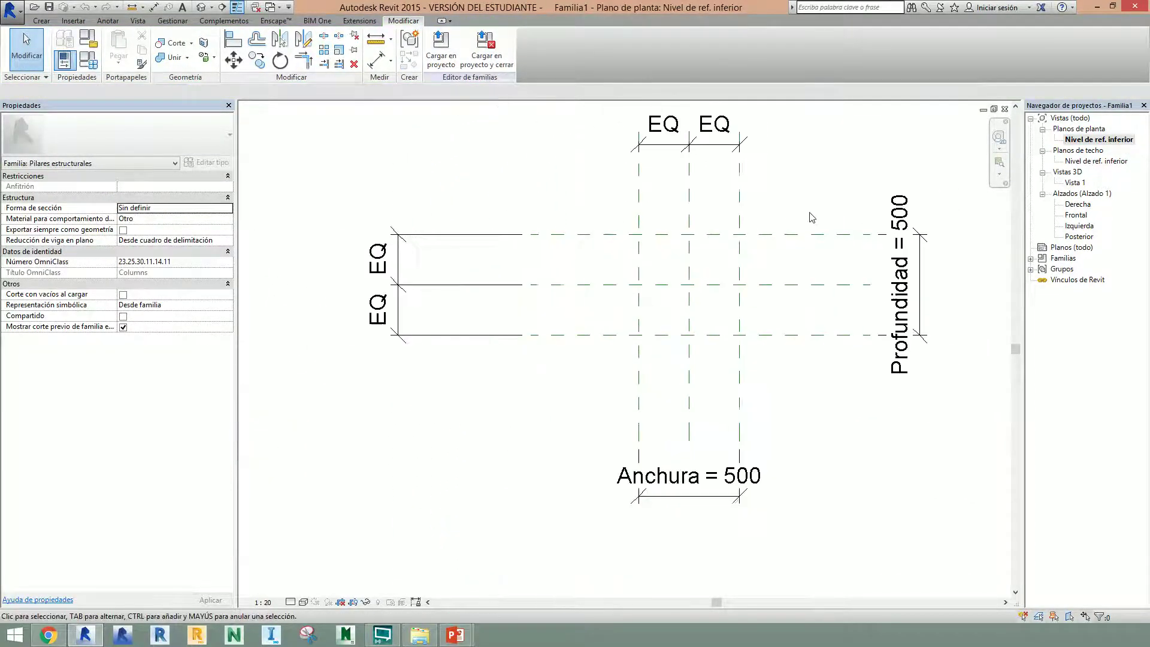
{"action": "left_click", "coordinate": [41, 20]}
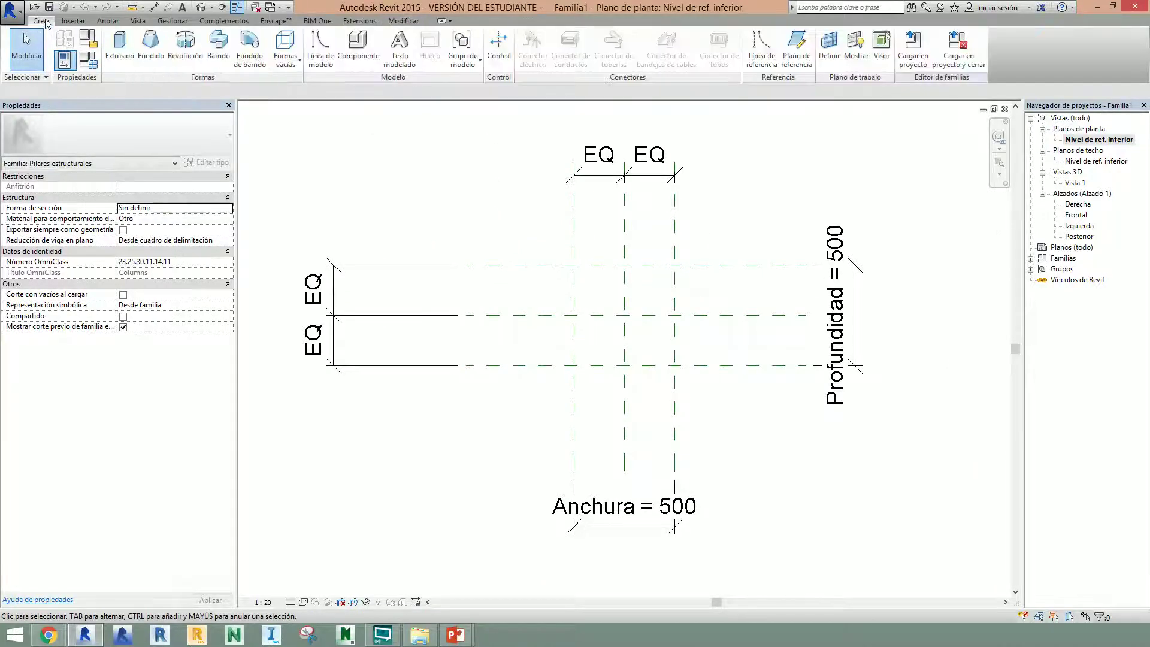
{"action": "left_click", "coordinate": [116, 54]}
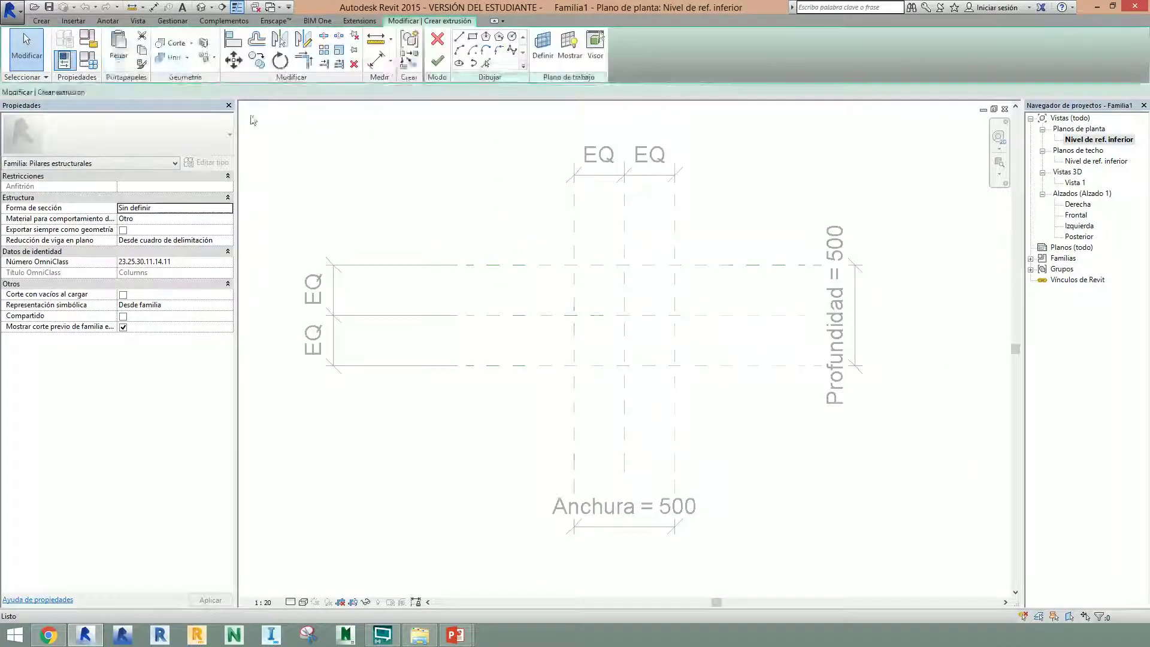
{"action": "left_click", "coordinate": [473, 41]}
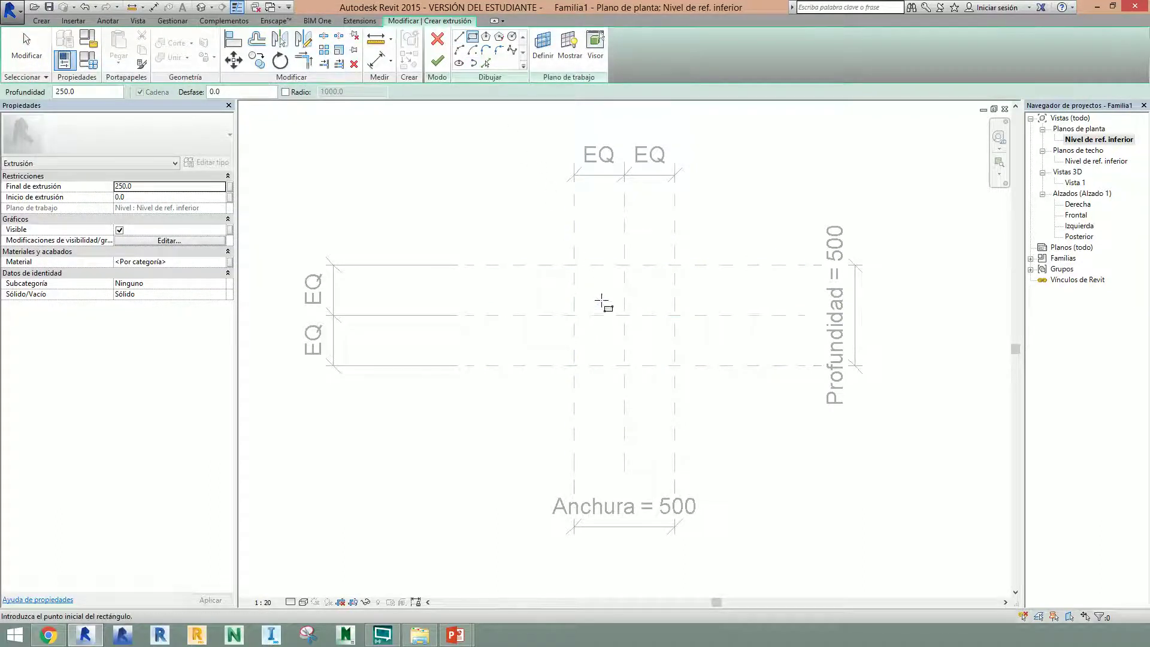
{"action": "scroll", "coordinate": [621, 318], "scroll_direction": "up", "scroll_amount": 2}
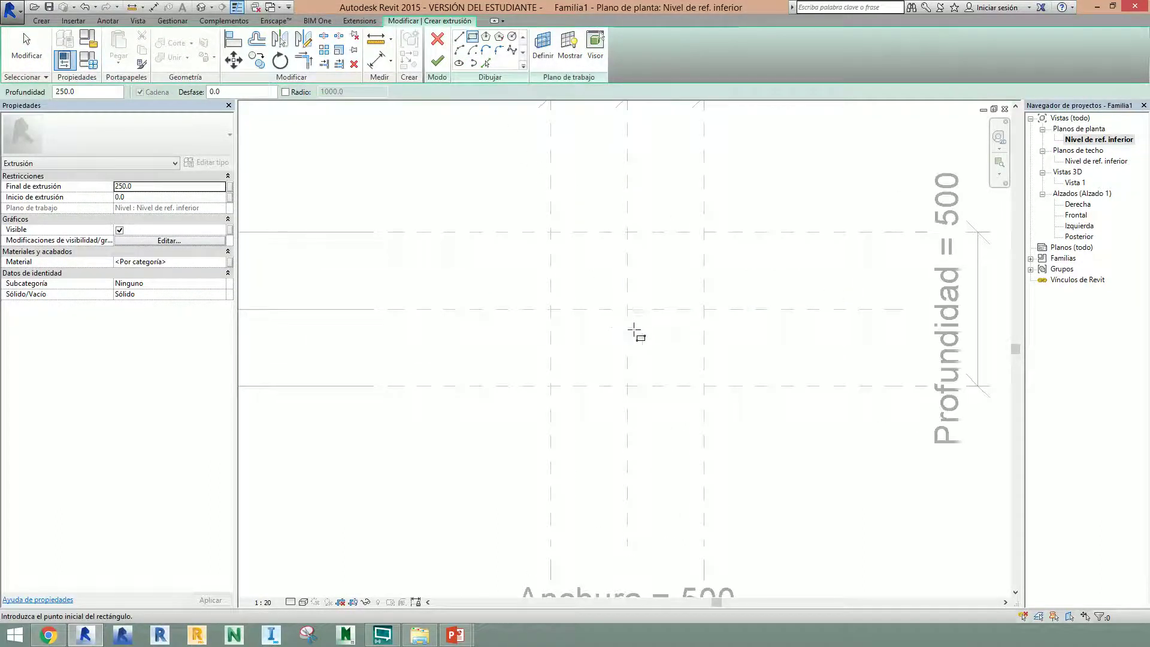
{"action": "left_click", "coordinate": [551, 232]}
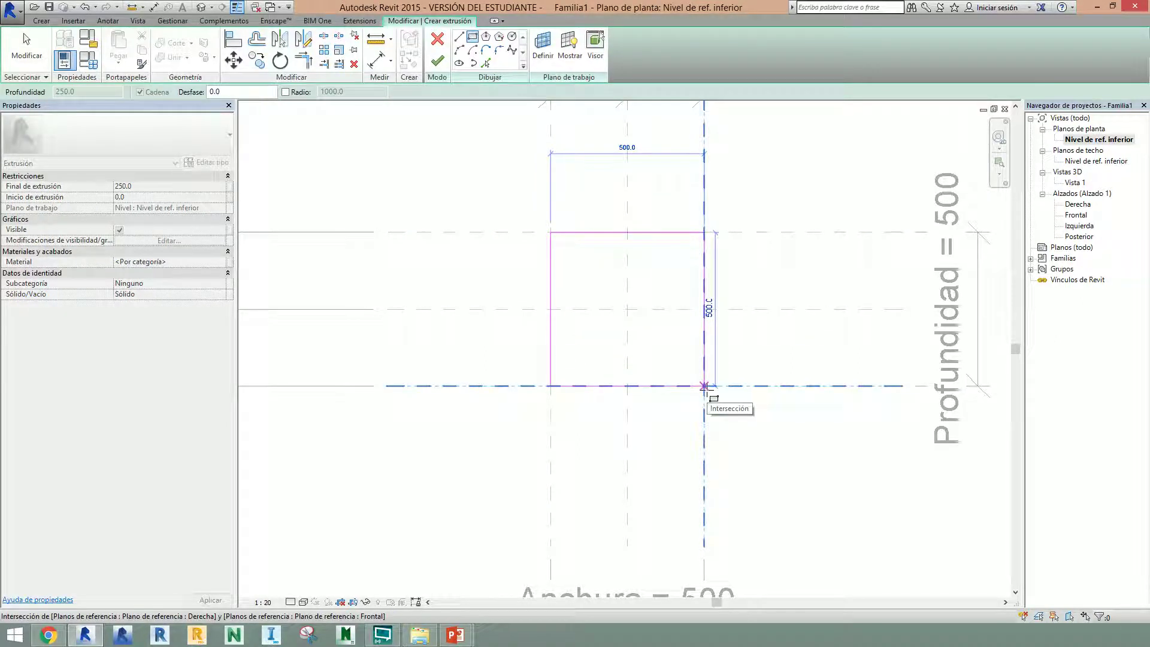
{"action": "left_click", "coordinate": [704, 385]}
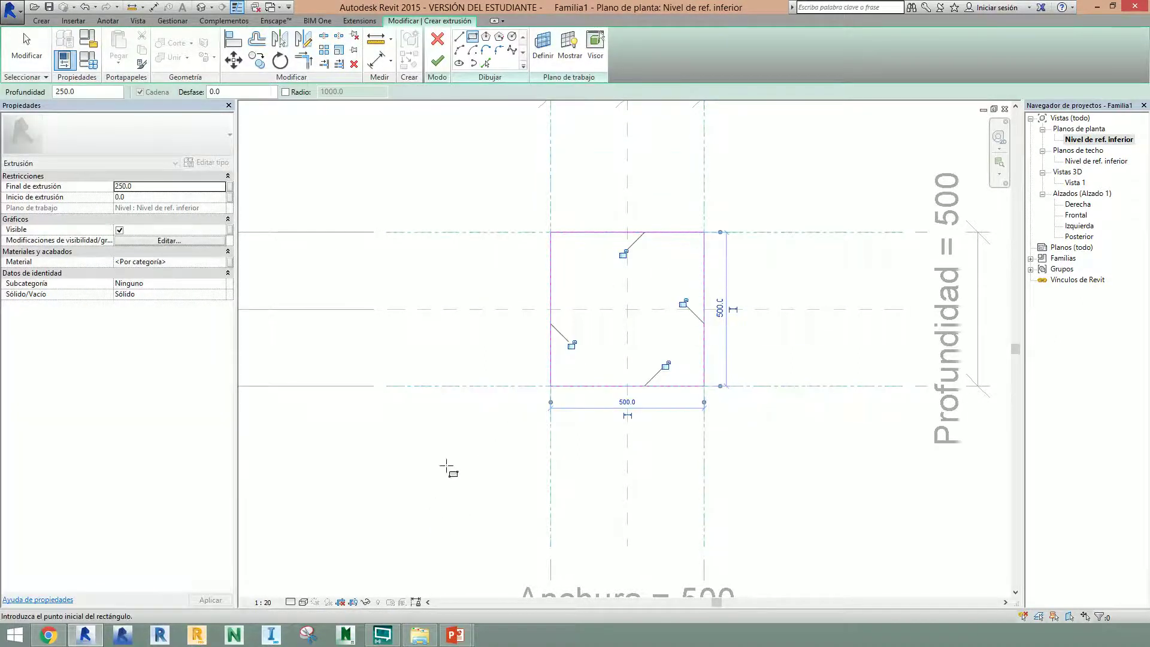
{"action": "left_click", "coordinate": [430, 65]}
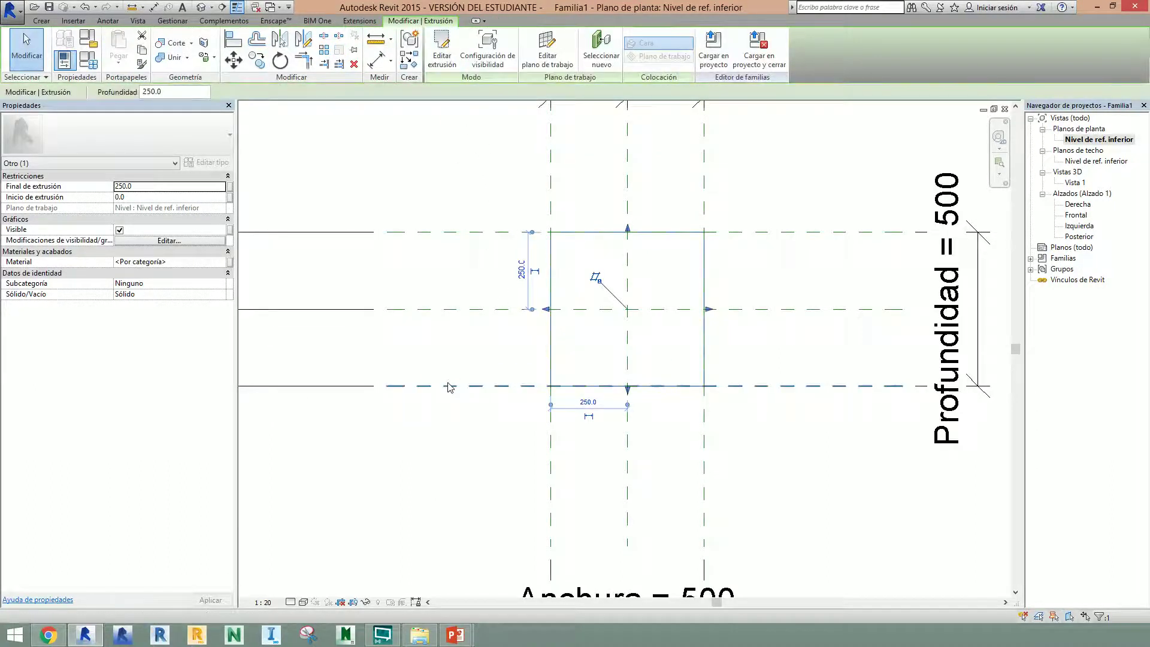
{"action": "left_click", "coordinate": [458, 181]}
{"action": "middle_click_drag", "start_coordinate": [457, 180], "coordinate": [467, 260]}
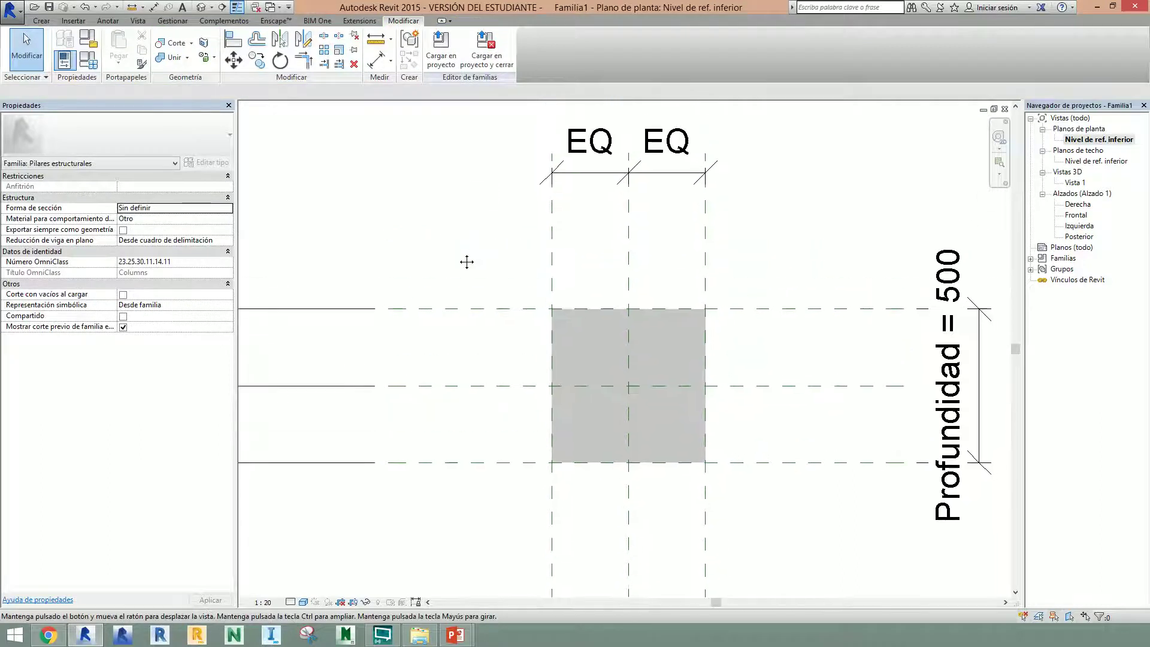
Step: Inspect the square extrusion's start and end values in the floor plan and open the Derecha elevation
{"action": "left_click", "coordinate": [664, 317]}
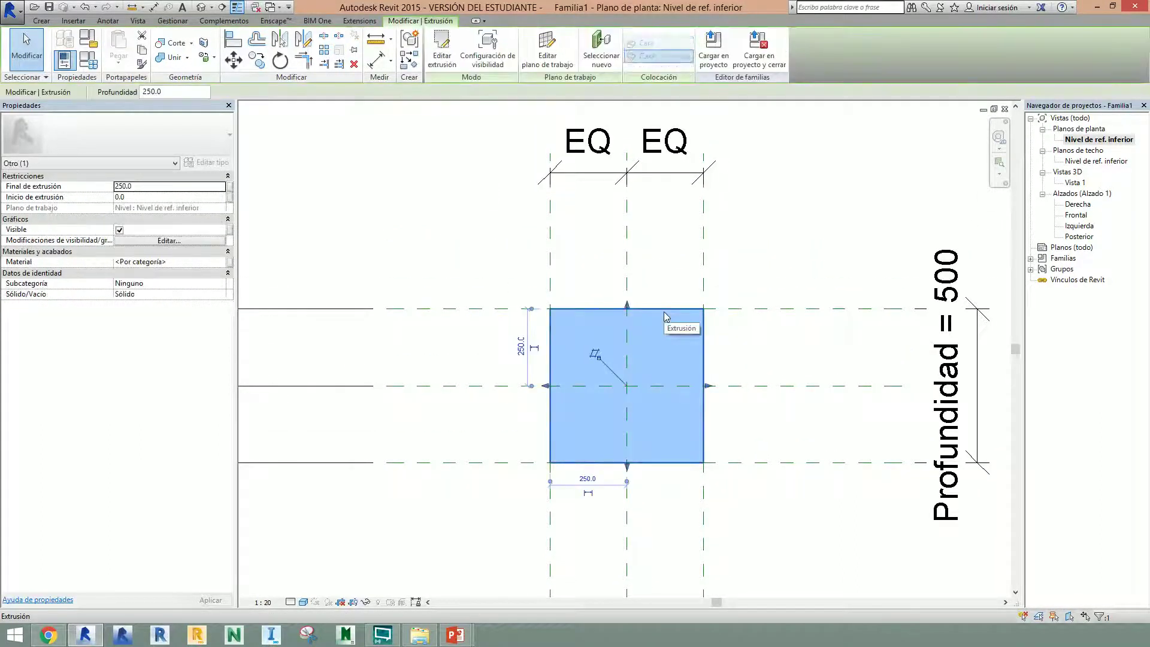
{"action": "left_click", "coordinate": [171, 187]}
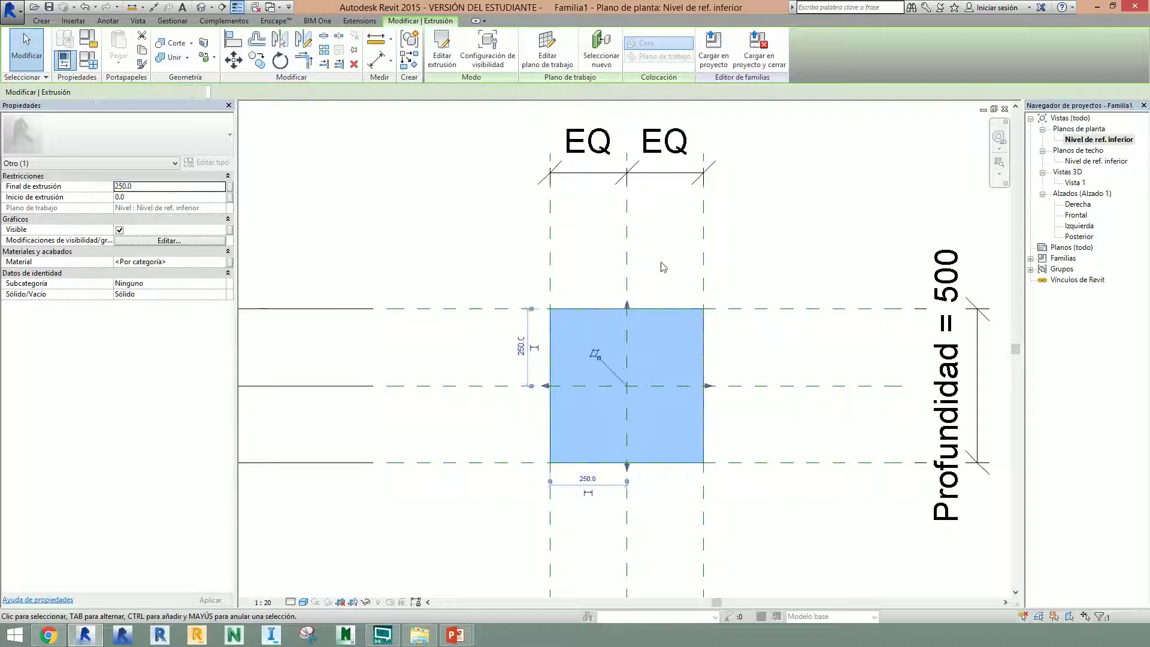
{"action": "left_click", "coordinate": [898, 257]}
{"action": "left_click", "coordinate": [1077, 205]}
{"action": "double_click", "coordinate": [1078, 205]}
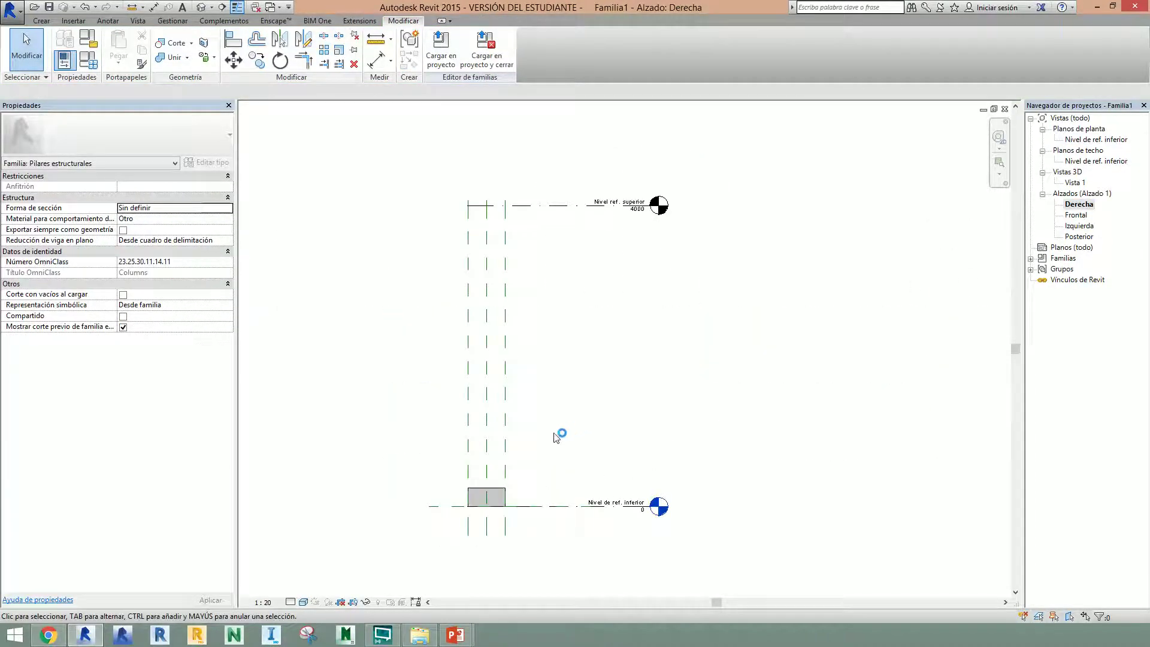
Step: Stretch the extrusion's upper edge in the Derecha elevation up to the Nivel ref. superior level at 4000
{"action": "scroll", "coordinate": [503, 516], "scroll_direction": "up", "scroll_amount": 6}
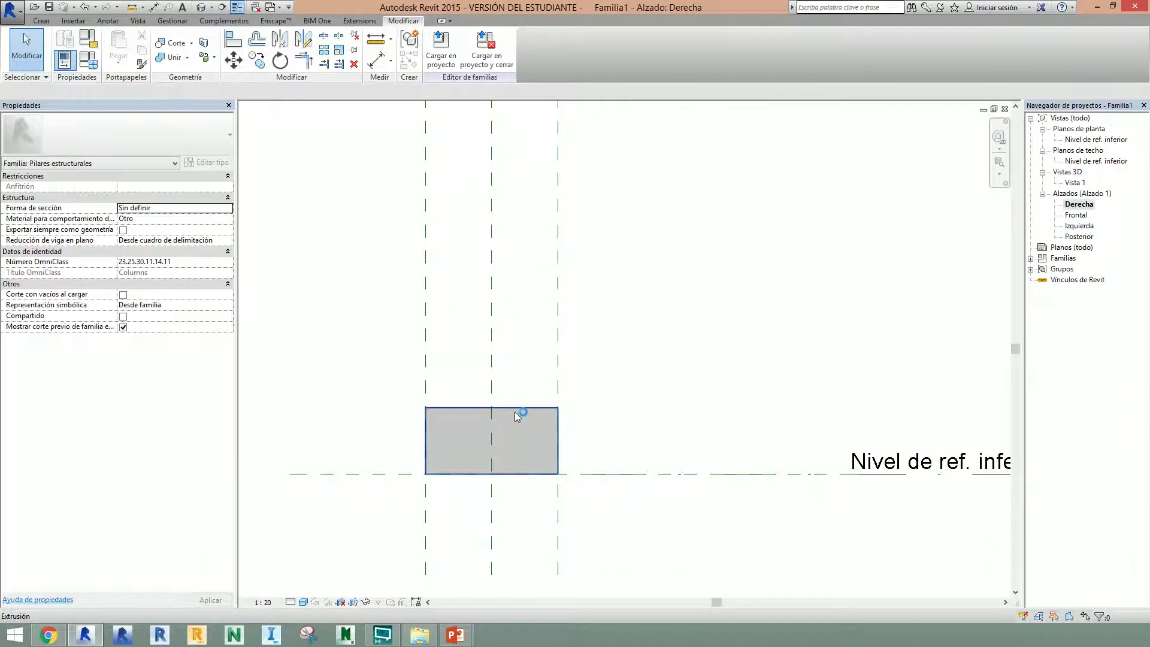
{"action": "left_click", "coordinate": [508, 452]}
{"action": "scroll", "coordinate": [530, 410], "scroll_direction": "down", "scroll_amount": 4}
{"action": "middle_click_drag", "start_coordinate": [603, 378], "coordinate": [562, 487]}
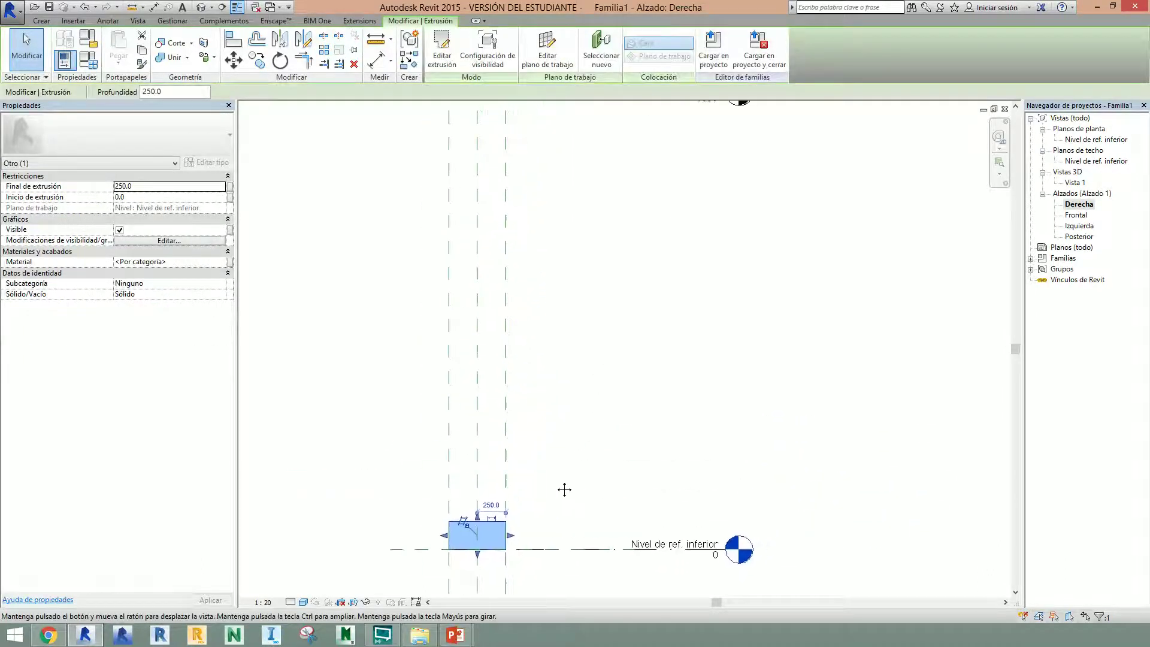
{"action": "scroll", "coordinate": [531, 495], "scroll_direction": "down", "scroll_amount": 3}
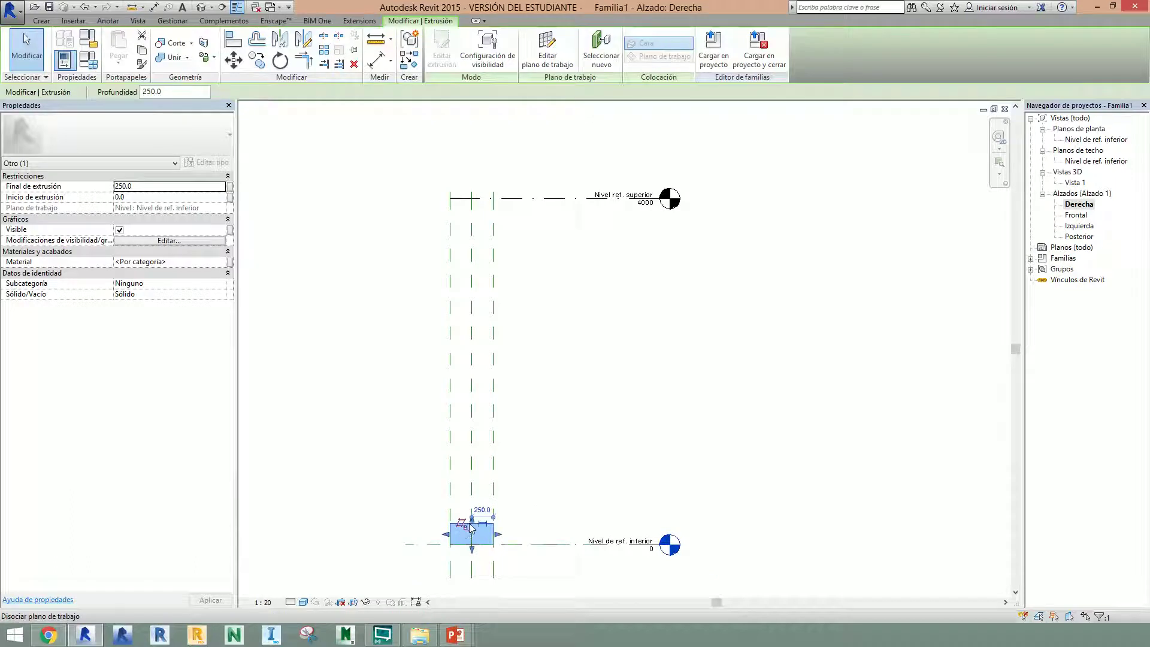
{"action": "scroll", "coordinate": [471, 527], "scroll_direction": "up", "scroll_amount": 1}
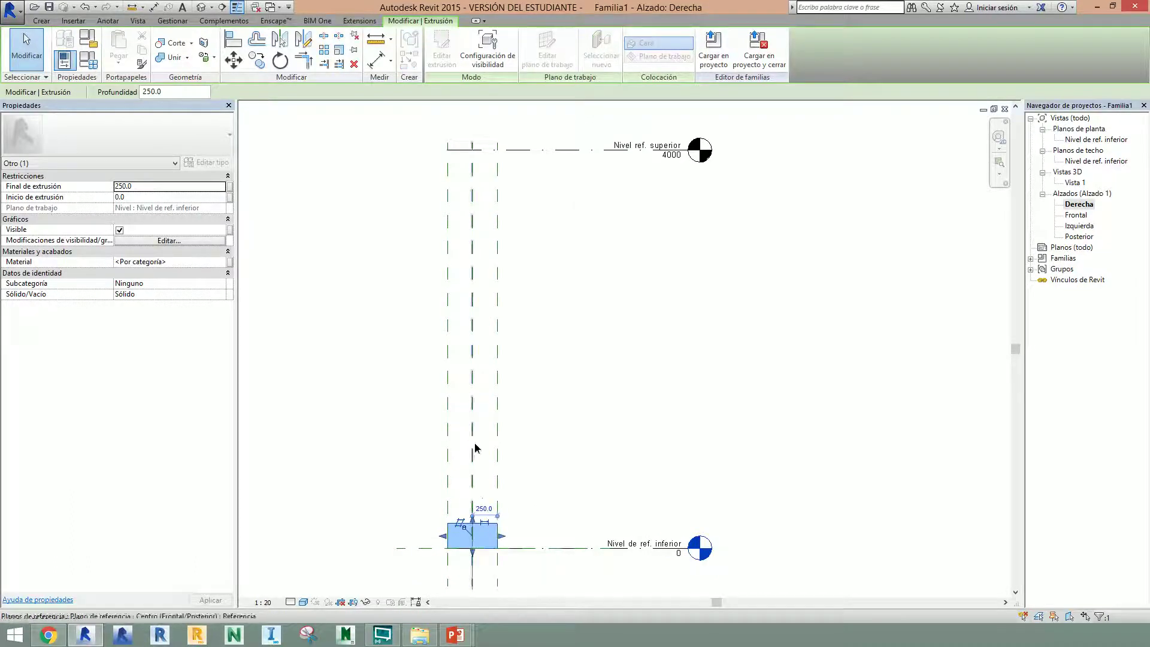
{"action": "scroll", "coordinate": [461, 520], "scroll_direction": "up", "scroll_amount": 3}
{"action": "left_click", "coordinate": [454, 520]}
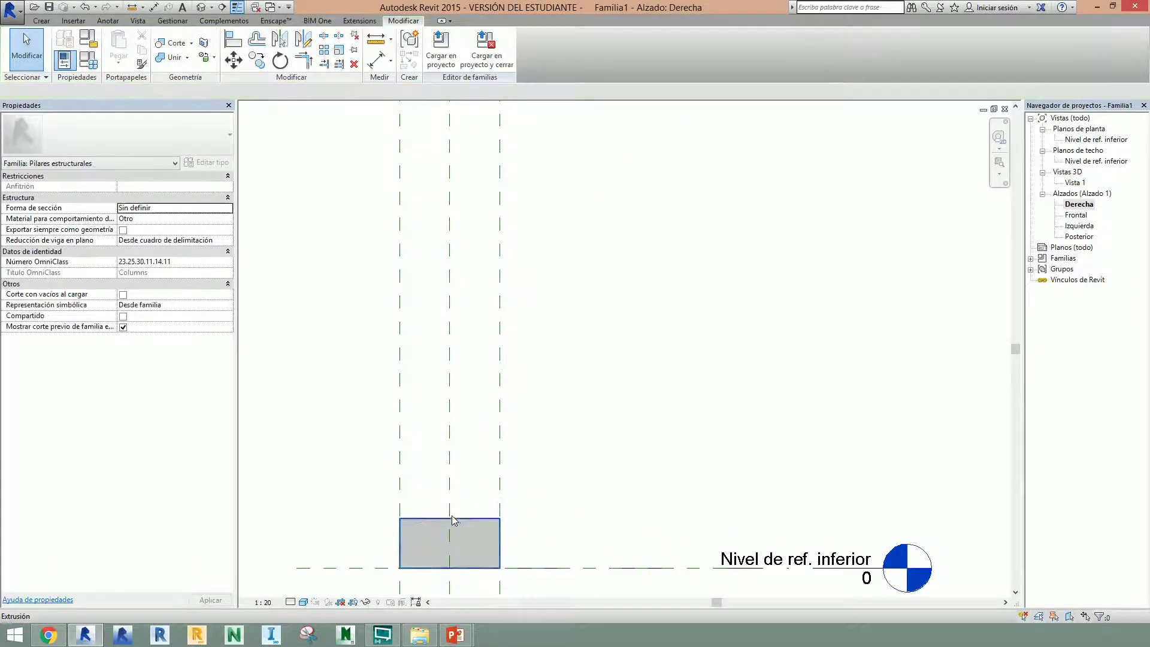
{"action": "left_click", "coordinate": [450, 518]}
{"action": "left_click_drag", "start_coordinate": [450, 517], "coordinate": [448, 209]}
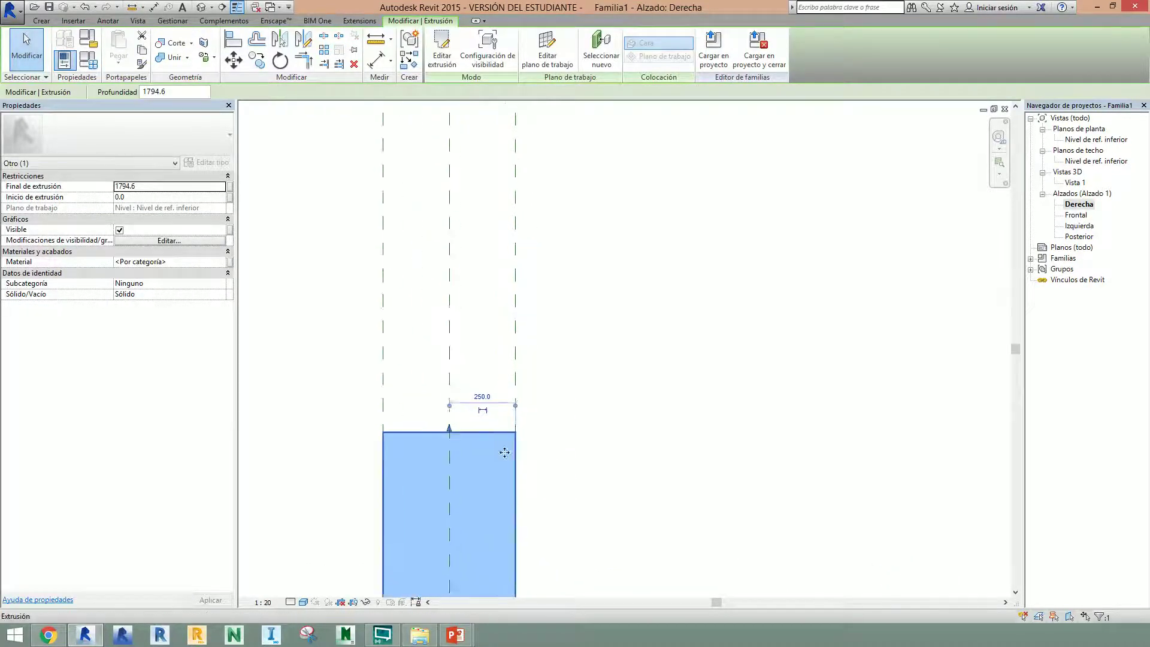
{"action": "scroll", "coordinate": [461, 446], "scroll_direction": "down", "scroll_amount": 2}
{"action": "left_click_drag", "start_coordinate": [461, 444], "coordinate": [467, 229]}
Step: Lock the extrusion's top edge to the Nivel ref. superior level and check the column down to its base
{"action": "scroll", "coordinate": [466, 229], "scroll_direction": "up", "scroll_amount": 5}
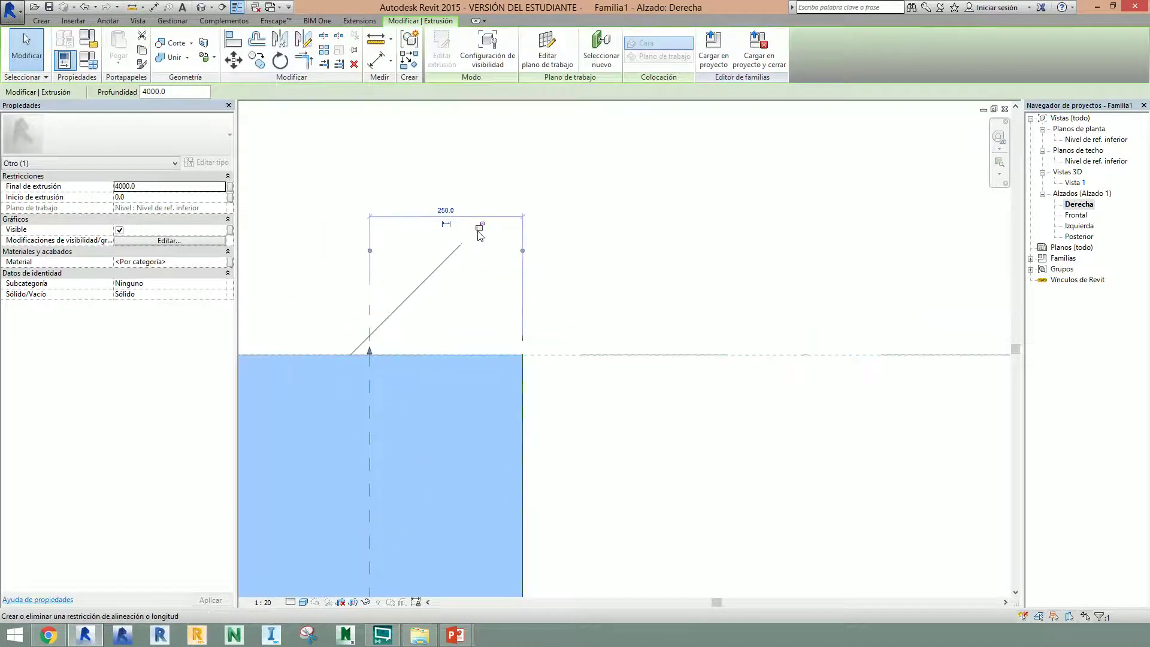
{"action": "left_click", "coordinate": [480, 228]}
{"action": "scroll", "coordinate": [576, 335], "scroll_direction": "up", "scroll_amount": 2}
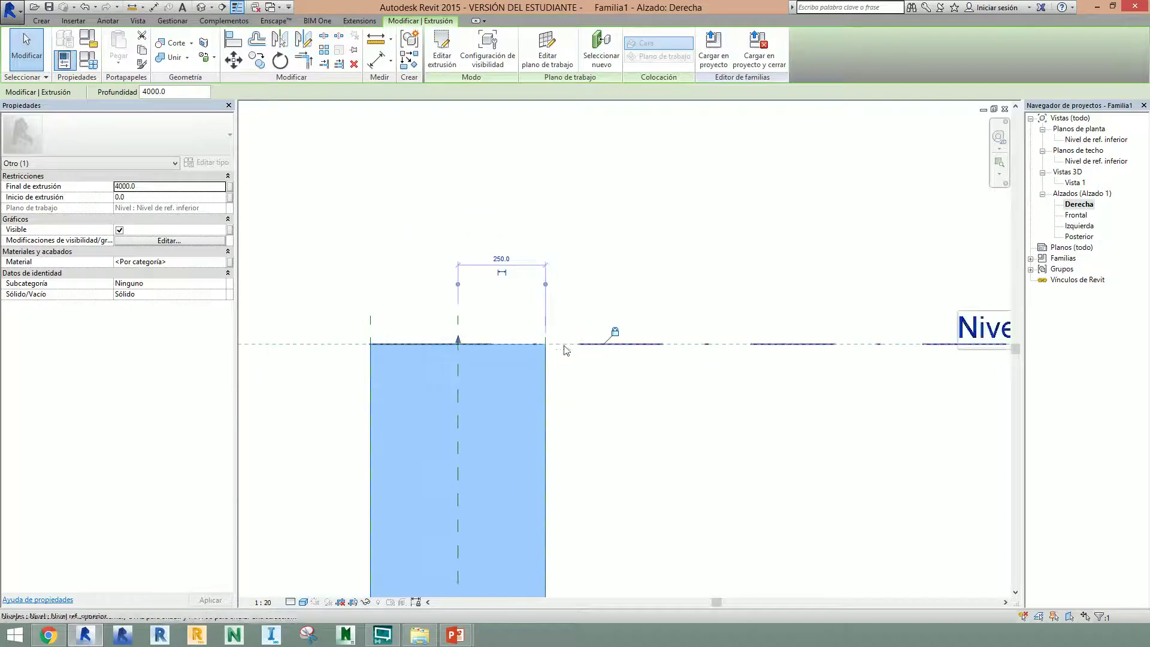
{"action": "scroll", "coordinate": [611, 339], "scroll_direction": "down", "scroll_amount": 2}
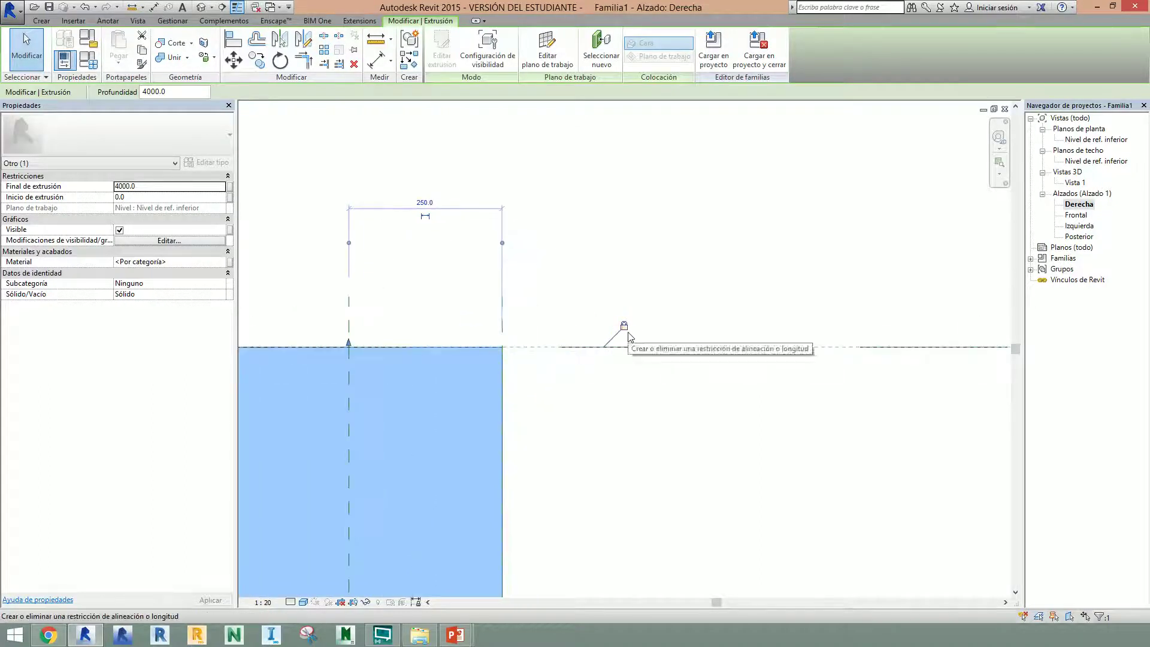
{"action": "scroll", "coordinate": [658, 388], "scroll_direction": "down", "scroll_amount": 3}
{"action": "middle_click_drag", "start_coordinate": [658, 388], "coordinate": [567, 309]}
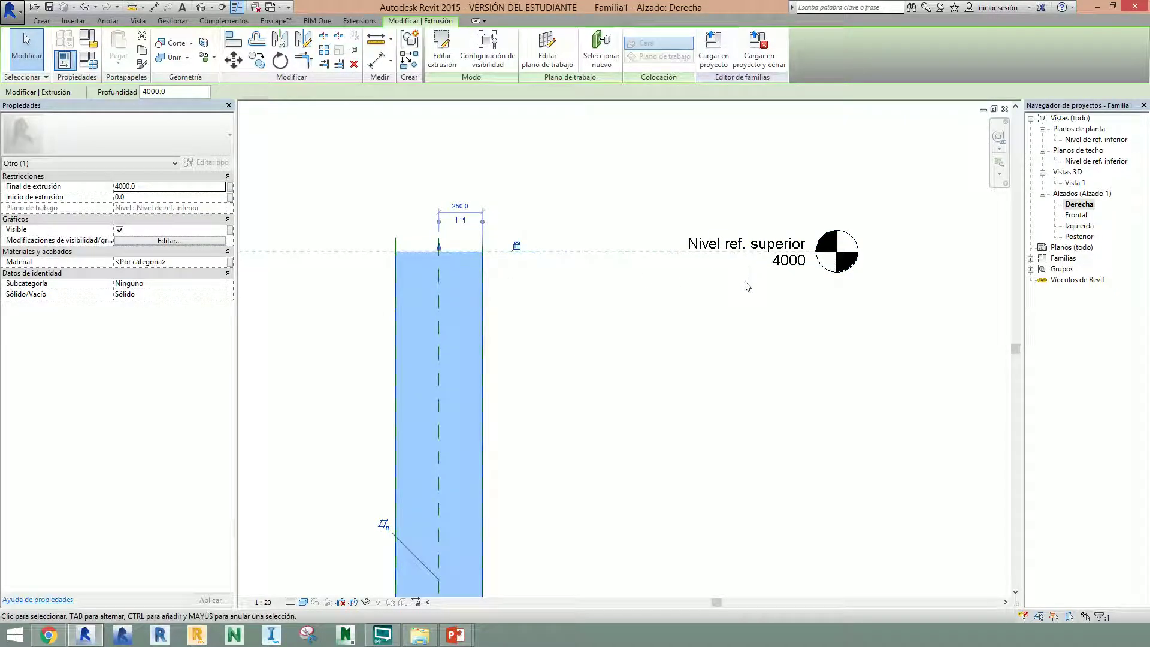
{"action": "scroll", "coordinate": [747, 290], "scroll_direction": "down", "scroll_amount": 5}
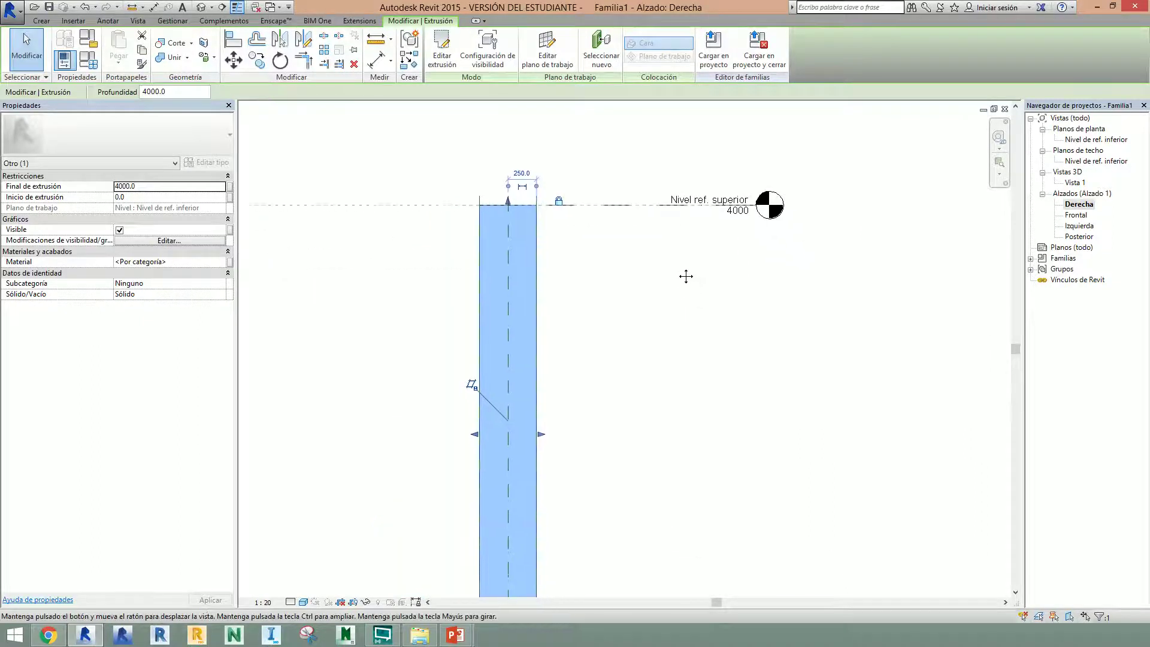
{"action": "scroll", "coordinate": [603, 513], "scroll_direction": "up", "scroll_amount": 4}
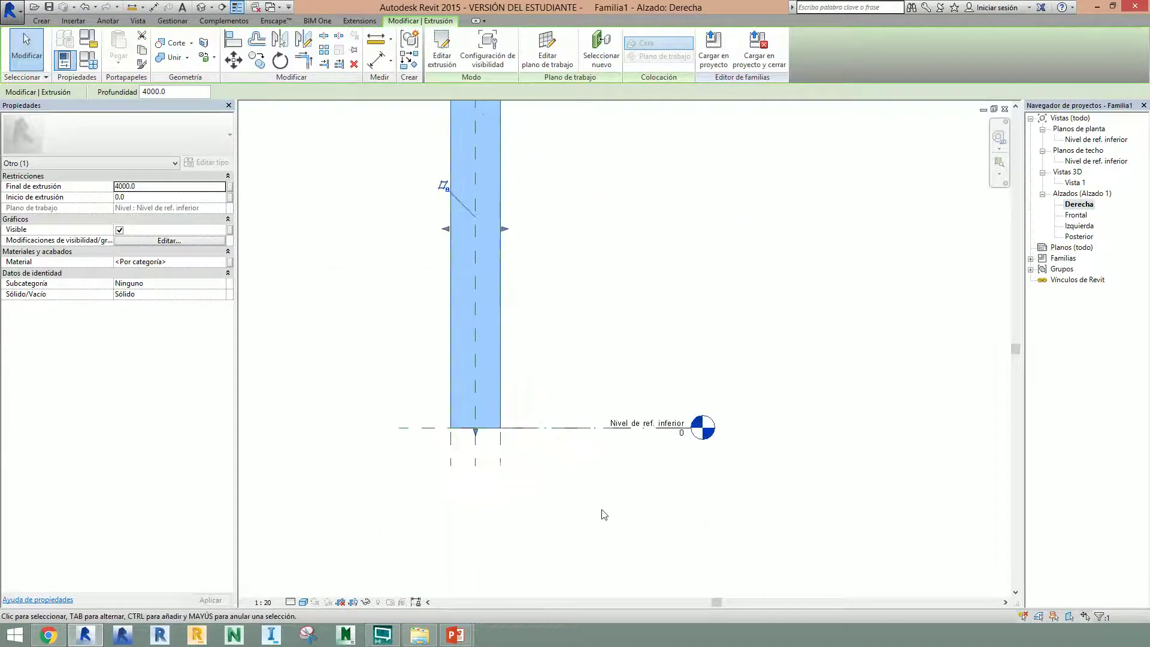
{"action": "scroll", "coordinate": [557, 392], "scroll_direction": "down", "scroll_amount": 2}
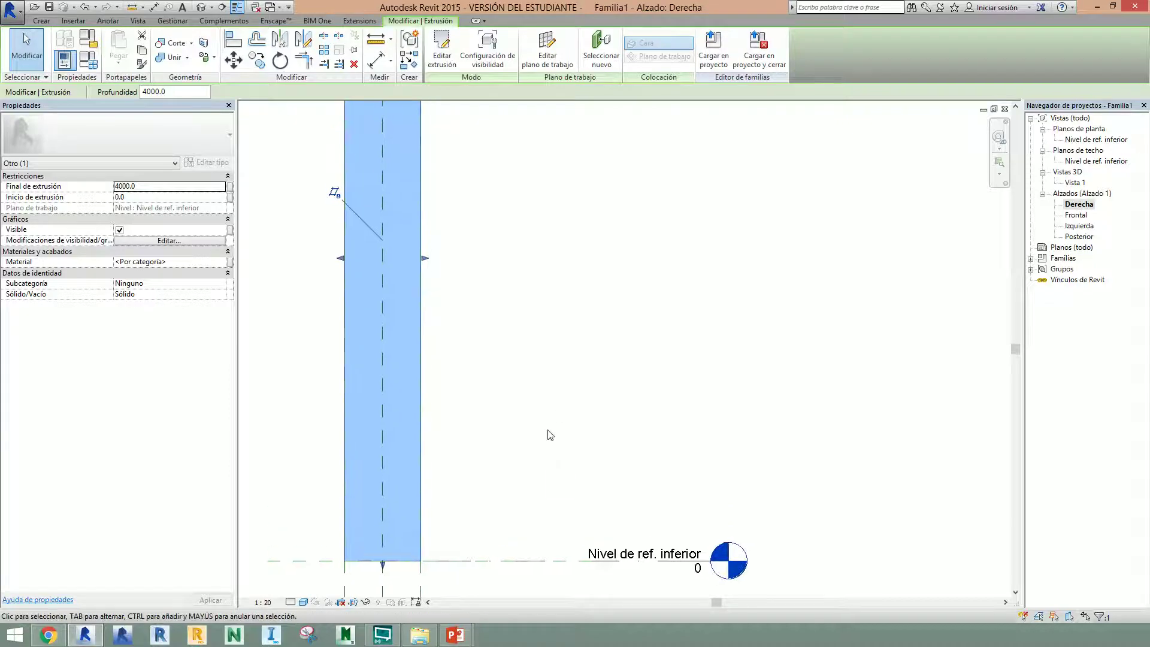
Step: Return to the Nivel de ref. inferior floor plan, clear the selection and show the column with its Anchura and Profundidad dimensions
{"action": "double_click", "coordinate": [1091, 139]}
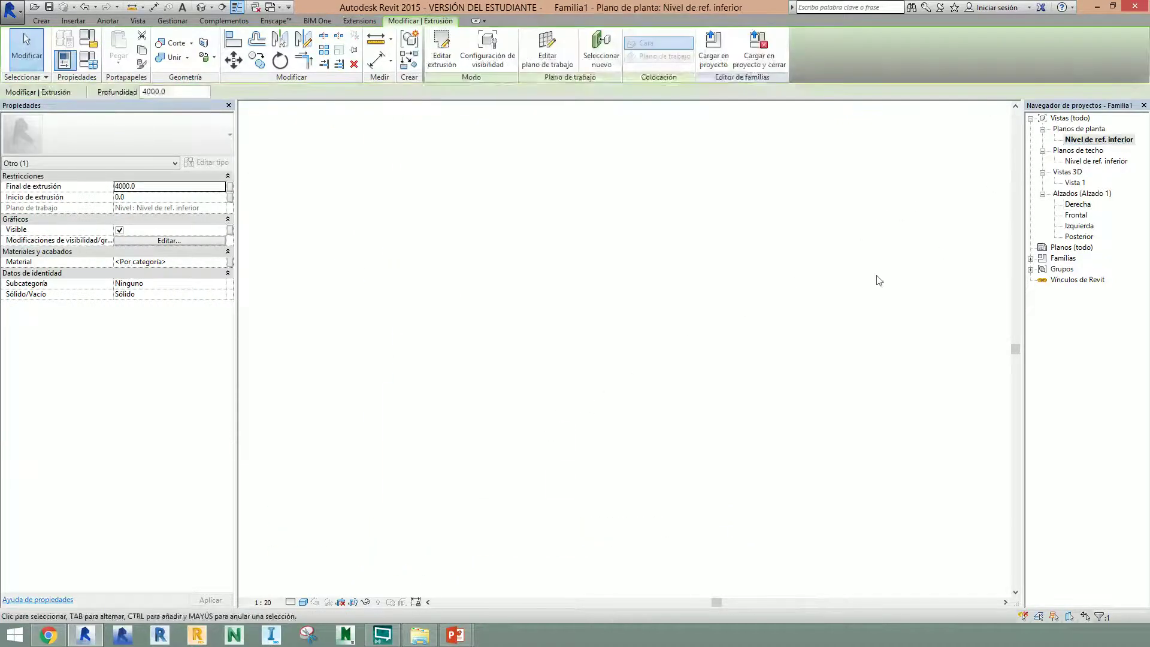
{"action": "left_click", "coordinate": [496, 276]}
{"action": "middle_click_drag", "start_coordinate": [433, 279], "coordinate": [295, 190]}
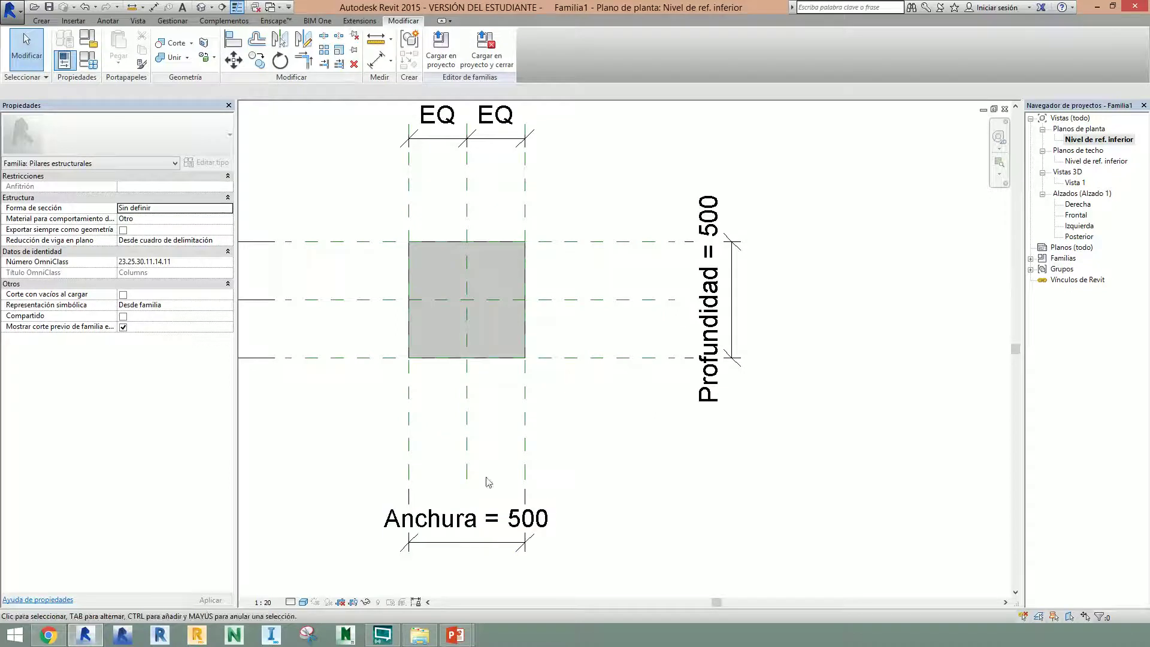
{"action": "middle_click_drag", "start_coordinate": [624, 476], "coordinate": [596, 503]}
{"action": "scroll", "coordinate": [579, 509], "scroll_direction": "down", "scroll_amount": 1}
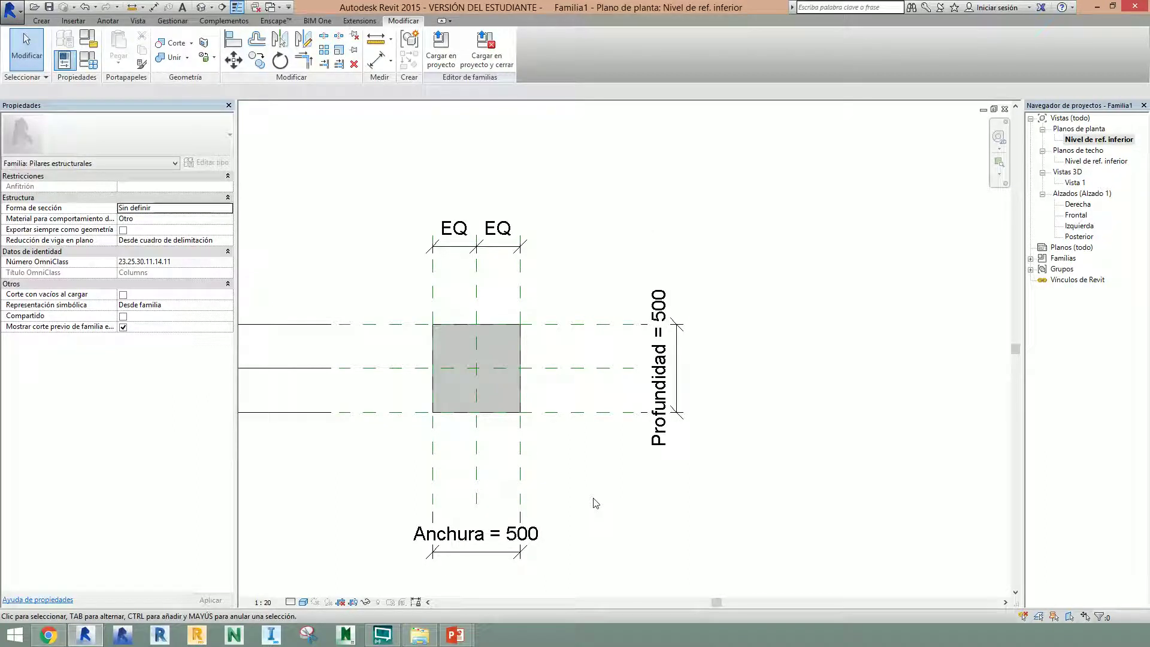
{"action": "middle_click_drag", "start_coordinate": [596, 503], "coordinate": [477, 465]}
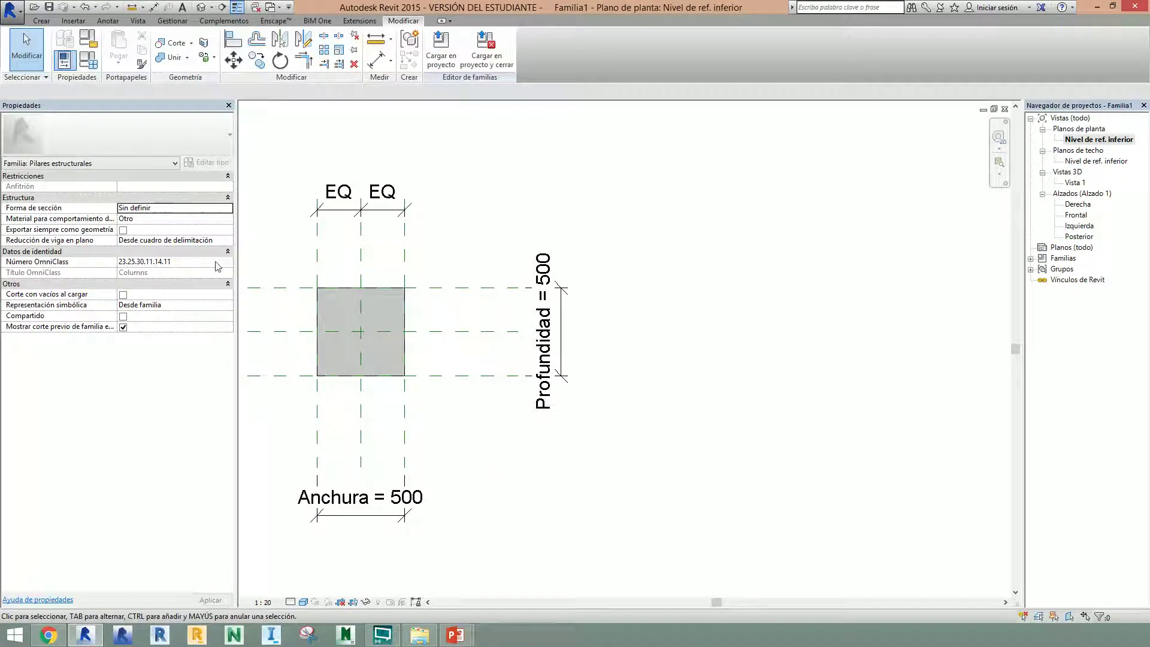
Step: In the family types, set Profundidad to 800 and Anchura to 600 and apply the values to the column
{"action": "left_click", "coordinate": [90, 61]}
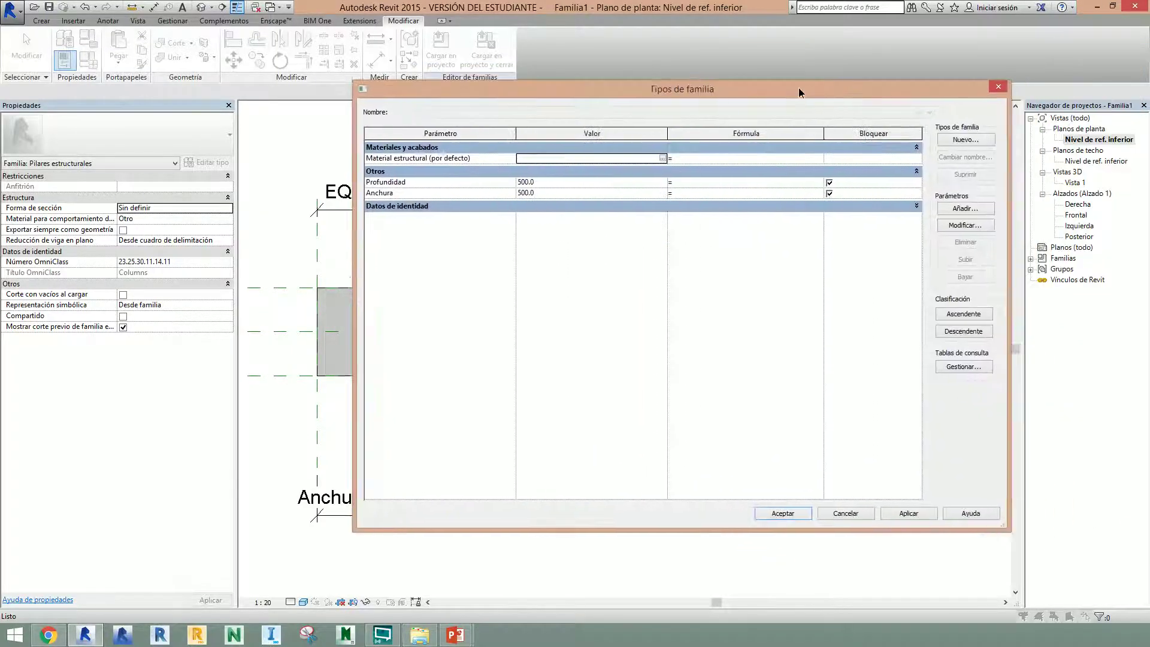
{"action": "left_click_drag", "start_coordinate": [1011, 234], "coordinate": [731, 240]}
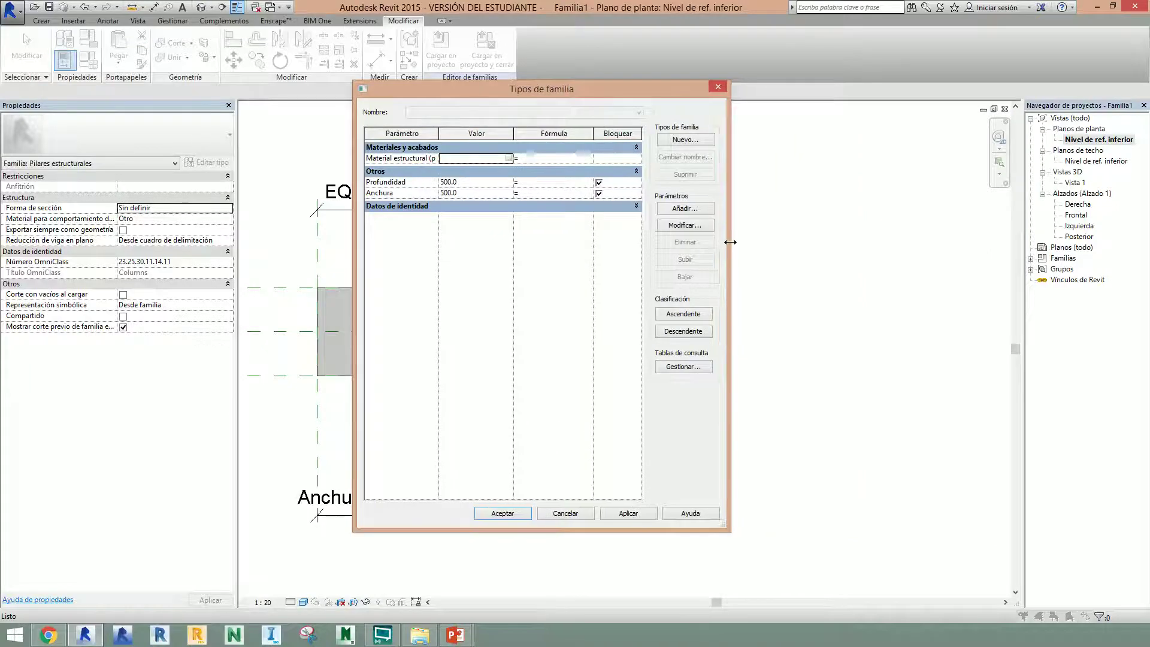
{"action": "left_click_drag", "start_coordinate": [573, 95], "coordinate": [805, 116]}
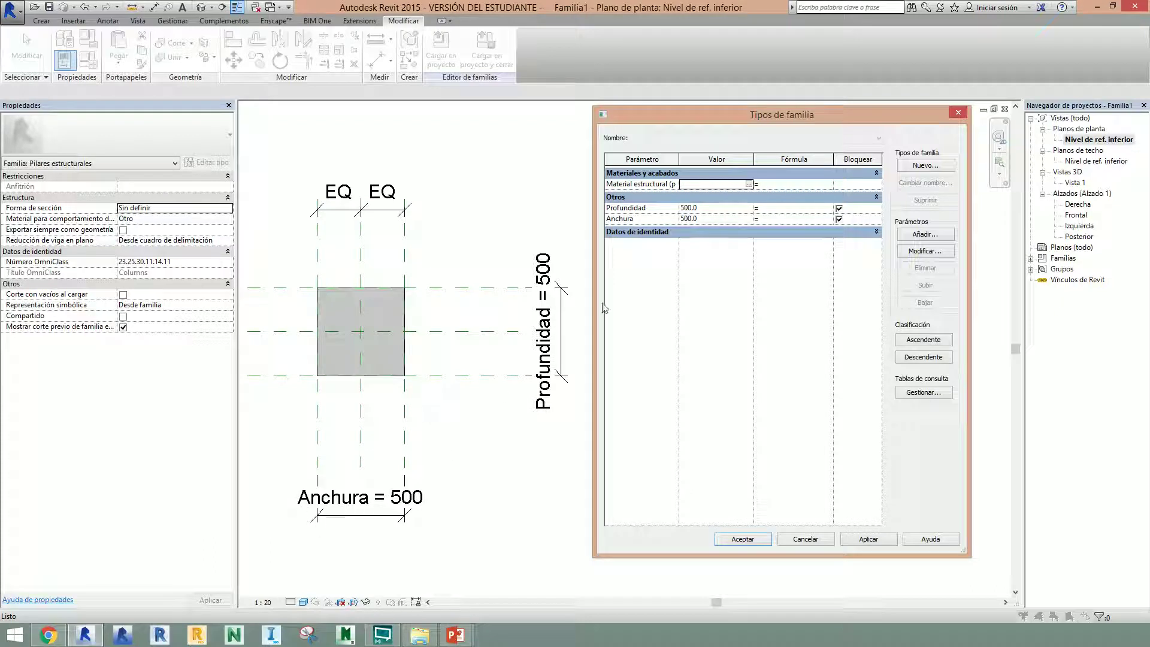
{"action": "left_click", "coordinate": [712, 219]}
{"action": "left_click", "coordinate": [716, 208]}
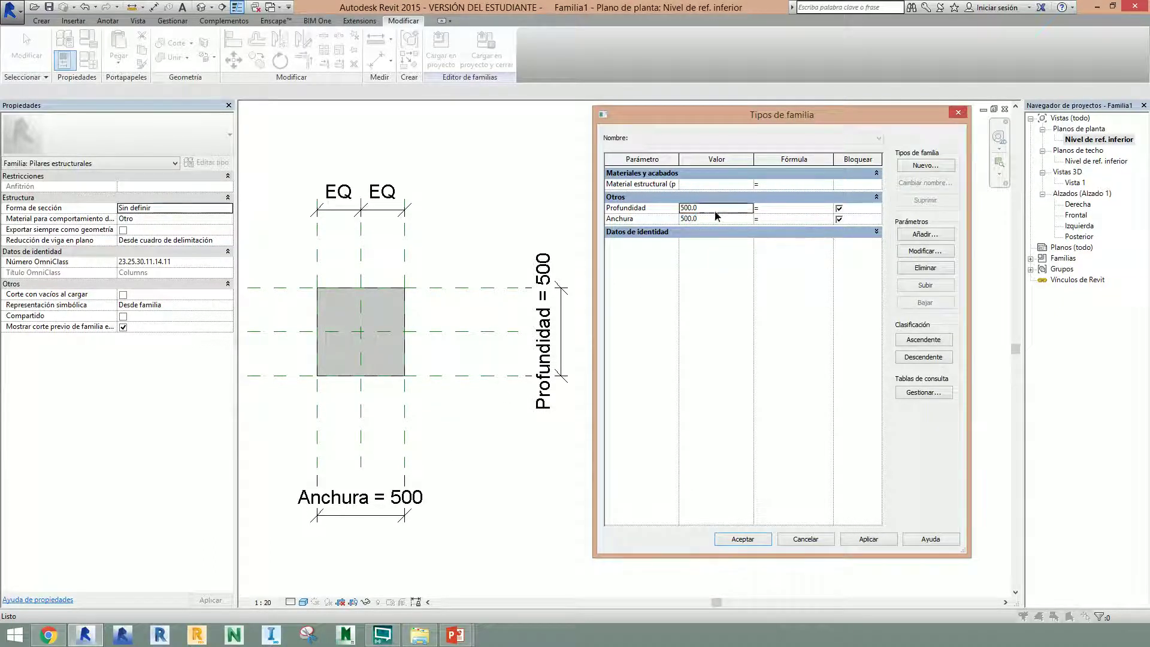
{"action": "double_click", "coordinate": [716, 208]}
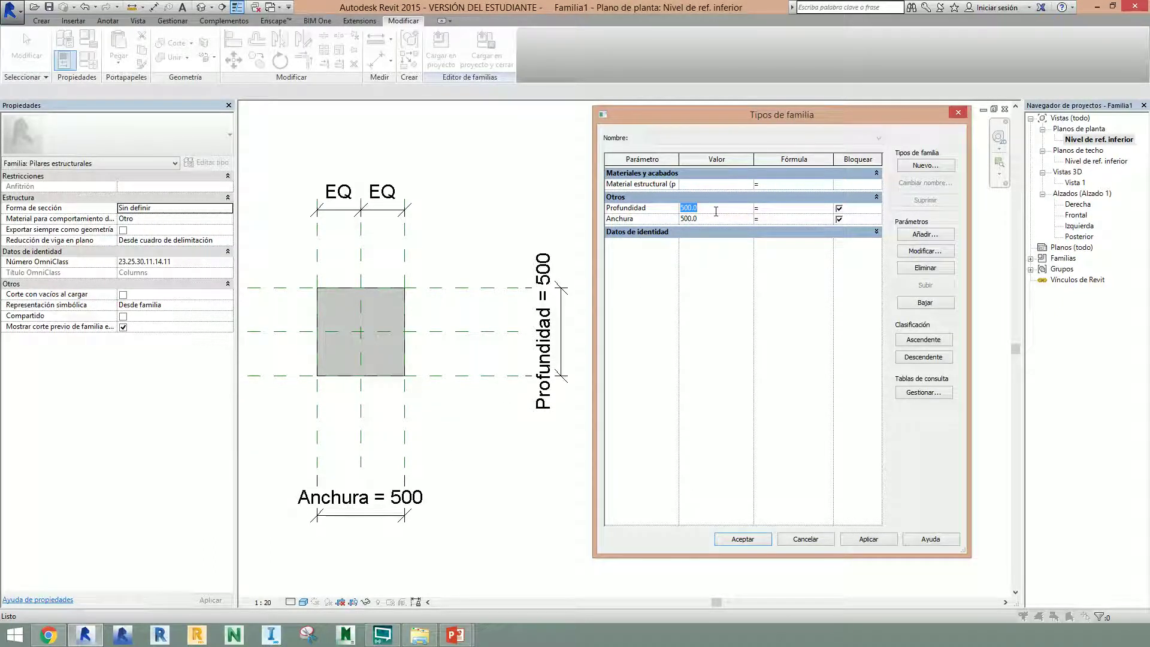
{"action": "type", "text": "800"}
{"action": "double_click", "coordinate": [721, 219]}
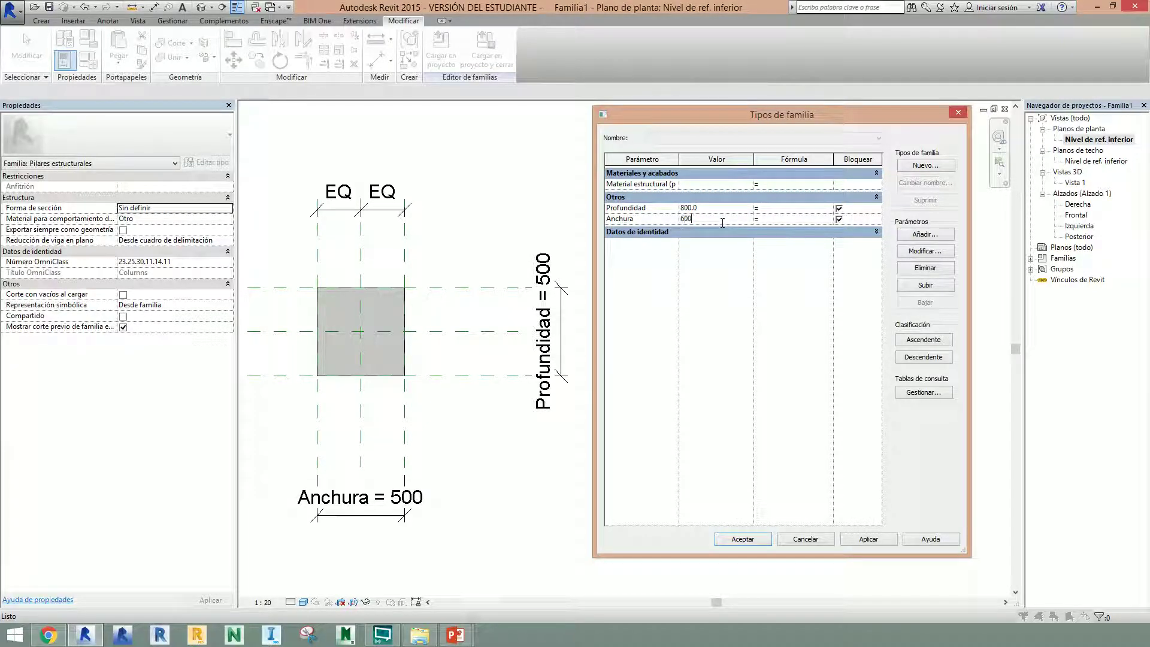
{"action": "left_click", "coordinate": [868, 539]}
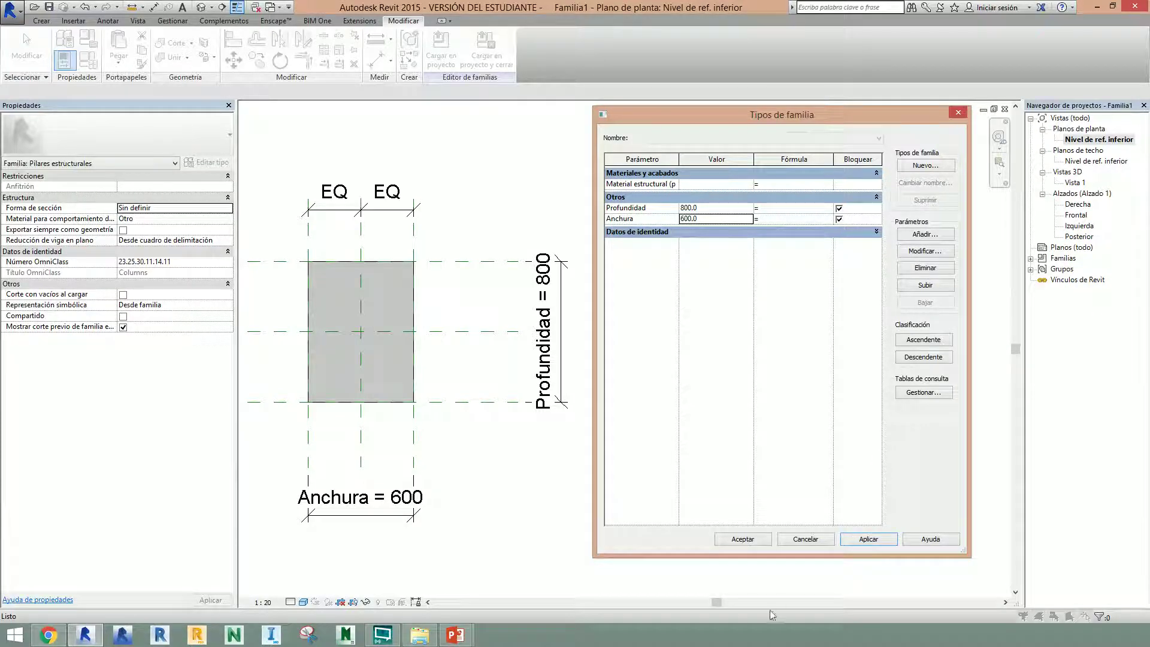
{"action": "left_click", "coordinate": [758, 541]}
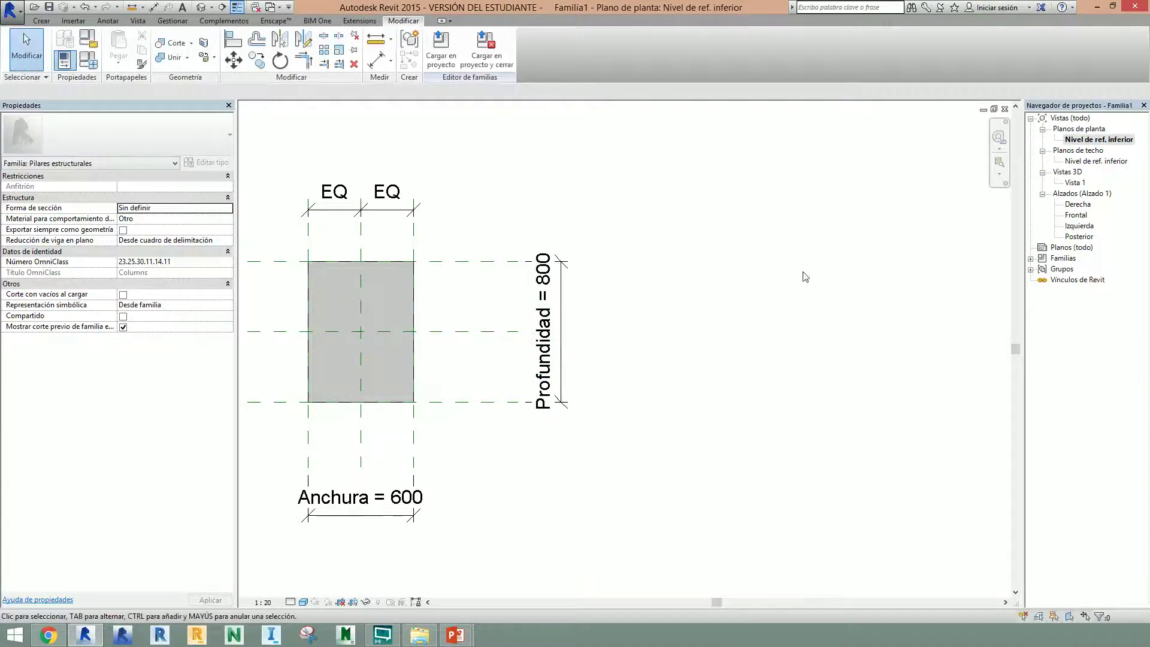
Step: Open the 3D view Vista 1, fit the whole column, orbit to an angled view and display it shaded
{"action": "double_click", "coordinate": [1066, 183]}
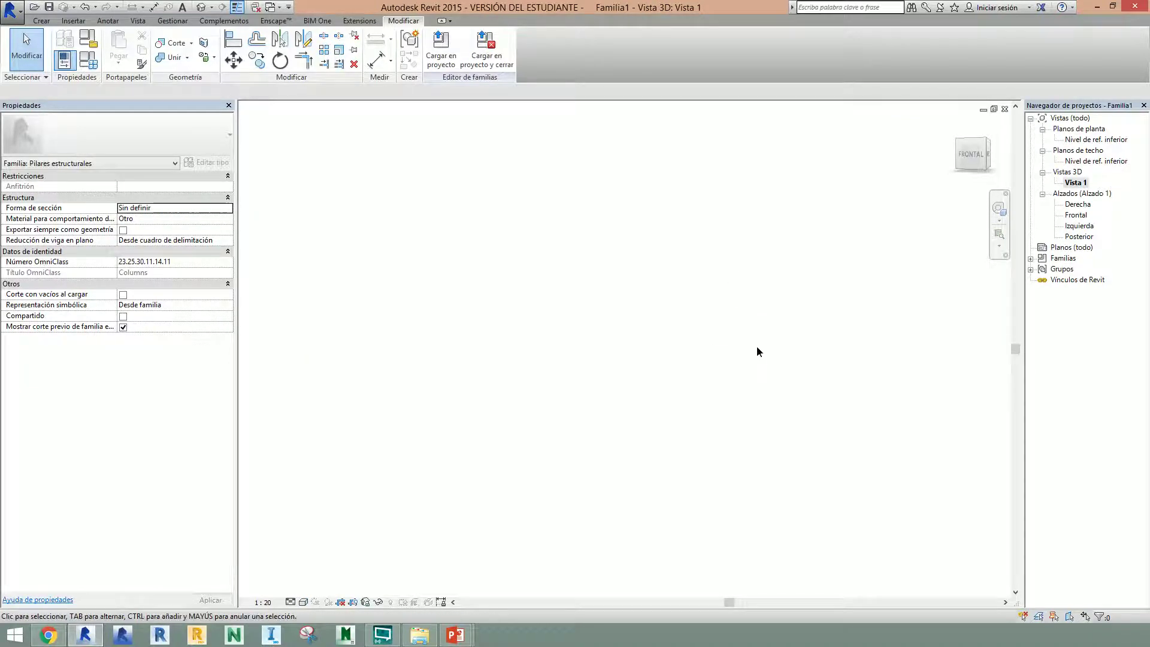
{"action": "key", "text": "z"}
{"action": "key", "text": "f"}
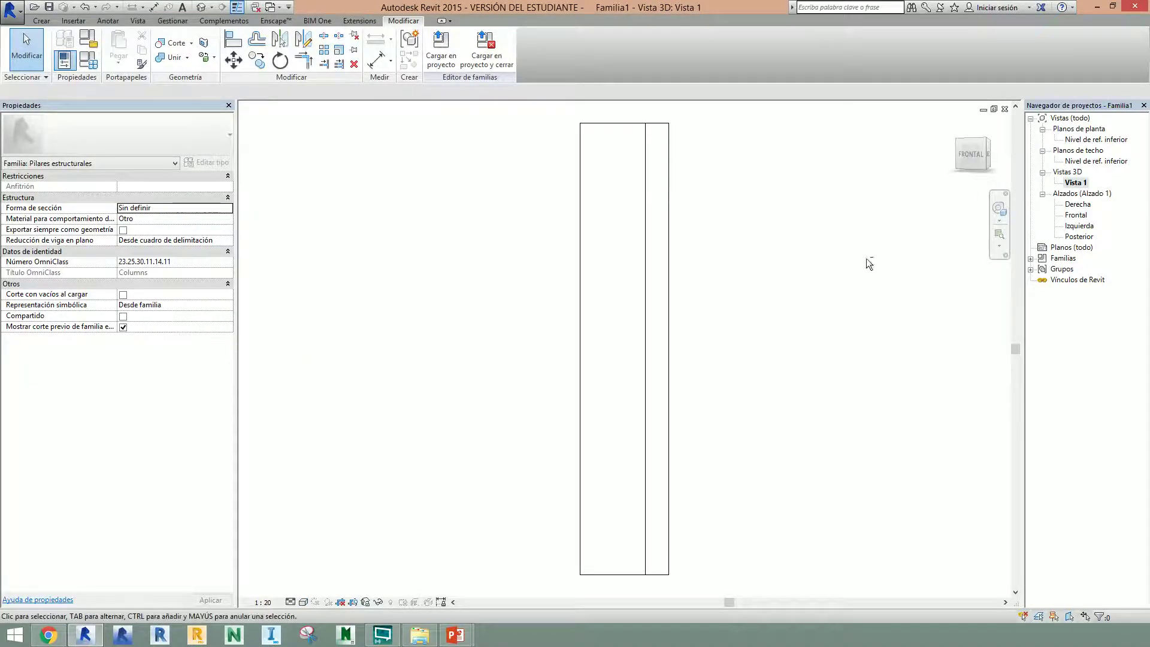
{"action": "mouse_move", "coordinate": [869, 264]}
{"action": "middle_mouse_down", "text": "shift"}
{"action": "mouse_move", "coordinate": [798, 374]}
{"action": "mouse_move", "coordinate": [780, 359]}
{"action": "middle_mouse_up", "text": "shift"}
{"action": "key", "text": "s"}
{"action": "key", "text": "d"}
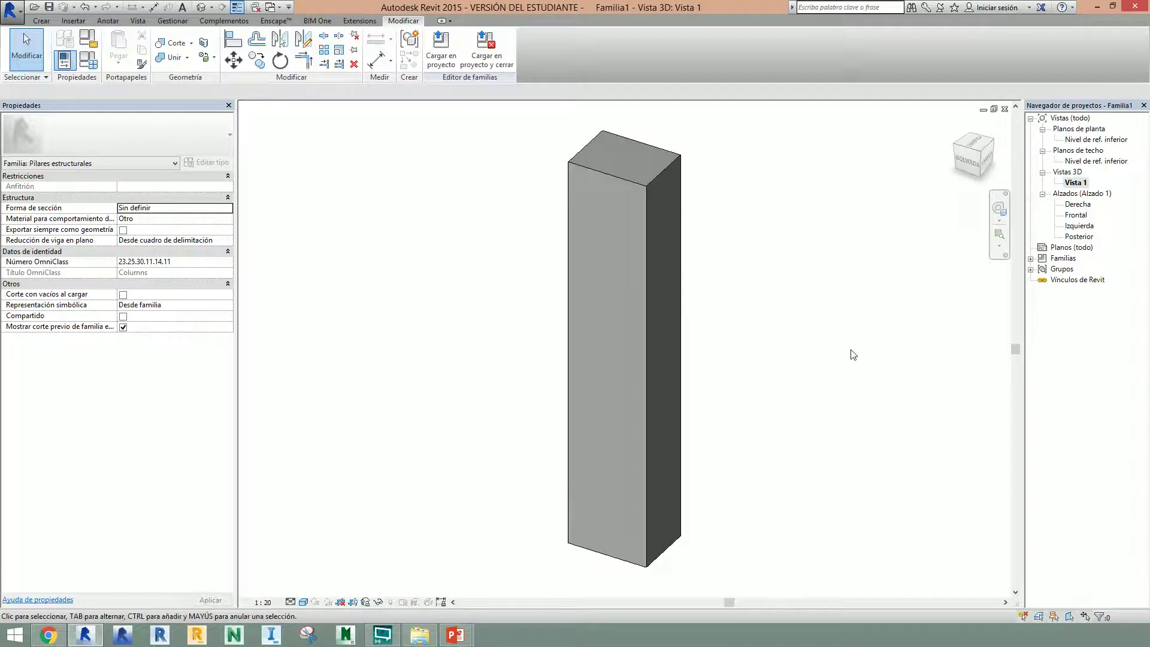
{"action": "middle_click_drag", "start_coordinate": [853, 353], "coordinate": [593, 368]}
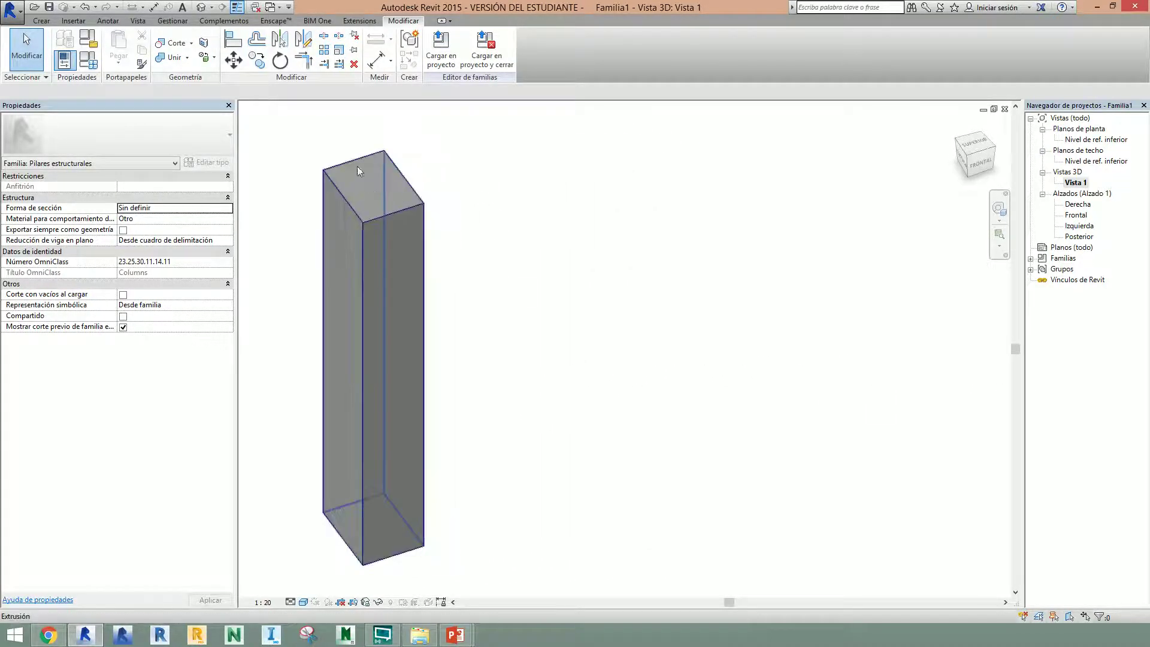
Step: In the family types, set Profundidad to 1200 and Anchura to 350, apply the values and check the column in 3D
{"action": "left_click", "coordinate": [88, 60]}
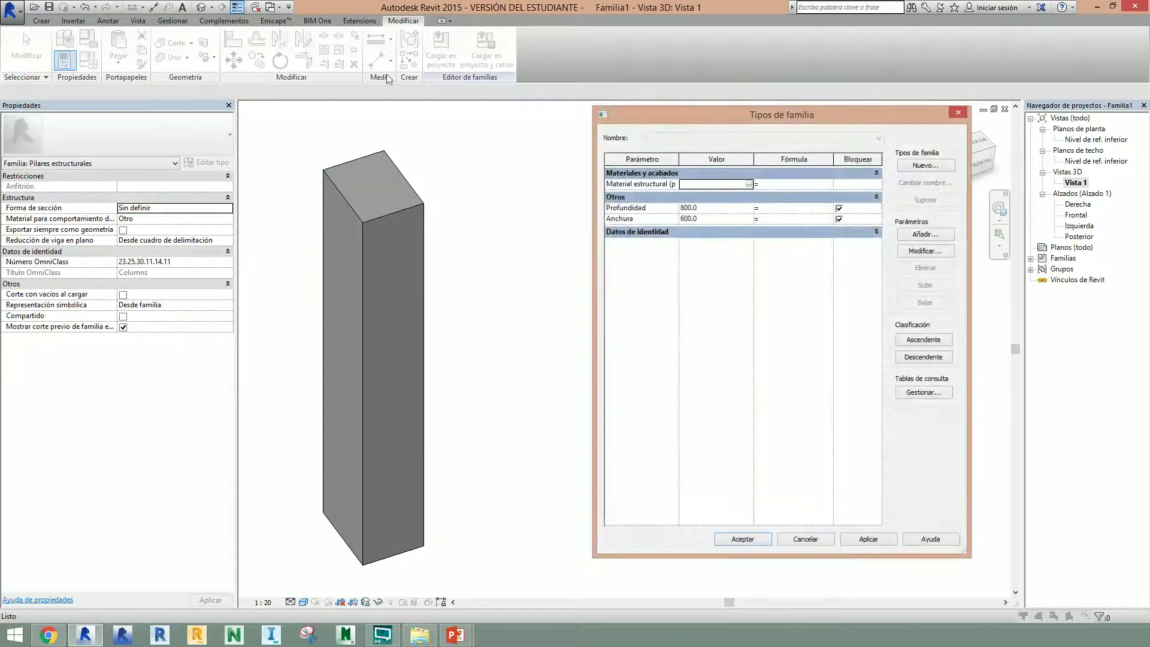
{"action": "left_click", "coordinate": [710, 207]}
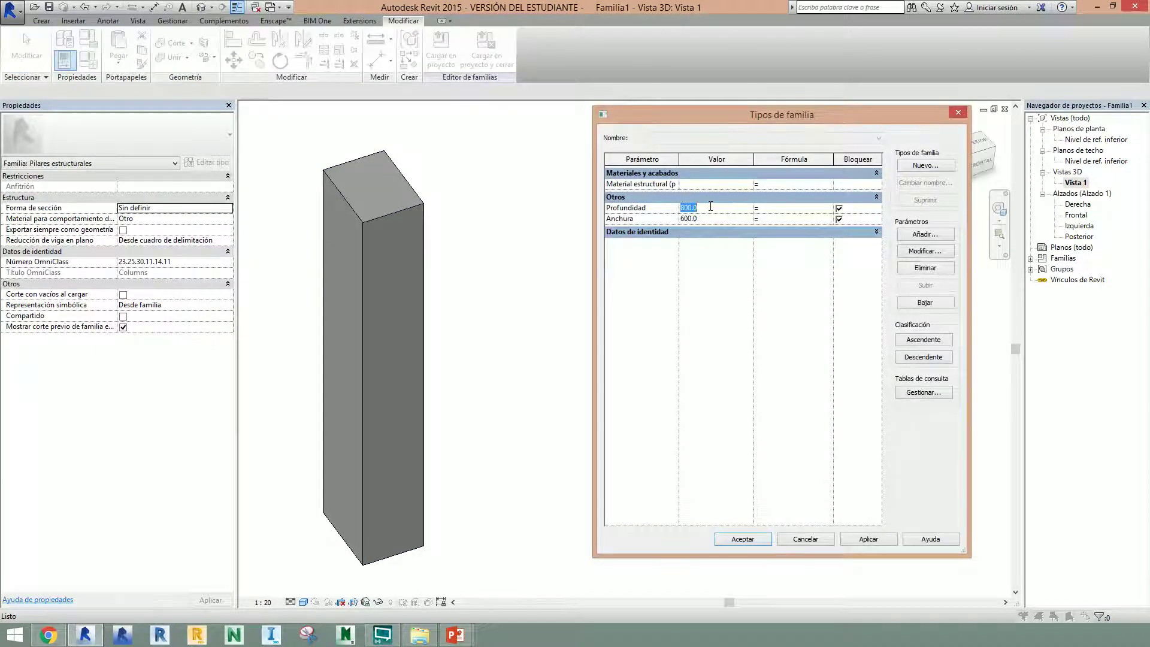
{"action": "type", "text": "12"}
{"action": "left_click", "coordinate": [720, 220]}
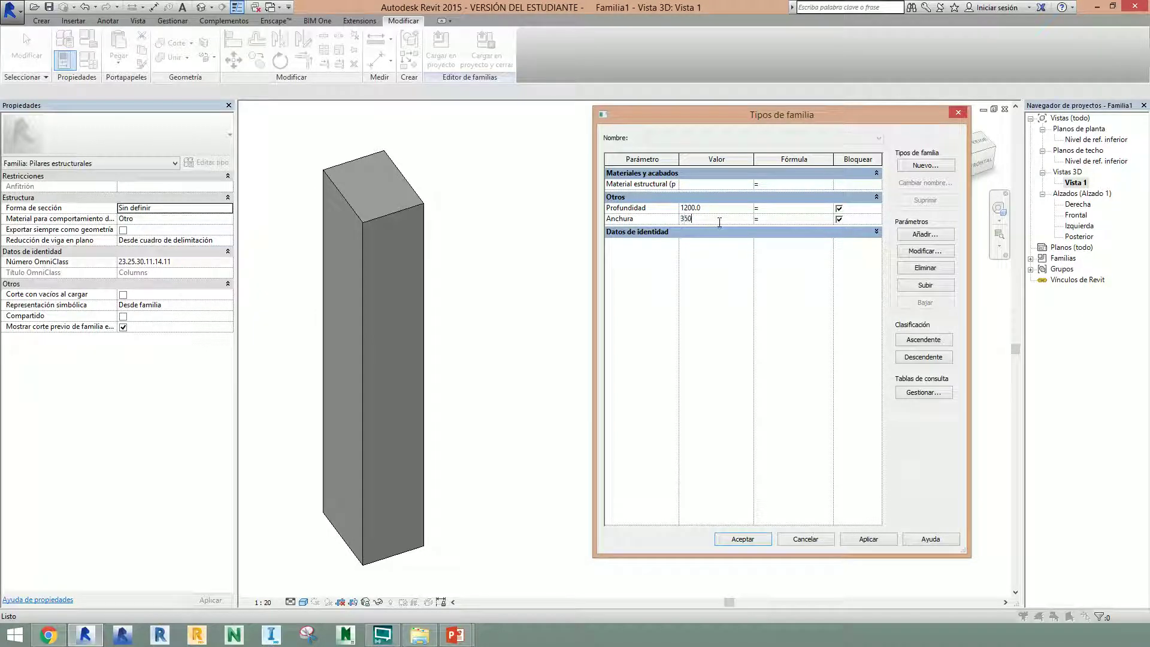
{"action": "left_click", "coordinate": [866, 540]}
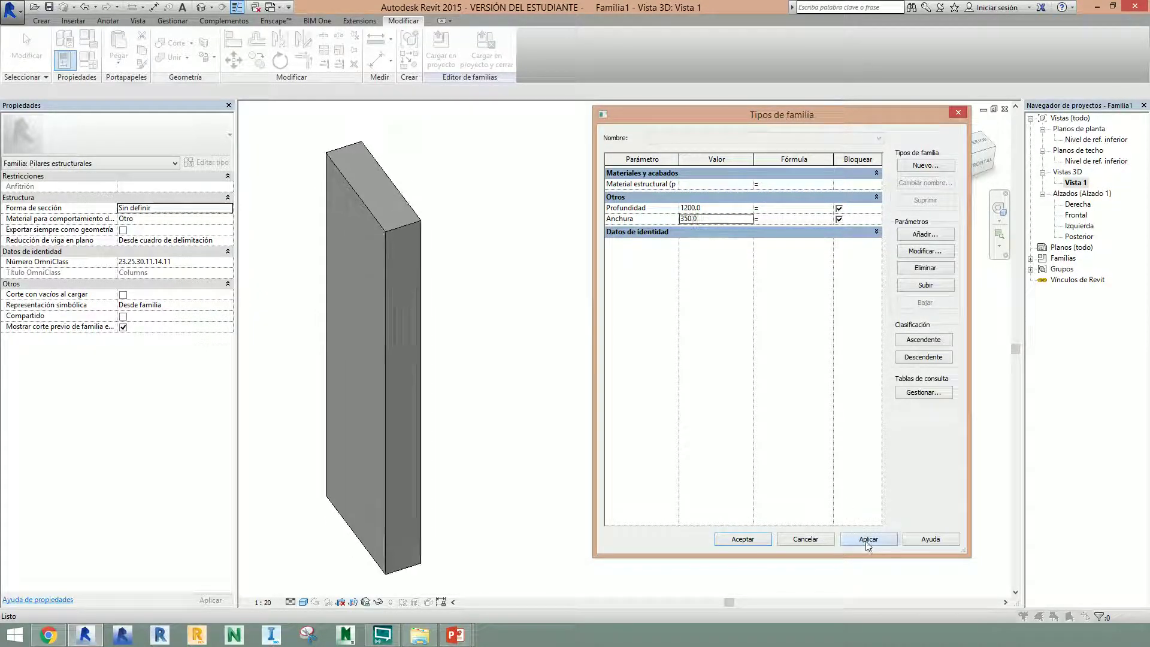
{"action": "left_click", "coordinate": [754, 541]}
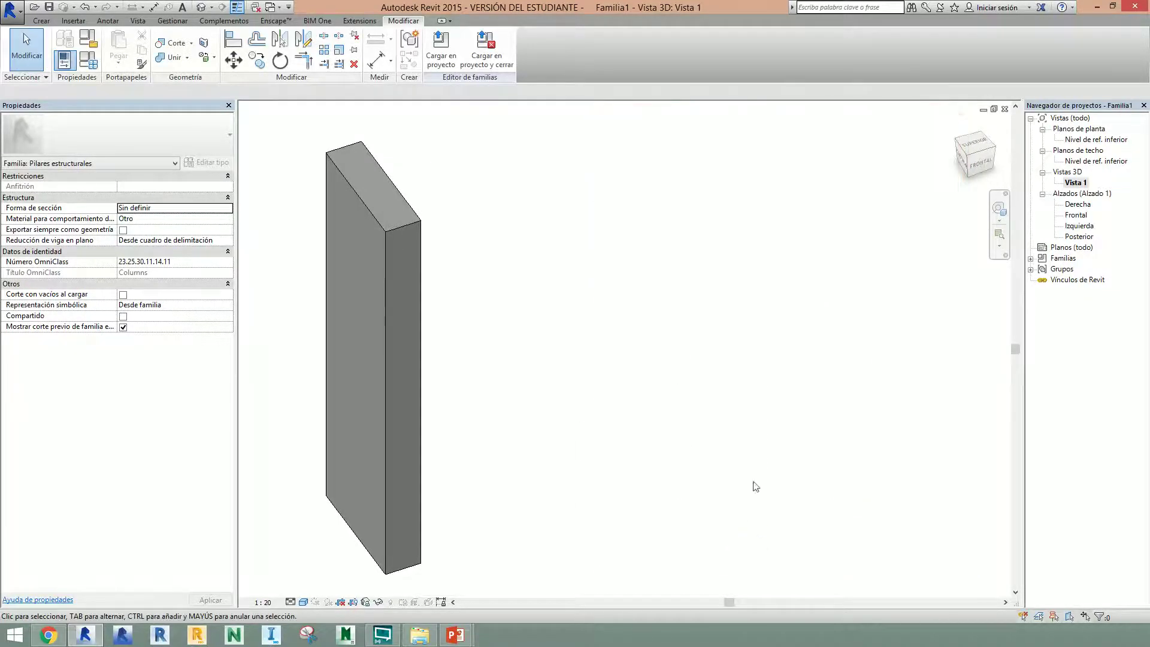
{"action": "scroll", "coordinate": [721, 377], "scroll_direction": "down", "scroll_amount": 2}
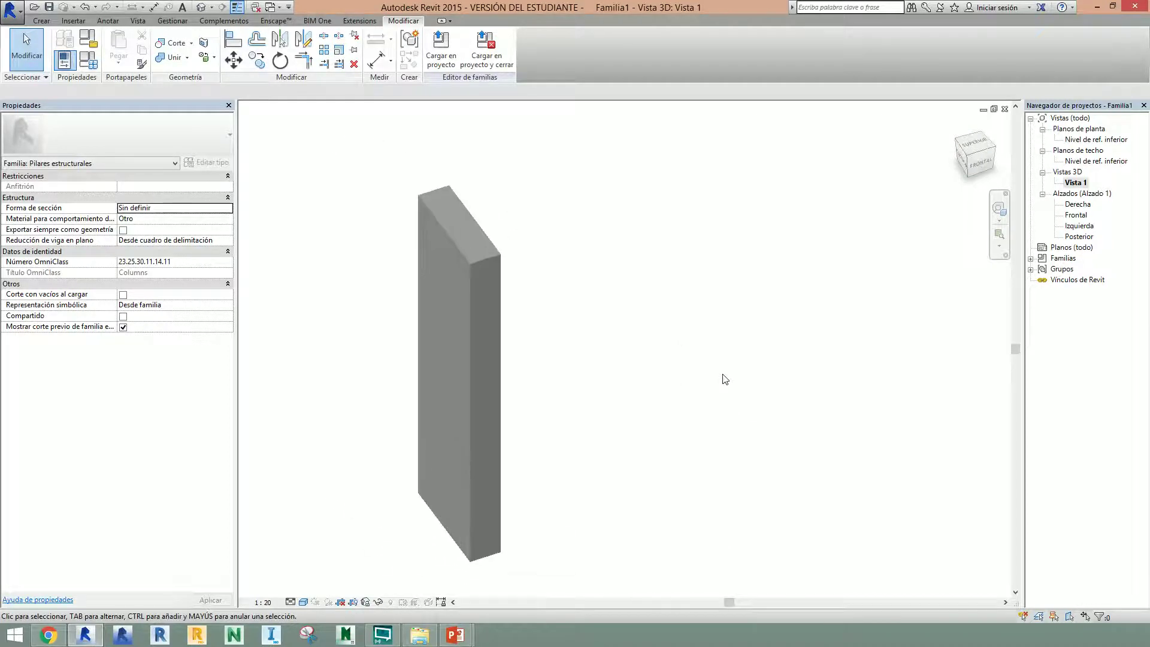
{"action": "middle_click_drag", "start_coordinate": [721, 377], "coordinate": [721, 344]}
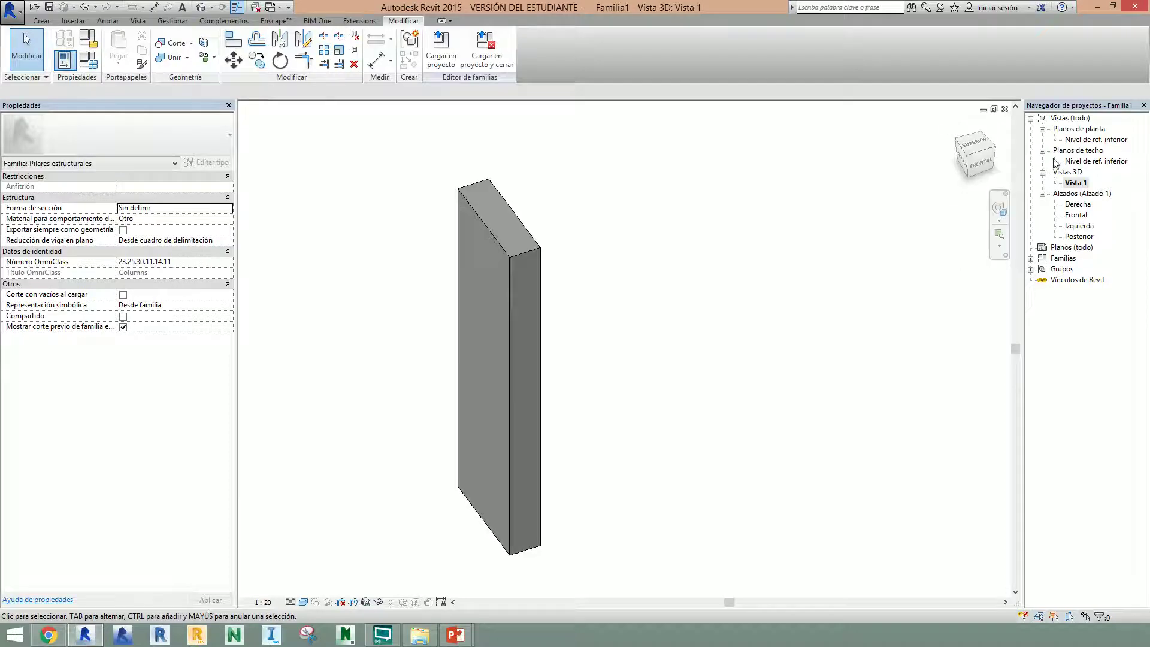
Step: Open the Nivel de ref. inferior floor plan and show the column with its Anchura and Profundidad dimensions
{"action": "double_click", "coordinate": [1079, 143]}
{"action": "scroll", "coordinate": [719, 353], "scroll_direction": "down", "scroll_amount": 1}
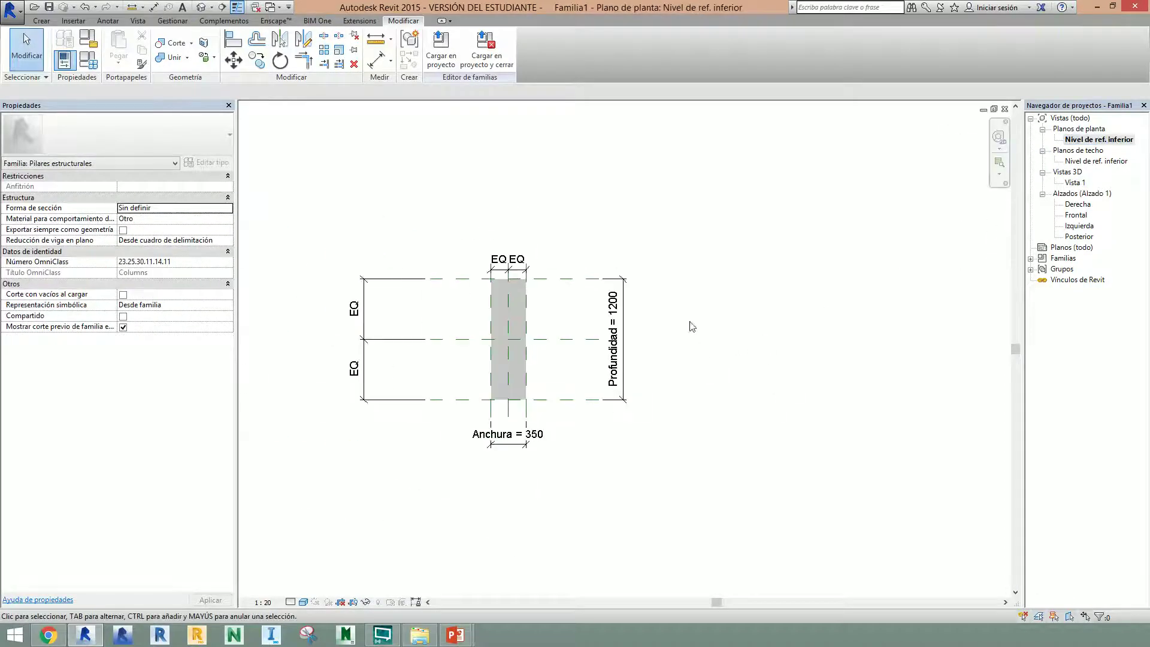
{"action": "middle_click_drag", "start_coordinate": [688, 323], "coordinate": [582, 364]}
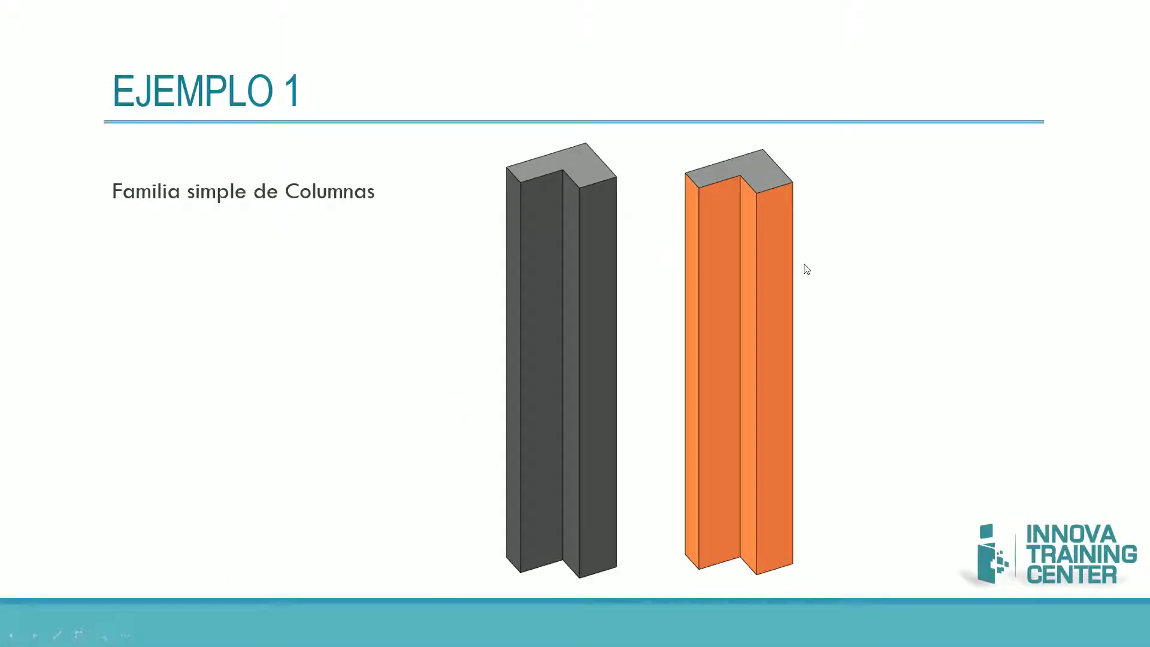
Step: Consult the Ejemplo 2 slide with the Columna T in the PowerPoint presentation, and return to Revit
{"action": "left_click", "coordinate": [806, 269]}
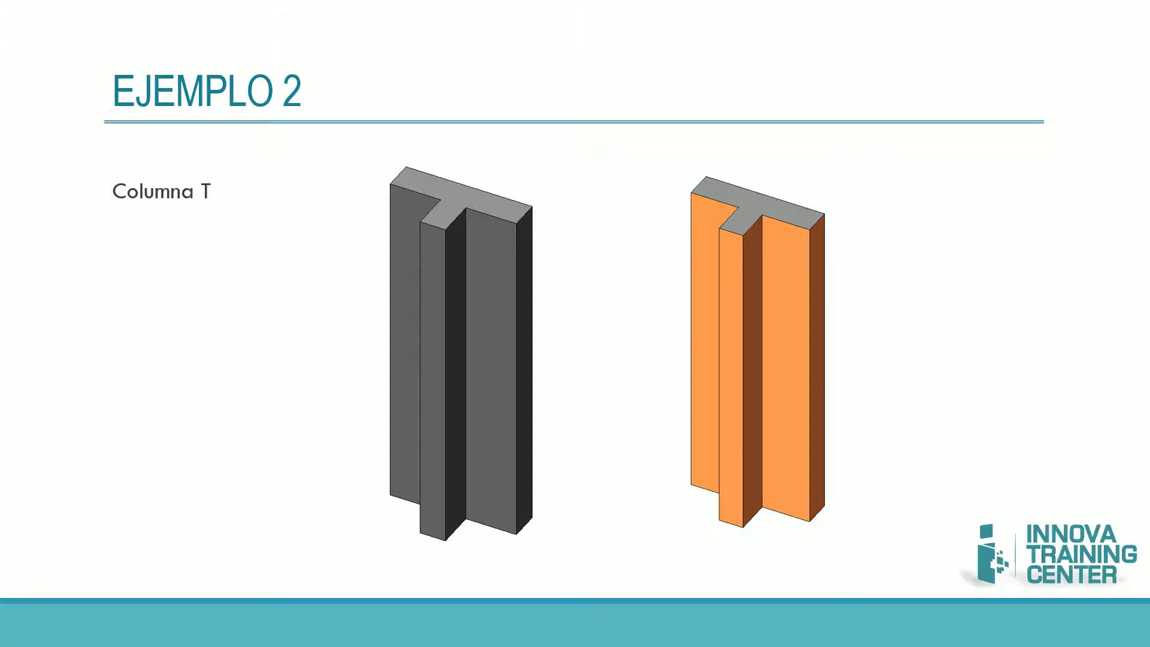
{"action": "key", "text": "alt+Tab"}
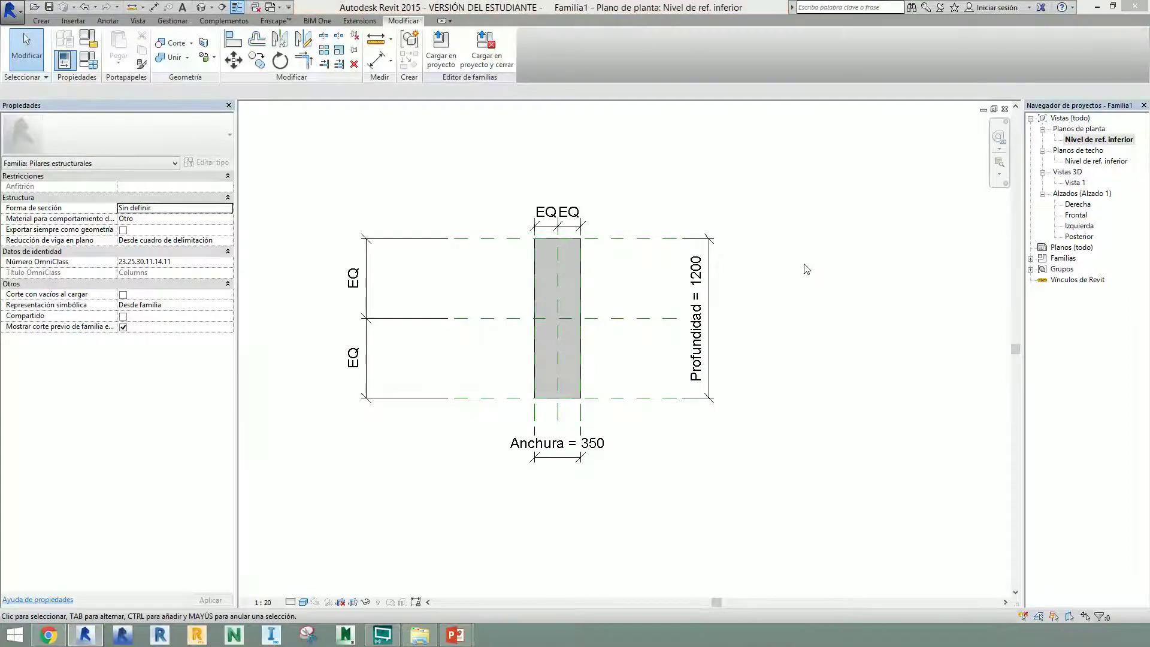
{"action": "key", "text": "alt+Tab"}
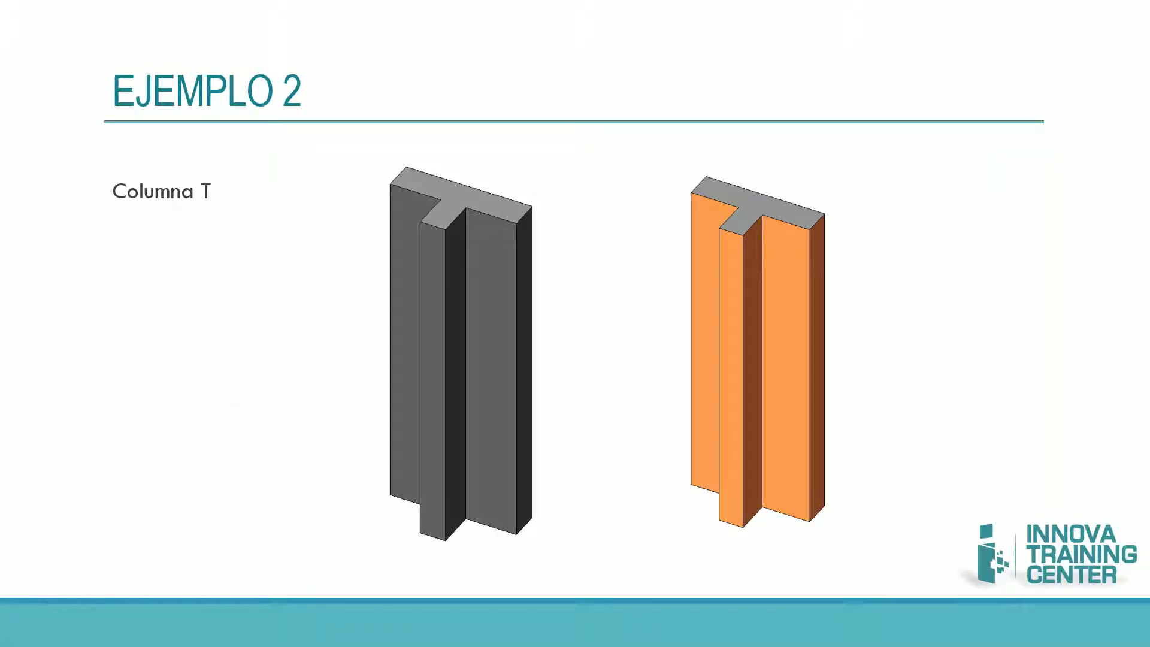
{"action": "key", "text": "alt+Tab"}
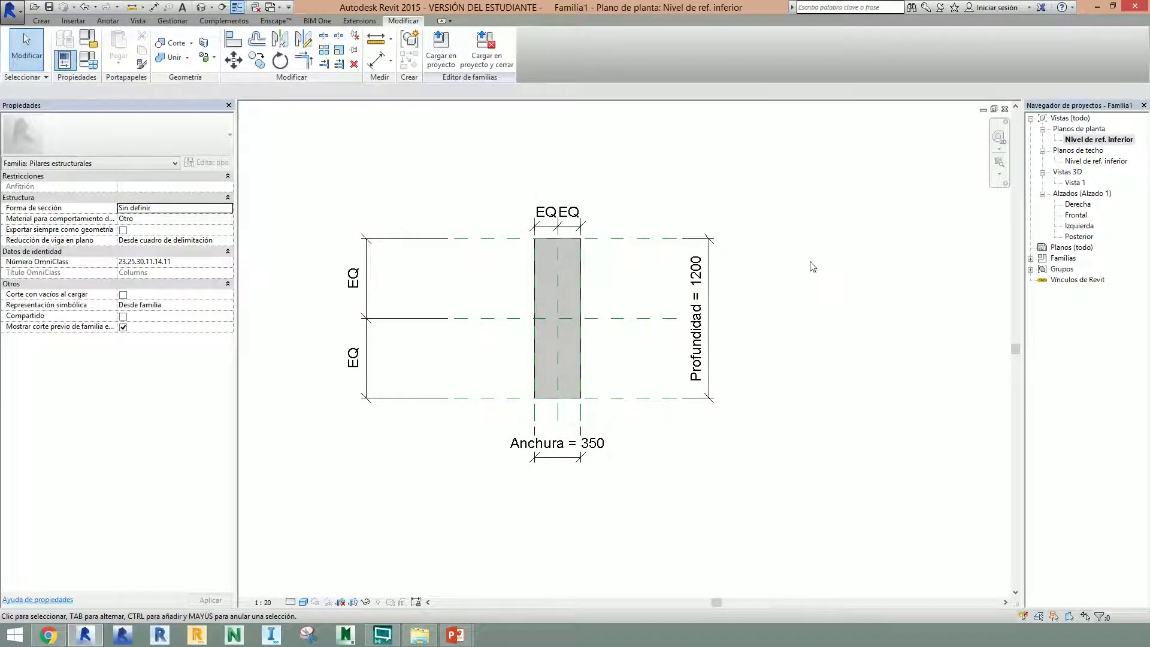
Step: Delete the column extrusion, its dimensions and the four outer reference planes from the floor plan, and dismiss the notice
{"action": "scroll", "coordinate": [629, 319], "scroll_direction": "down", "scroll_amount": 2}
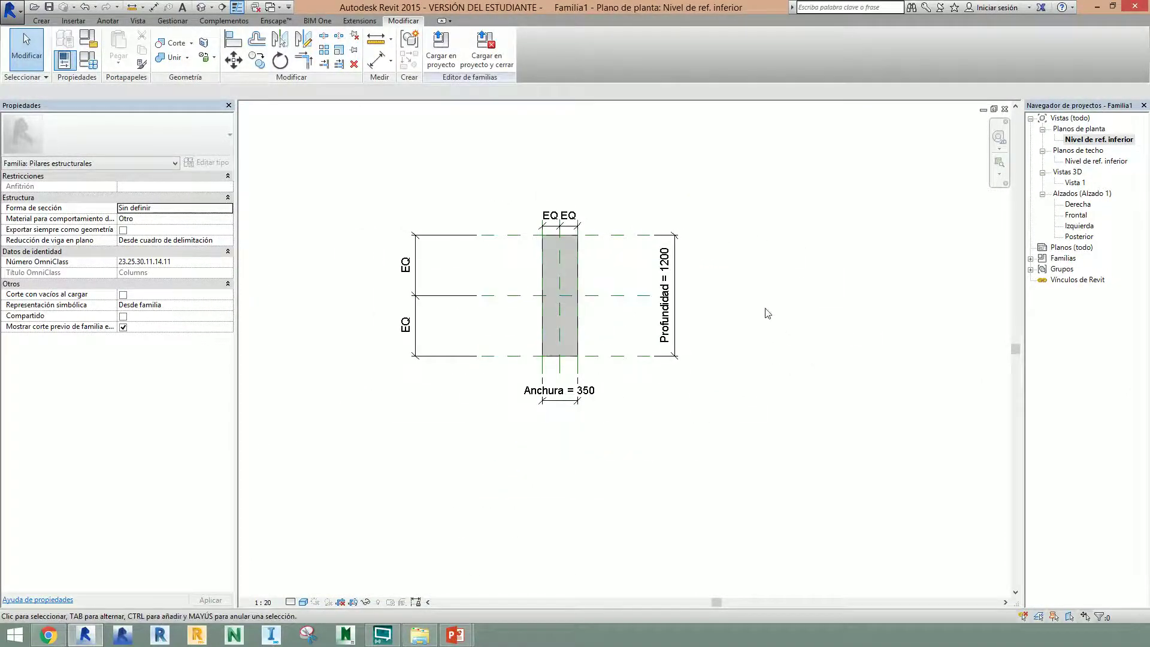
{"action": "middle_click_drag", "start_coordinate": [743, 275], "coordinate": [737, 326]}
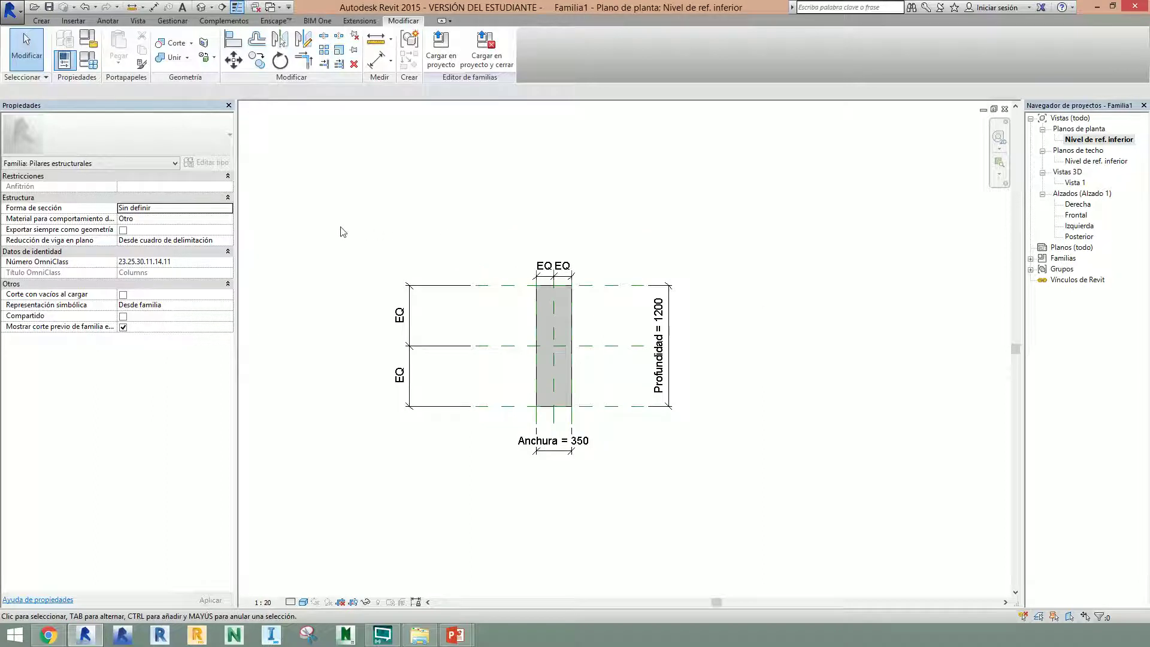
{"action": "mouse_move", "coordinate": [343, 232]}
{"action": "left_mouse_down"}
{"action": "mouse_move", "coordinate": [596, 449]}
{"action": "mouse_move", "coordinate": [739, 510]}
{"action": "left_mouse_up"}
{"action": "key", "text": "Delete"}
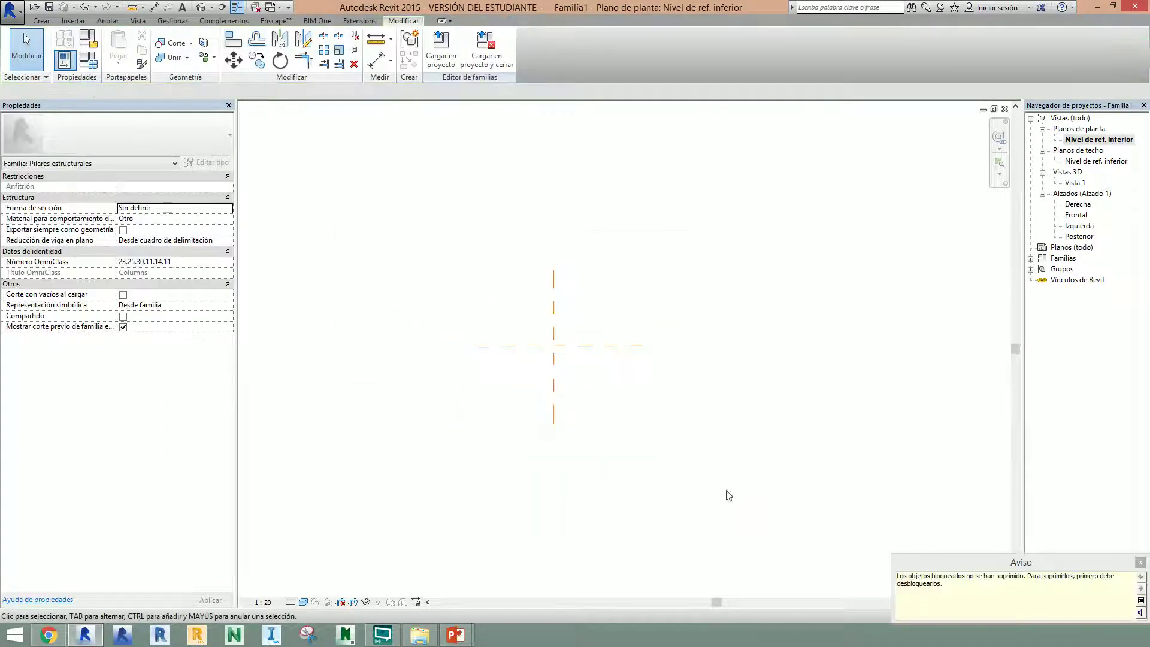
{"action": "left_click", "coordinate": [1140, 562]}
Step: Examine the Centro (Frontal/Posterior) and Centro (Izquierda/Derecha) reference planes and the point where they cross
{"action": "scroll", "coordinate": [586, 374], "scroll_direction": "up", "scroll_amount": 2}
{"action": "scroll", "coordinate": [510, 286], "scroll_direction": "up", "scroll_amount": 1}
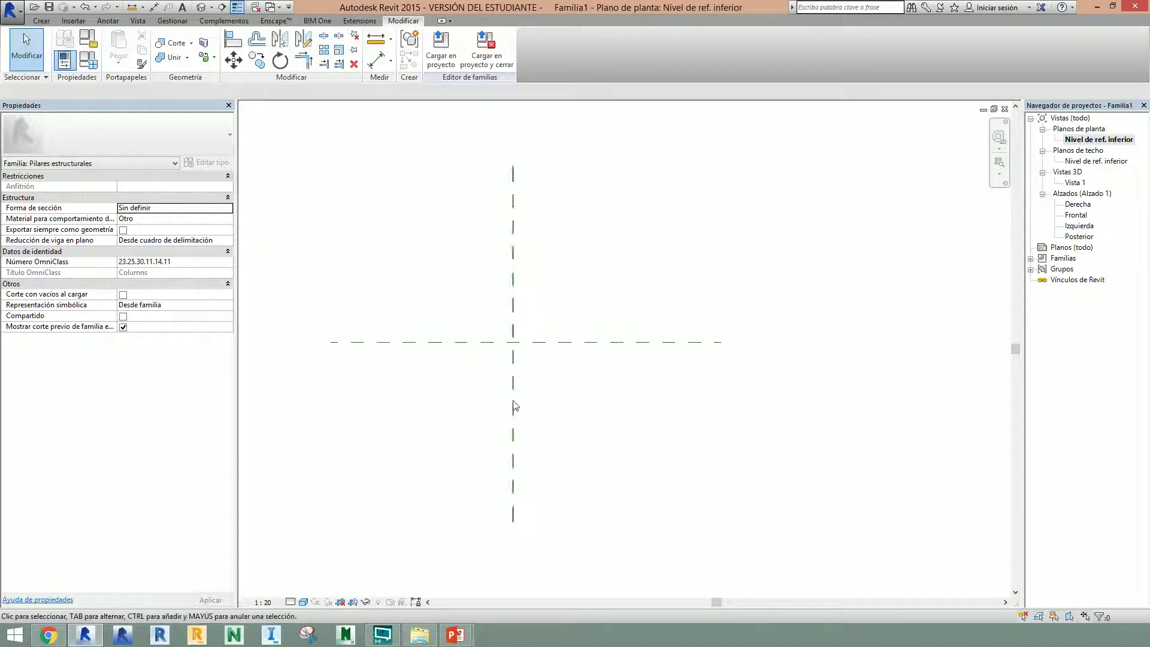
{"action": "left_click", "coordinate": [616, 350]}
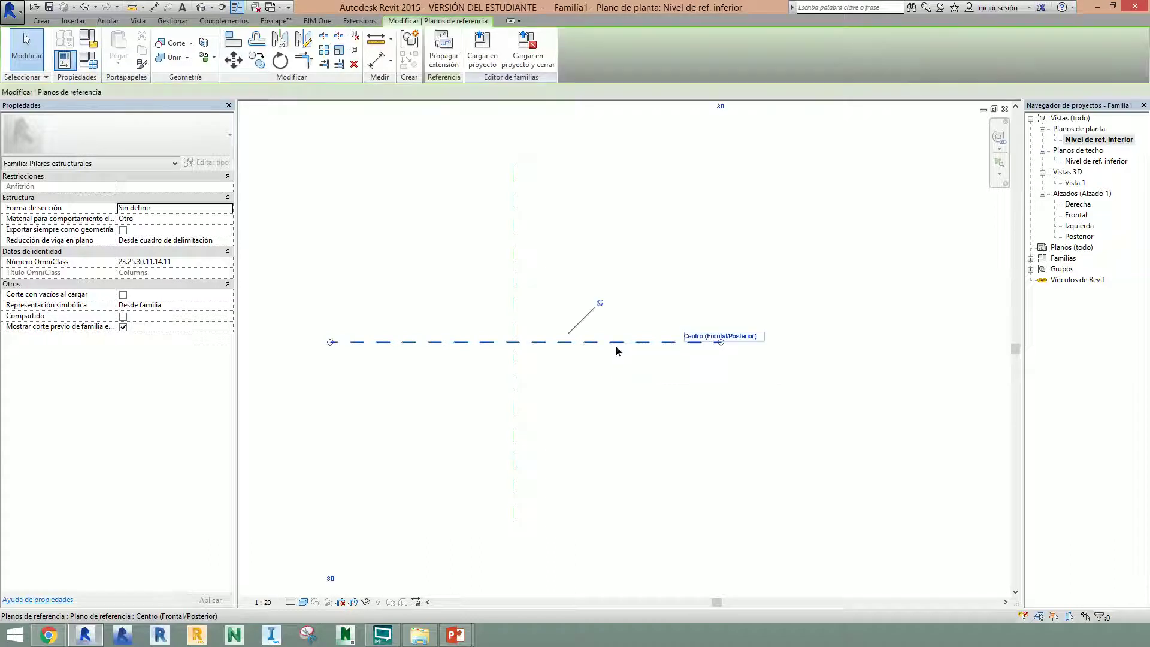
{"action": "key", "text": "Escape"}
{"action": "left_click", "coordinate": [514, 353]}
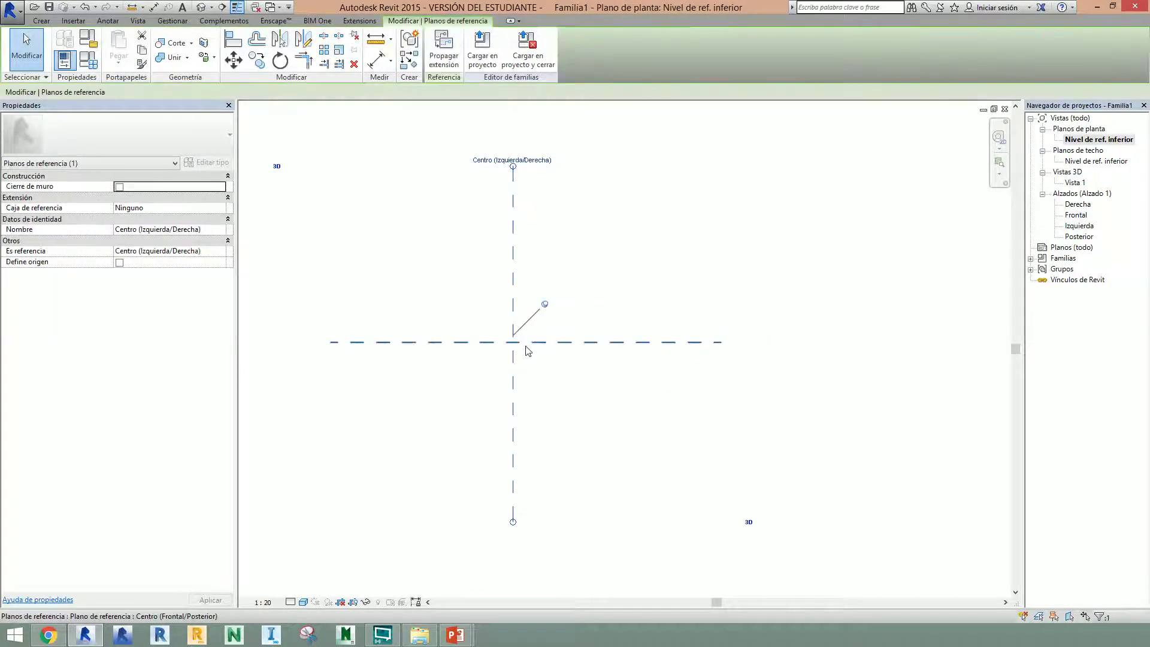
{"action": "left_click", "coordinate": [527, 351]}
{"action": "left_click", "coordinate": [514, 337]}
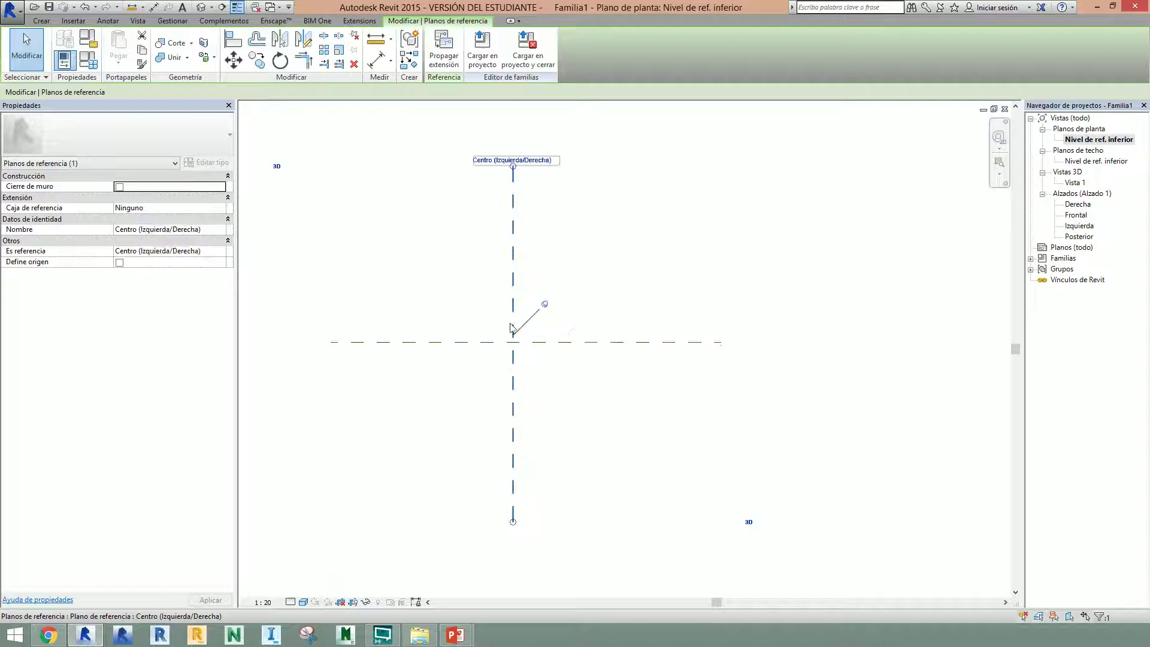
{"action": "left_click", "coordinate": [536, 342]}
{"action": "left_click", "coordinate": [549, 386]}
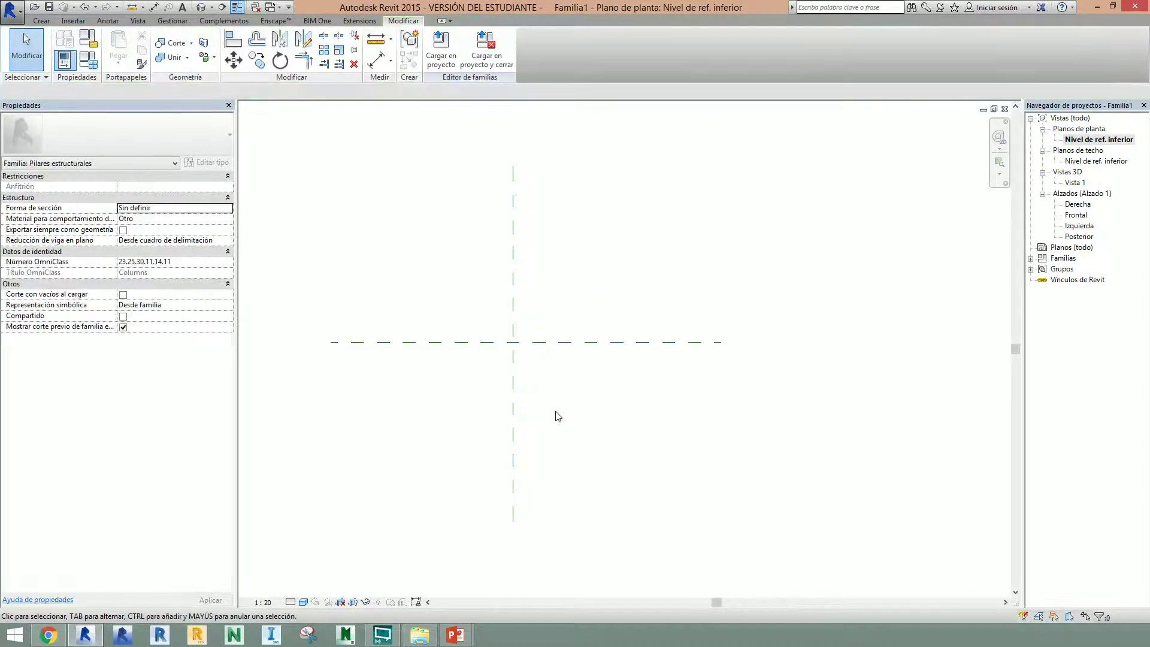
{"action": "middle_click_drag", "start_coordinate": [558, 416], "coordinate": [590, 428]}
{"action": "middle_click_drag", "start_coordinate": [590, 428], "coordinate": [614, 435]}
Step: Draw two horizontal reference planes, one about 360 mm above the central horizontal plane and one farther below it
{"action": "left_click", "coordinate": [42, 21]}
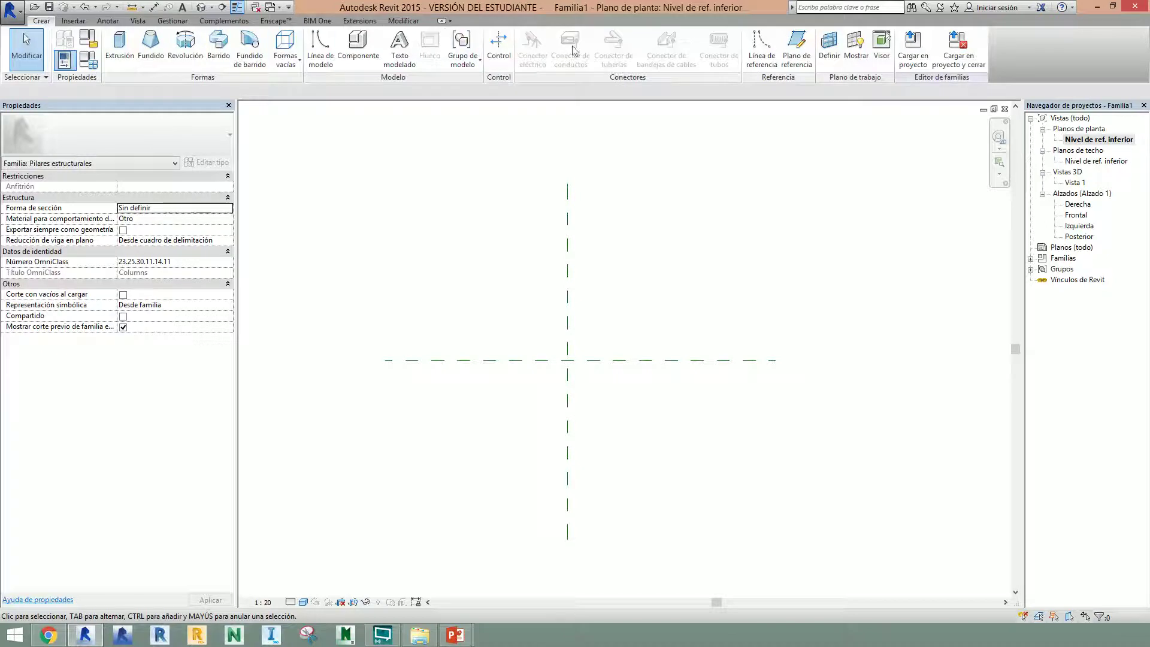
{"action": "left_click", "coordinate": [796, 48]}
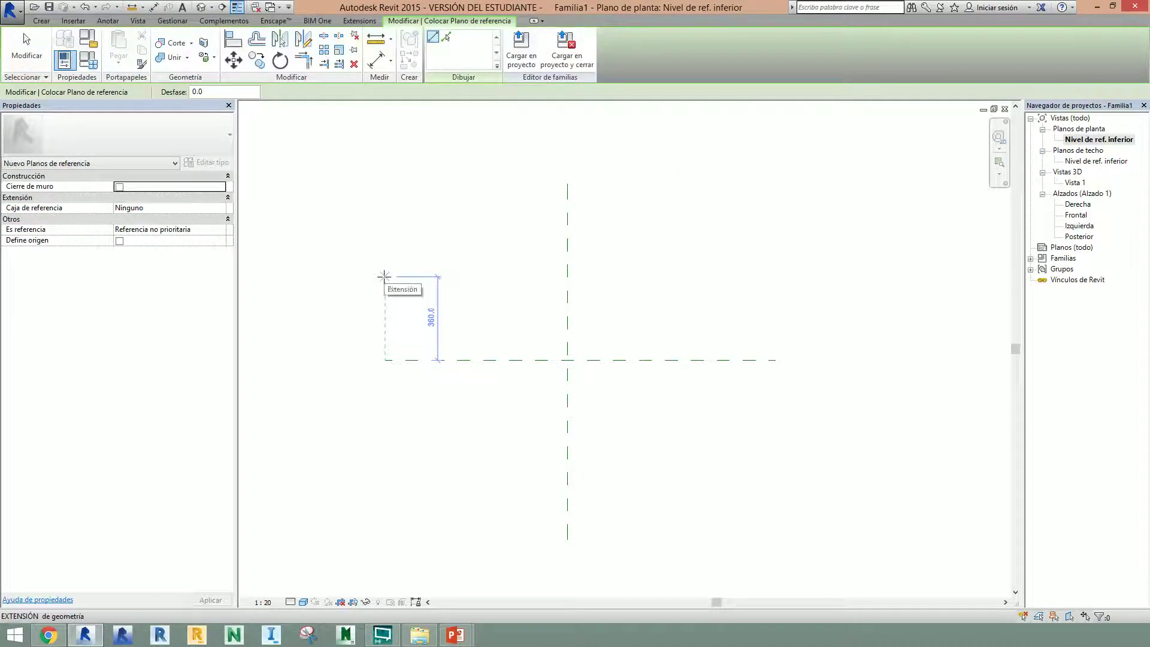
{"action": "left_click", "coordinate": [384, 276]}
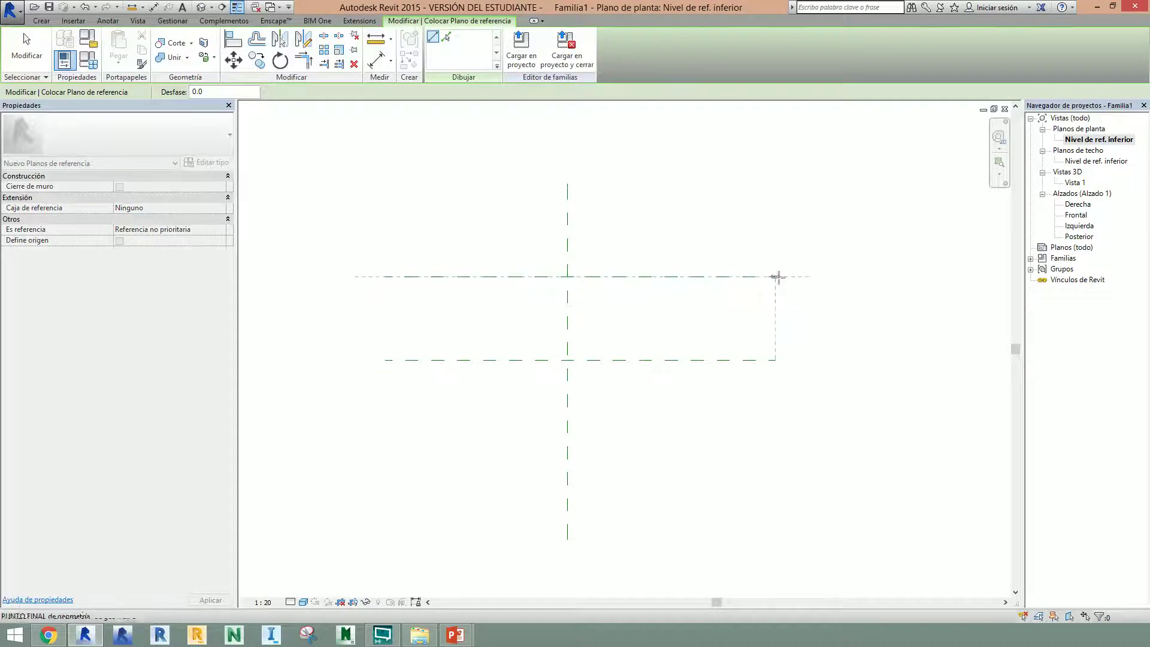
{"action": "left_click", "coordinate": [776, 276]}
{"action": "left_click", "coordinate": [390, 481]}
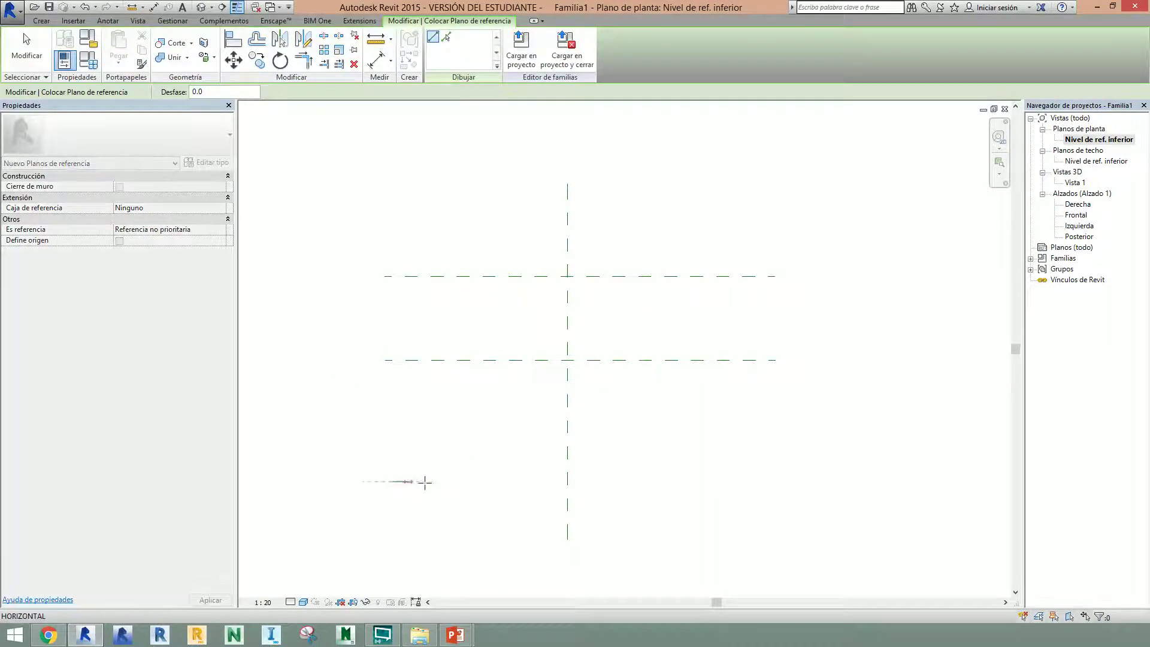
{"action": "left_click", "coordinate": [774, 481]}
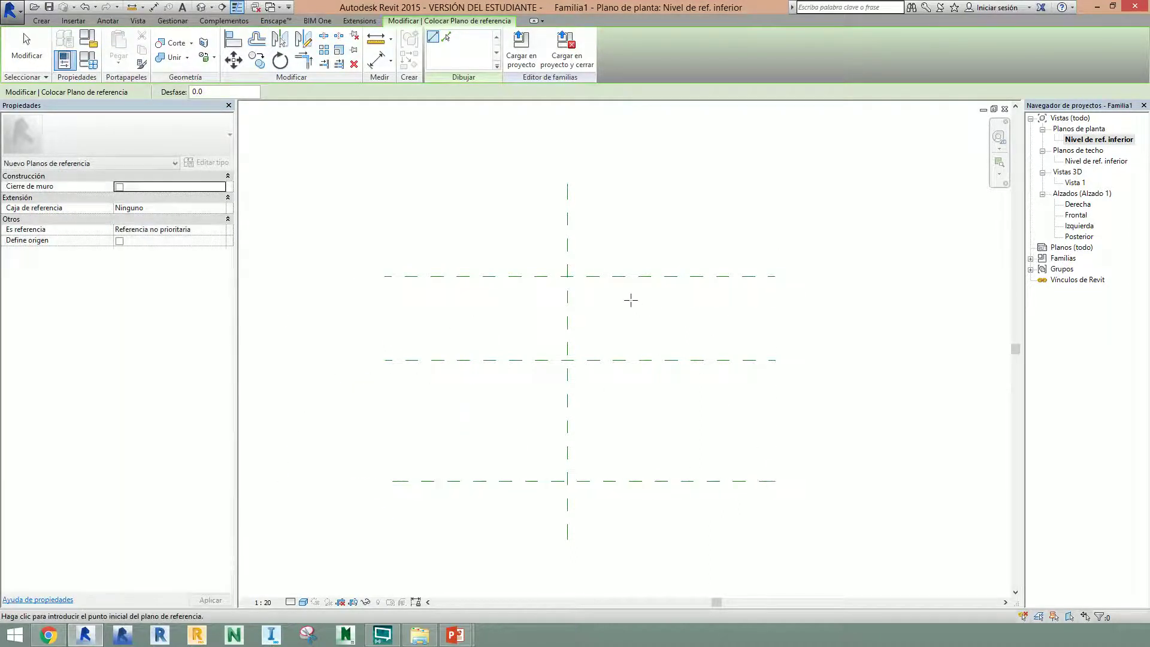
Step: Draw two vertical reference planes, one on each side of the central vertical plane, crossing all the horizontal planes
{"action": "left_click", "coordinate": [421, 195]}
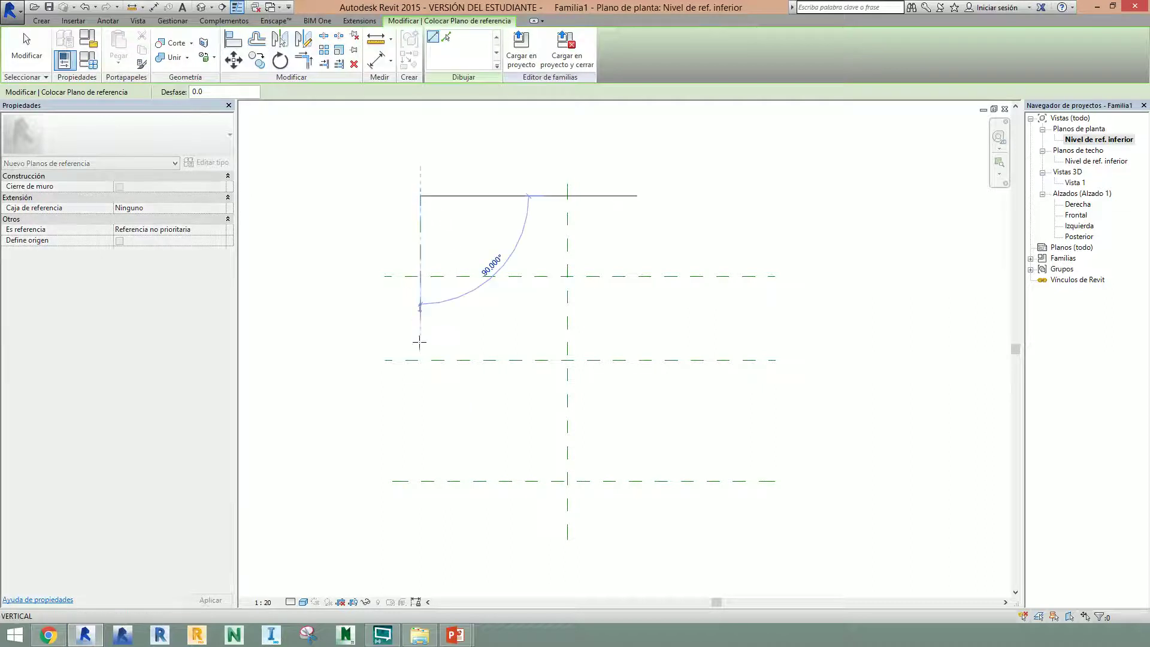
{"action": "left_click", "coordinate": [421, 527]}
{"action": "left_click", "coordinate": [684, 195]}
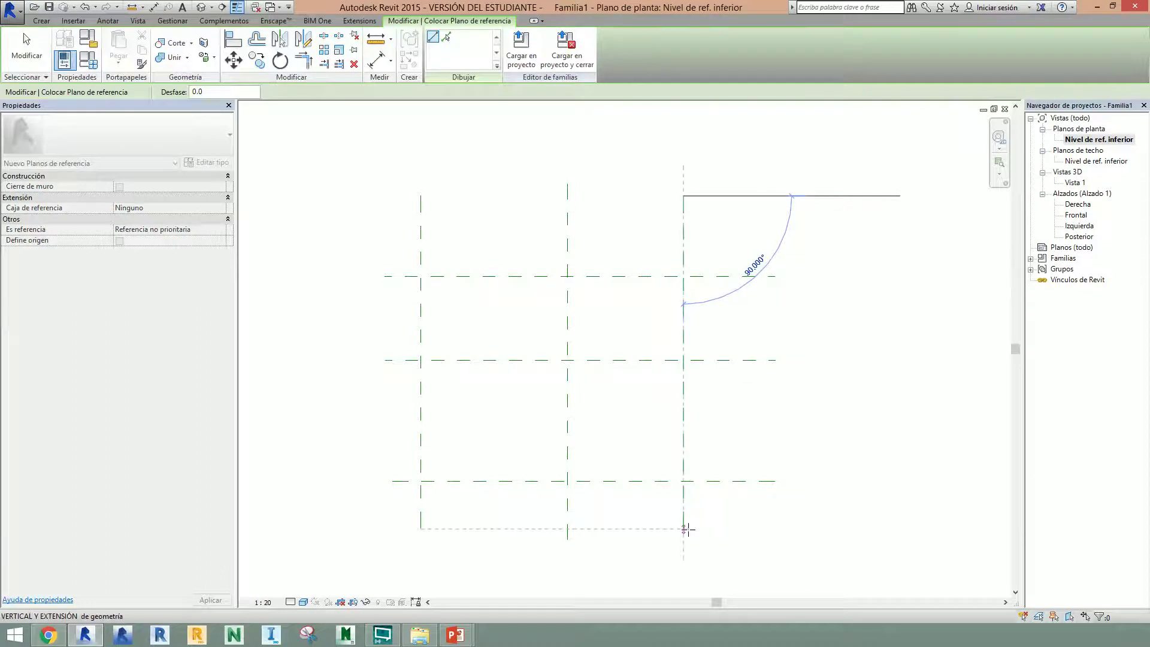
{"action": "left_click", "coordinate": [684, 530]}
{"action": "key", "text": "Escape"}
{"action": "key", "text": "Escape"}
{"action": "middle_click_drag", "start_coordinate": [647, 400], "coordinate": [610, 364]}
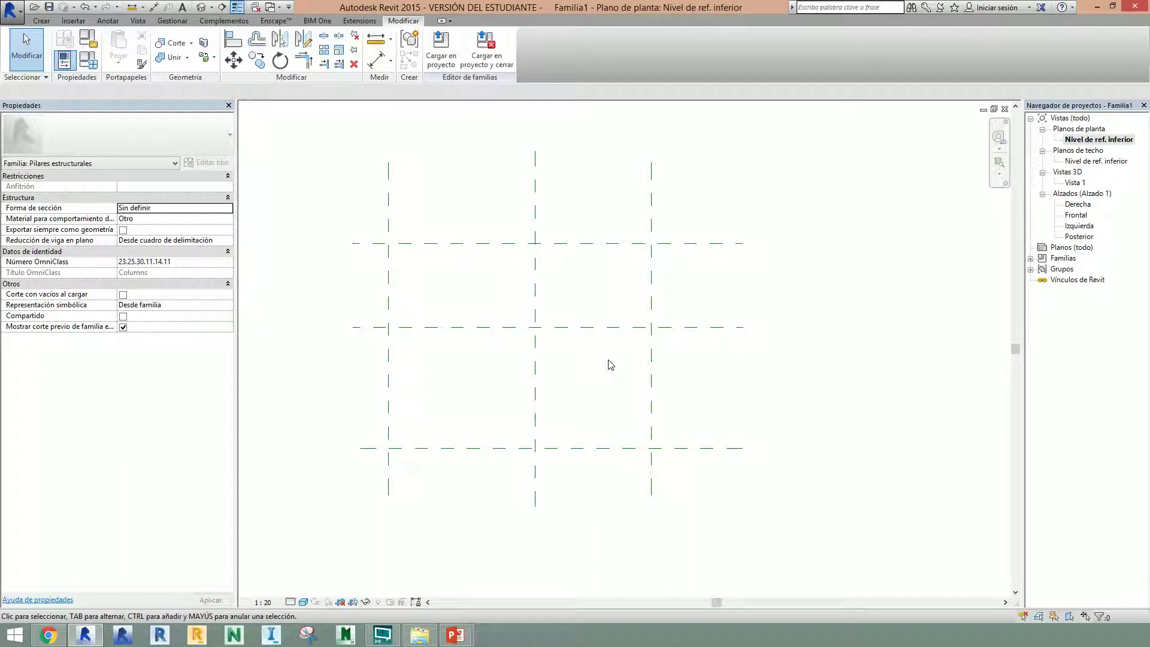
Step: Add a horizontal reference plane between the upper outer plane and the central horizontal plane
{"action": "key", "text": "r"}
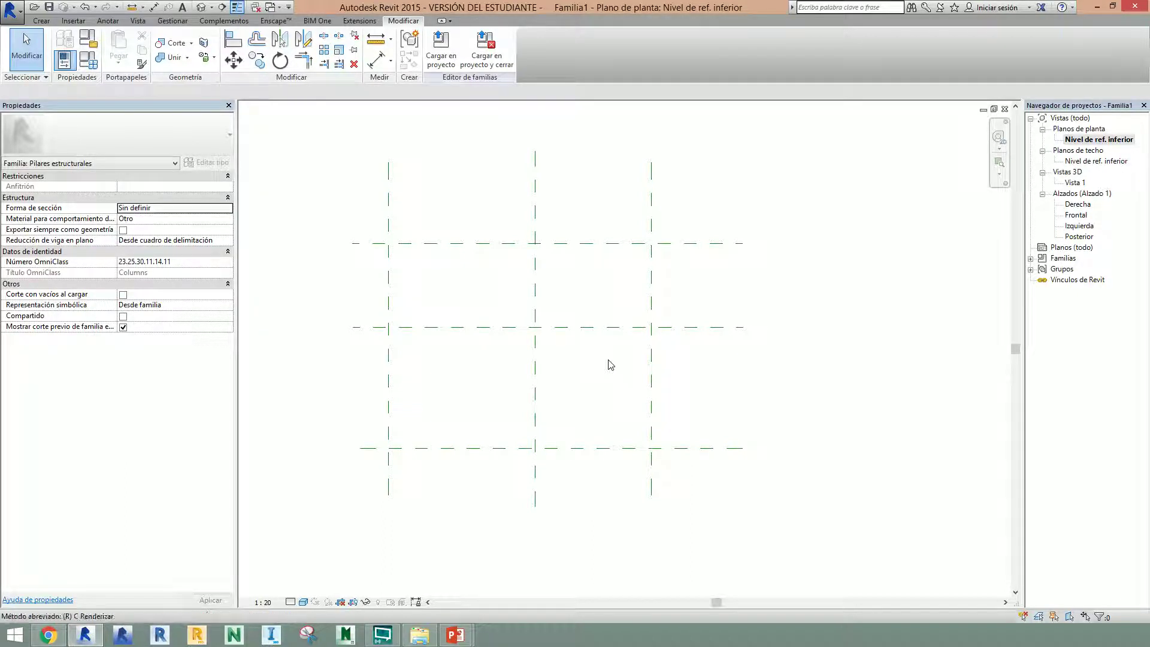
{"action": "key", "text": "p"}
{"action": "left_click", "coordinate": [351, 291]}
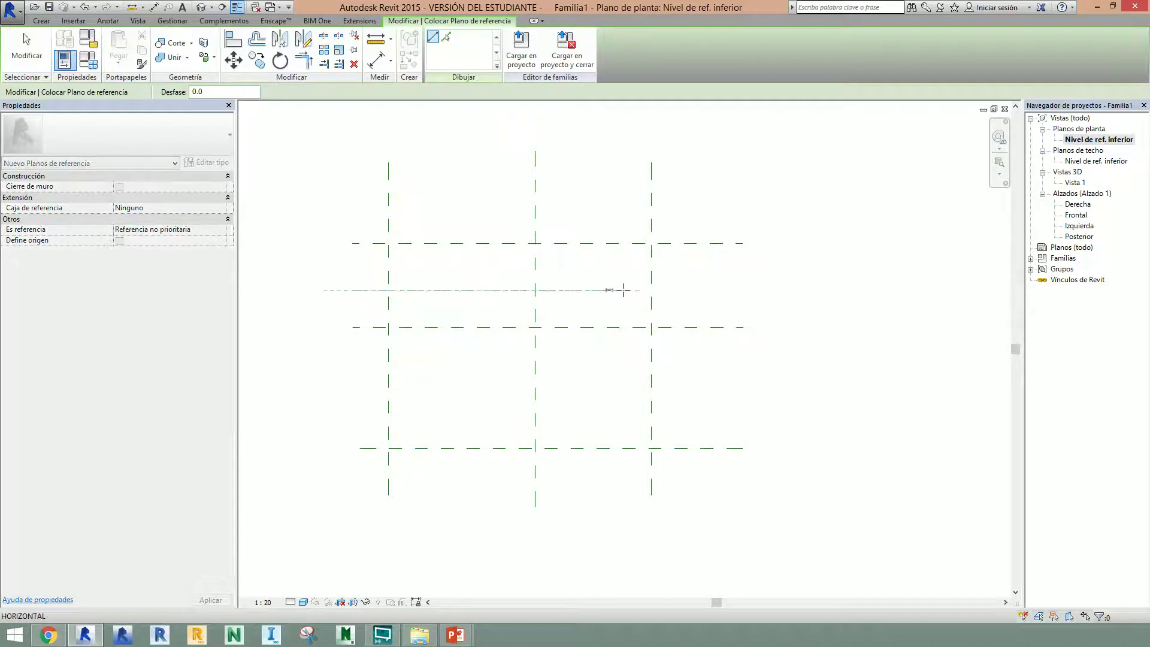
{"action": "left_click", "coordinate": [742, 290]}
Step: Draw two inner vertical reference planes between the outer ones, about 269 mm to one side and 200 mm to the other side of the central plane
{"action": "left_click", "coordinate": [468, 195]}
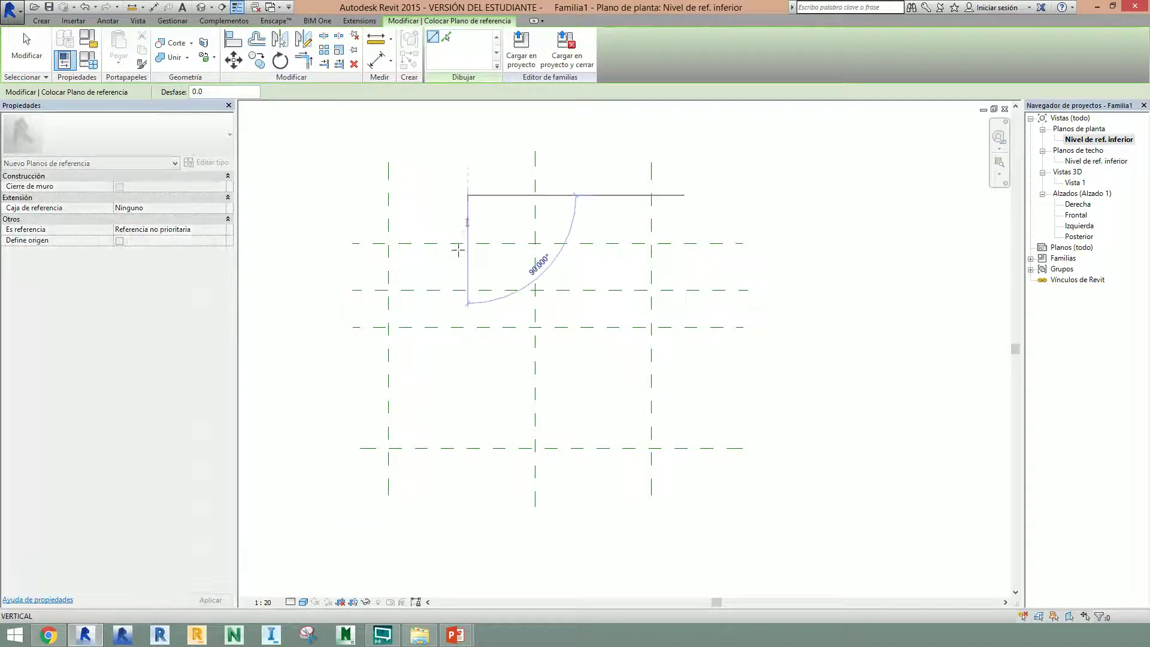
{"action": "key", "text": "Escape"}
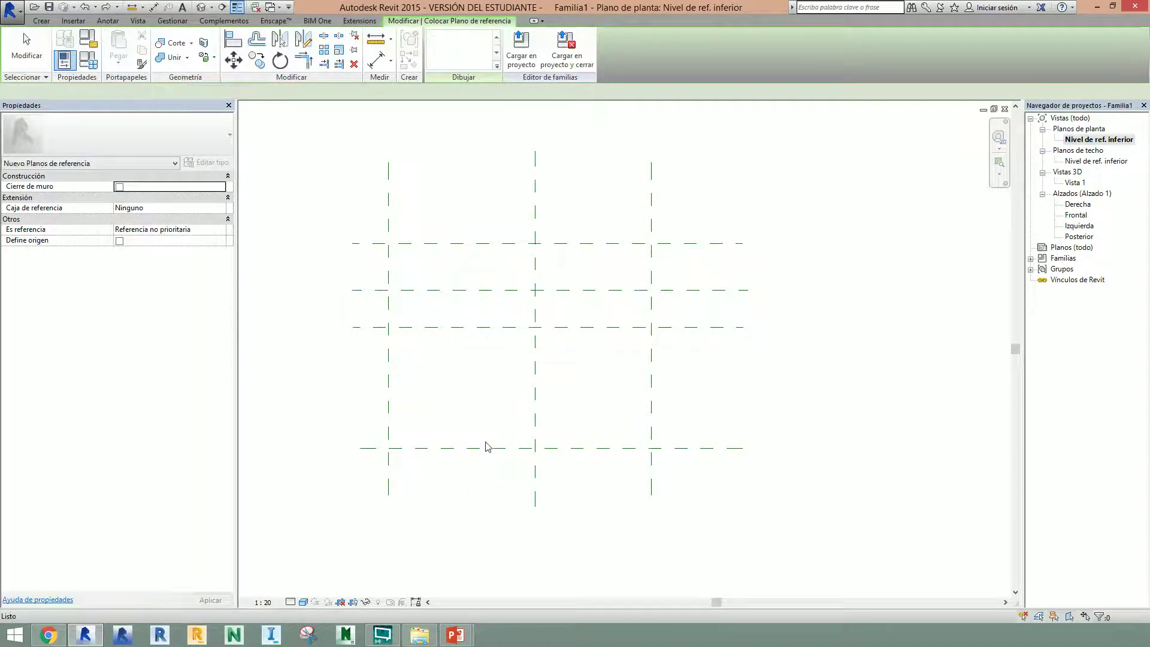
{"action": "left_click", "coordinate": [472, 198]}
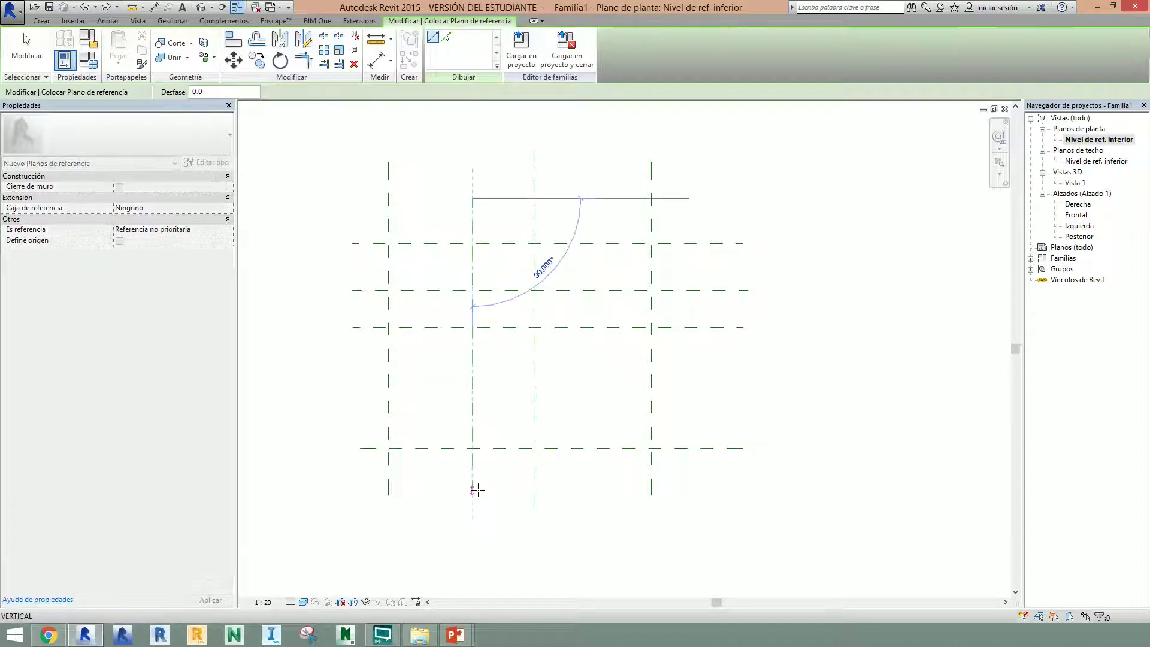
{"action": "left_click", "coordinate": [473, 489]}
{"action": "left_click", "coordinate": [580, 198]}
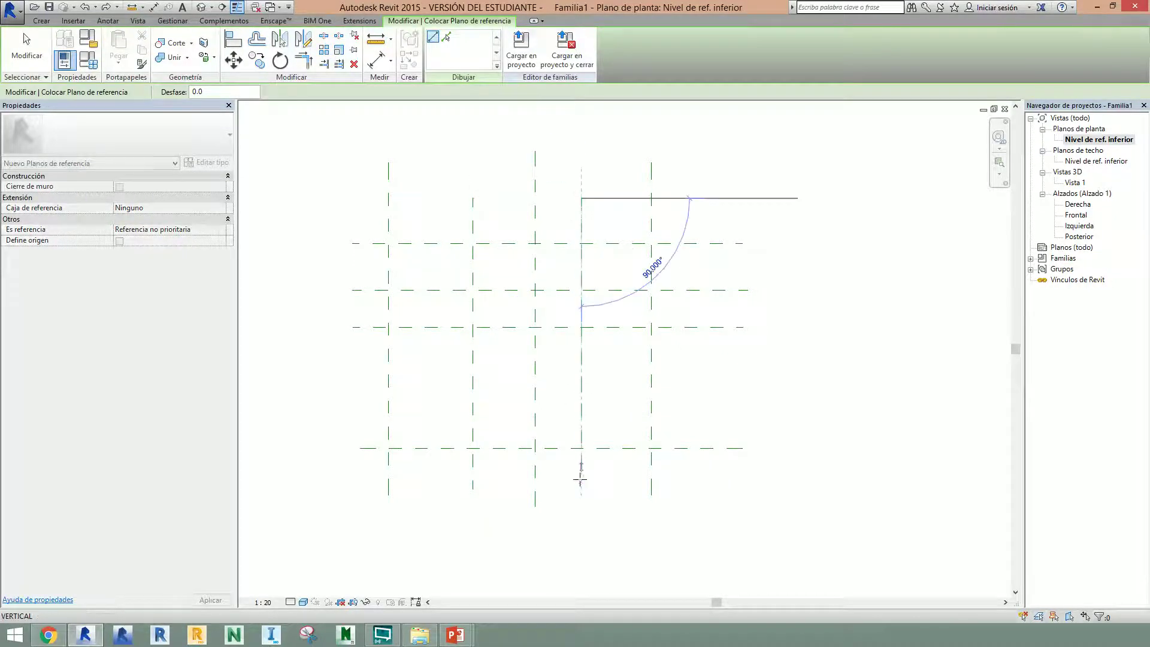
{"action": "left_click", "coordinate": [581, 493]}
{"action": "key", "text": "Escape"}
{"action": "key", "text": "Escape"}
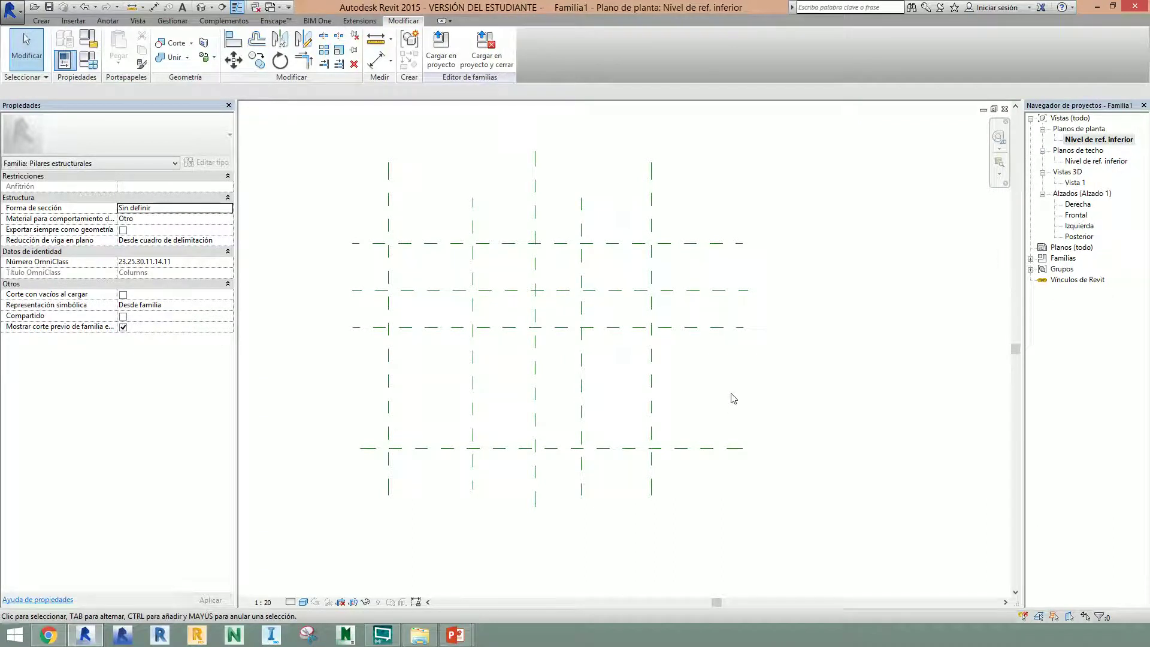
Step: Examine the central vertical reference plane and the spacing of the two inner vertical planes beside it
{"action": "middle_click_drag", "start_coordinate": [734, 398], "coordinate": [727, 411]}
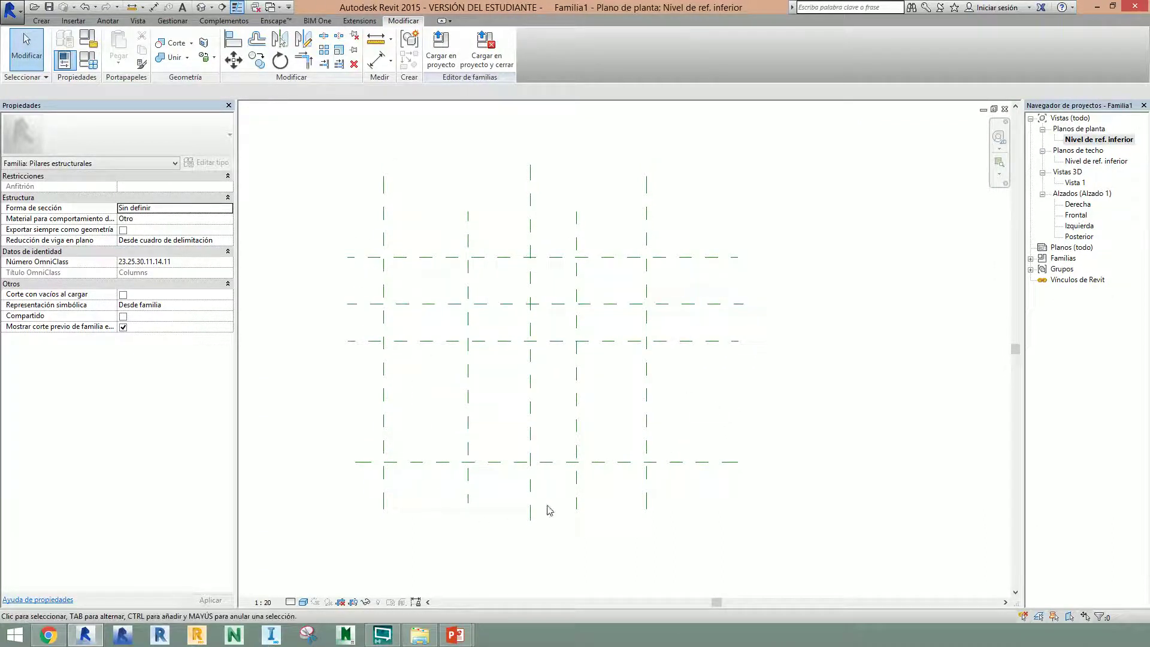
{"action": "middle_click_drag", "start_coordinate": [764, 367], "coordinate": [729, 308]}
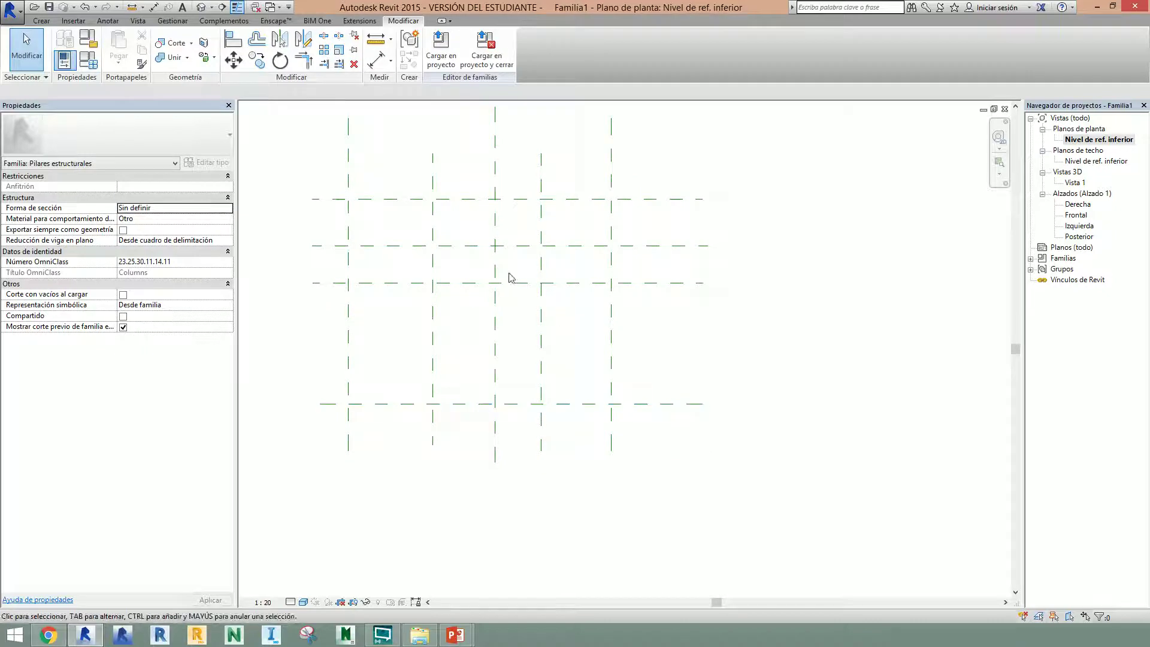
{"action": "scroll", "coordinate": [536, 347], "scroll_direction": "up", "scroll_amount": 2}
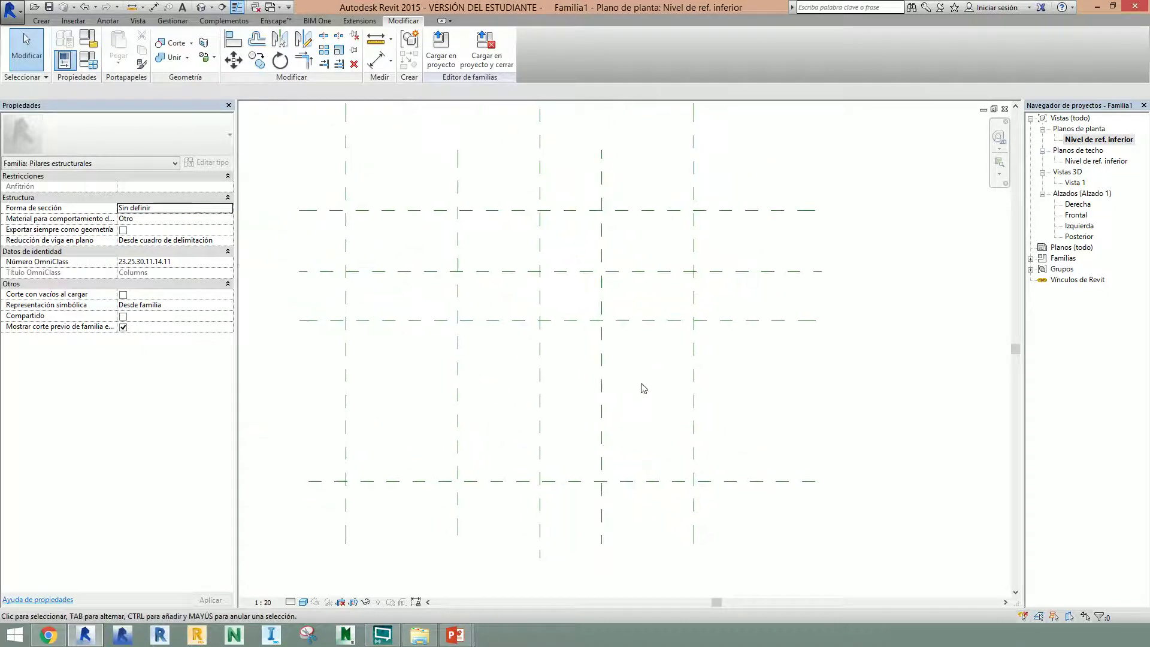
{"action": "left_click", "coordinate": [542, 383]}
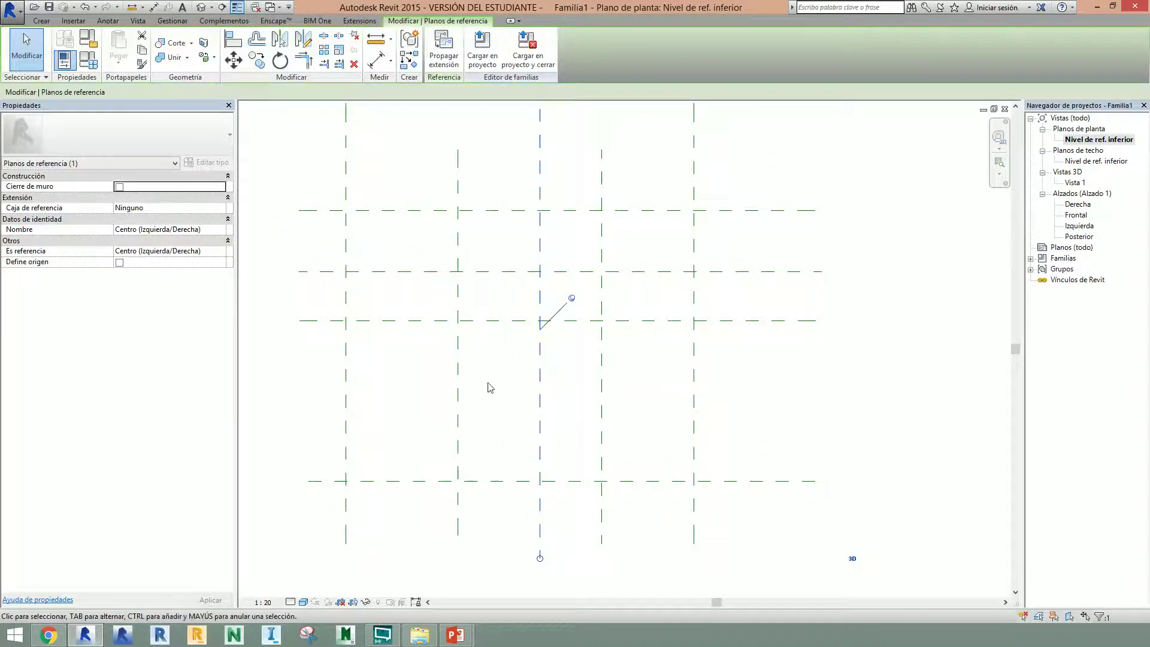
{"action": "left_click", "coordinate": [458, 378]}
{"action": "left_click", "coordinate": [602, 388]}
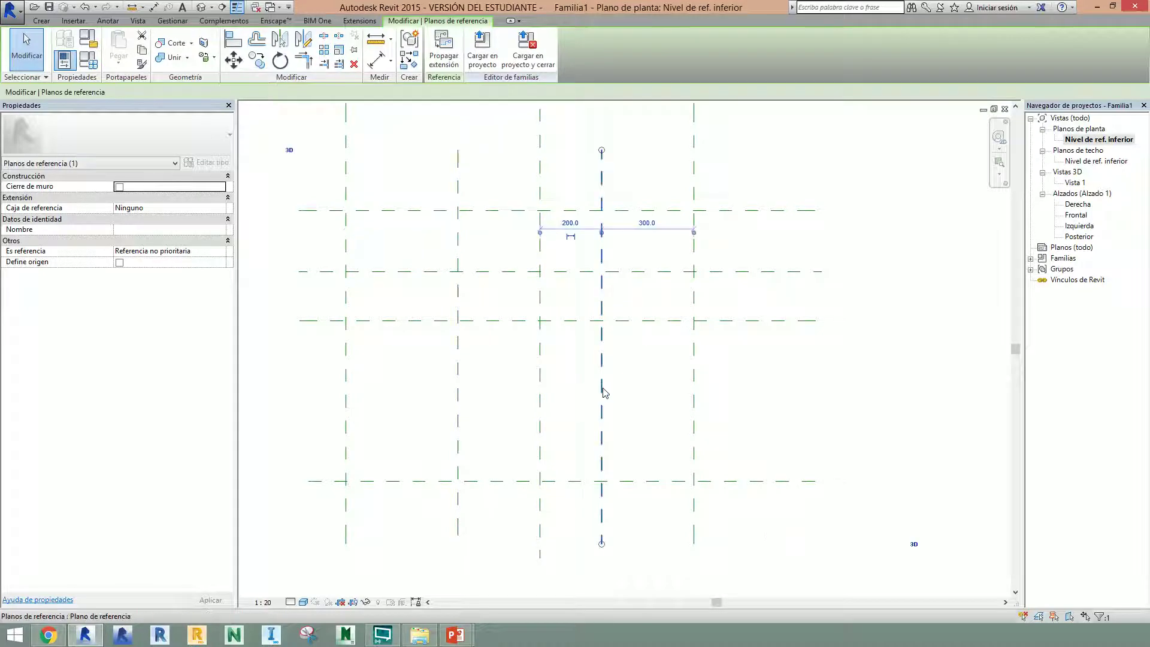
{"action": "left_click", "coordinate": [459, 379]}
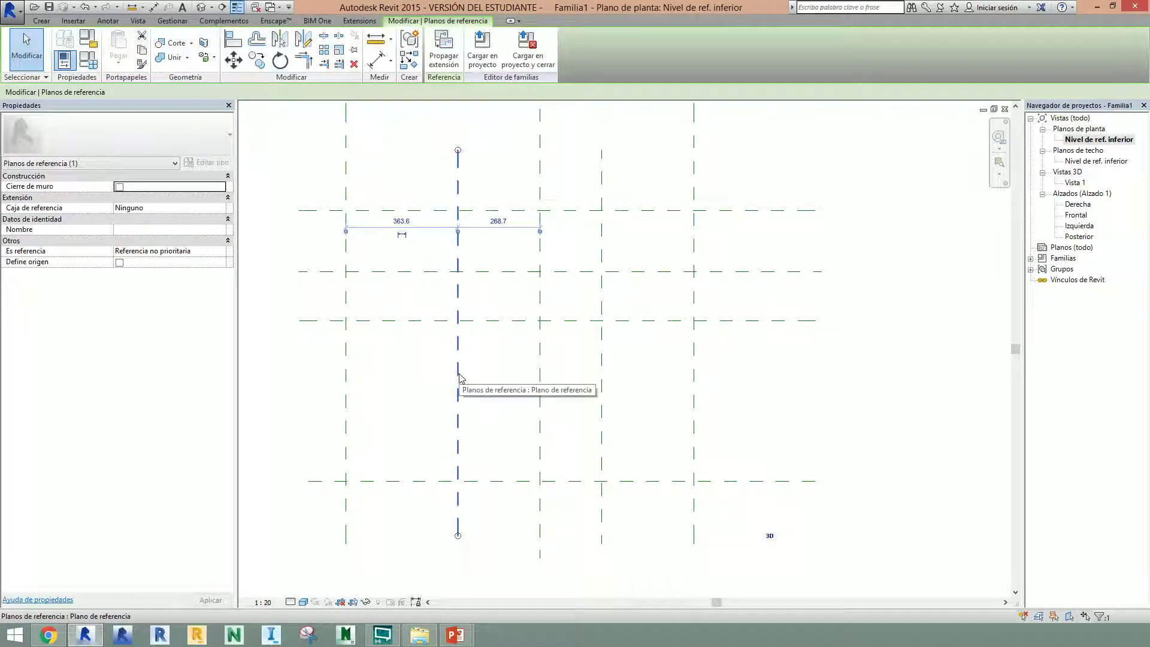
{"action": "left_click", "coordinate": [634, 415]}
Step: Place a chained aligned dimension across the two inner vertical reference planes and the central plane, below the grid
{"action": "middle_click_drag", "start_coordinate": [634, 415], "coordinate": [597, 344]}
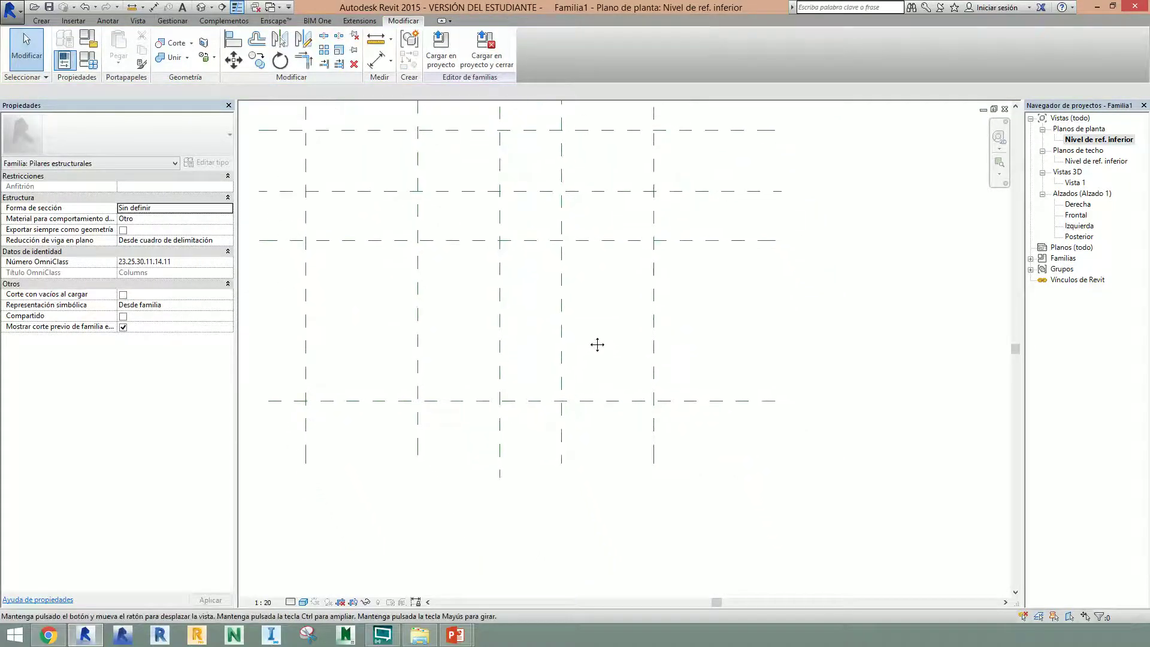
{"action": "key", "text": "d"}
{"action": "key", "text": "i"}
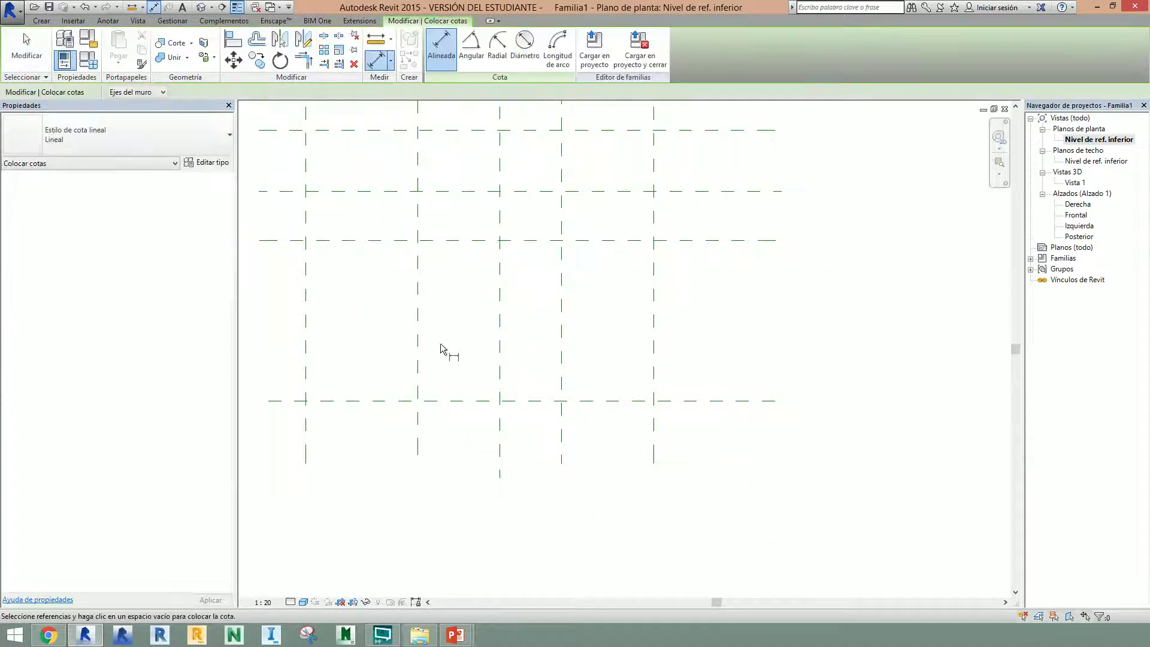
{"action": "left_click", "coordinate": [419, 338]}
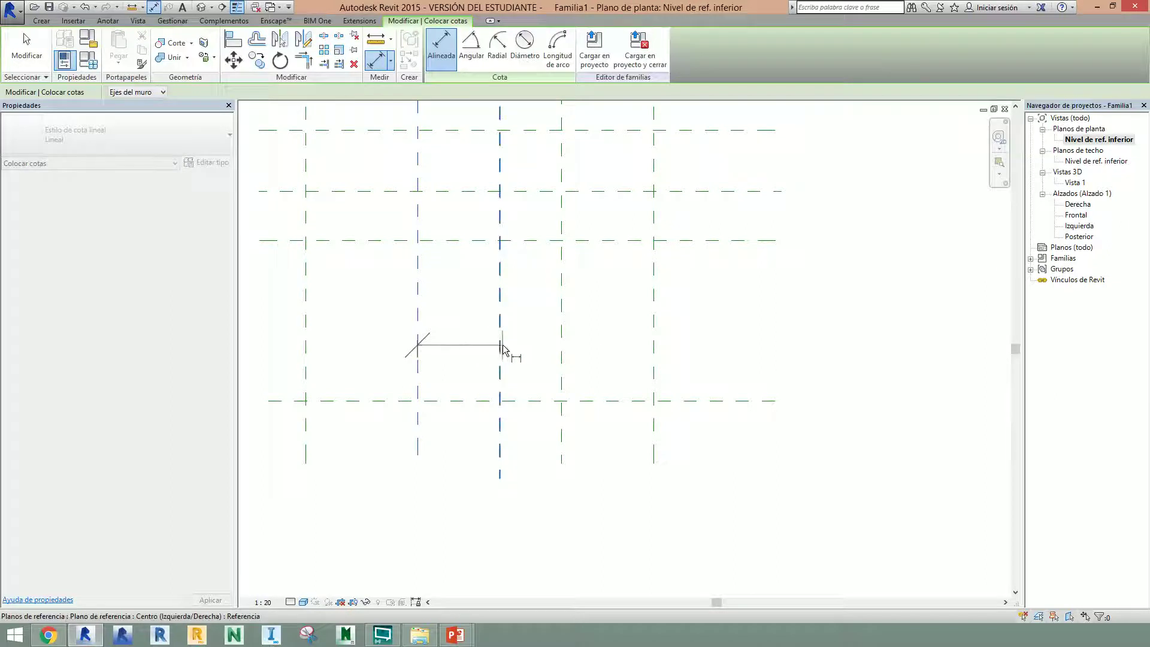
{"action": "left_click", "coordinate": [502, 347]}
{"action": "left_click", "coordinate": [561, 343]}
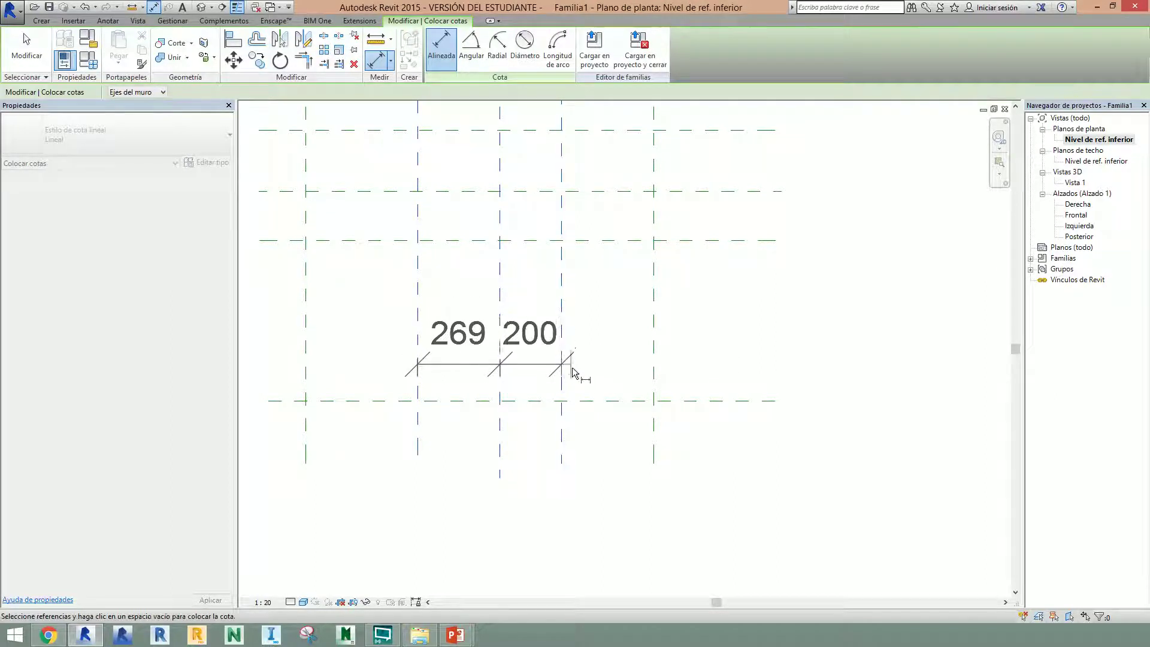
{"action": "left_click", "coordinate": [605, 535]}
{"action": "key", "text": "Escape"}
{"action": "key", "text": "Escape"}
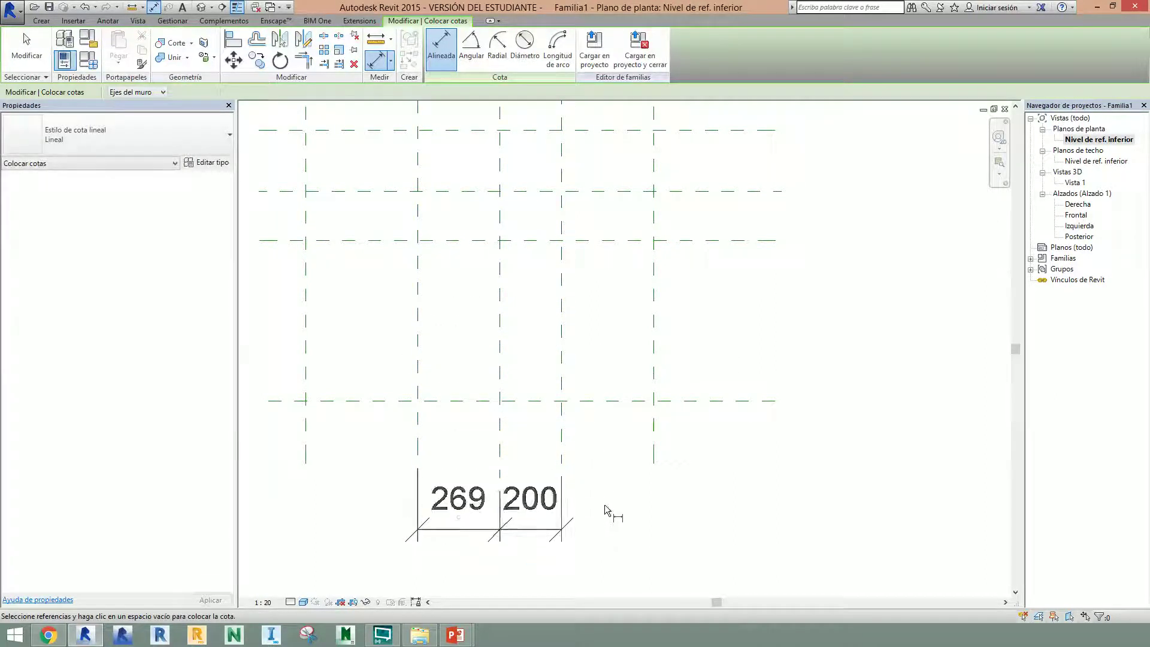
Step: Apply an equality constraint (EQ) to the chained dimension so both inner vertical planes are equidistant from the central plane
{"action": "left_click", "coordinate": [540, 534]}
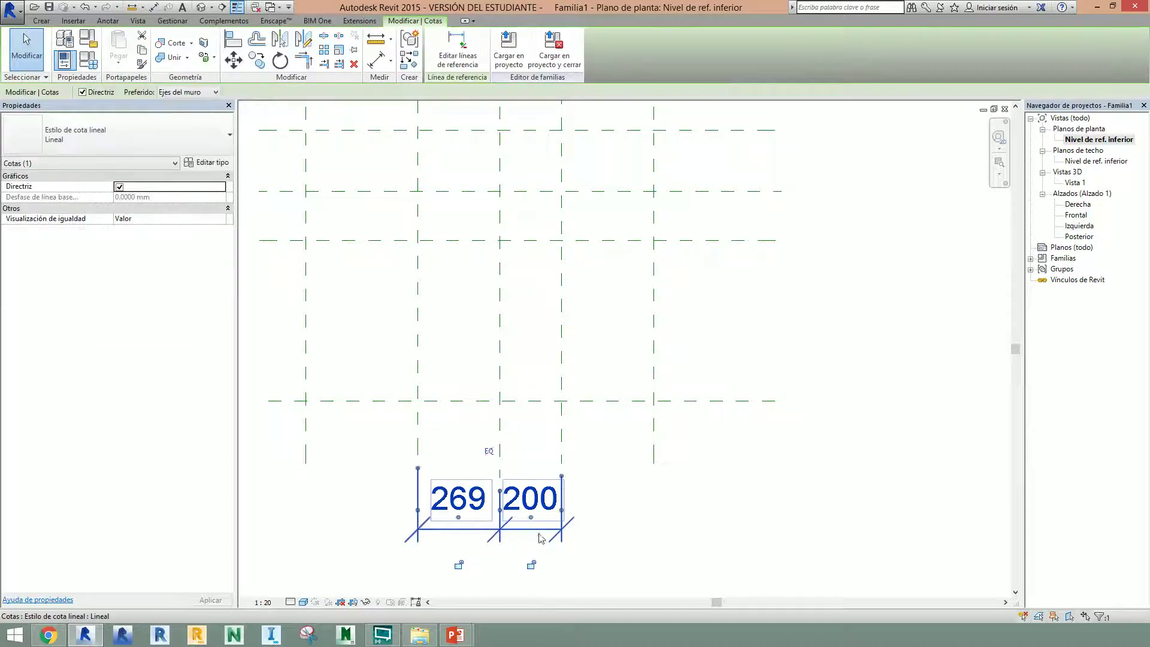
{"action": "left_click", "coordinate": [488, 451]}
{"action": "left_click", "coordinate": [608, 457]}
Step: Add an overall aligned dimension between the two inner vertical reference planes, above the grid
{"action": "scroll", "coordinate": [612, 381], "scroll_direction": "down", "scroll_amount": 3}
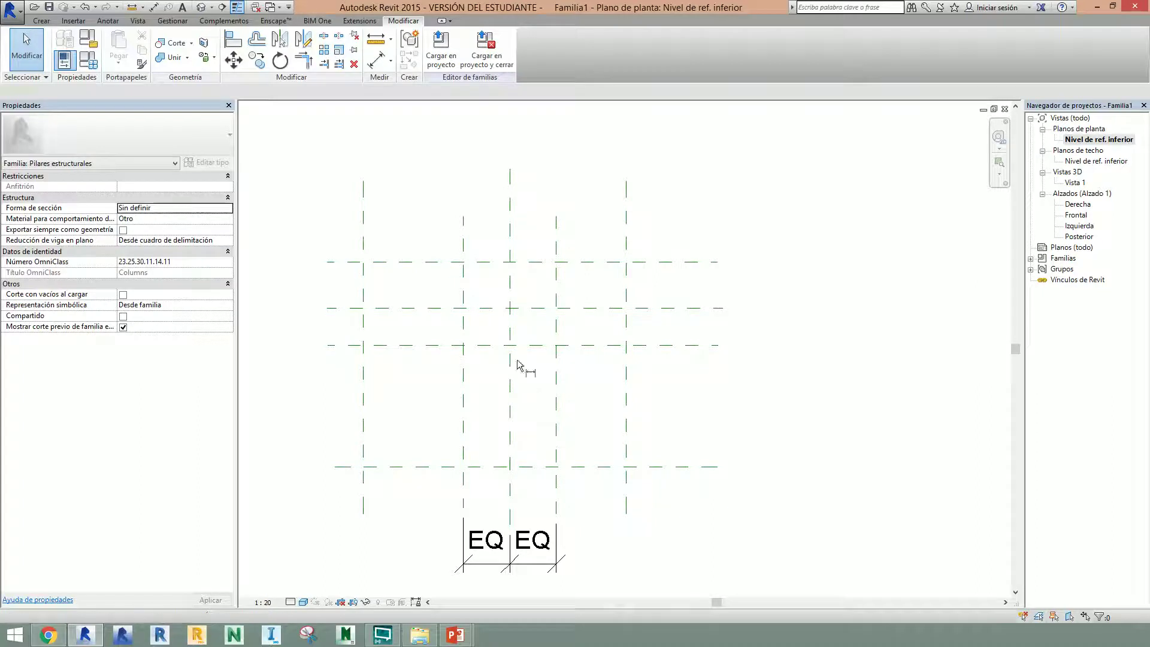
{"action": "key", "text": "d"}
{"action": "key", "text": "i"}
{"action": "left_click", "coordinate": [464, 252]}
{"action": "left_click", "coordinate": [557, 247]}
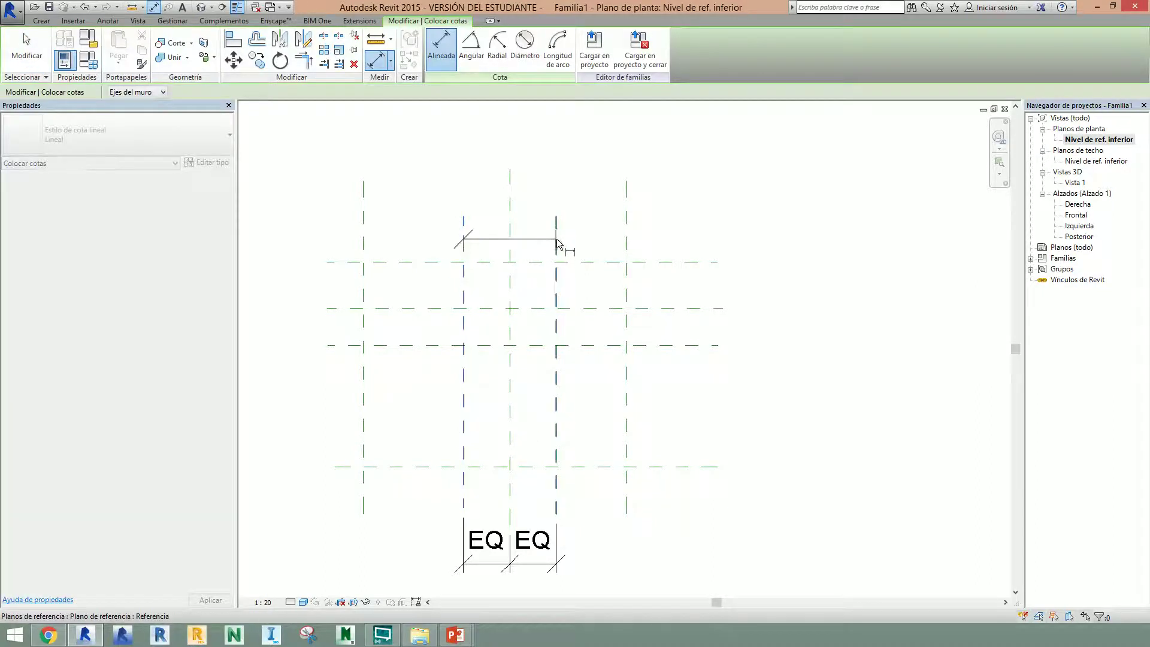
{"action": "middle_click_drag", "start_coordinate": [559, 193], "coordinate": [573, 298]}
{"action": "left_click", "coordinate": [576, 216]}
{"action": "key", "text": "Escape"}
{"action": "key", "text": "Escape"}
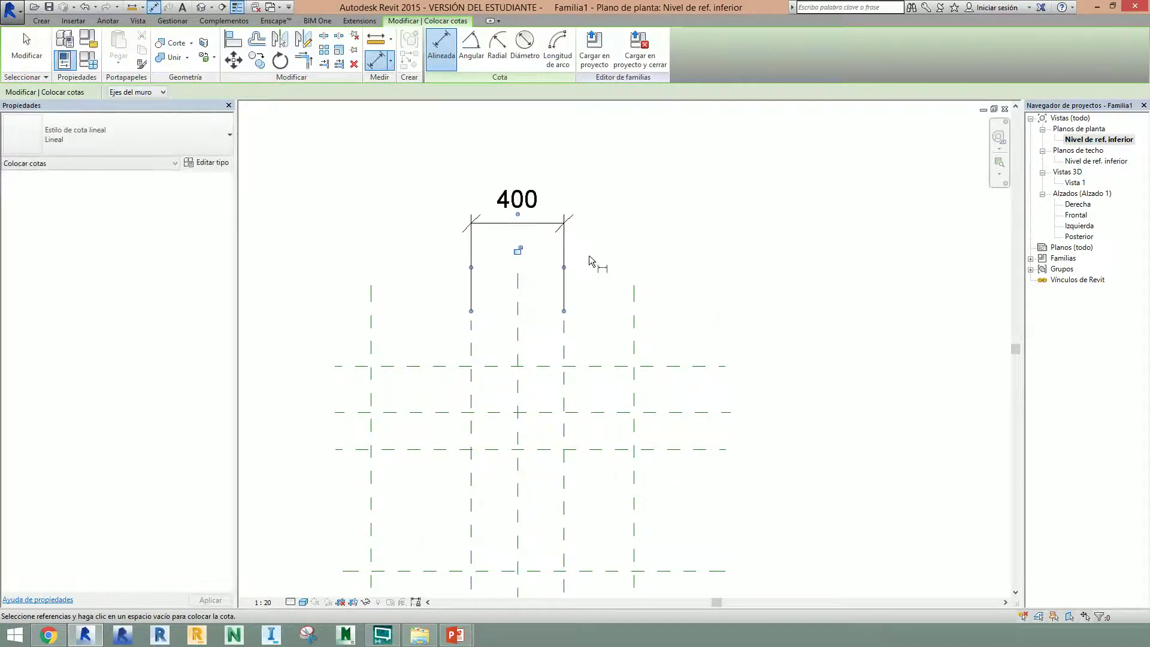
{"action": "middle_click_drag", "start_coordinate": [595, 257], "coordinate": [587, 207]}
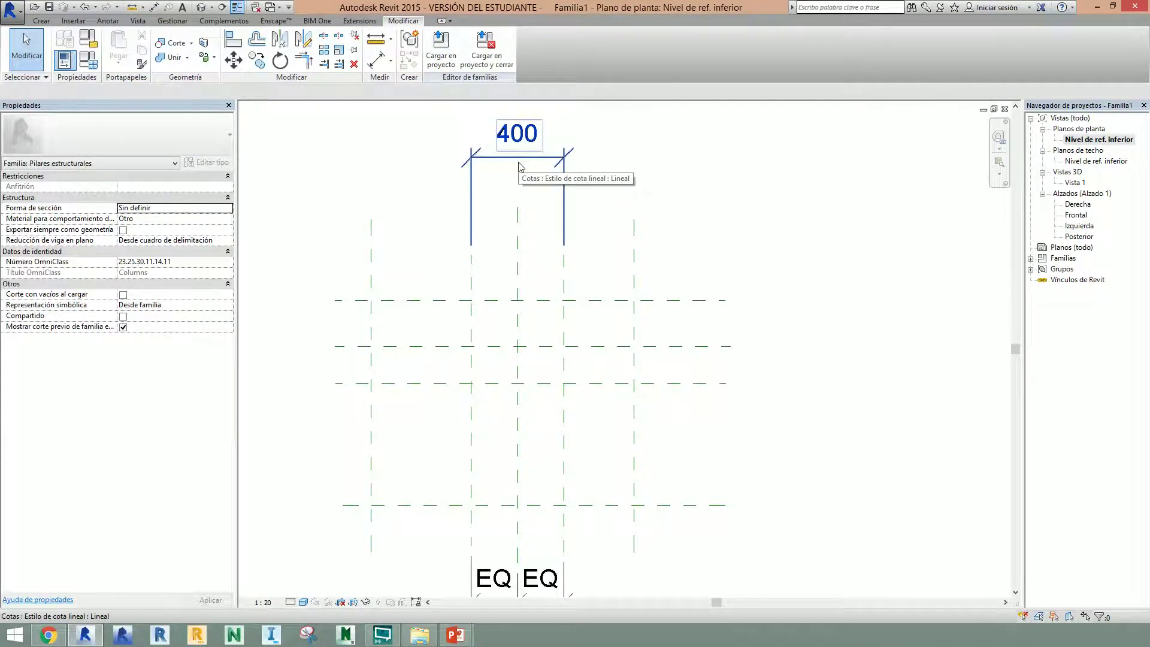
Step: Add an aligned dimension between the uppermost horizontal reference plane and the one directly below it, beside the grid
{"action": "middle_click_drag", "start_coordinate": [692, 361], "coordinate": [634, 351]}
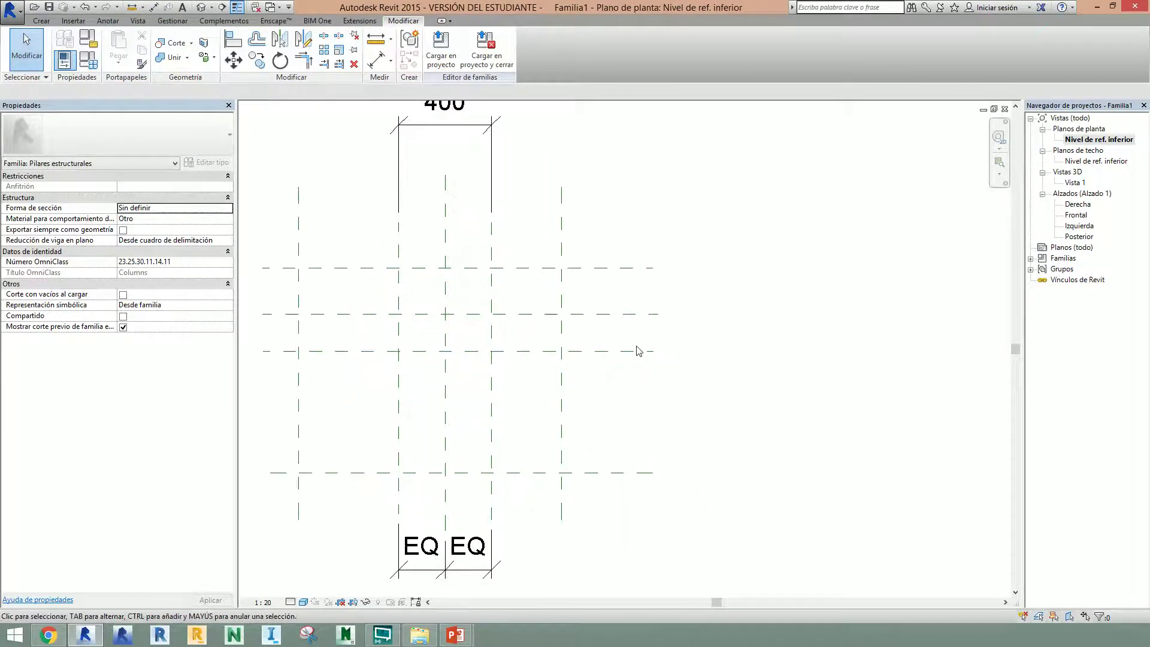
{"action": "key", "text": "d"}
{"action": "key", "text": "i"}
{"action": "left_click", "coordinate": [626, 268]}
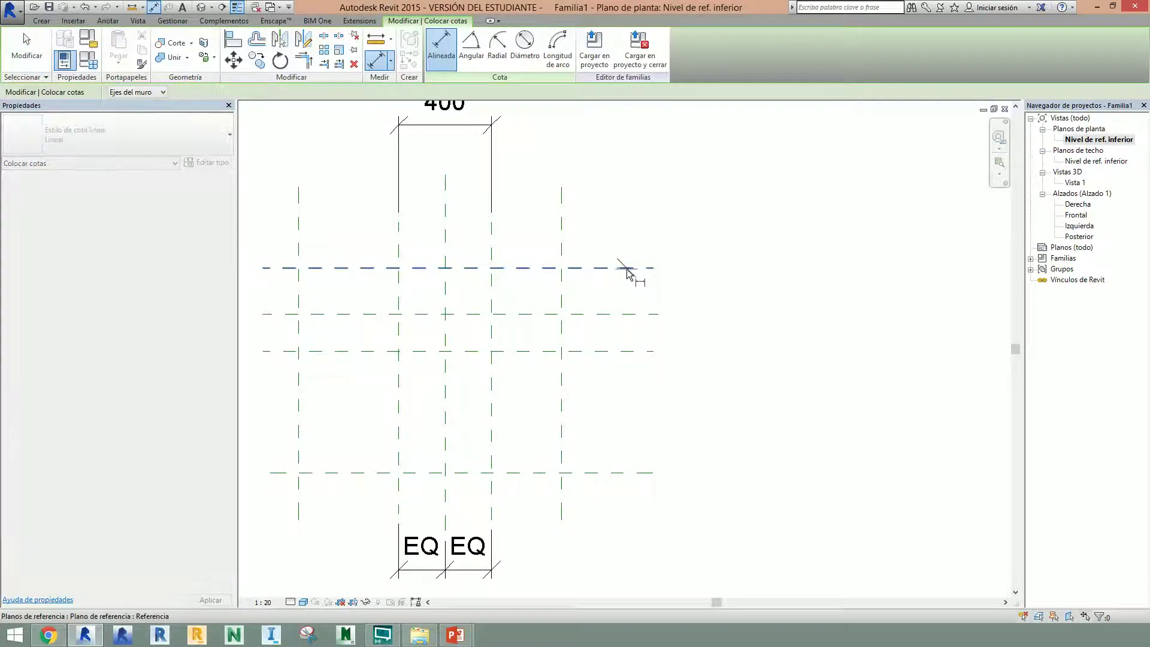
{"action": "left_click", "coordinate": [634, 315]}
{"action": "left_click", "coordinate": [762, 351]}
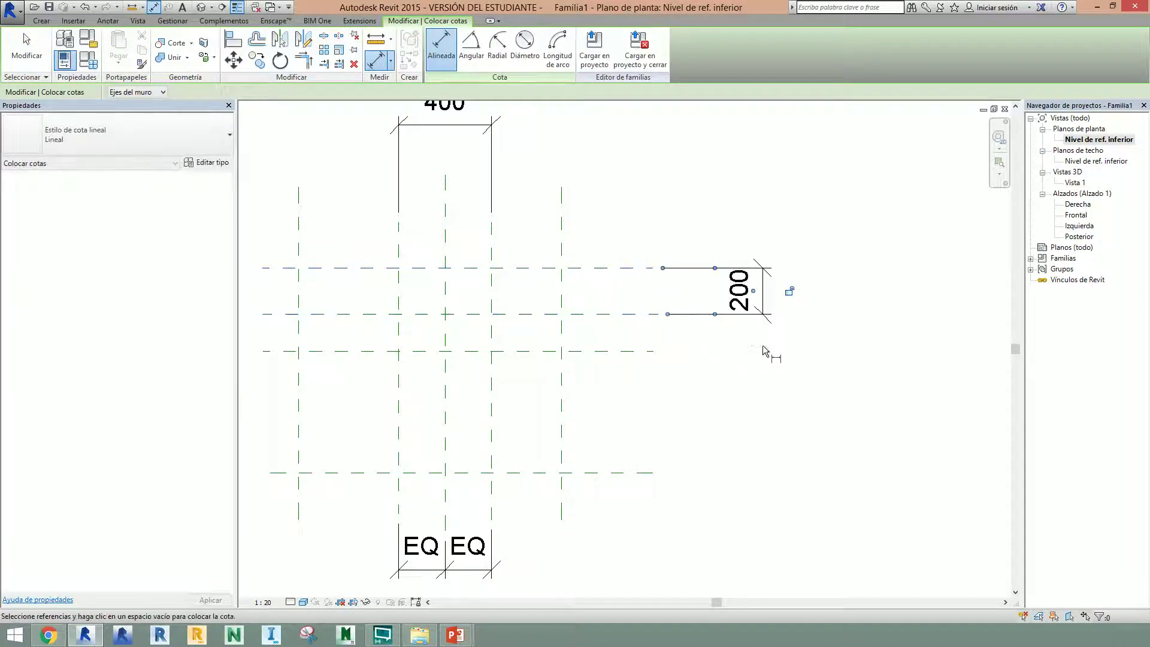
{"action": "key", "text": "Escape"}
Step: Place a chained aligned dimension across the two outer vertical reference planes and the central plane, above the existing dimension
{"action": "middle_click_drag", "start_coordinate": [704, 385], "coordinate": [785, 387]}
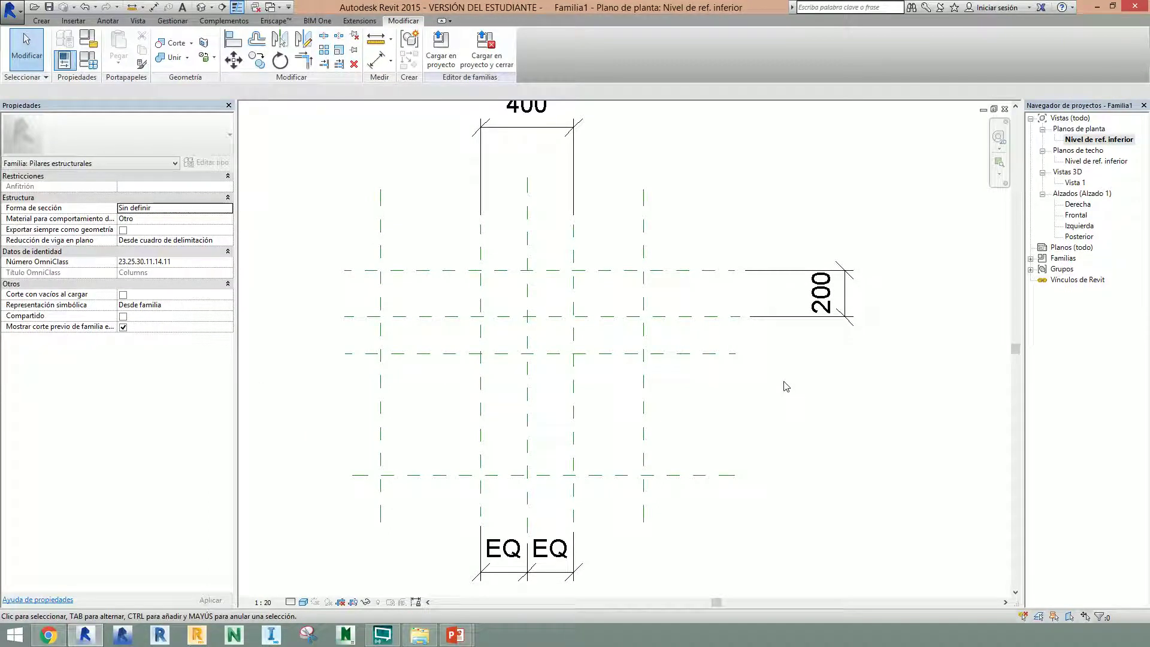
{"action": "key", "text": "d"}
{"action": "key", "text": "i"}
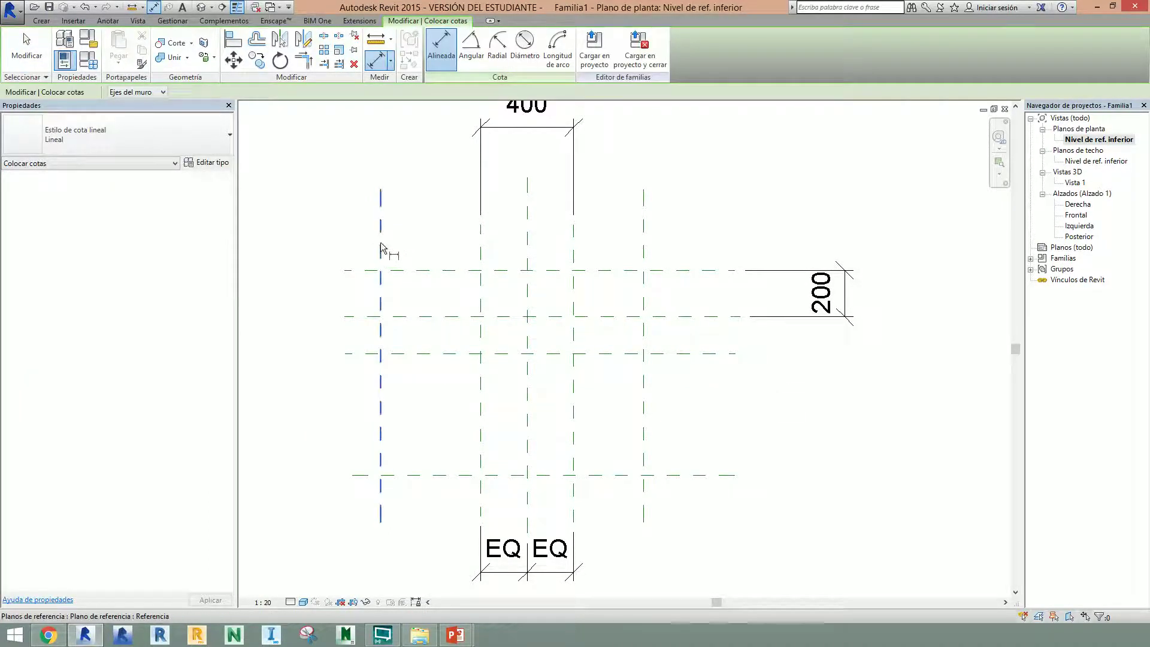
{"action": "left_click", "coordinate": [380, 246]}
{"action": "left_click", "coordinate": [527, 245]}
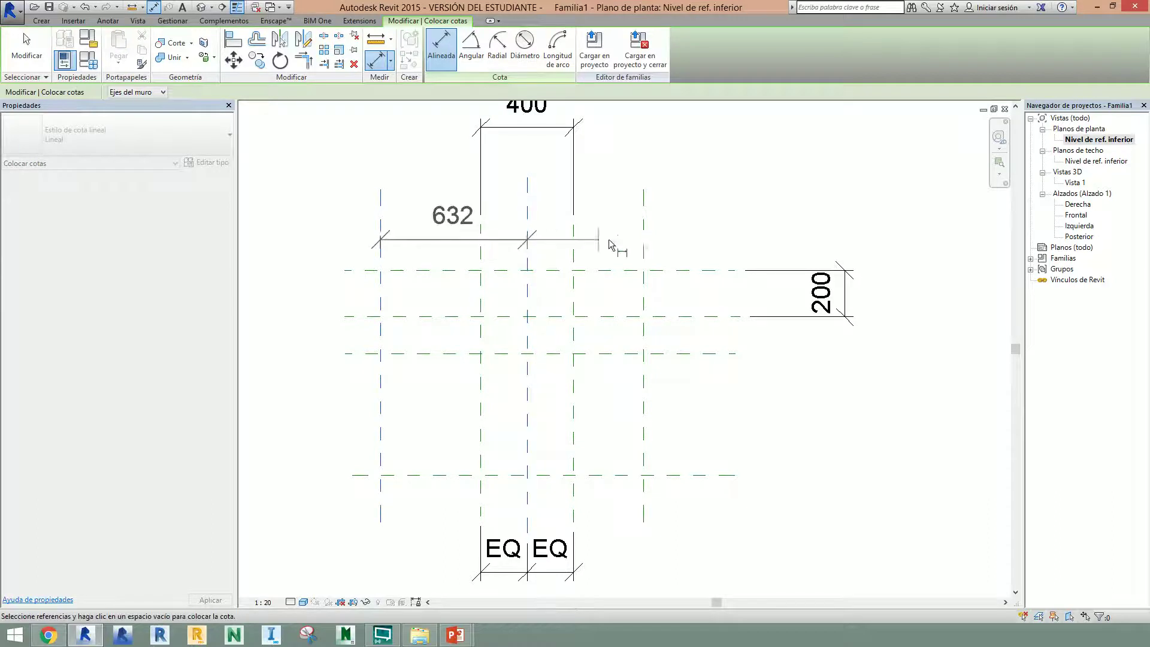
{"action": "left_click", "coordinate": [649, 246]}
{"action": "middle_click_drag", "start_coordinate": [662, 140], "coordinate": [696, 249]}
{"action": "left_click", "coordinate": [668, 190]}
{"action": "scroll", "coordinate": [727, 249], "scroll_direction": "down", "scroll_amount": 1}
{"action": "key", "text": "Escape"}
Step: Apply an equality constraint (EQ) to the outer chained dimension so both outer vertical planes are centred on the central plane
{"action": "left_click", "coordinate": [568, 179]}
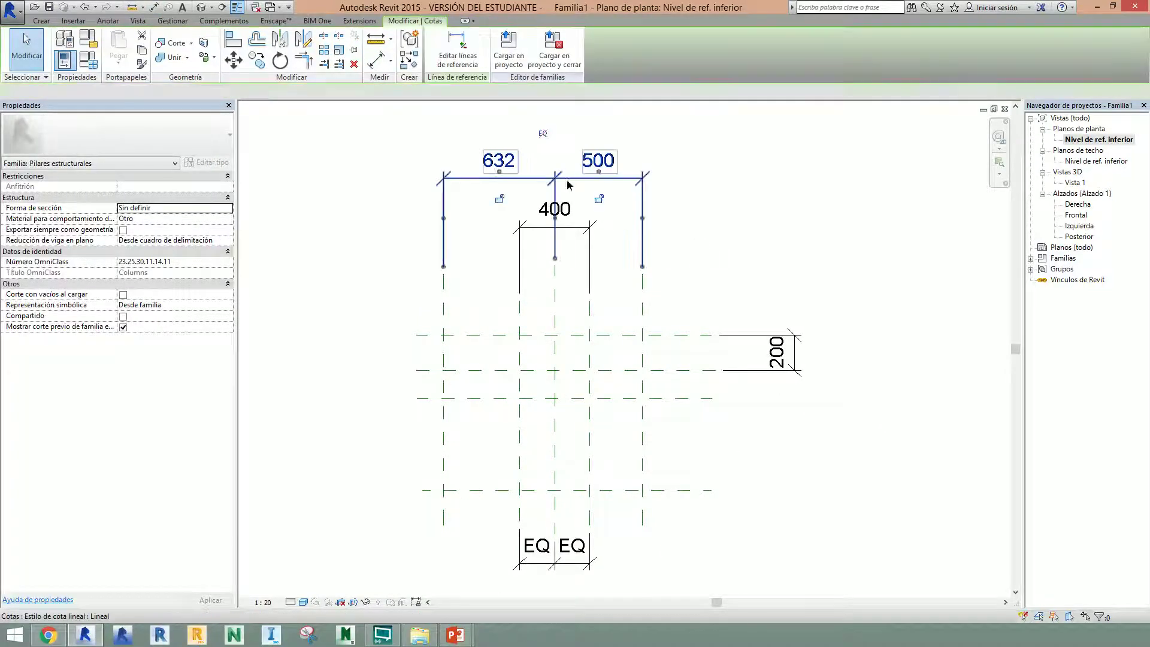
{"action": "left_click", "coordinate": [542, 133]}
{"action": "key", "text": "Escape"}
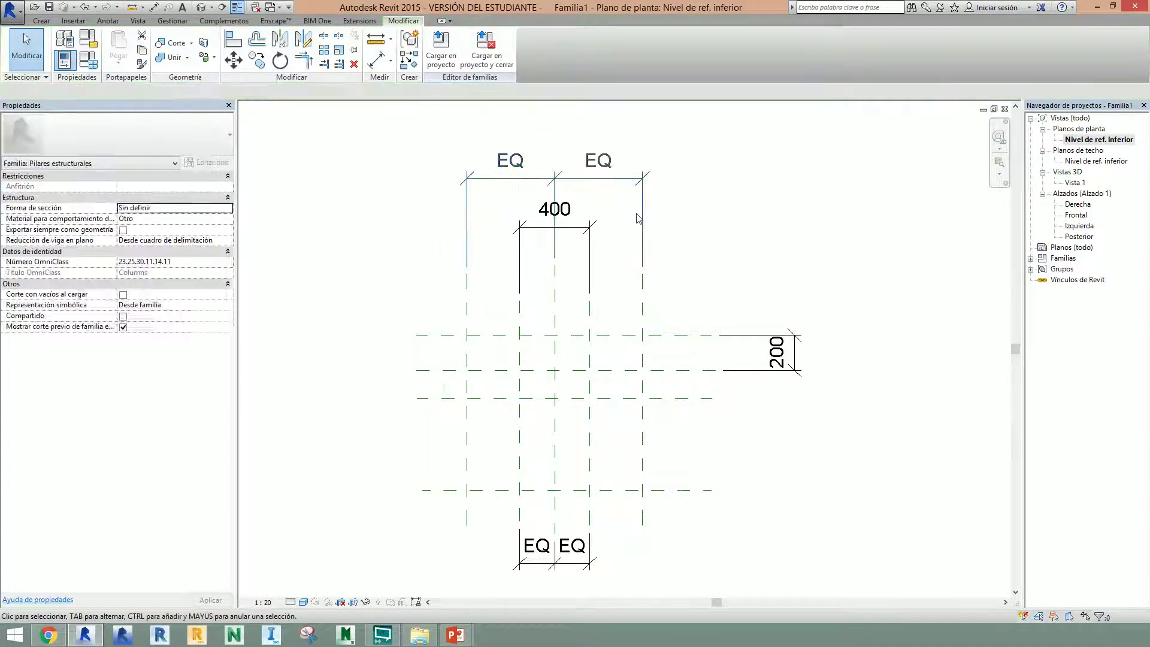
Step: Add an overall aligned dimension between the two outer vertical reference planes, below the EQ dimension of the inner planes
{"action": "scroll", "coordinate": [555, 375], "scroll_direction": "up", "scroll_amount": 1}
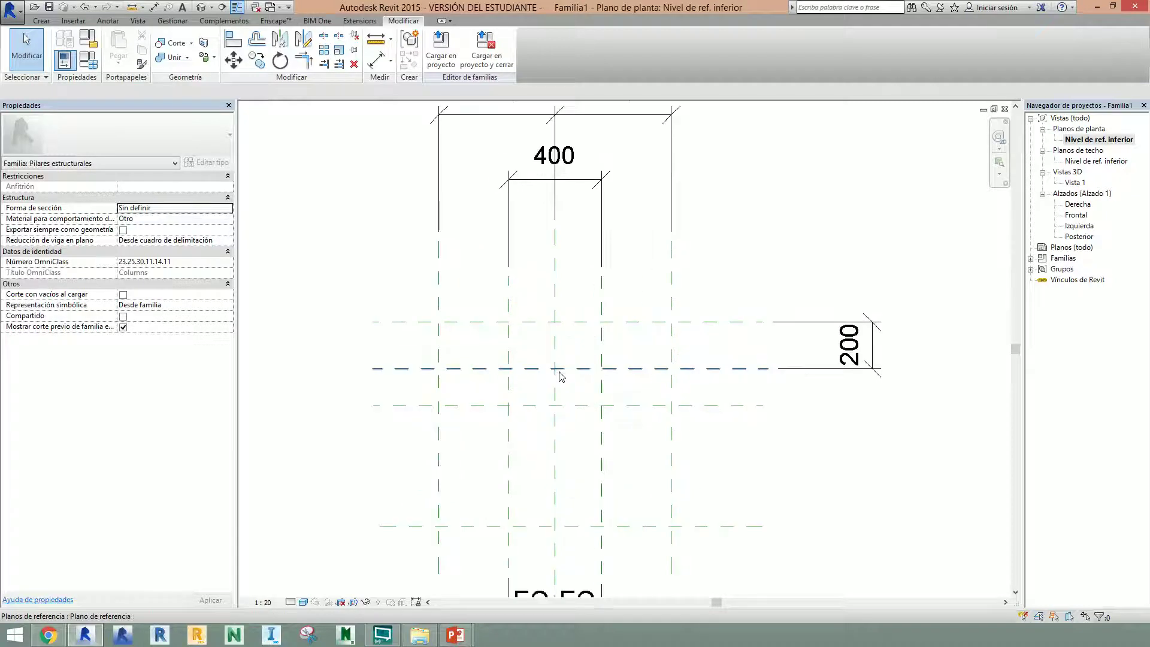
{"action": "scroll", "coordinate": [556, 371], "scroll_direction": "down", "scroll_amount": 1}
{"action": "middle_click_drag", "start_coordinate": [513, 315], "coordinate": [608, 223]}
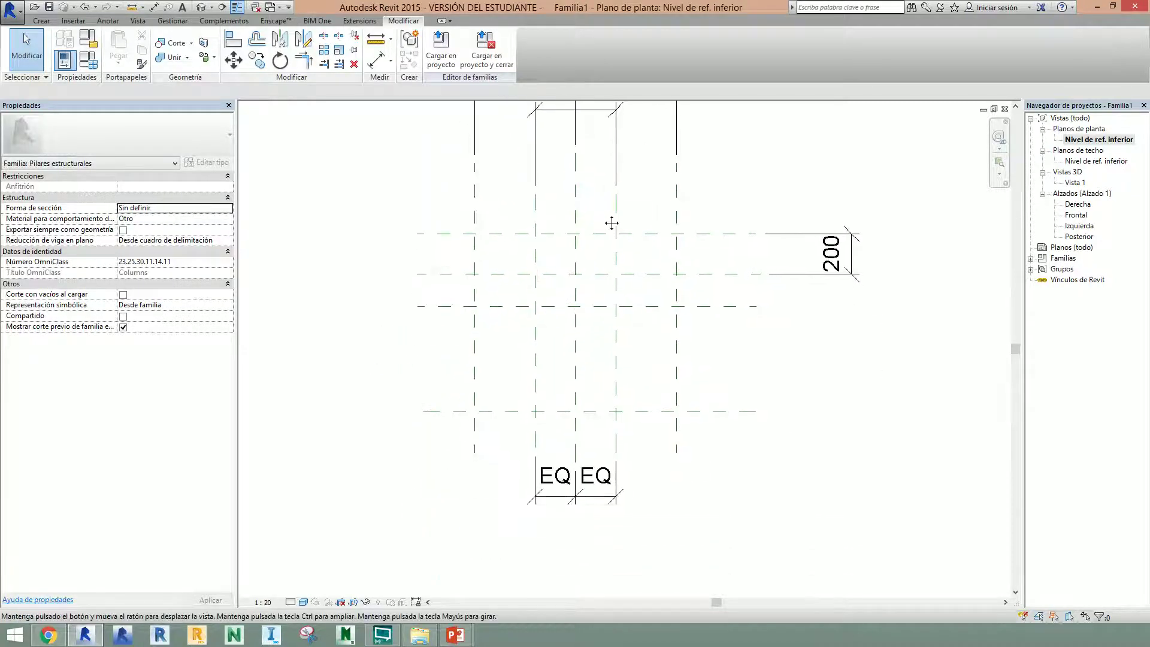
{"action": "key", "text": "d"}
{"action": "key", "text": "i"}
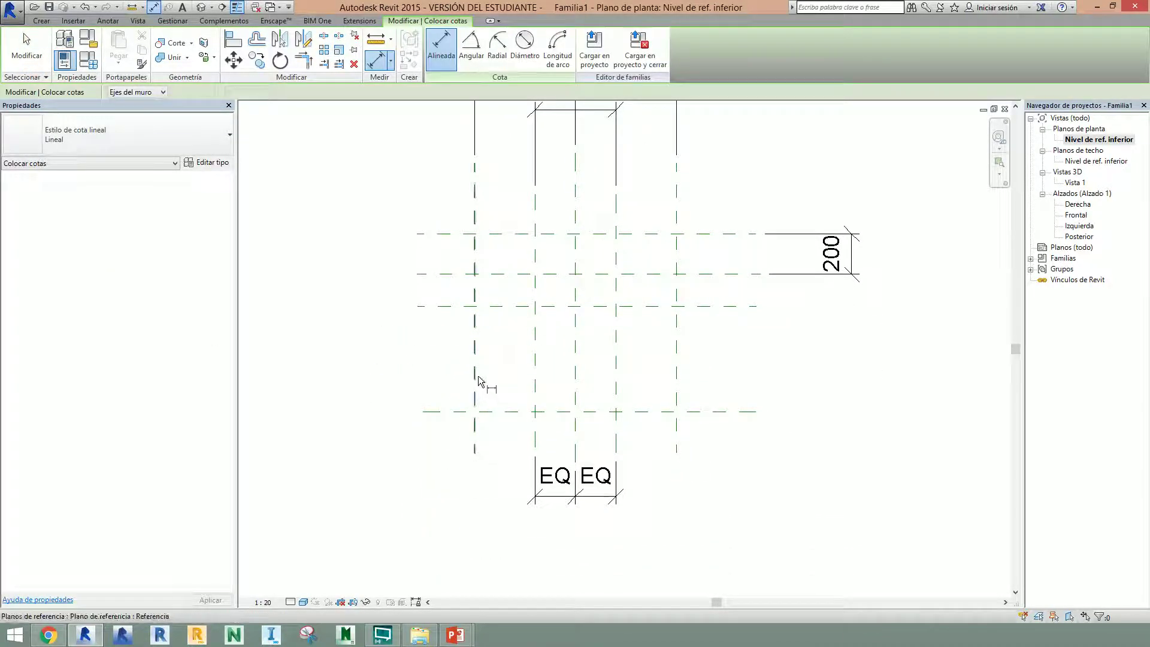
{"action": "left_click", "coordinate": [478, 376]}
{"action": "left_click", "coordinate": [676, 401]}
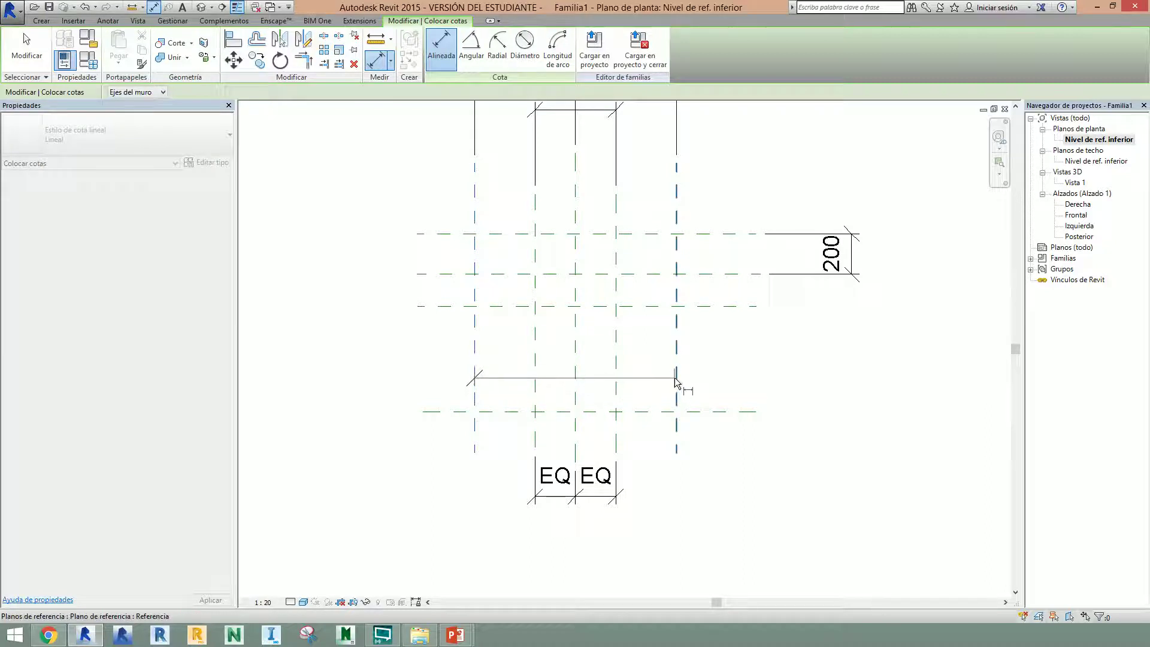
{"action": "left_click", "coordinate": [688, 541]}
{"action": "key", "text": "Escape"}
{"action": "key", "text": "Escape"}
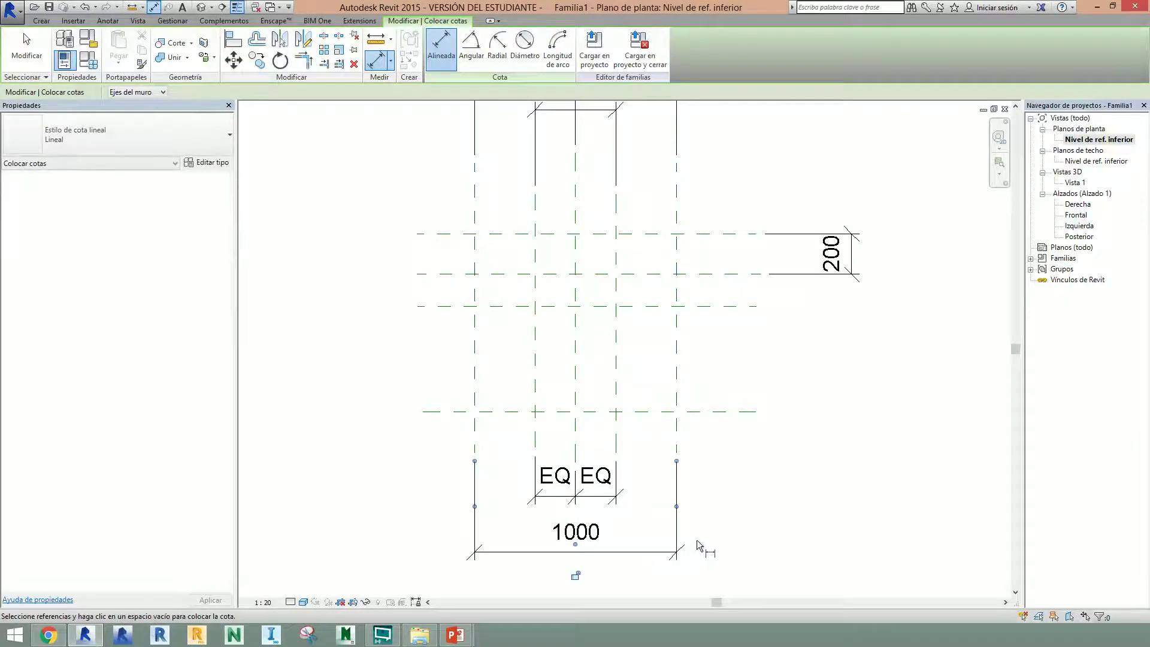
{"action": "scroll", "coordinate": [713, 470], "scroll_direction": "down", "scroll_amount": 1}
{"action": "scroll", "coordinate": [734, 391], "scroll_direction": "up", "scroll_amount": 2}
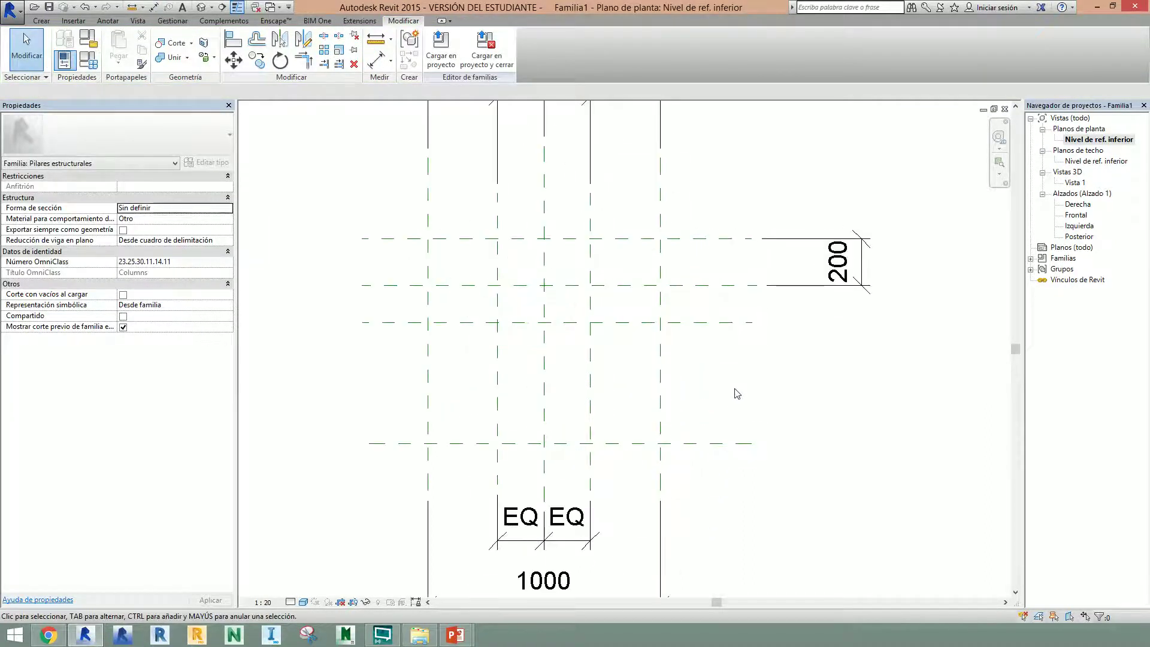
Step: Place a chained aligned dimension across the uppermost, central and lowest horizontal reference planes, on the side of the grid opposite the existing dimension
{"action": "key", "text": "d"}
{"action": "key", "text": "i"}
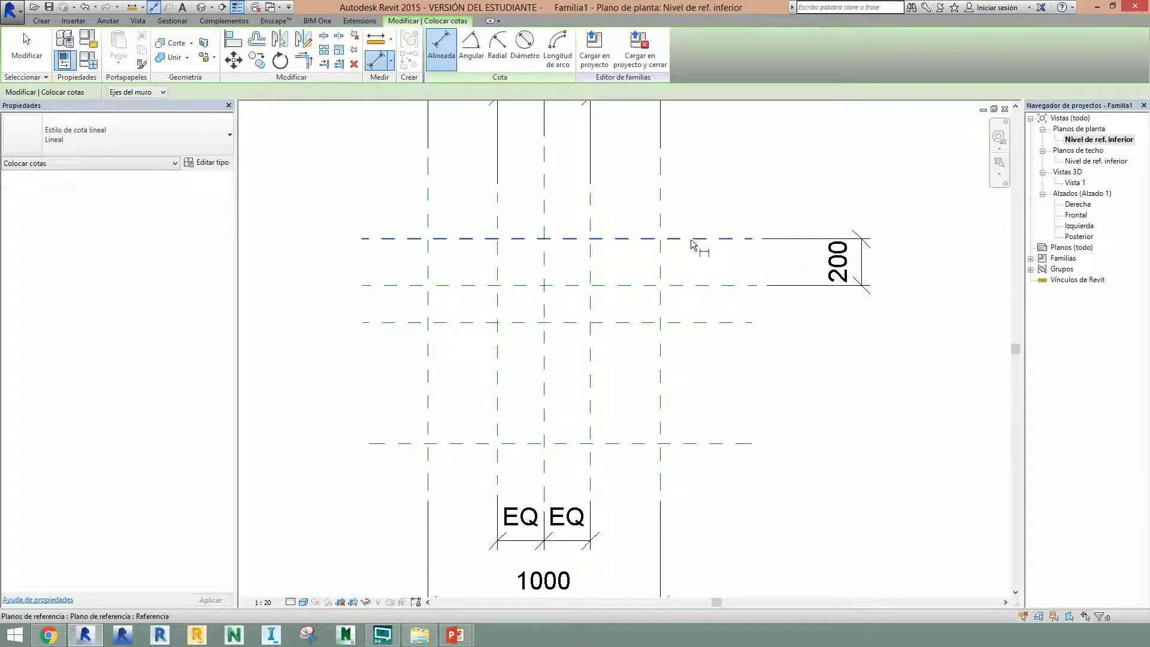
{"action": "left_click", "coordinate": [691, 239]}
{"action": "left_click", "coordinate": [696, 322]}
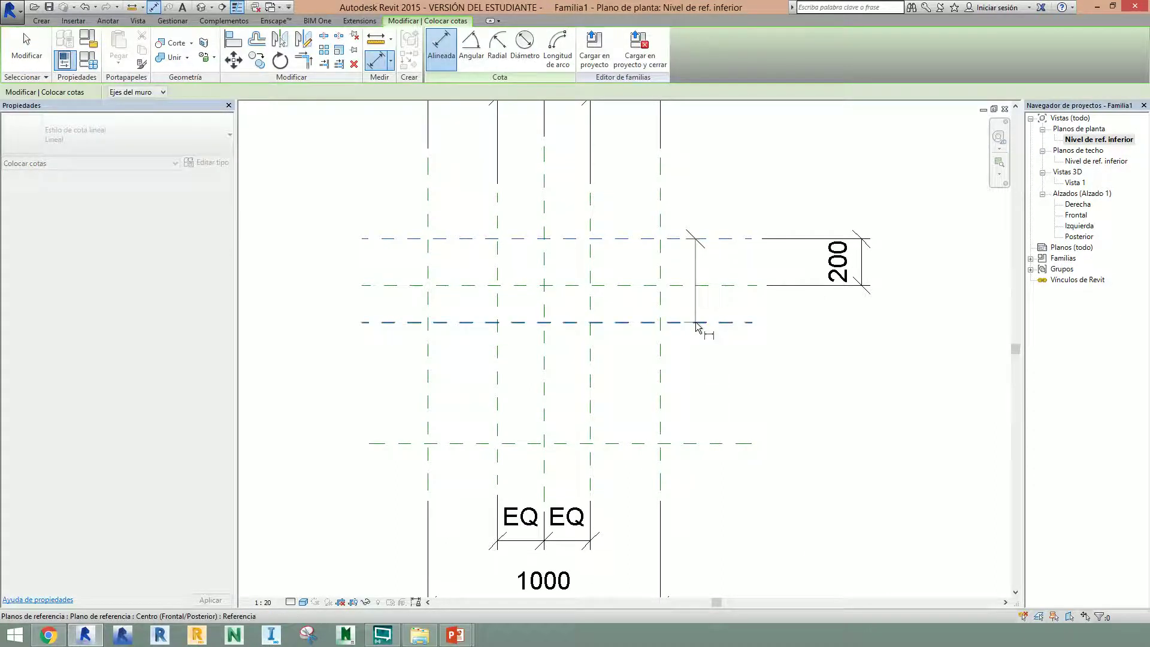
{"action": "left_click", "coordinate": [713, 443]}
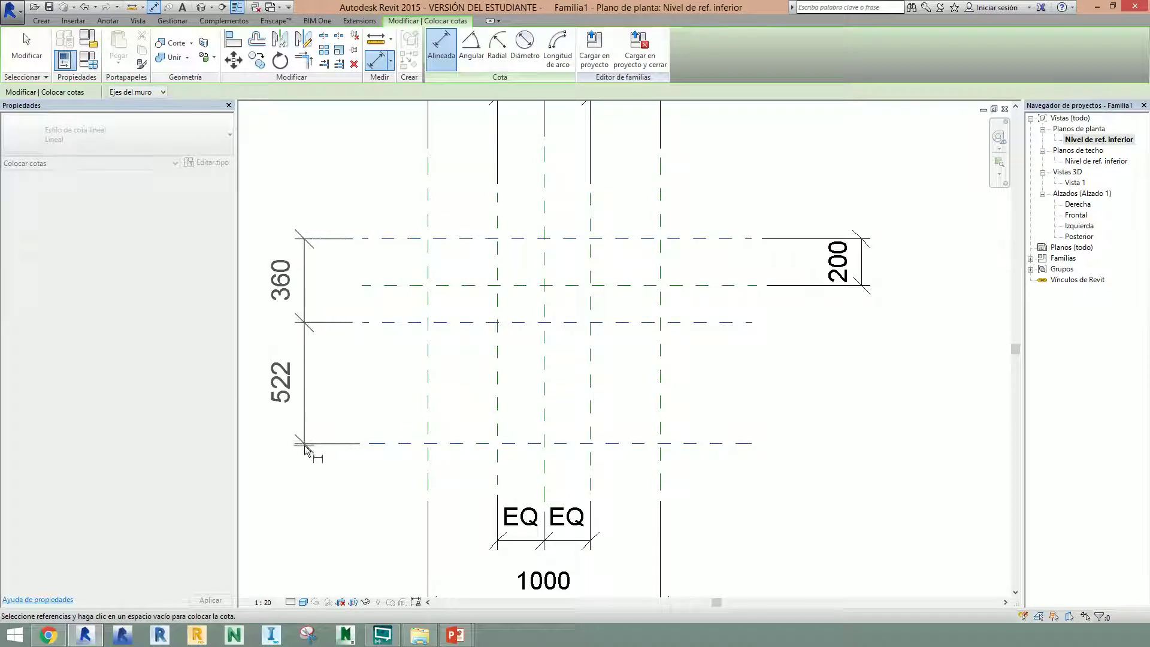
{"action": "left_click", "coordinate": [304, 448]}
{"action": "key", "text": "Escape"}
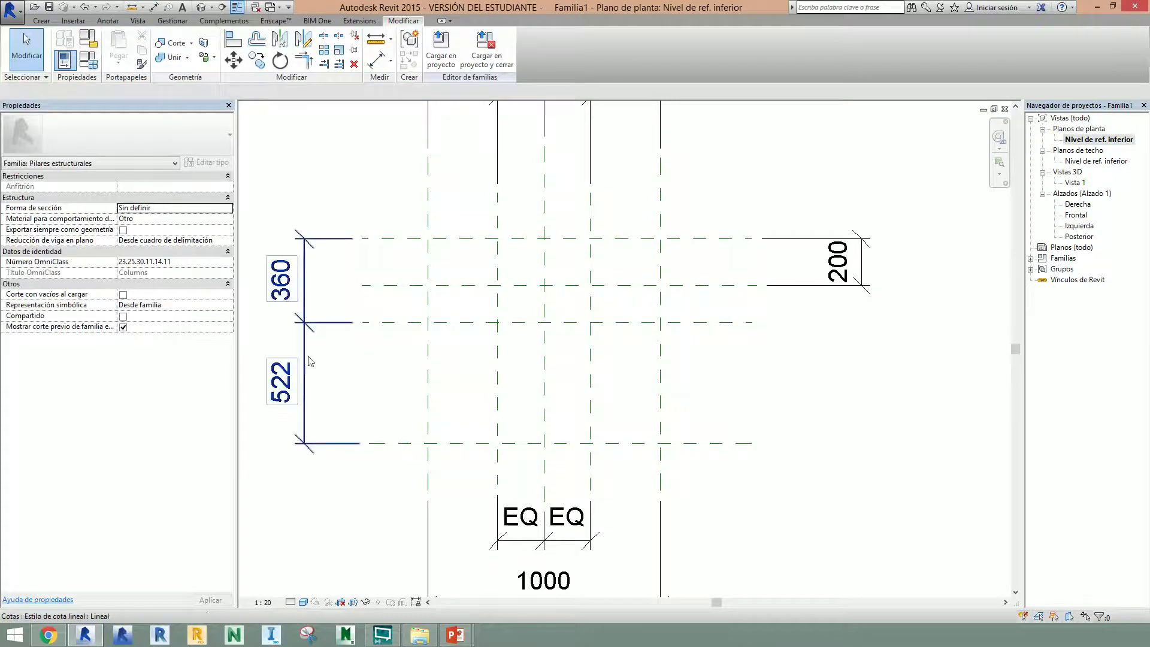
Step: Apply an equality constraint (EQ) to the chained dimension of the horizontal reference planes
{"action": "left_click", "coordinate": [309, 361]}
{"action": "left_click", "coordinate": [363, 322]}
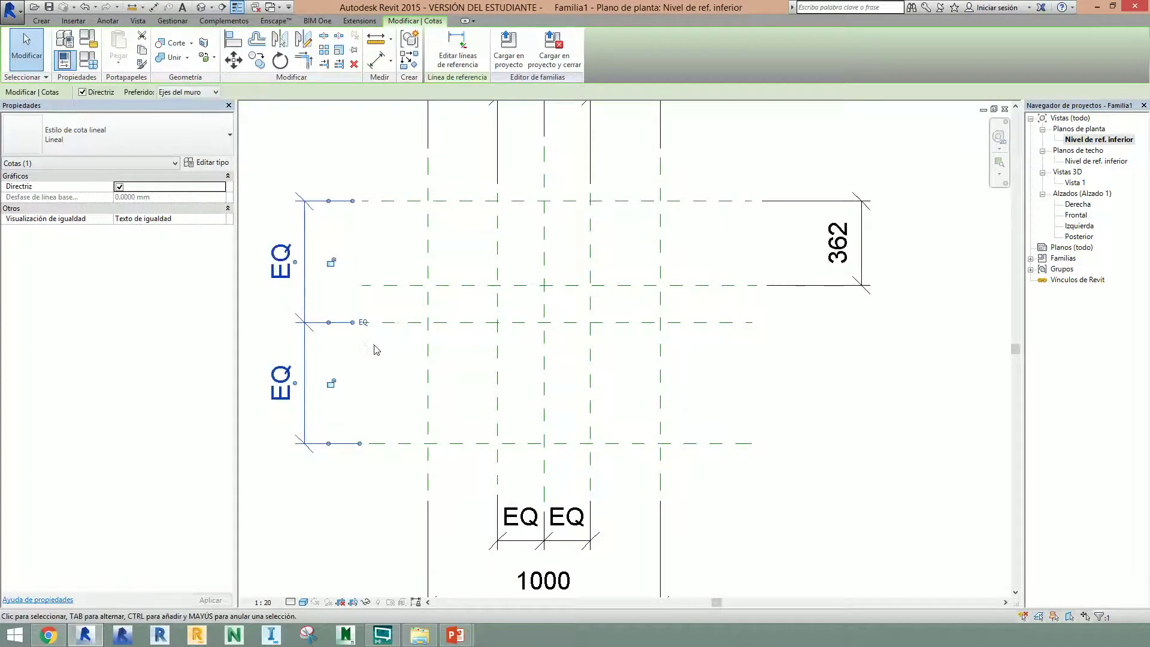
{"action": "key", "text": "Escape"}
Step: Add an overall aligned dimension between the uppermost and lowest horizontal reference planes, outside the shorter dimension of the two upper planes
{"action": "key", "text": "d"}
{"action": "key", "text": "i"}
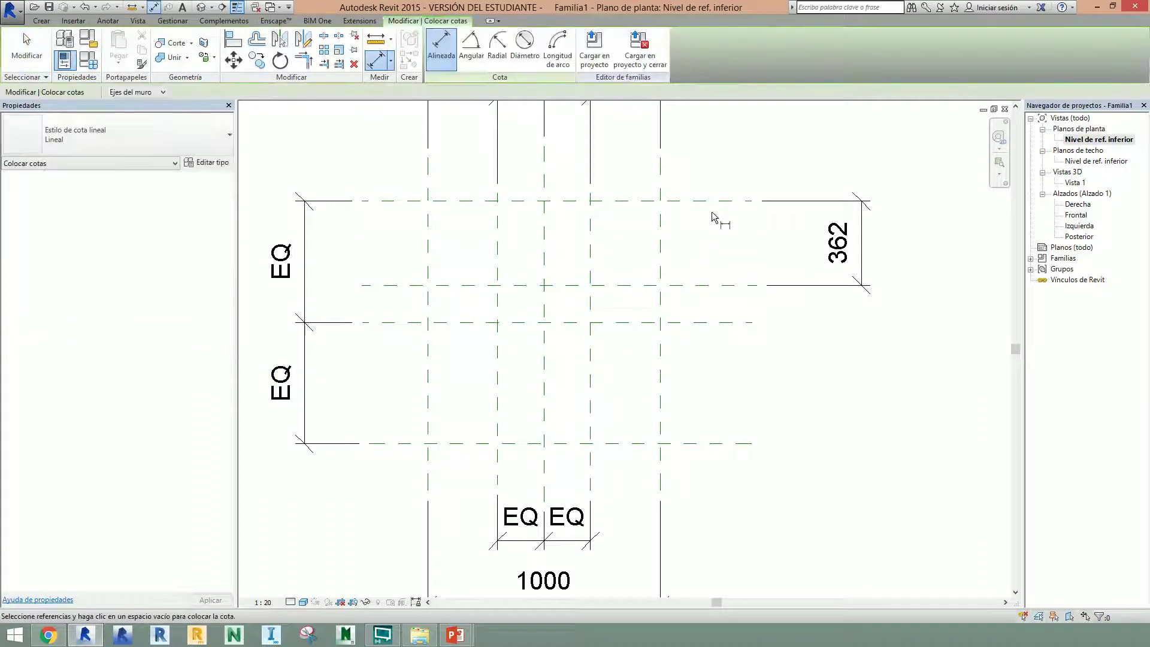
{"action": "left_click", "coordinate": [711, 202]}
{"action": "left_click", "coordinate": [722, 444]}
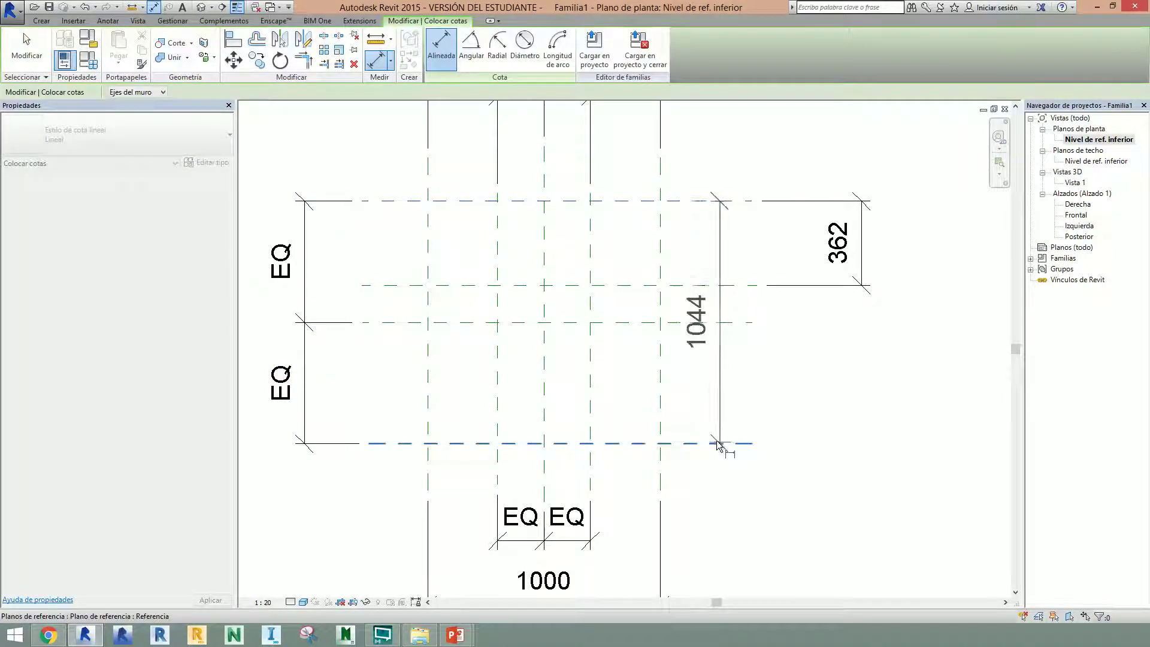
{"action": "middle_click_drag", "start_coordinate": [523, 444], "coordinate": [563, 444]}
{"action": "left_click", "coordinate": [965, 449]}
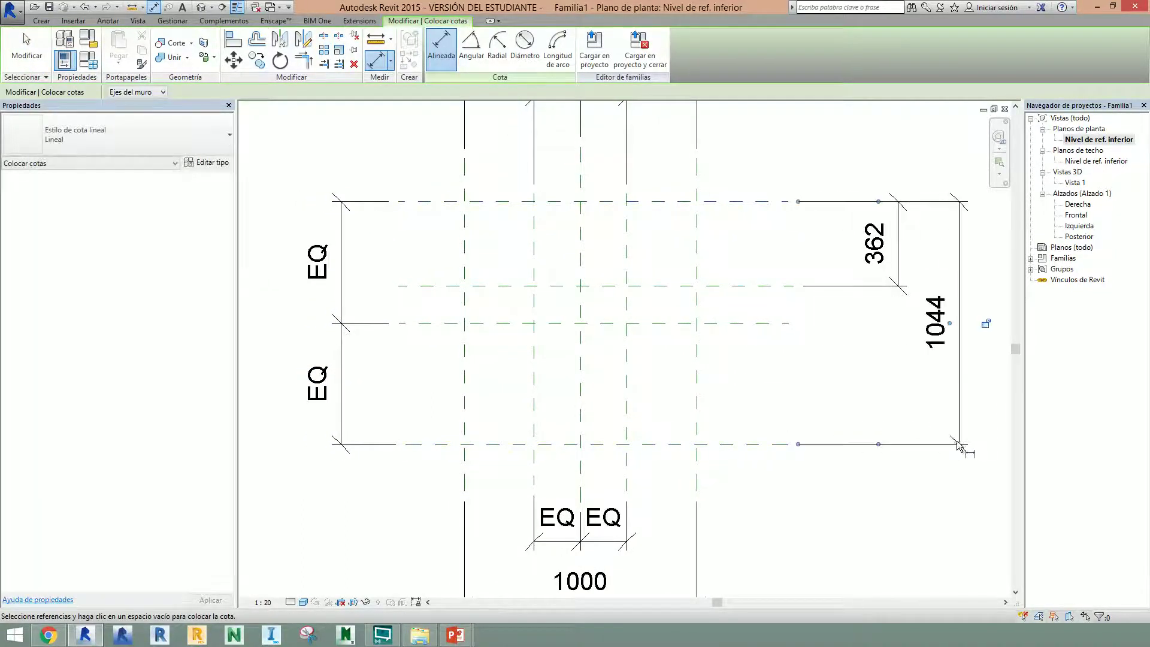
{"action": "key", "text": "Escape"}
{"action": "middle_click_drag", "start_coordinate": [916, 499], "coordinate": [805, 525]}
{"action": "scroll", "coordinate": [849, 499], "scroll_direction": "down", "scroll_amount": 2}
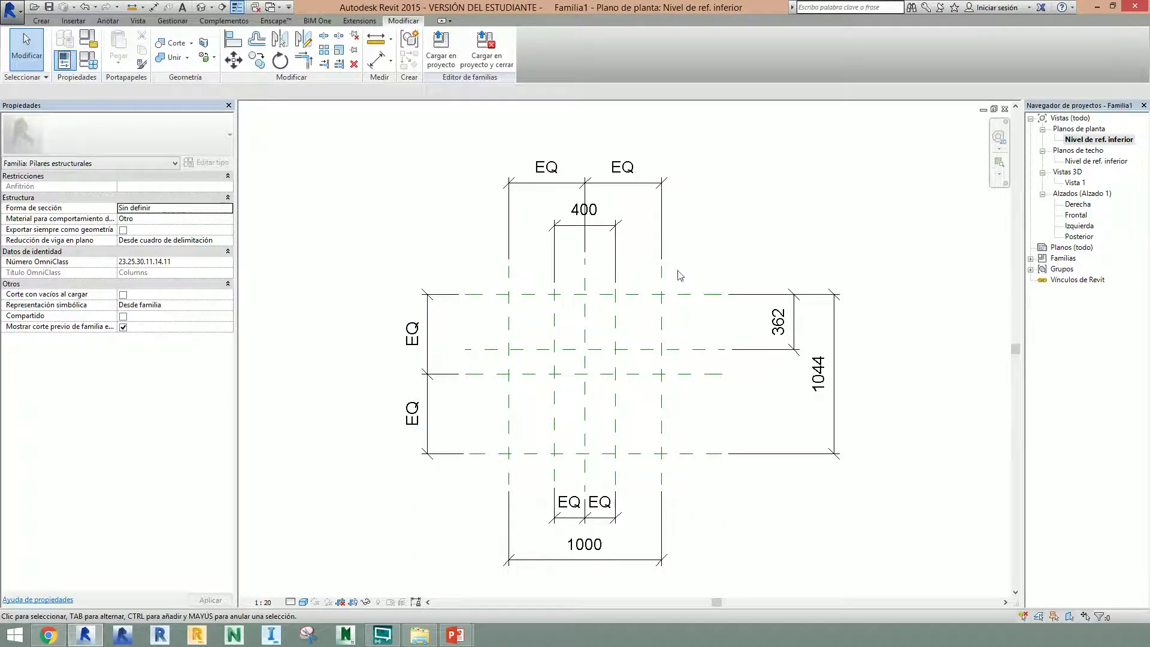
{"action": "scroll", "coordinate": [760, 479], "scroll_direction": "up", "scroll_amount": 2}
{"action": "scroll", "coordinate": [680, 398], "scroll_direction": "down", "scroll_amount": 2}
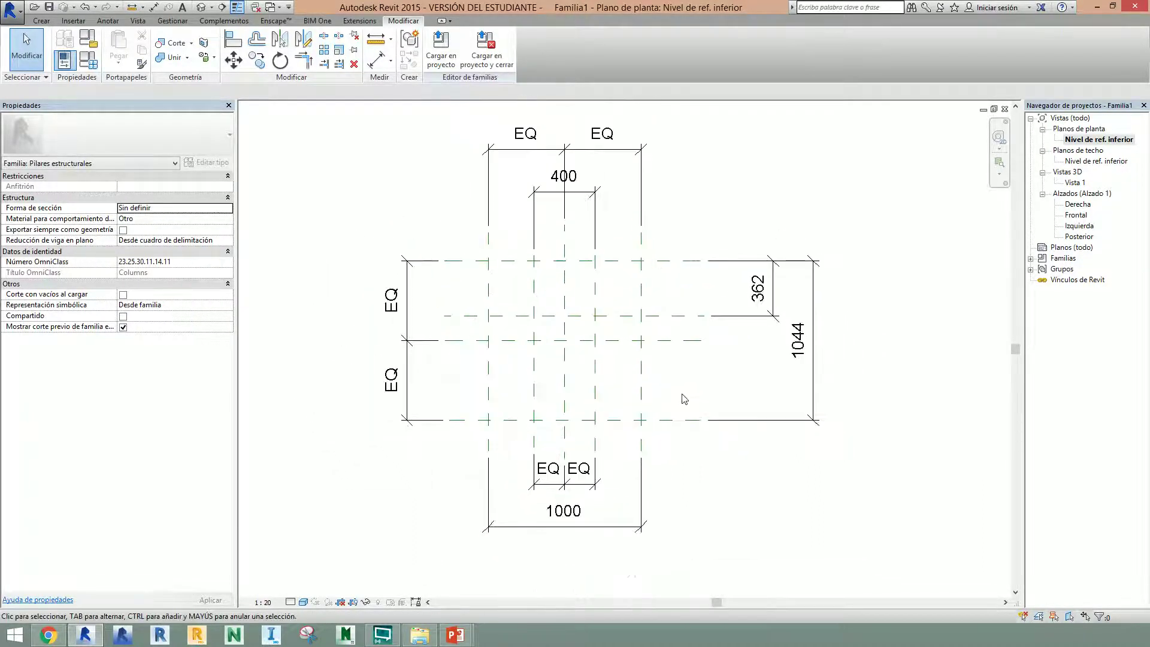
{"action": "scroll", "coordinate": [684, 399], "scroll_direction": "up", "scroll_amount": 2}
{"action": "scroll", "coordinate": [716, 406], "scroll_direction": "down", "scroll_amount": 2}
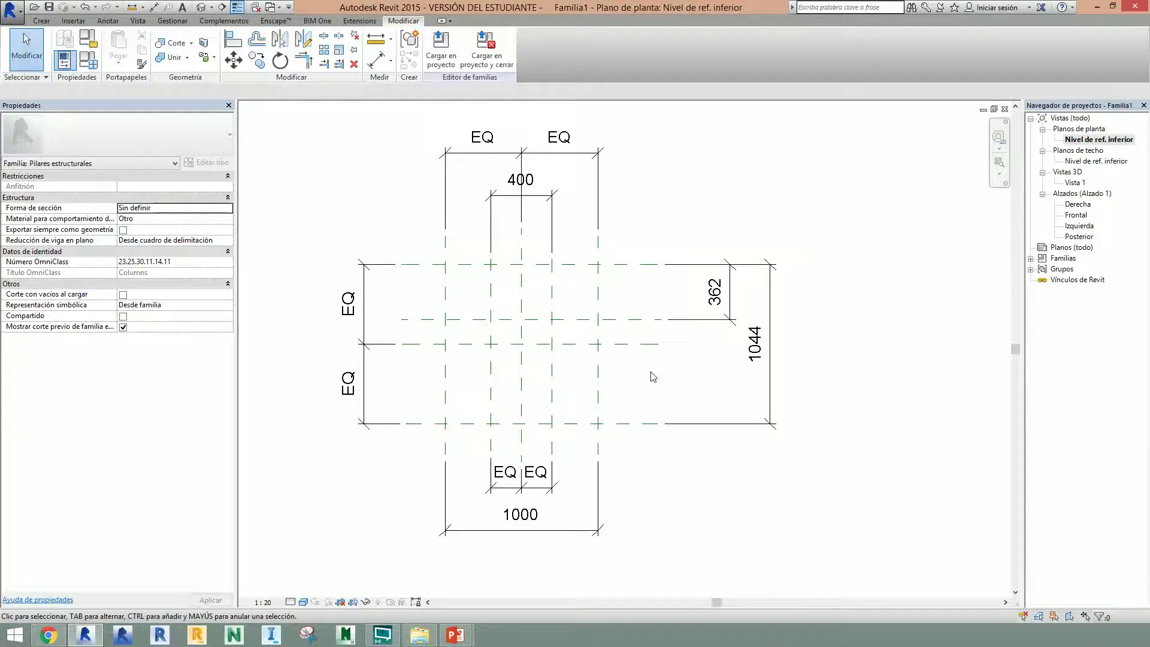
{"action": "scroll", "coordinate": [653, 377], "scroll_direction": "up", "scroll_amount": 2}
{"action": "scroll", "coordinate": [666, 407], "scroll_direction": "down", "scroll_amount": 2}
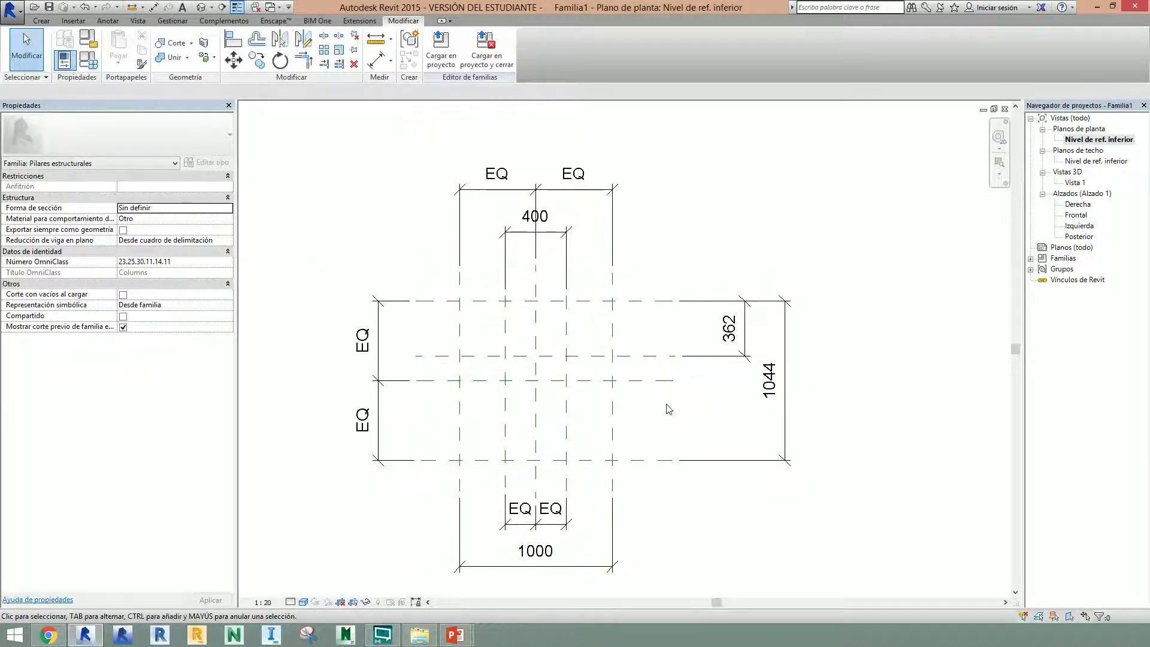
{"action": "middle_click_drag", "start_coordinate": [711, 430], "coordinate": [706, 392]}
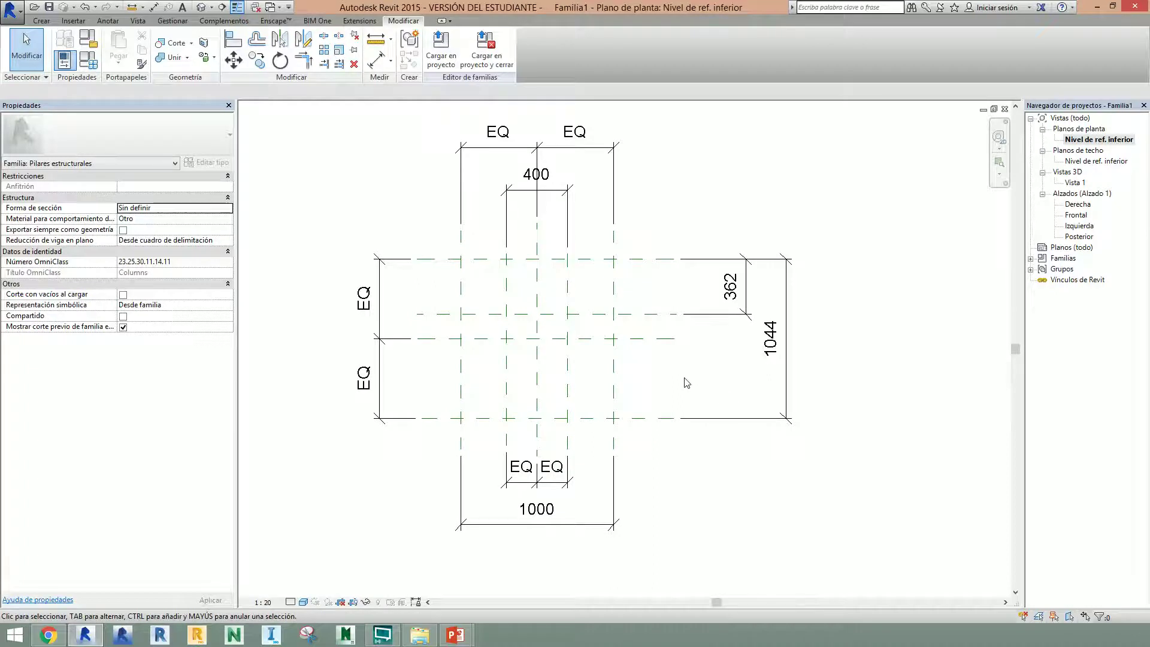
{"action": "middle_click_drag", "start_coordinate": [665, 537], "coordinate": [658, 455]}
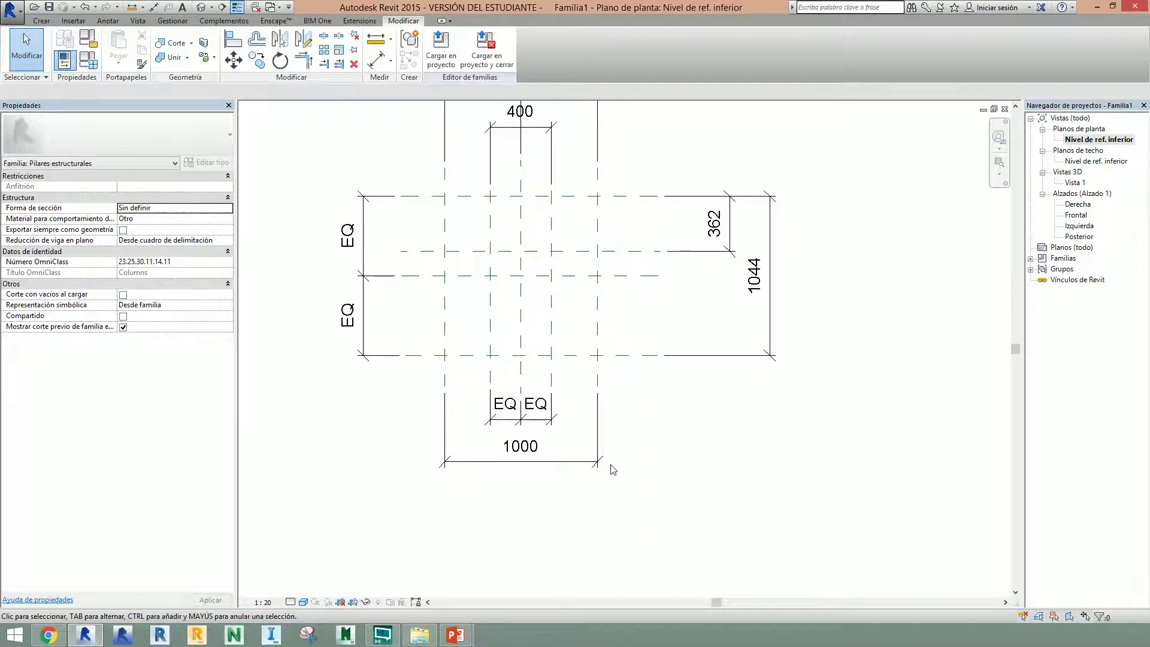
{"action": "left_click", "coordinate": [574, 466]}
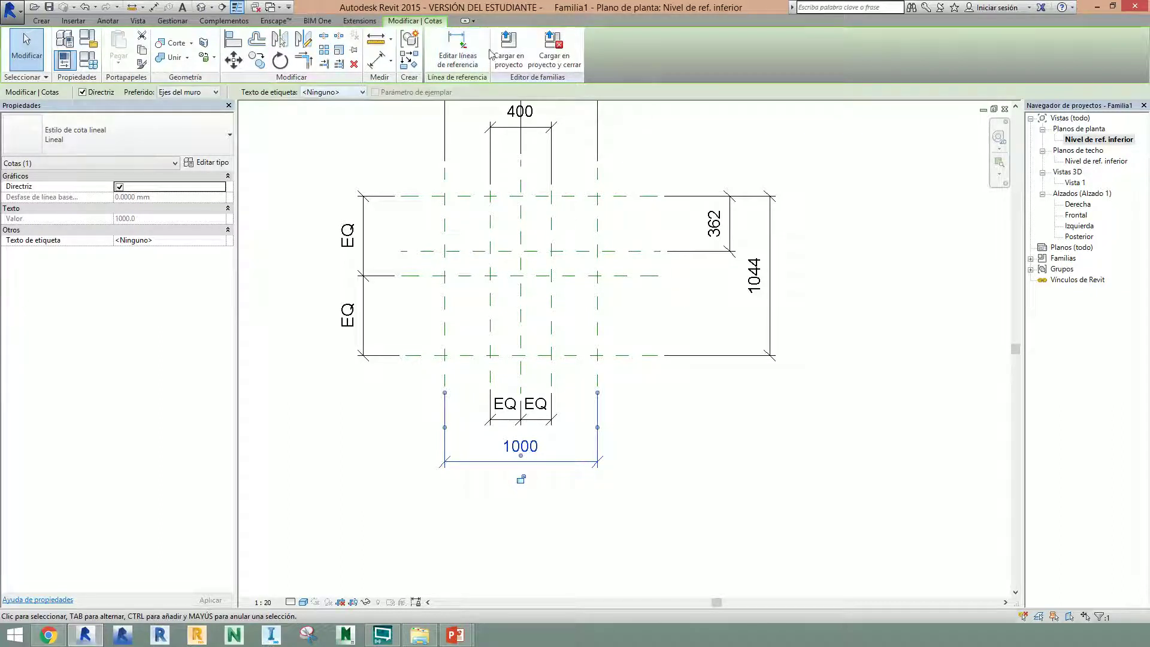
{"action": "left_click", "coordinate": [339, 94]}
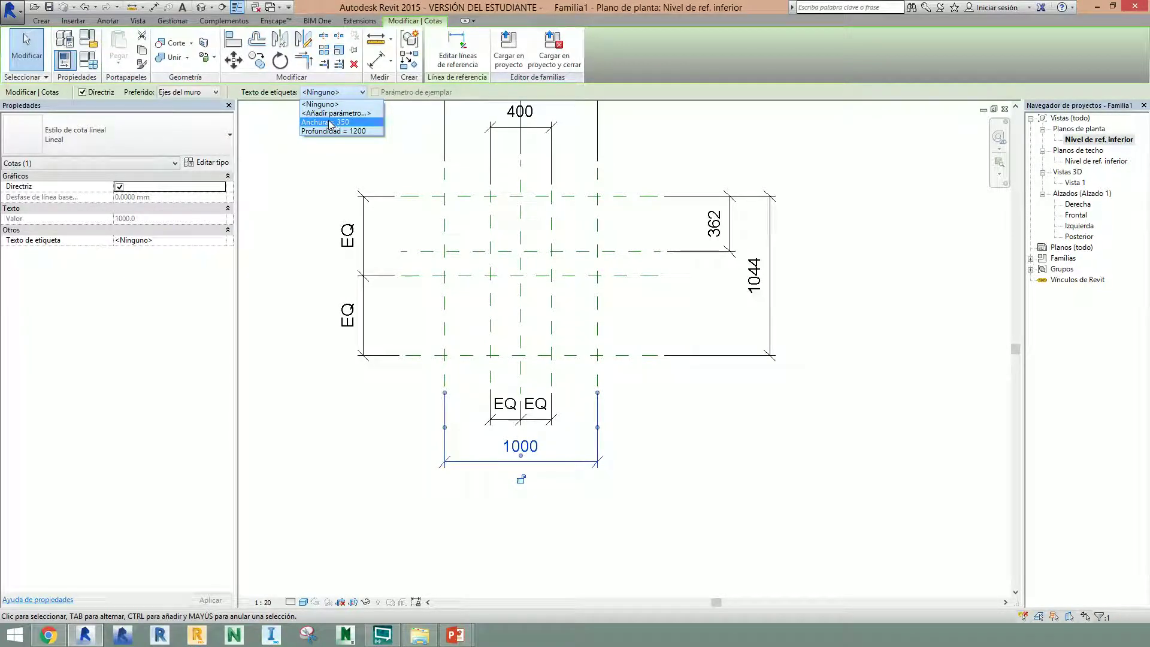
{"action": "left_click", "coordinate": [329, 122]}
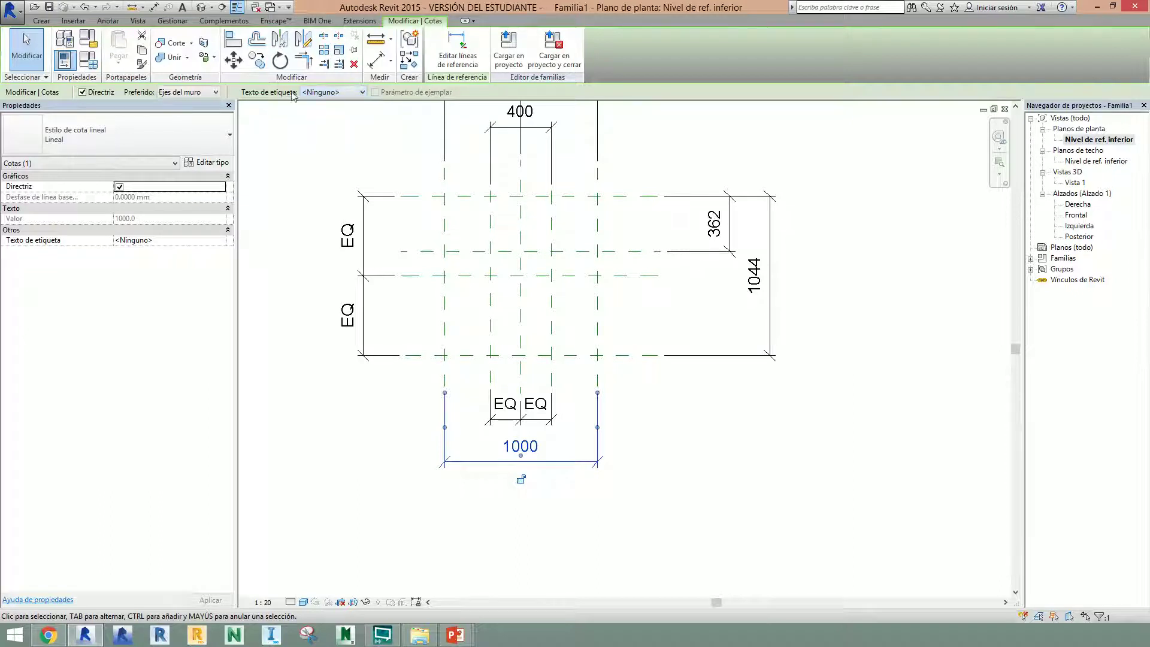
Step: Set the Anchura parameter to 1200 in the family types
{"action": "left_click", "coordinate": [88, 62]}
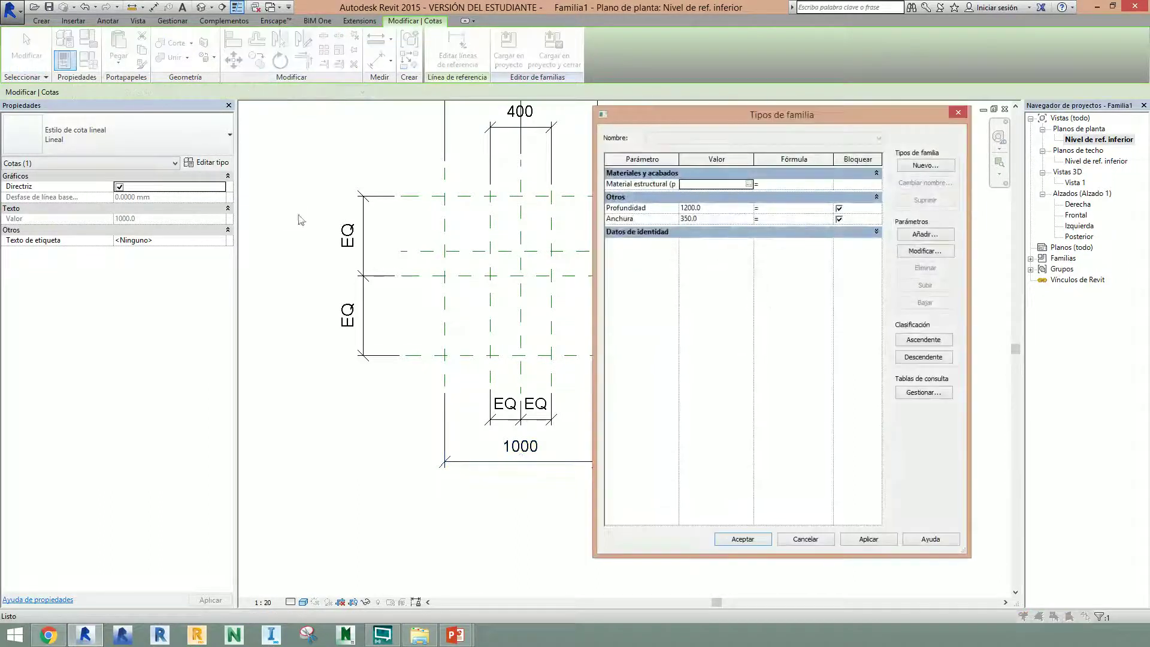
{"action": "left_click", "coordinate": [713, 219]}
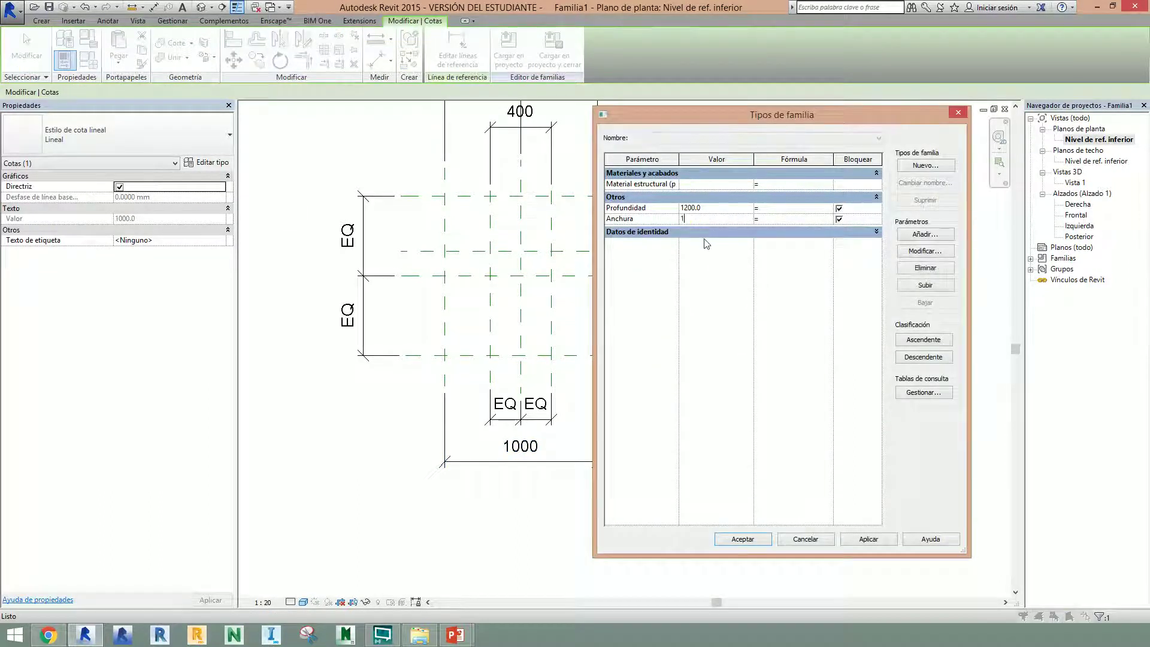
{"action": "left_click", "coordinate": [742, 539]}
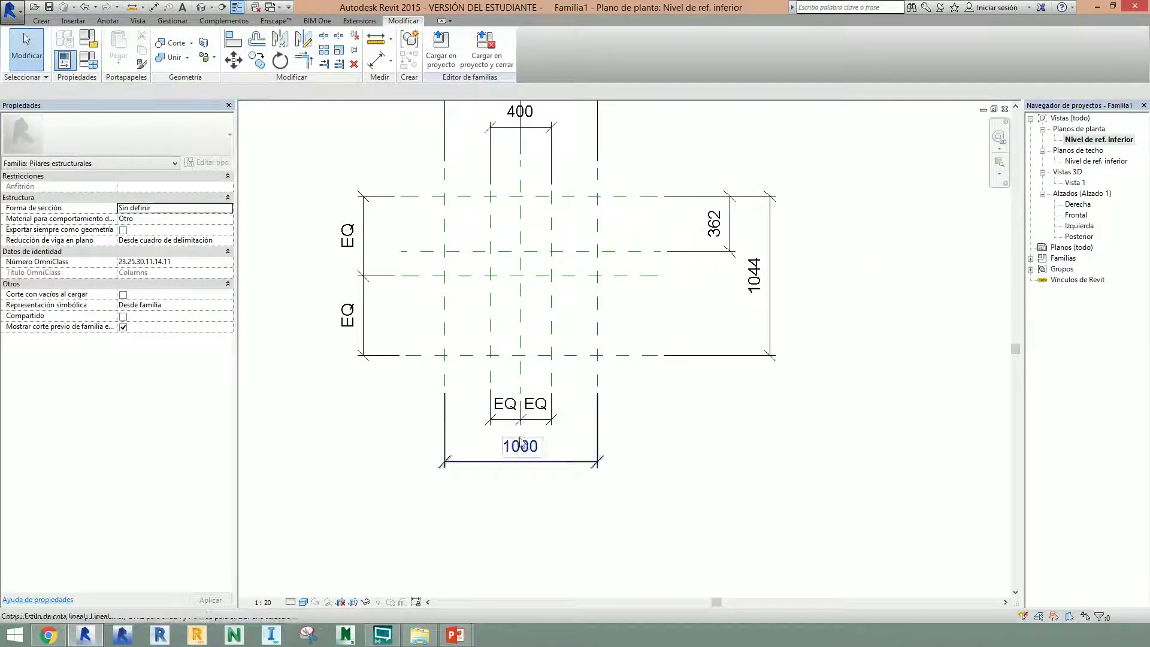
Step: Label the overall dimension between the two outer vertical reference planes with the Anchura parameter
{"action": "left_click", "coordinate": [580, 463]}
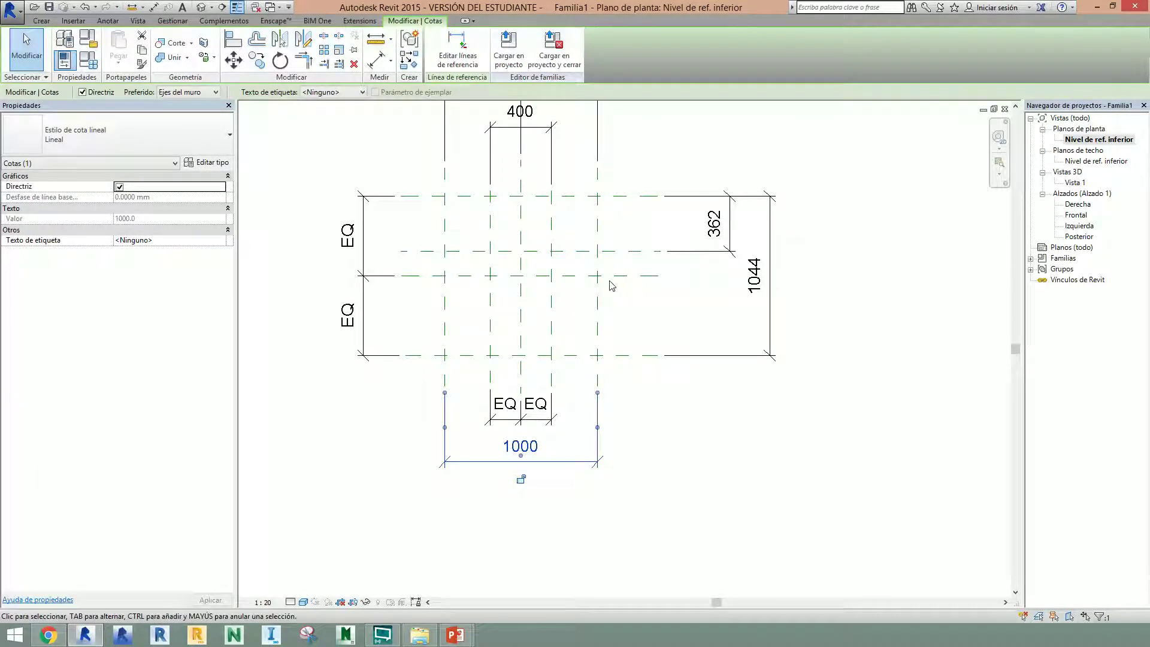
{"action": "left_click", "coordinate": [328, 93]}
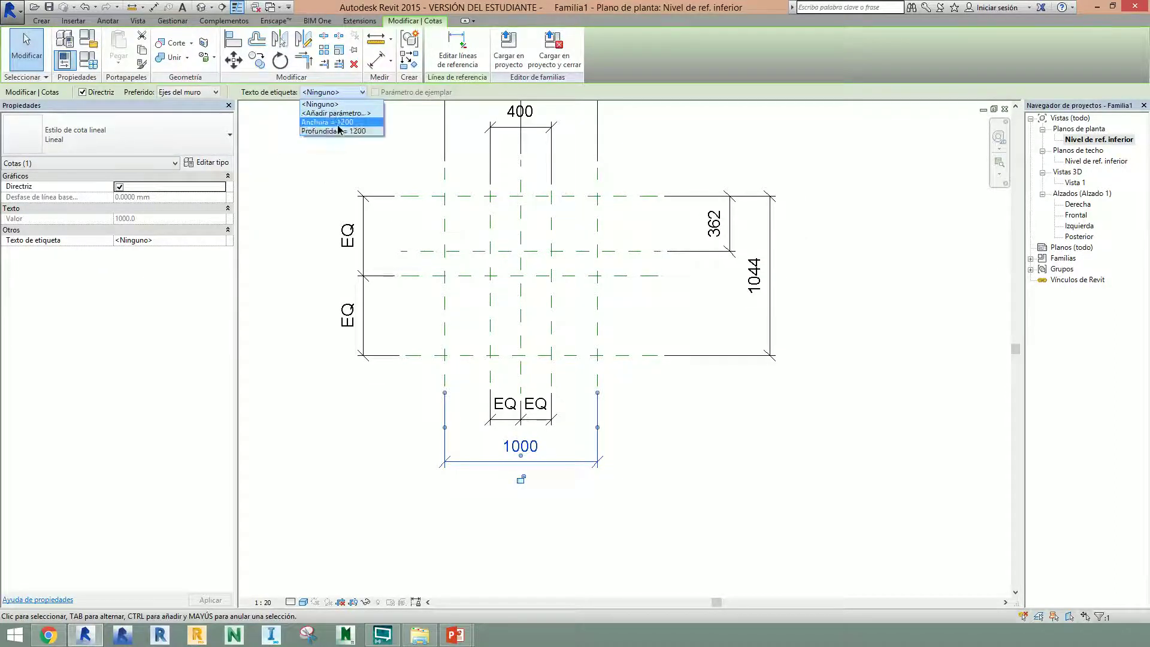
{"action": "left_click", "coordinate": [333, 123]}
{"action": "left_click", "coordinate": [663, 406]}
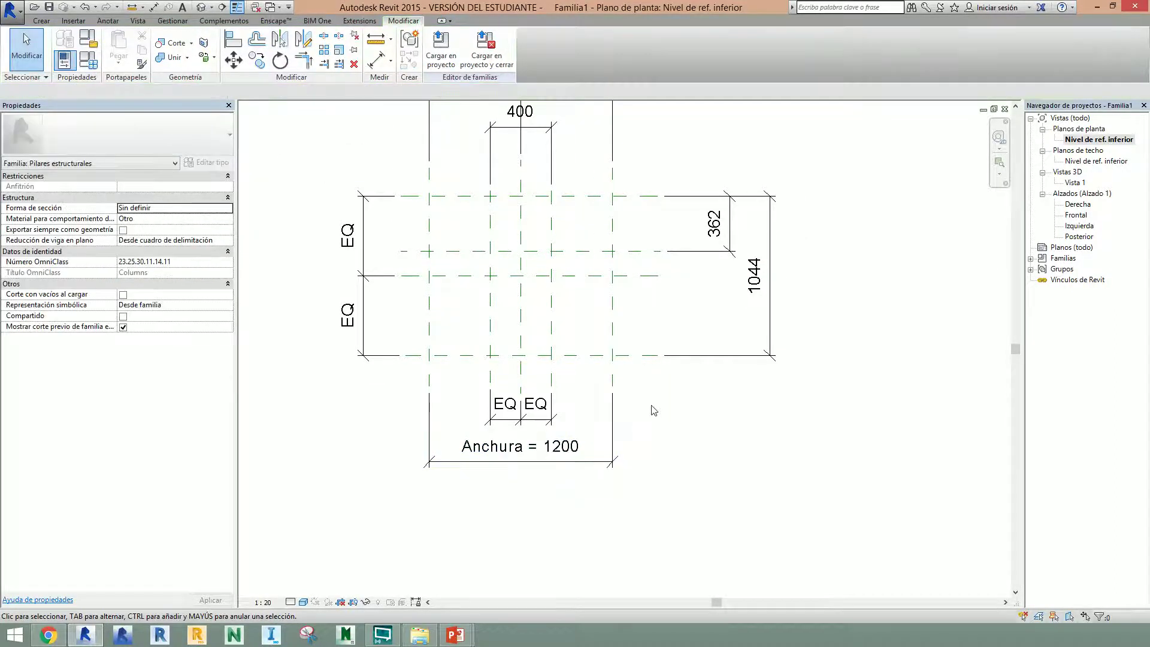
Step: Label the overall dimension between the uppermost and lowest horizontal reference planes with the Profundidad parameter
{"action": "scroll", "coordinate": [667, 405], "scroll_direction": "up", "scroll_amount": 1}
{"action": "middle_click_drag", "start_coordinate": [668, 405], "coordinate": [718, 499]}
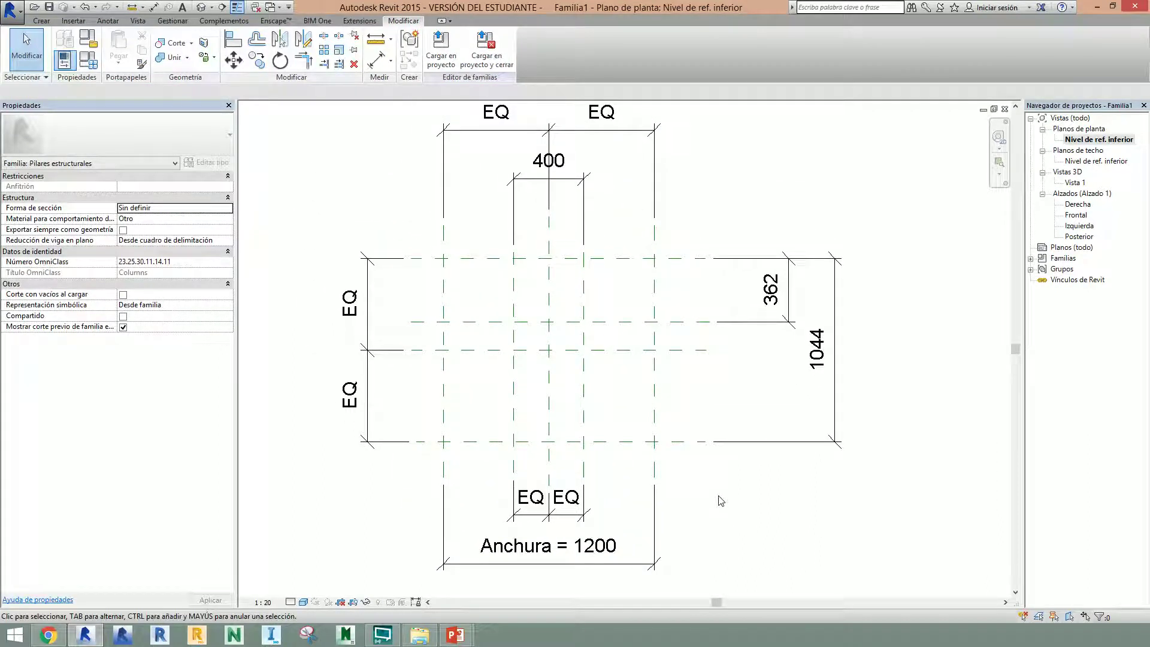
{"action": "left_click", "coordinate": [834, 378]}
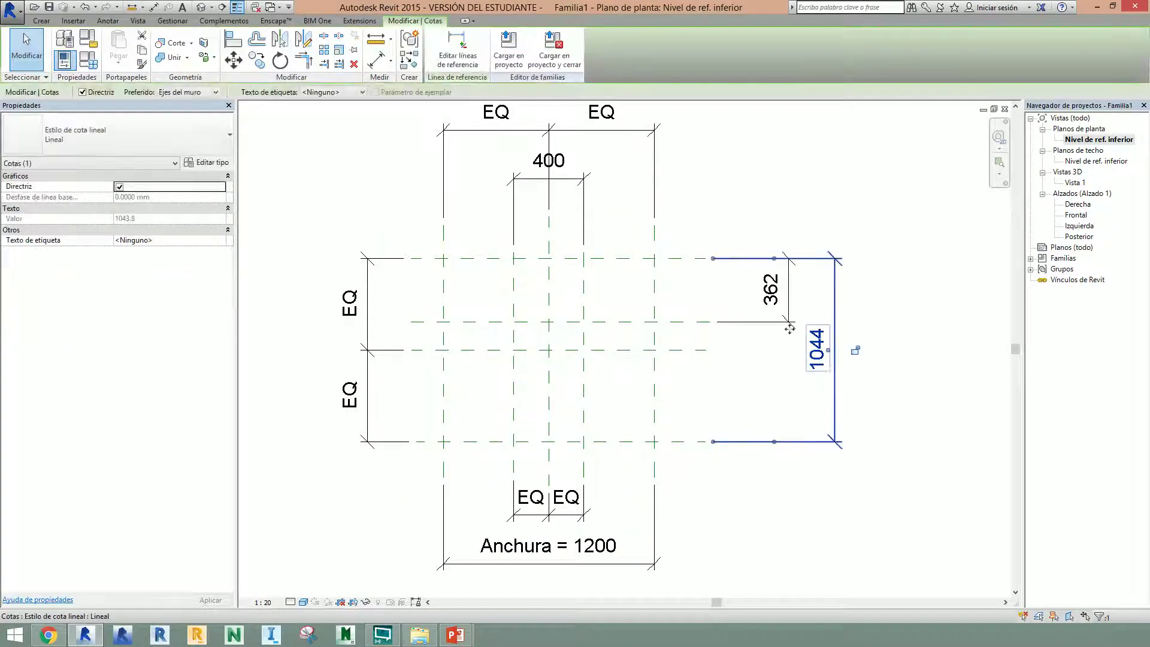
{"action": "left_click", "coordinate": [334, 92]}
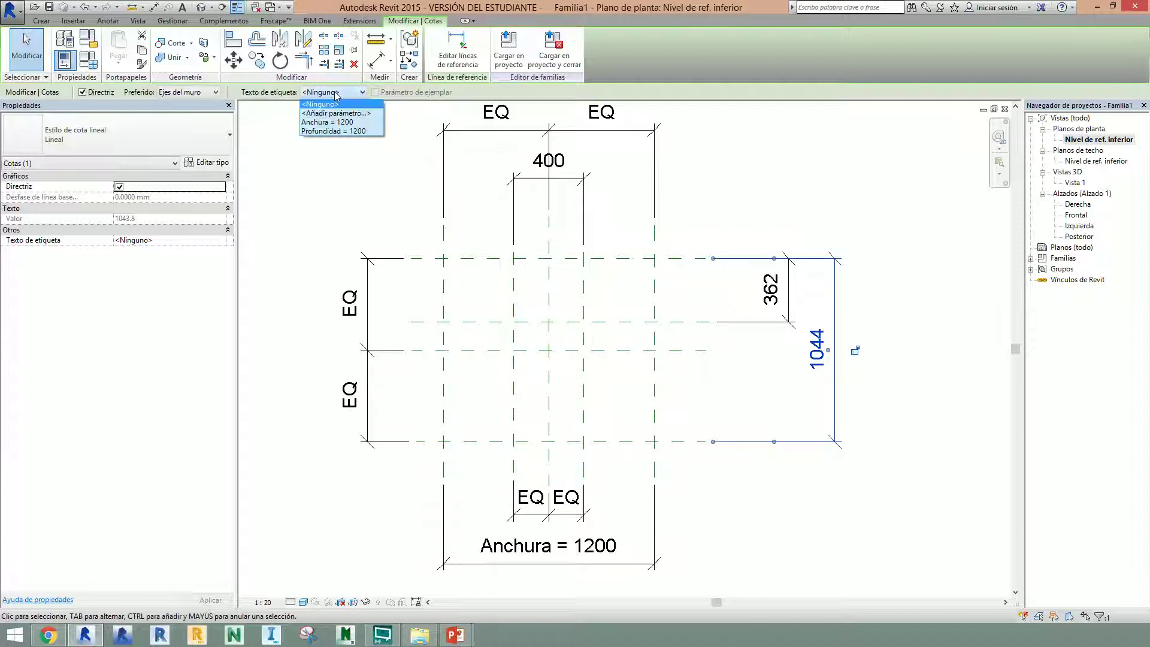
{"action": "left_click", "coordinate": [347, 132]}
{"action": "middle_click_drag", "start_coordinate": [863, 505], "coordinate": [816, 477]}
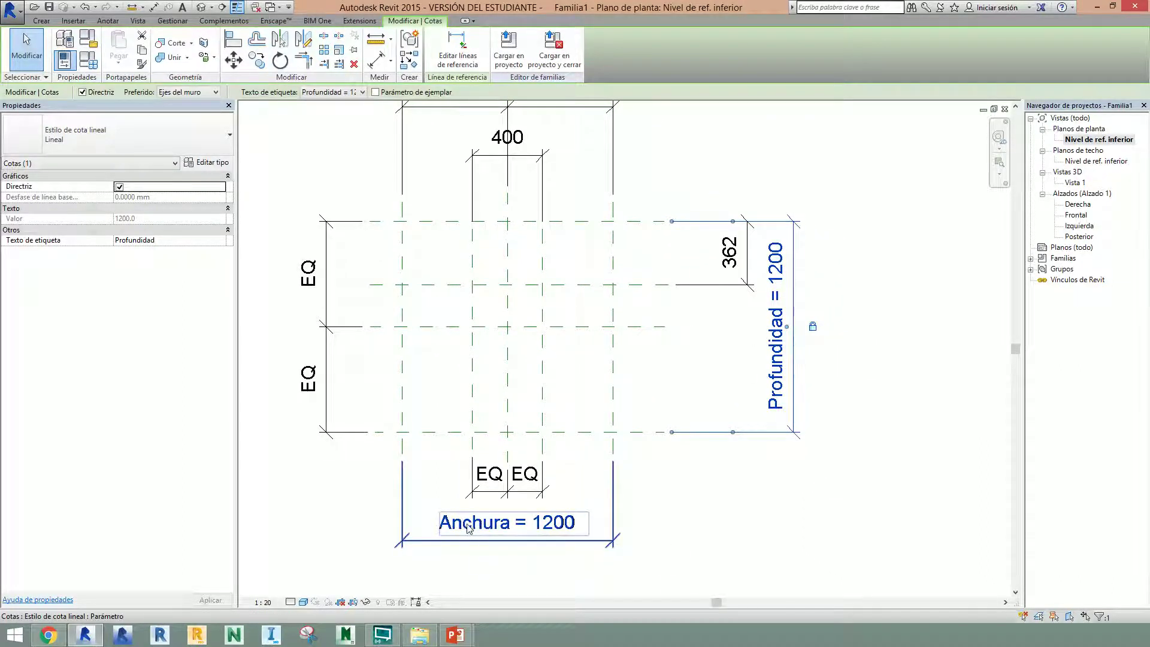
{"action": "scroll", "coordinate": [549, 536], "scroll_direction": "down", "scroll_amount": 1}
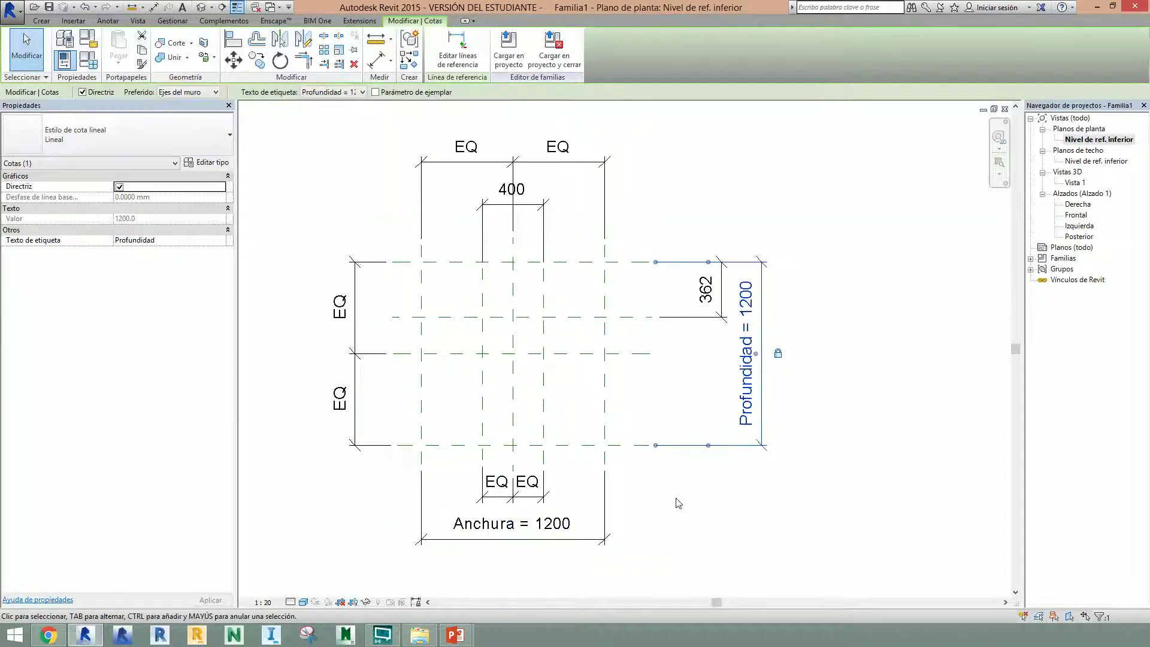
{"action": "left_click", "coordinate": [679, 501]}
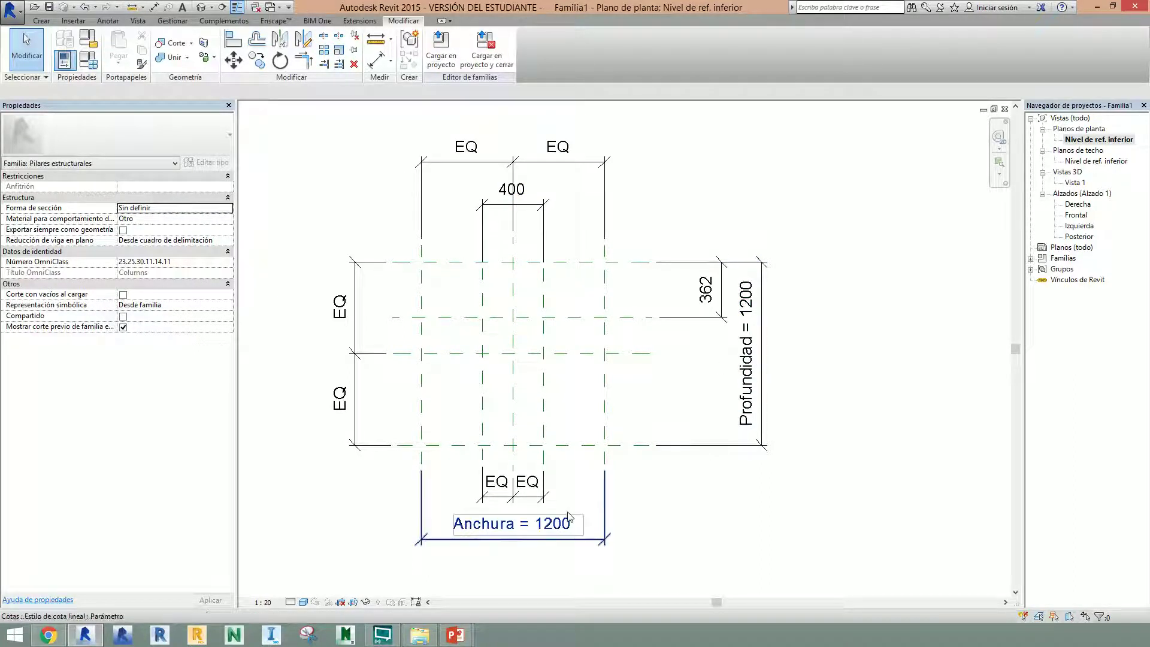
Step: Label the dimension between the two inner vertical reference planes with a new parameter named Alma
{"action": "left_click", "coordinate": [541, 234]}
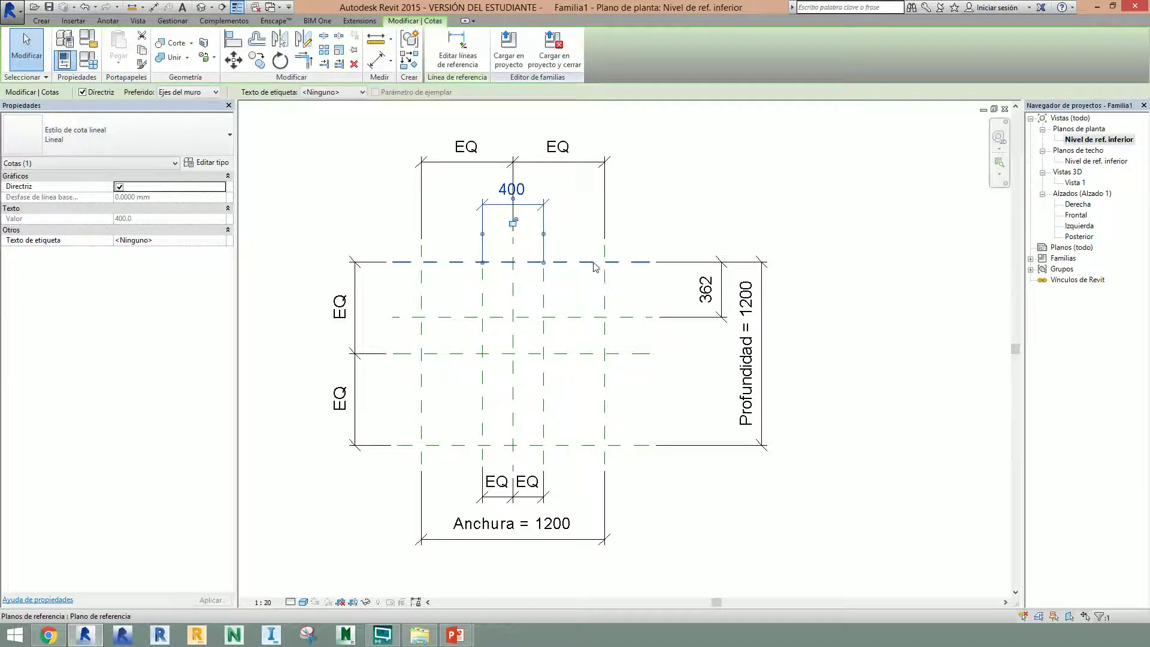
{"action": "left_click", "coordinate": [332, 92]}
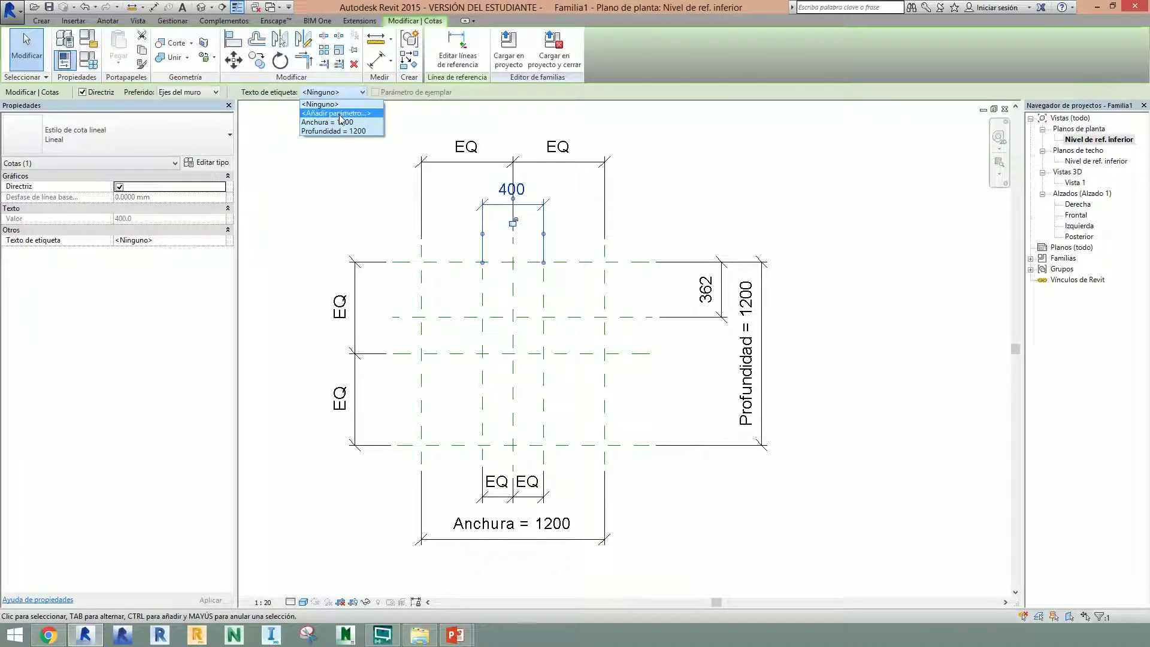
{"action": "left_click", "coordinate": [340, 114]}
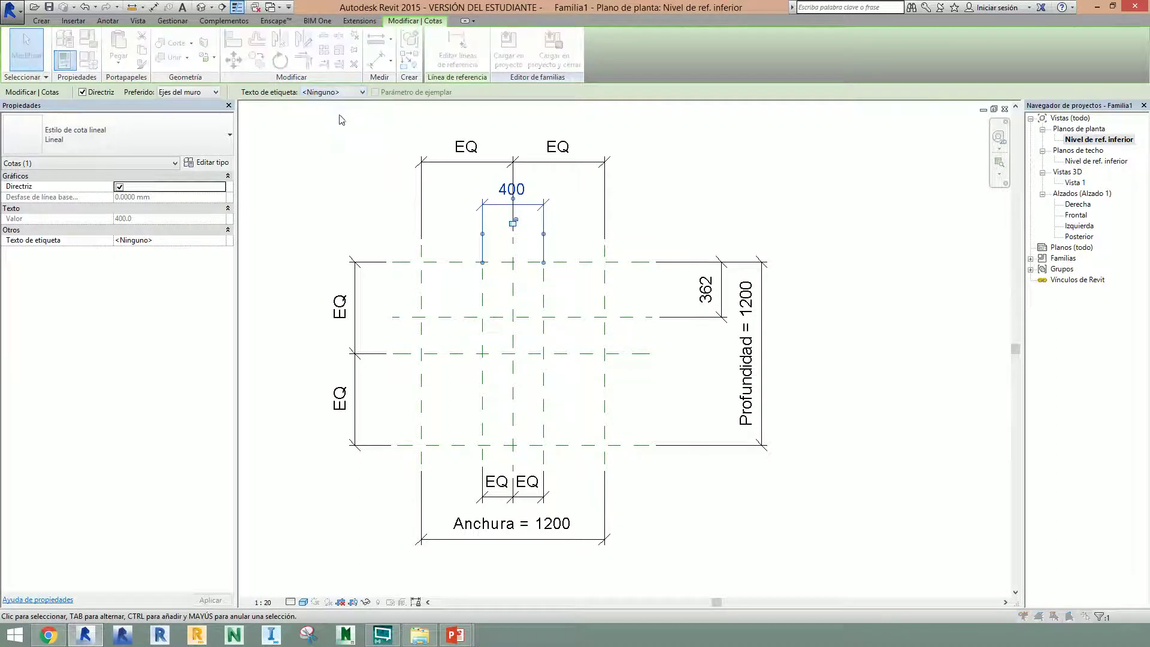
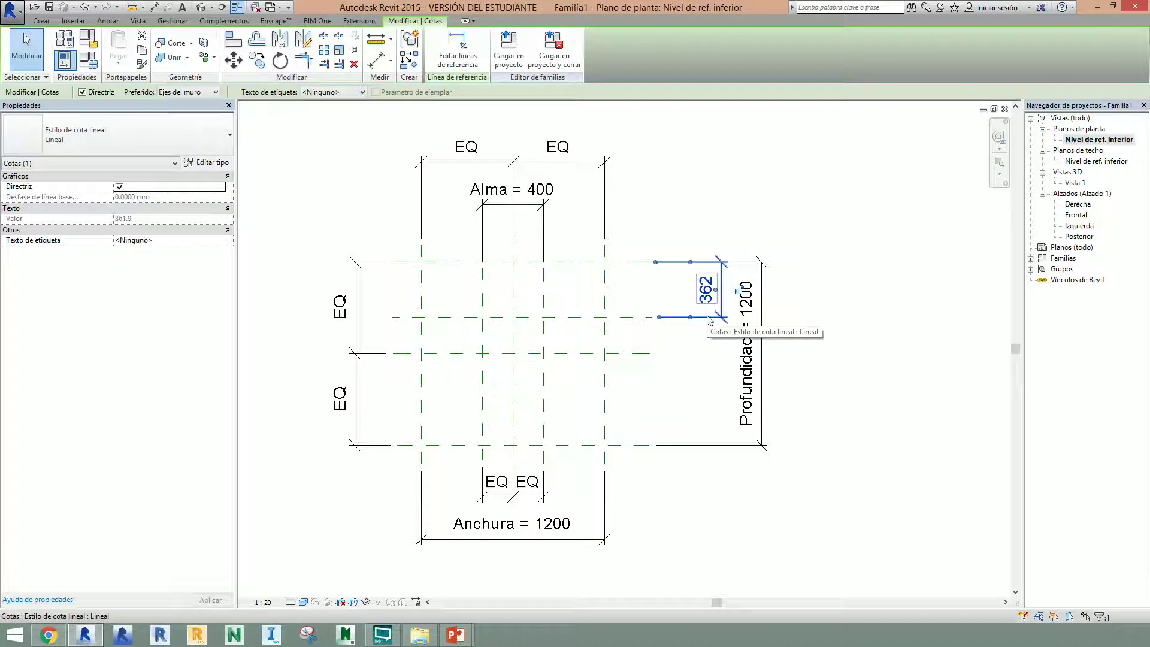
Step: Label the dimension between the uppermost horizontal reference plane and the one just below it with a new parameter named Ala
{"action": "left_click", "coordinate": [344, 92]}
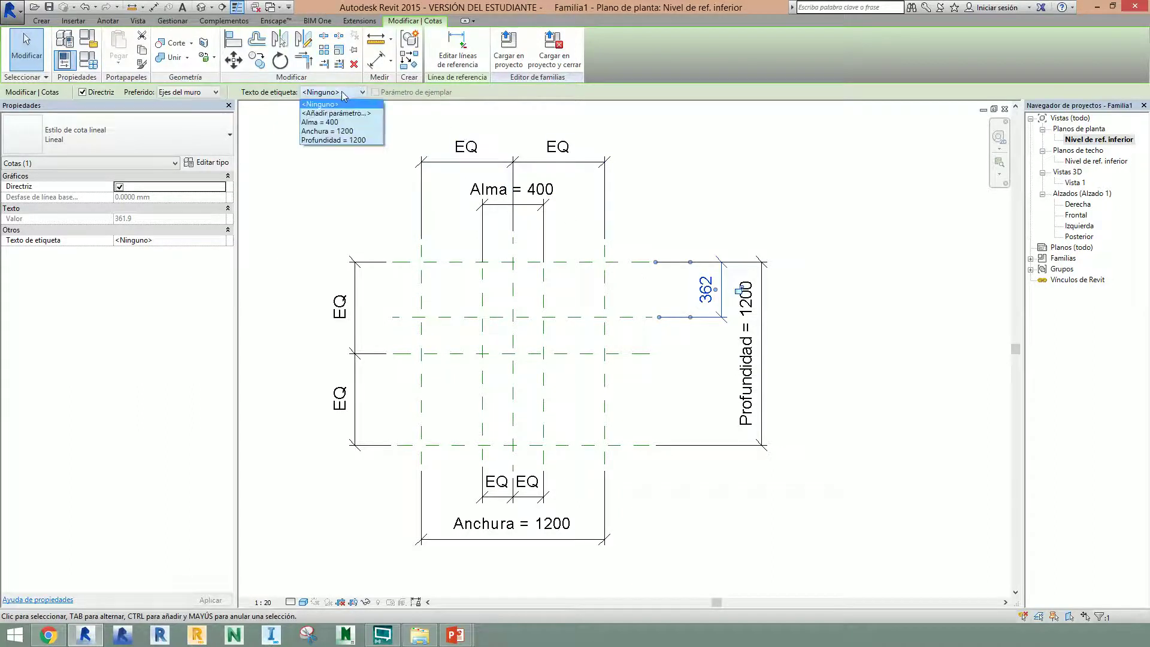
{"action": "left_click", "coordinate": [352, 115]}
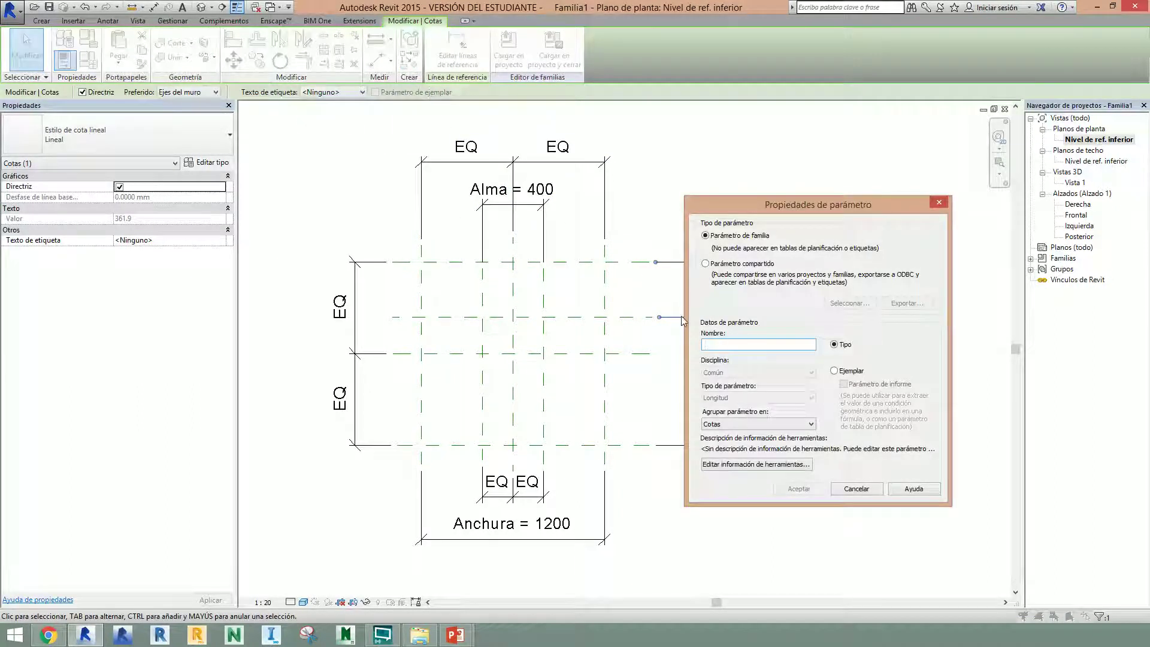
{"action": "type", "text": "Ala"}
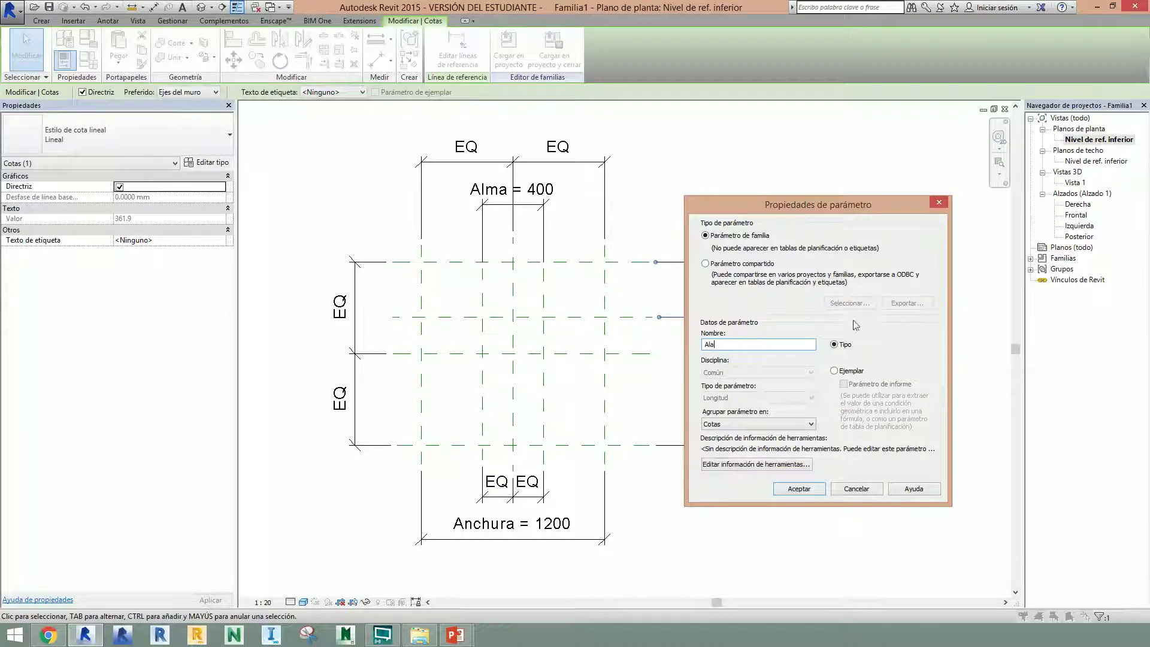
{"action": "left_click", "coordinate": [799, 489]}
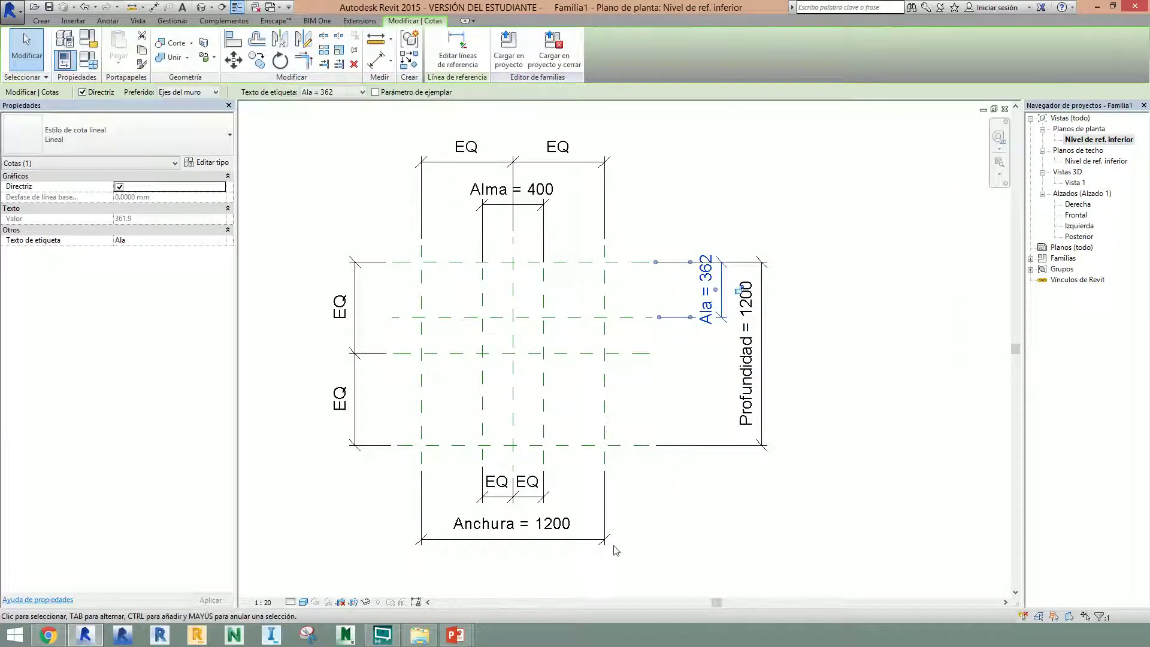
{"action": "left_click", "coordinate": [659, 545]}
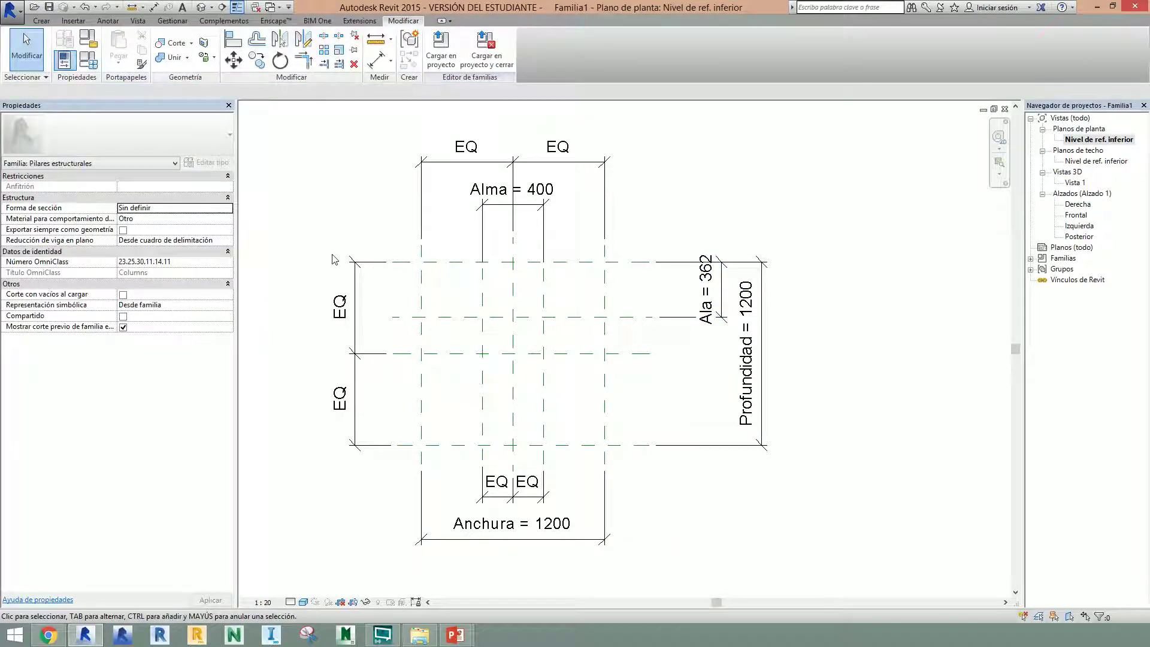
Step: Set the Ala parameter to 300 and the Alma parameter to 600 in the family types
{"action": "left_click", "coordinate": [89, 60]}
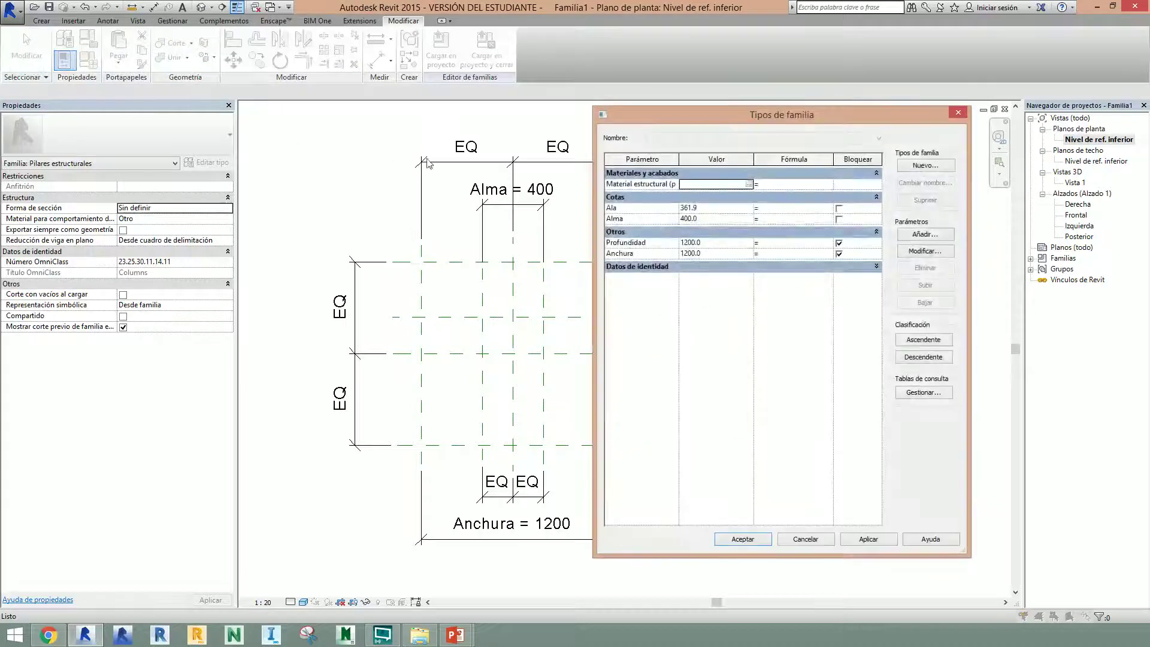
{"action": "left_click_drag", "start_coordinate": [731, 124], "coordinate": [873, 127]}
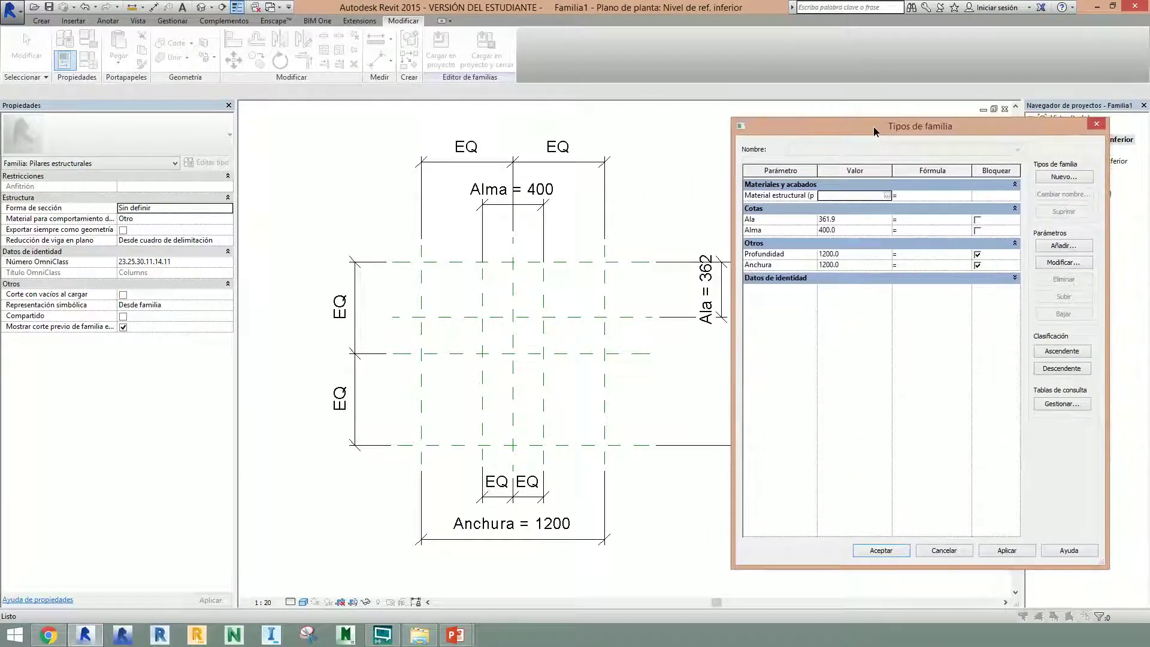
{"action": "left_click", "coordinate": [852, 220]}
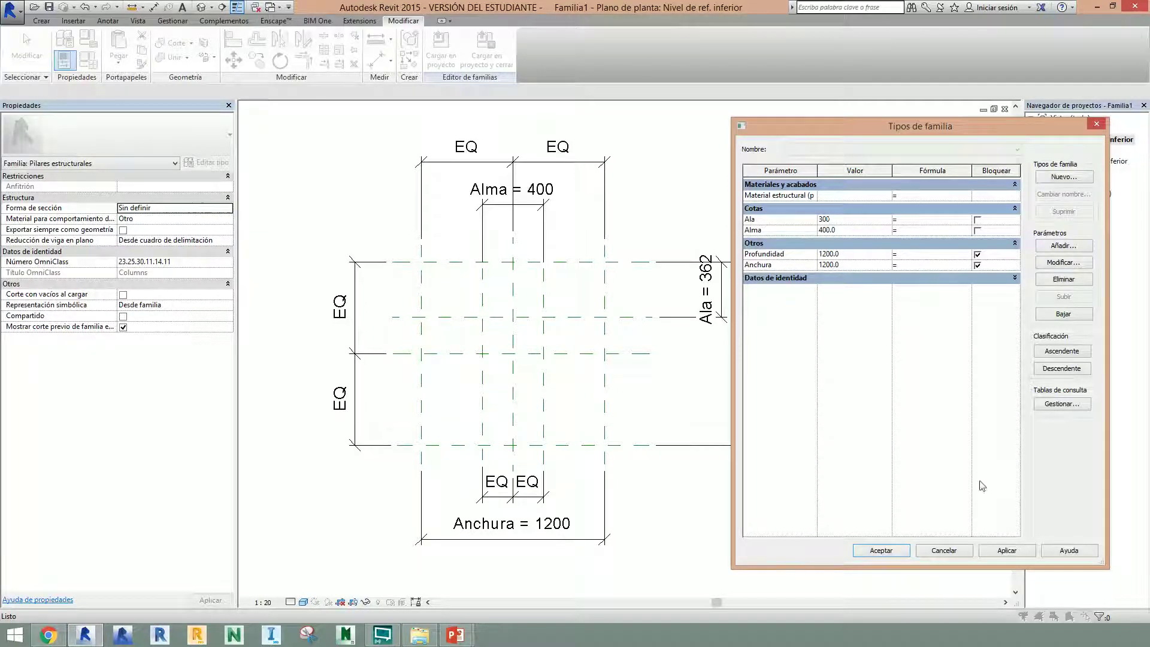
{"action": "left_click", "coordinate": [1008, 549]}
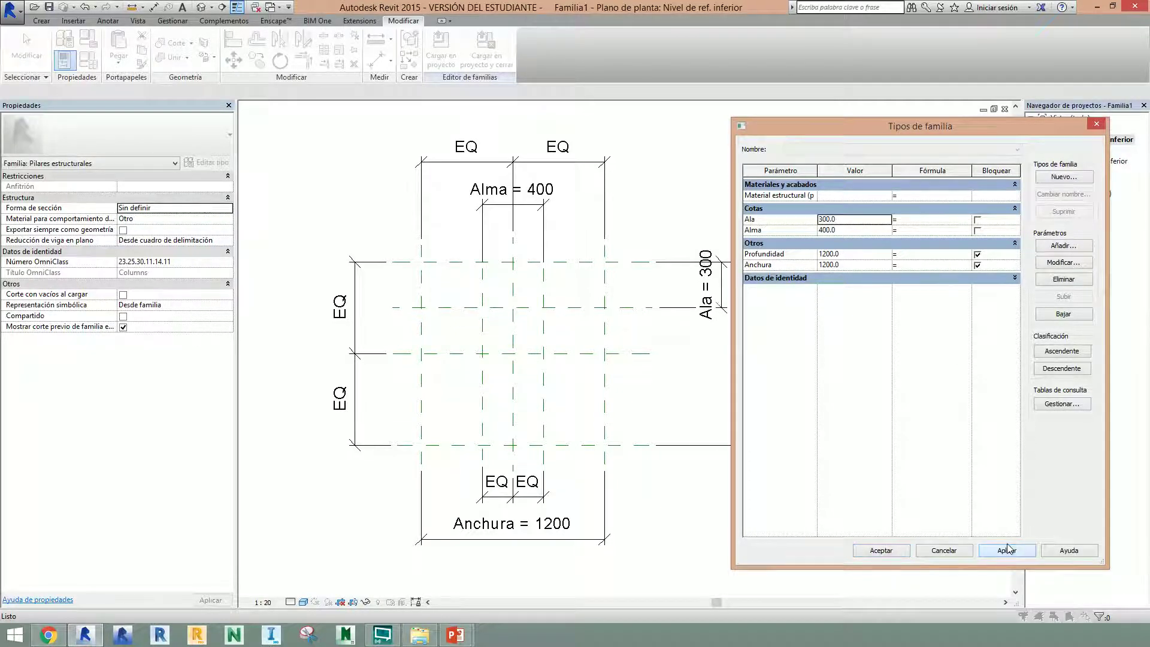
{"action": "left_click", "coordinate": [847, 230]}
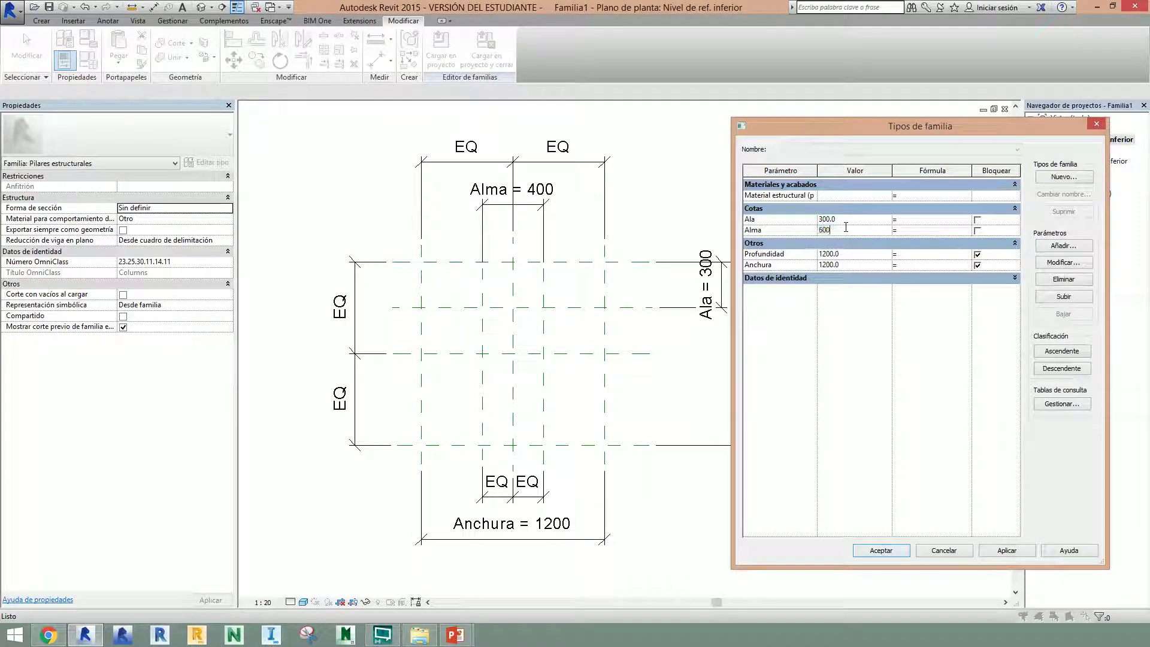
{"action": "left_click", "coordinate": [1018, 553]}
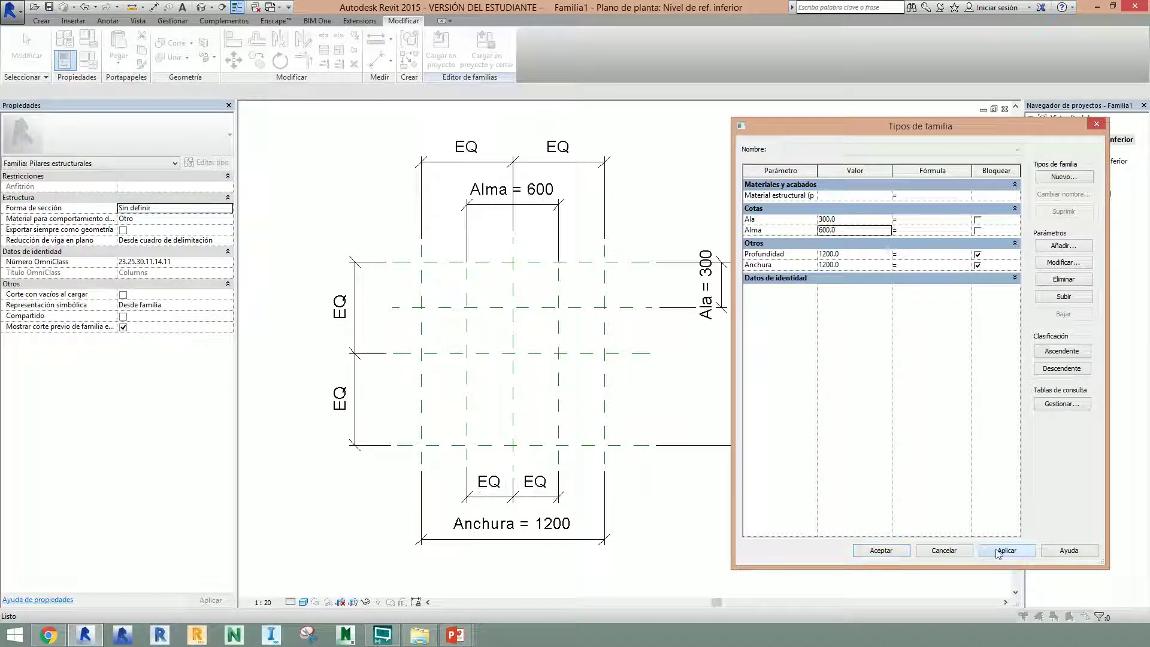
{"action": "left_click", "coordinate": [881, 550]}
Step: Create an extrusion from a closed T-shaped profile traced through the reference plane intersections, with the flange along the uppermost plane
{"action": "scroll", "coordinate": [577, 398], "scroll_direction": "up", "scroll_amount": 3}
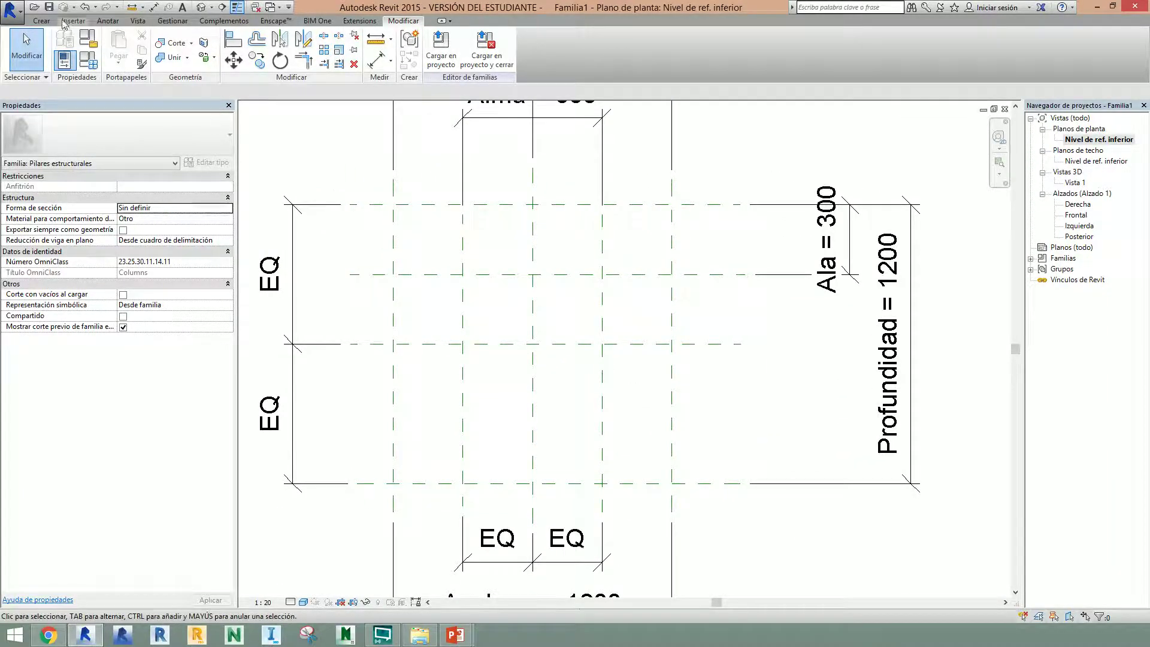
{"action": "left_click", "coordinate": [42, 20]}
{"action": "left_click", "coordinate": [132, 59]}
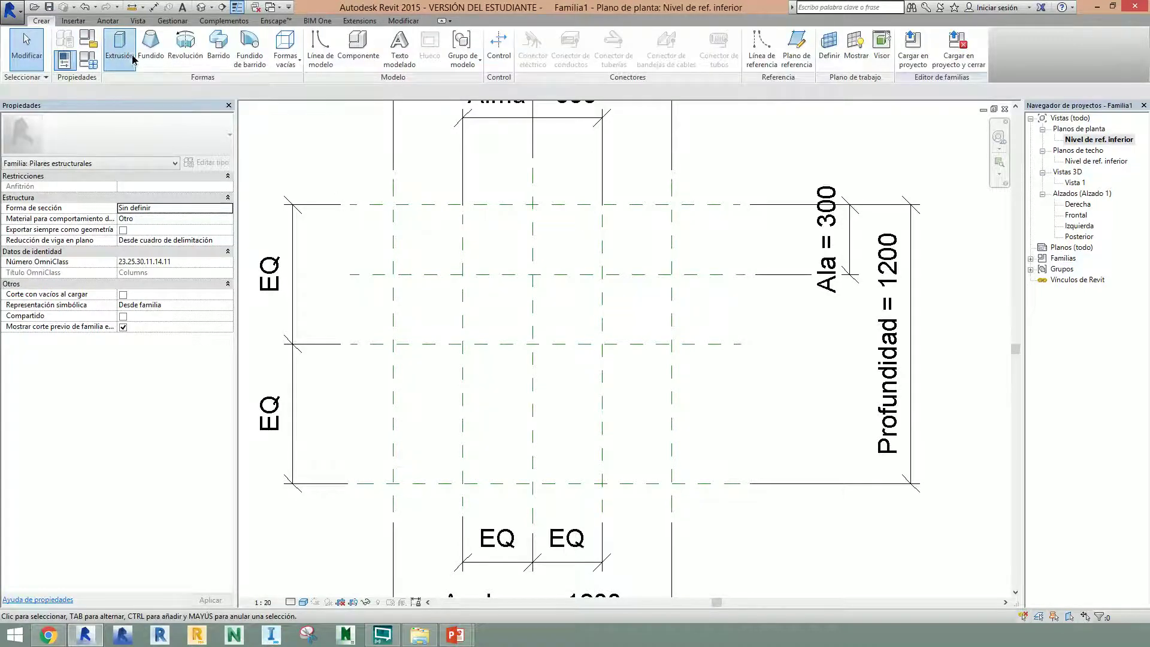
{"action": "left_click", "coordinate": [392, 204]}
{"action": "left_click", "coordinate": [671, 205]}
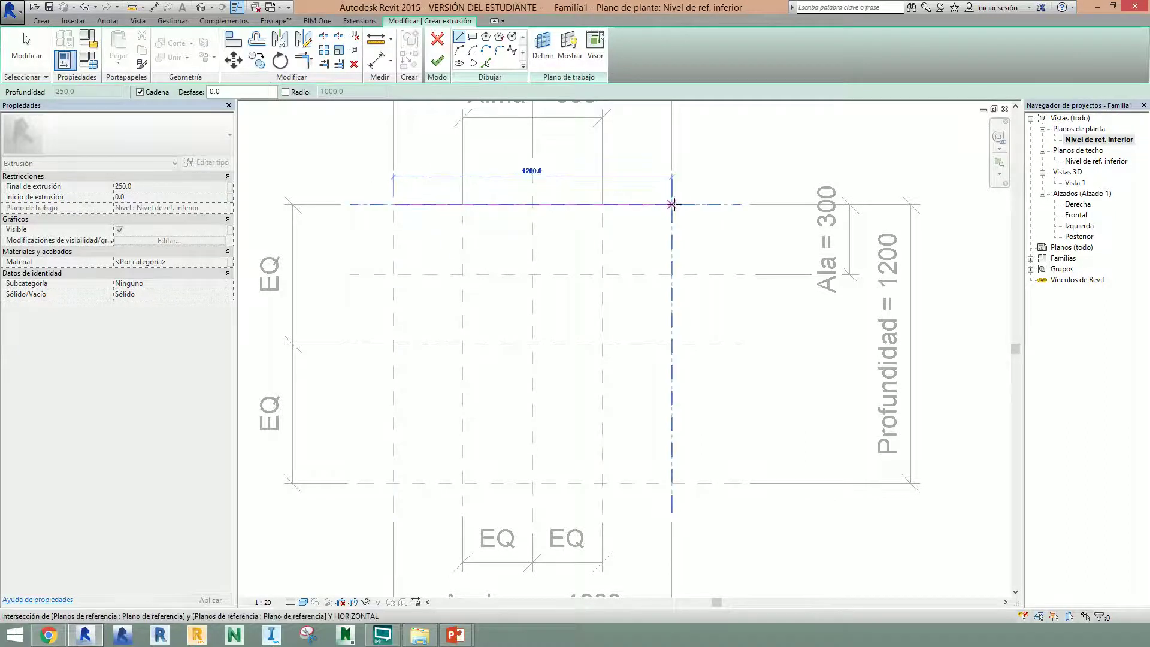
{"action": "left_click", "coordinate": [671, 274]}
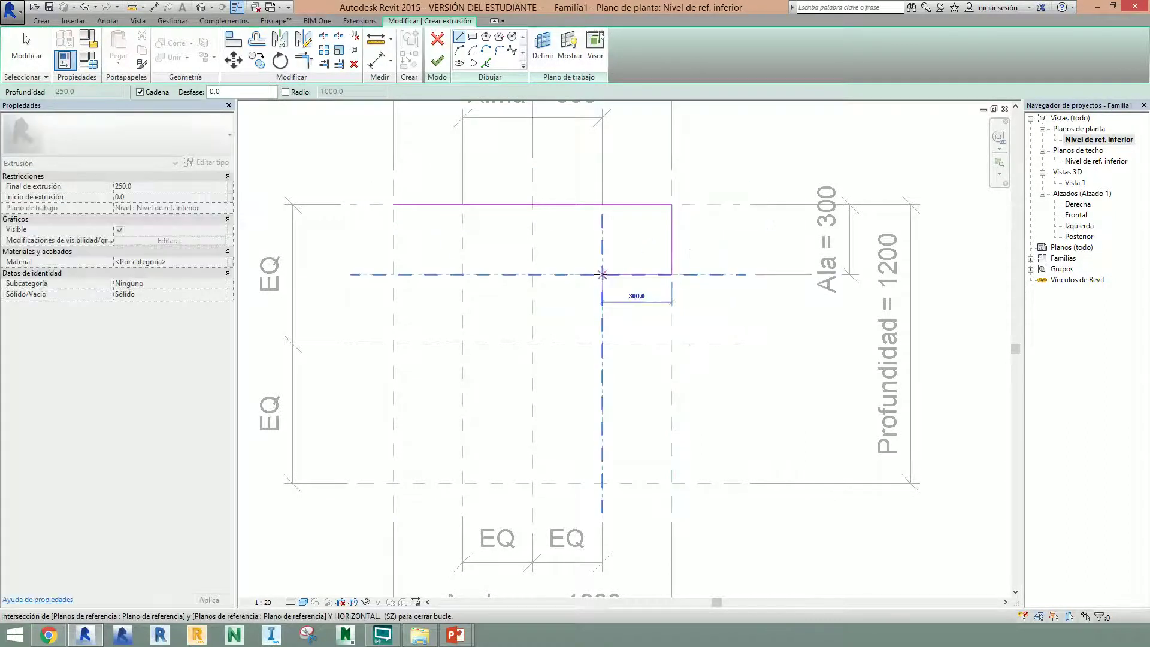
{"action": "left_click", "coordinate": [602, 274]}
{"action": "left_click", "coordinate": [602, 483]}
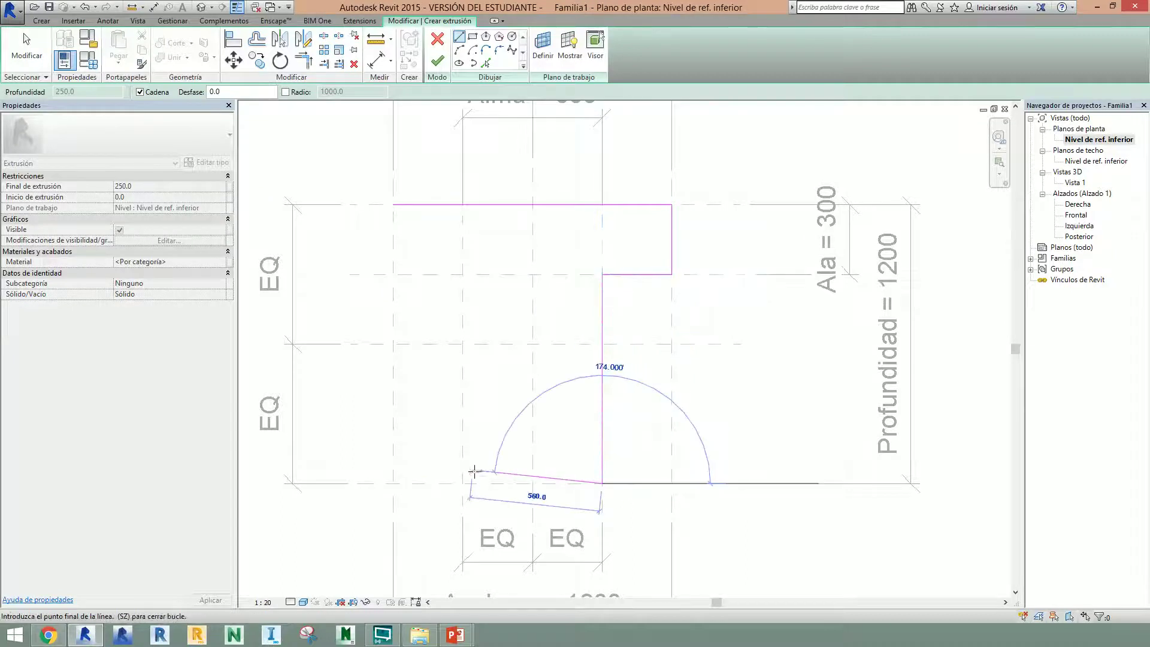
{"action": "left_click", "coordinate": [462, 483]}
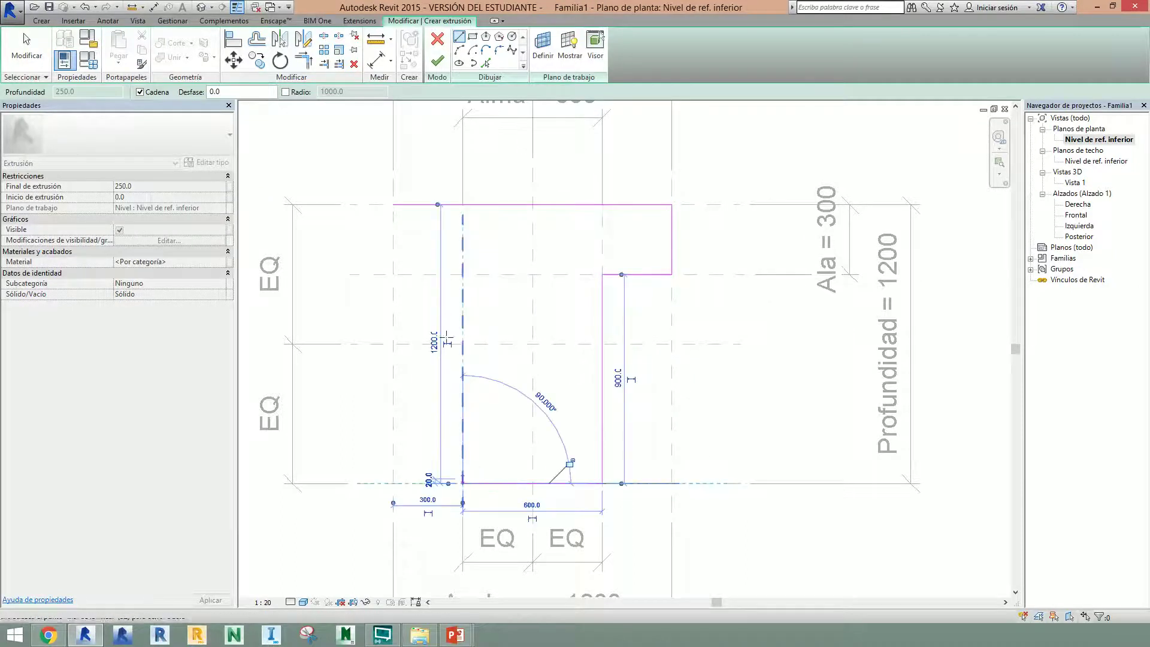
{"action": "left_click", "coordinate": [463, 274]}
{"action": "left_click", "coordinate": [392, 275]}
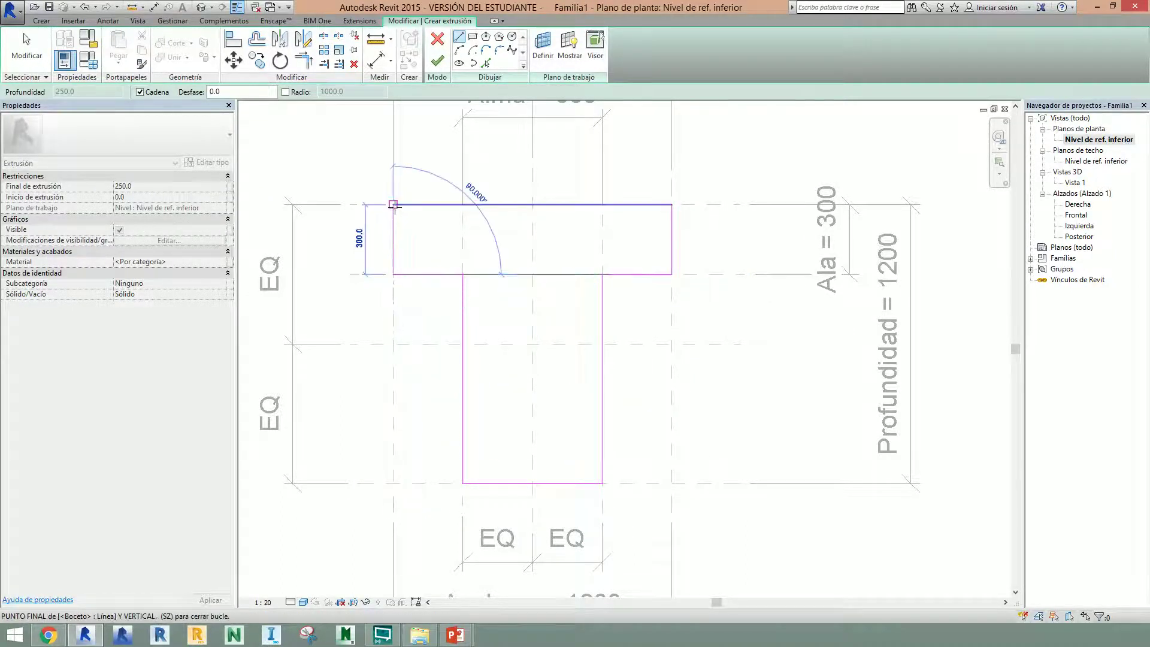
{"action": "left_click", "coordinate": [393, 204]}
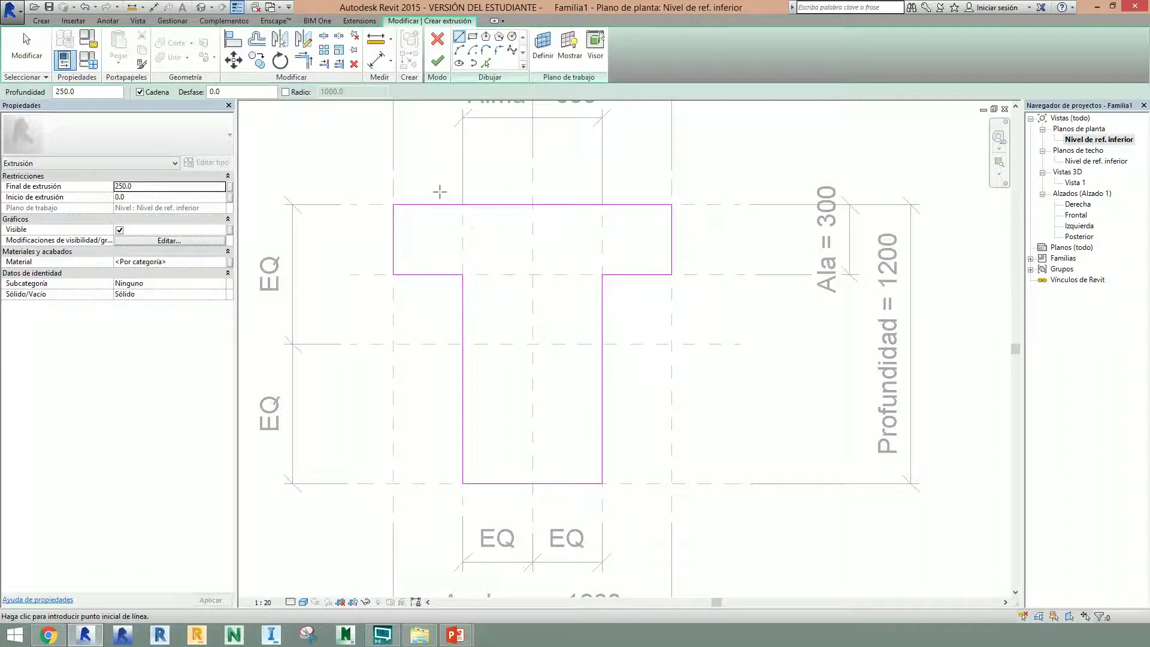
{"action": "left_click", "coordinate": [437, 60]}
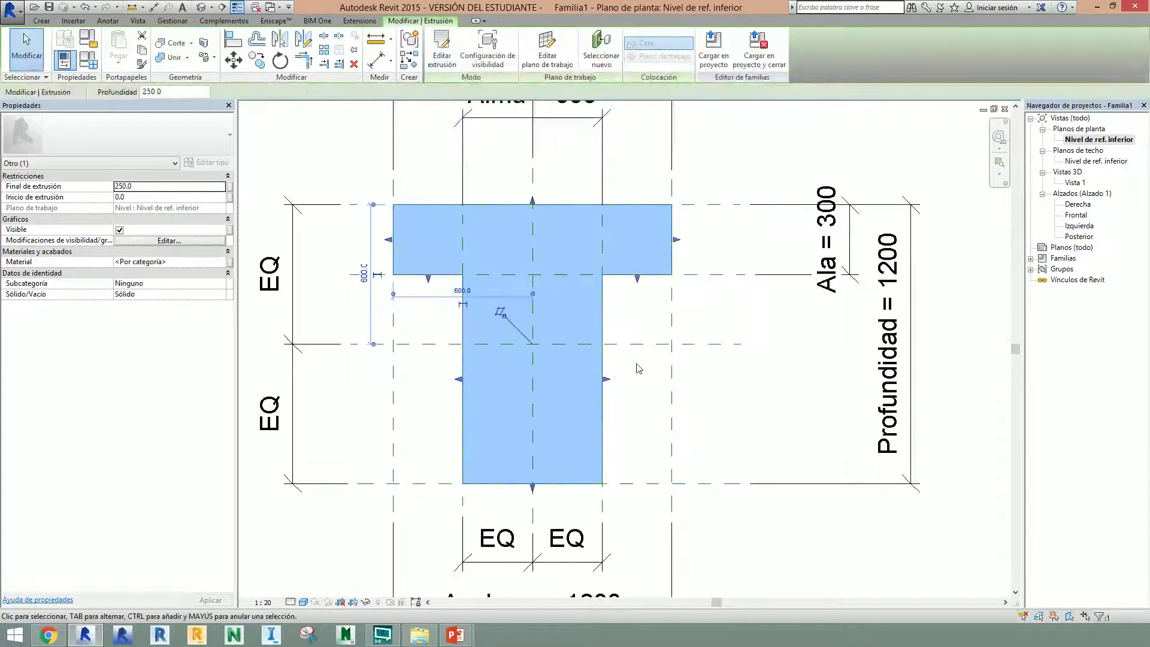
{"action": "left_click", "coordinate": [719, 401]}
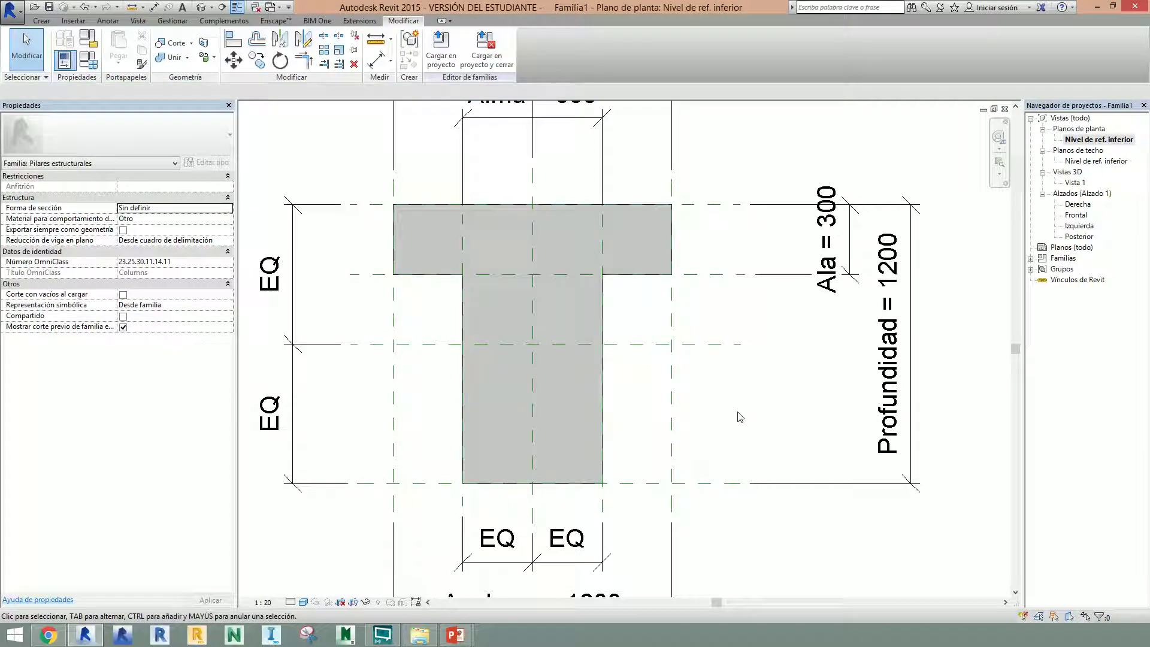
Step: In the Derecha elevation, stretch the top of the T extrusion up to the Nivel ref. superior level at 4000
{"action": "double_click", "coordinate": [1078, 205]}
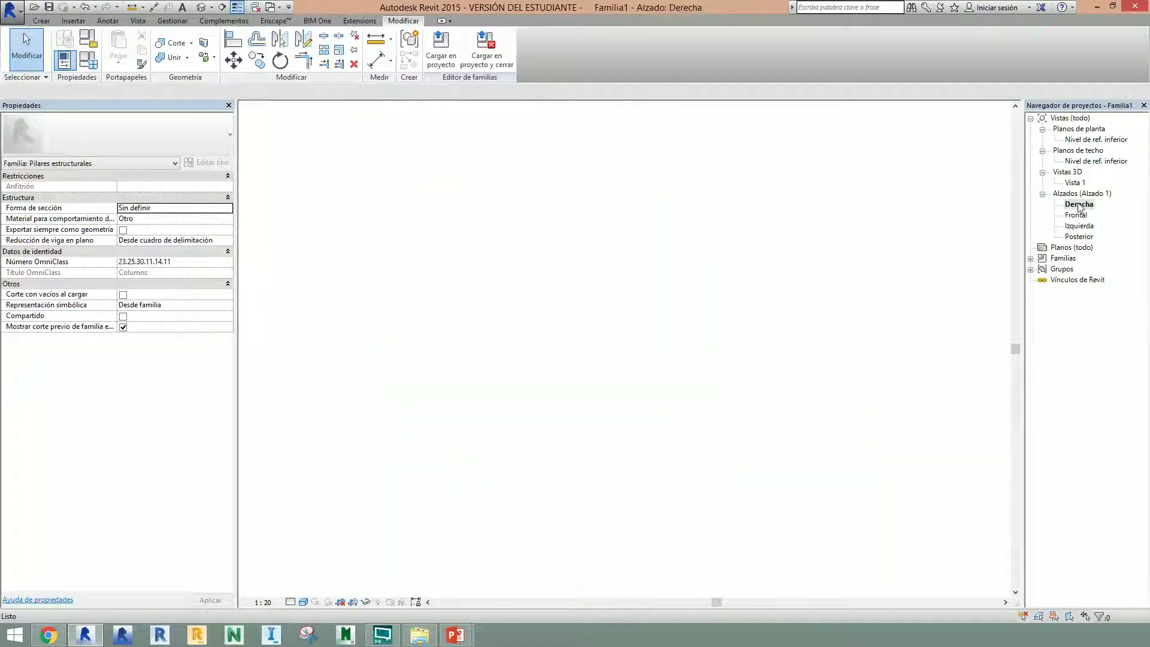
{"action": "left_click", "coordinate": [454, 504]}
{"action": "scroll", "coordinate": [456, 500], "scroll_direction": "down", "scroll_amount": 3}
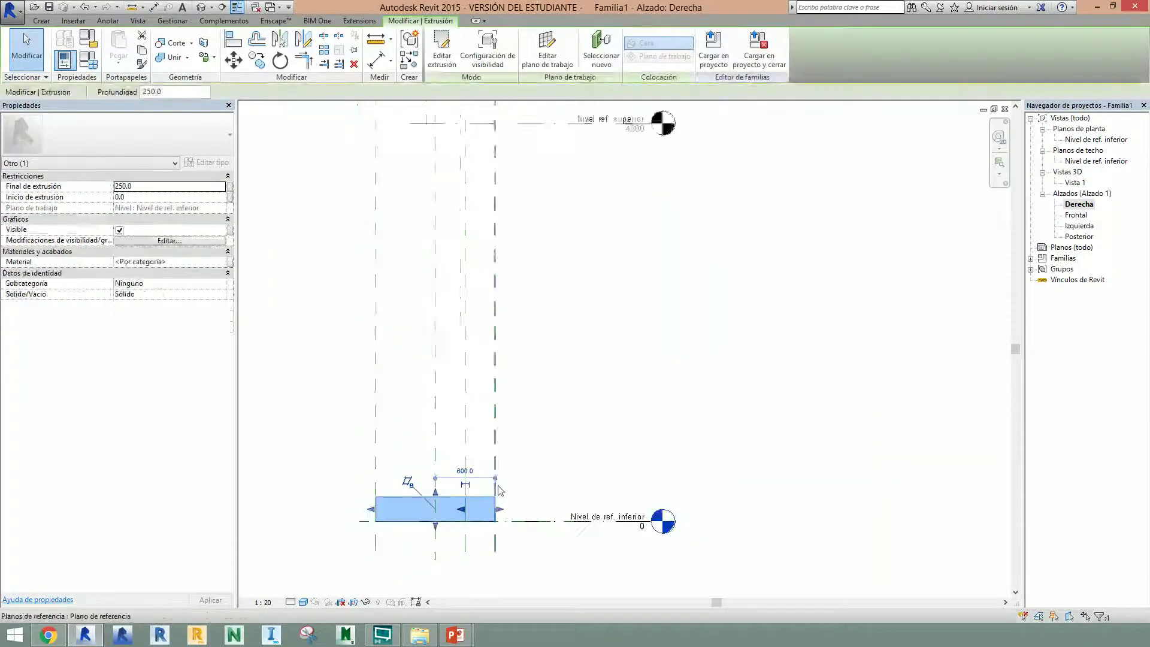
{"action": "left_click_drag", "start_coordinate": [464, 465], "coordinate": [456, 247]}
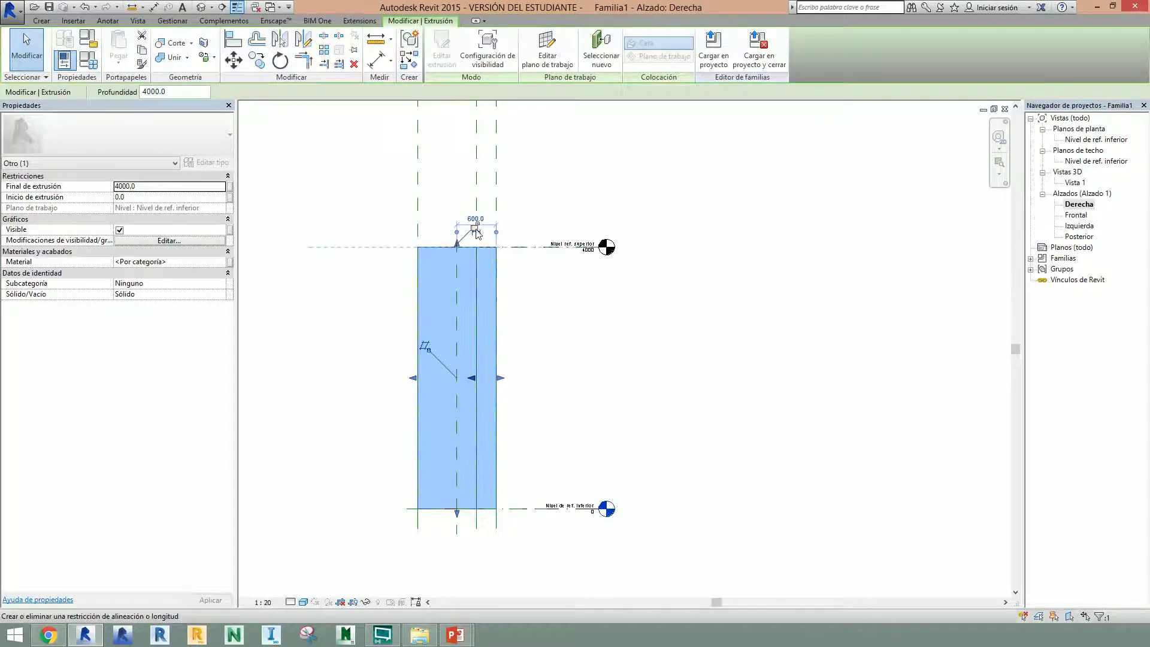
{"action": "left_click", "coordinate": [557, 342]}
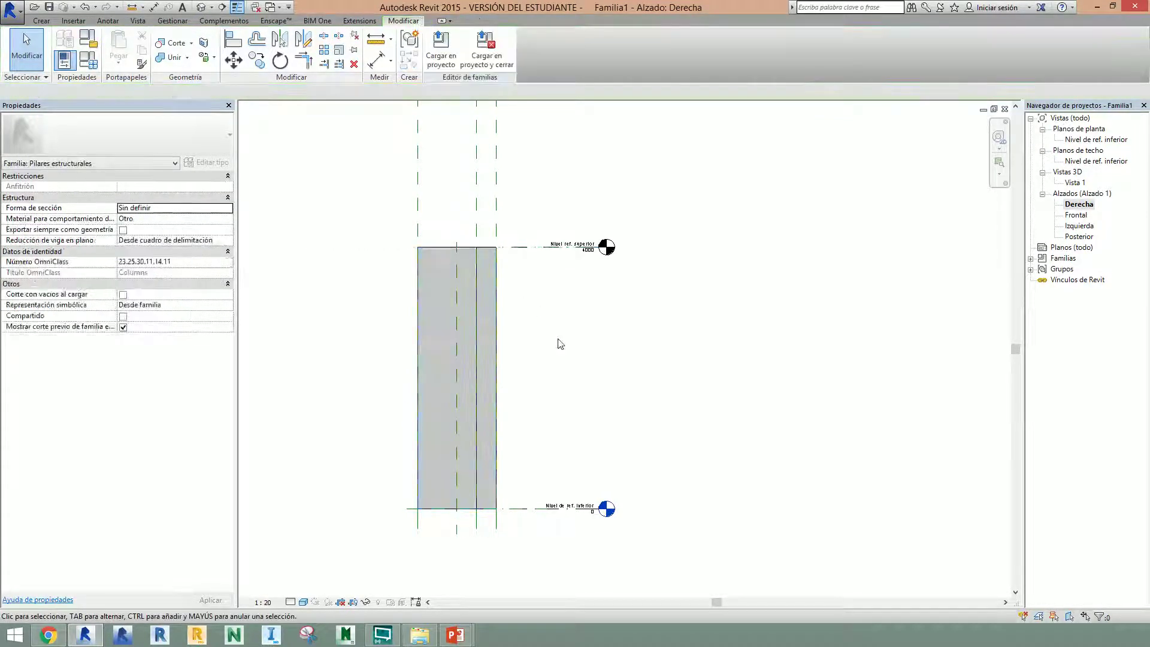
Step: In the 3D view Vista 1, set the Profundidad parameter to 1000 in the family types and apply it to the column
{"action": "double_click", "coordinate": [1075, 182]}
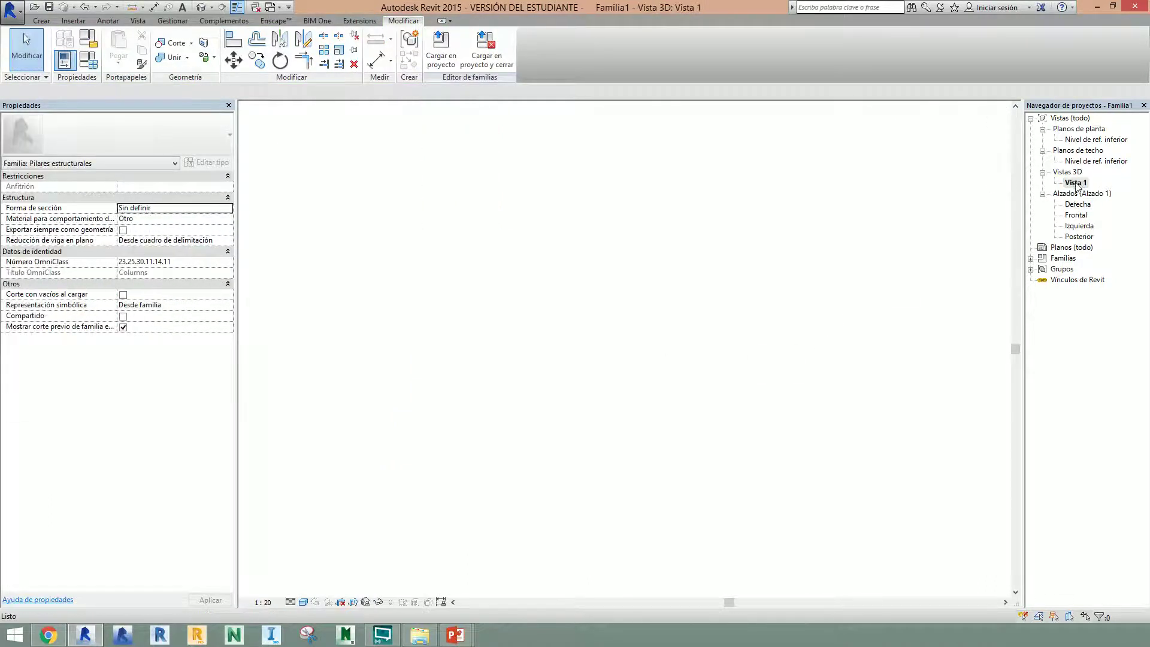
{"action": "middle_click_drag", "start_coordinate": [748, 386], "coordinate": [534, 250], "text": "shift"}
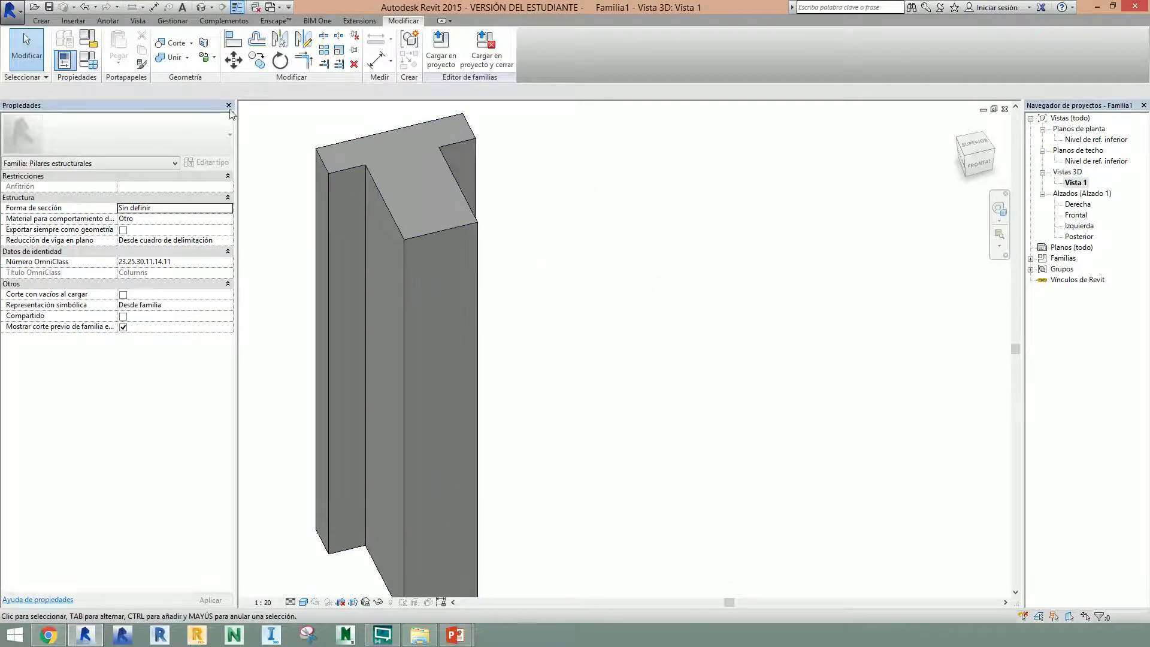
{"action": "left_click", "coordinate": [88, 60]}
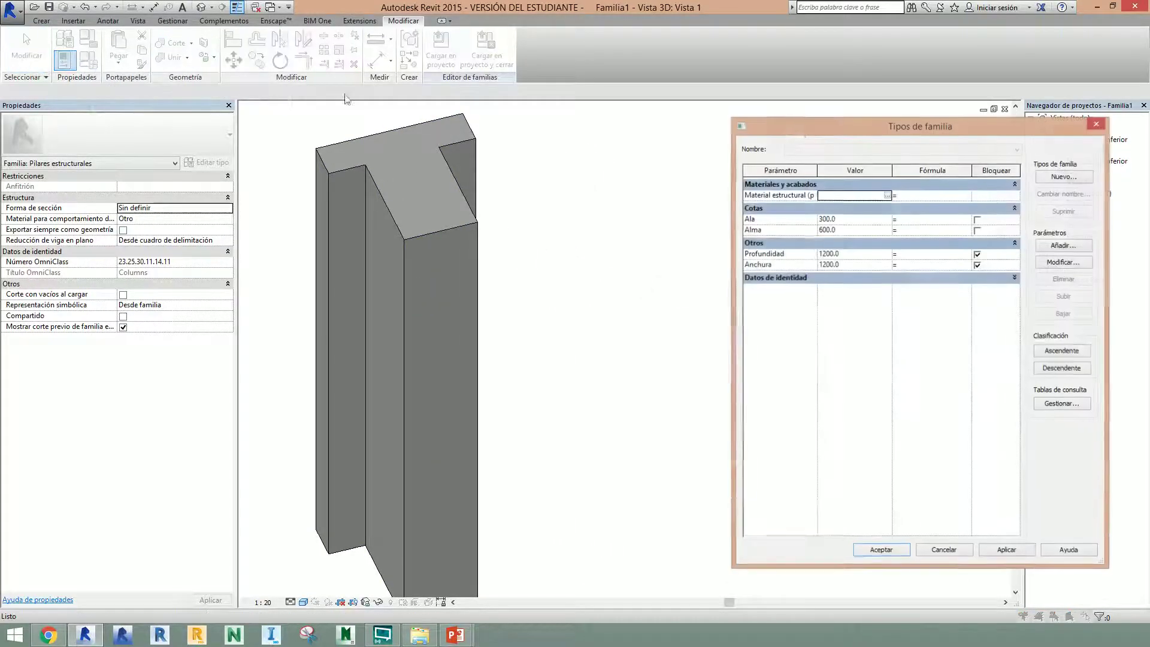
{"action": "left_click_drag", "start_coordinate": [904, 138], "coordinate": [762, 141]}
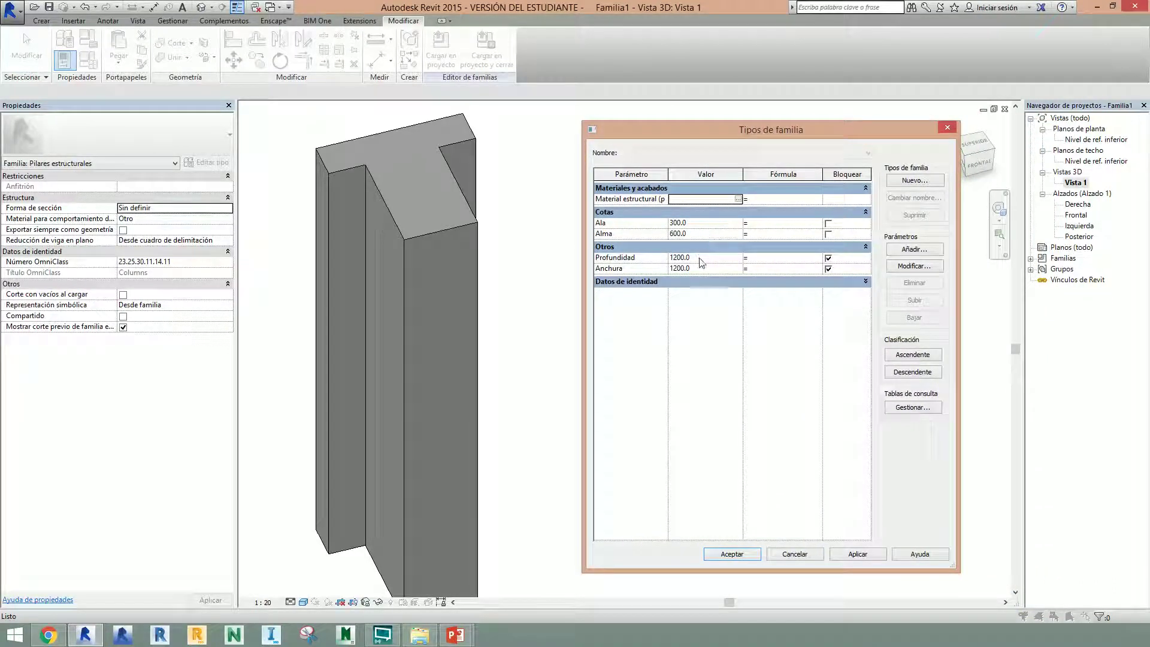
{"action": "left_click", "coordinate": [717, 257]}
{"action": "type", "text": "1"}
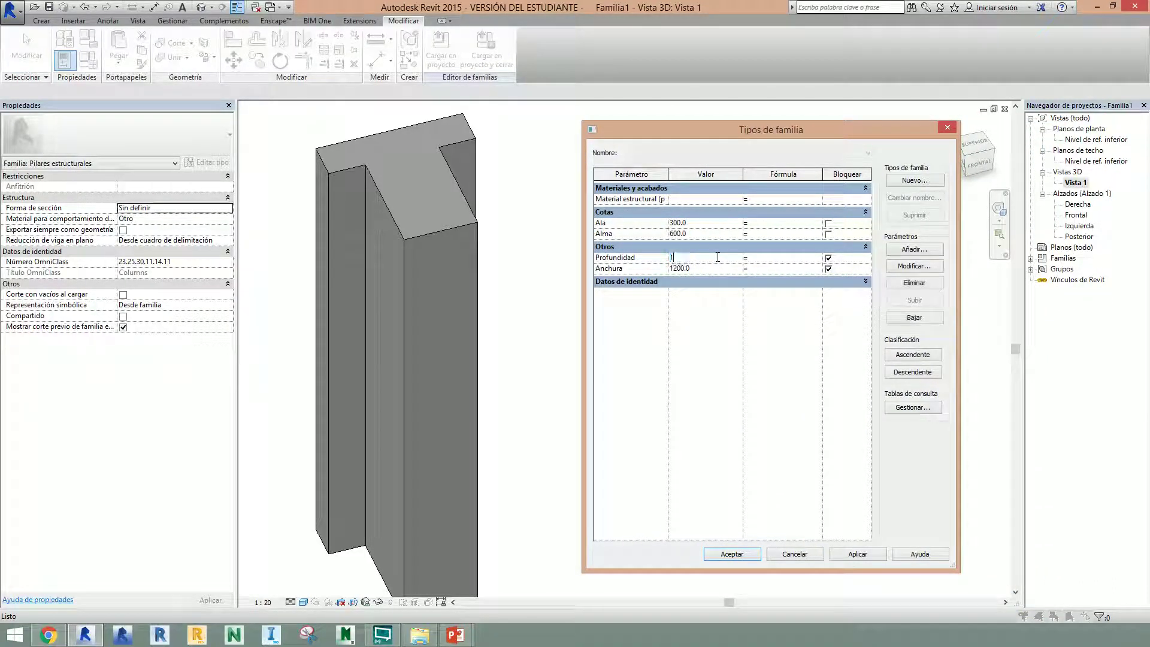
{"action": "type", "text": "000"}
{"action": "left_click", "coordinate": [871, 556]}
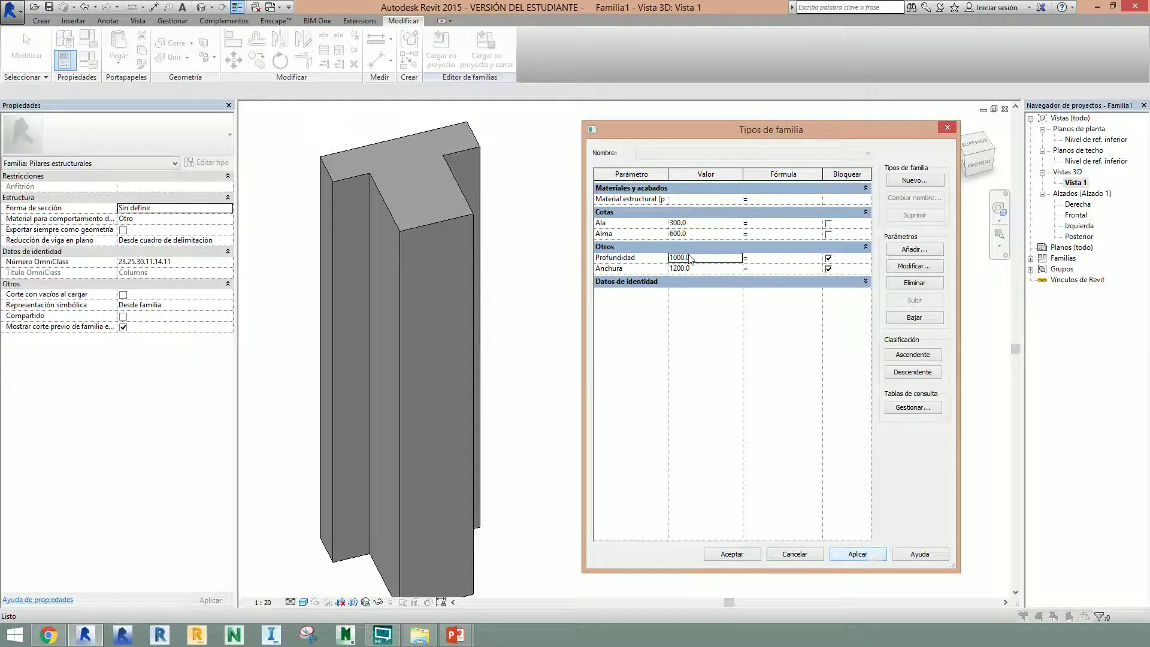
Step: Set the Anchura parameter to 800 and apply it to the column
{"action": "left_click", "coordinate": [718, 268]}
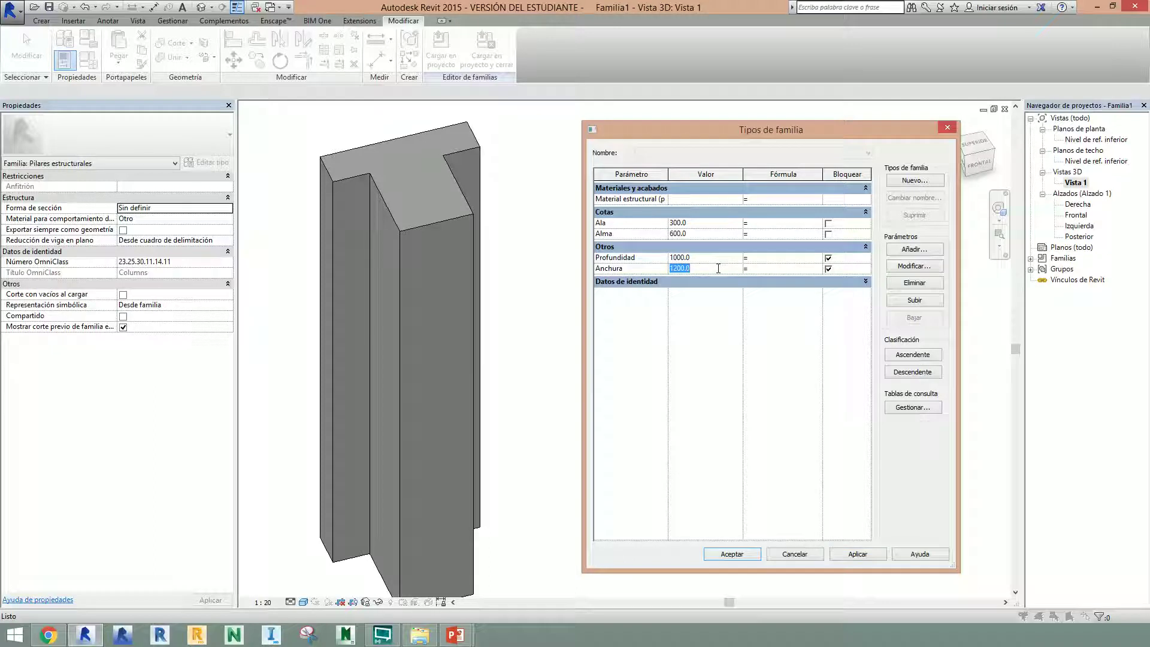
{"action": "type", "text": "800"}
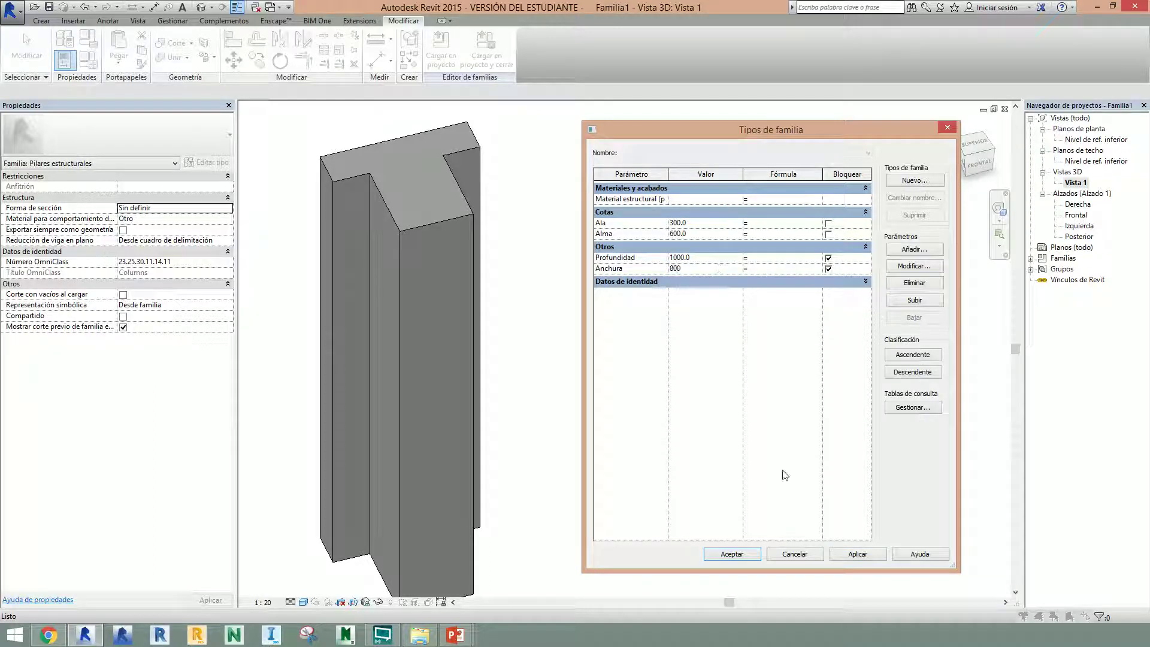
{"action": "left_click", "coordinate": [867, 556]}
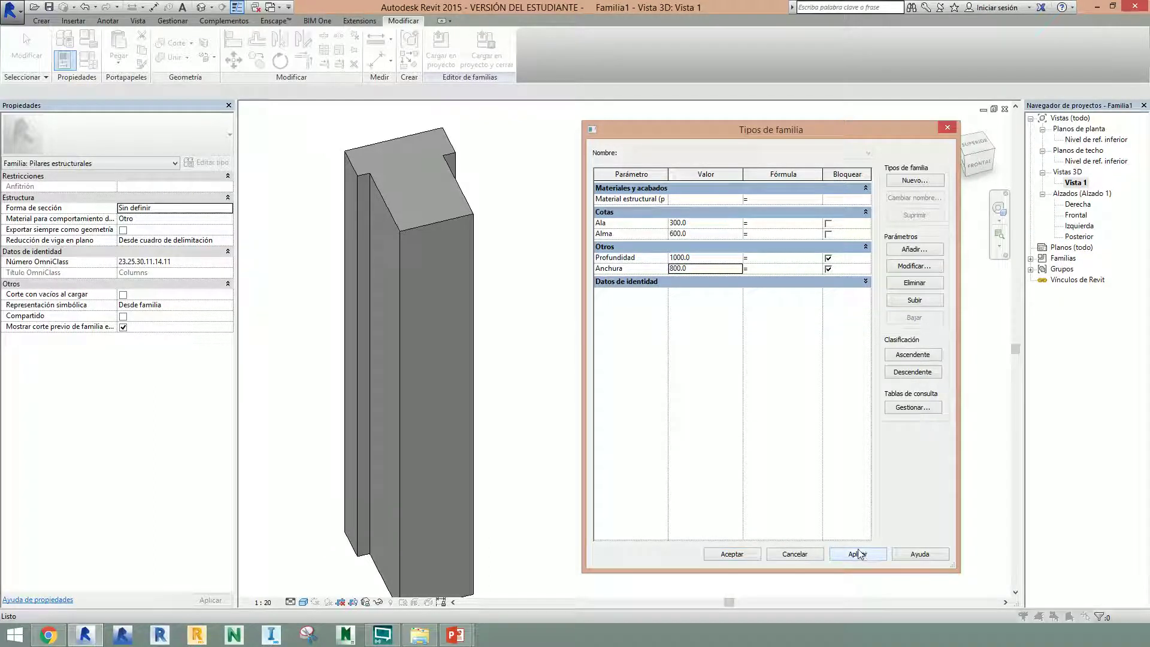
Step: Set the Alma and Ala parameters to 250, apply them to the column and accept the family types
{"action": "left_click", "coordinate": [700, 234]}
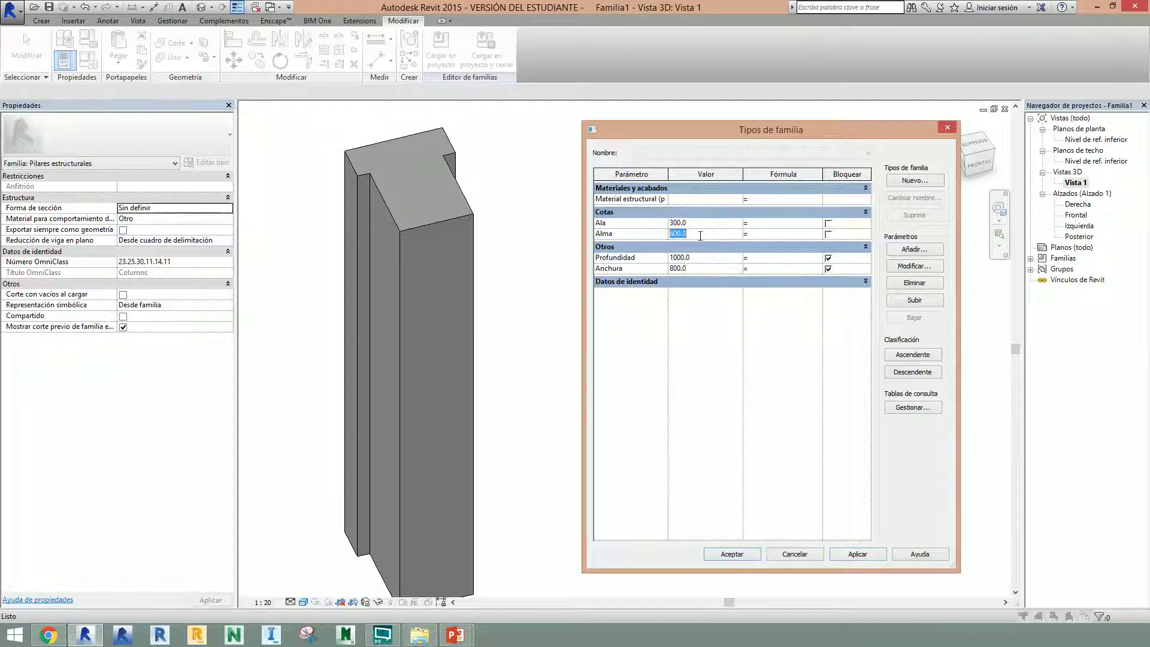
{"action": "left_click", "coordinate": [704, 222]}
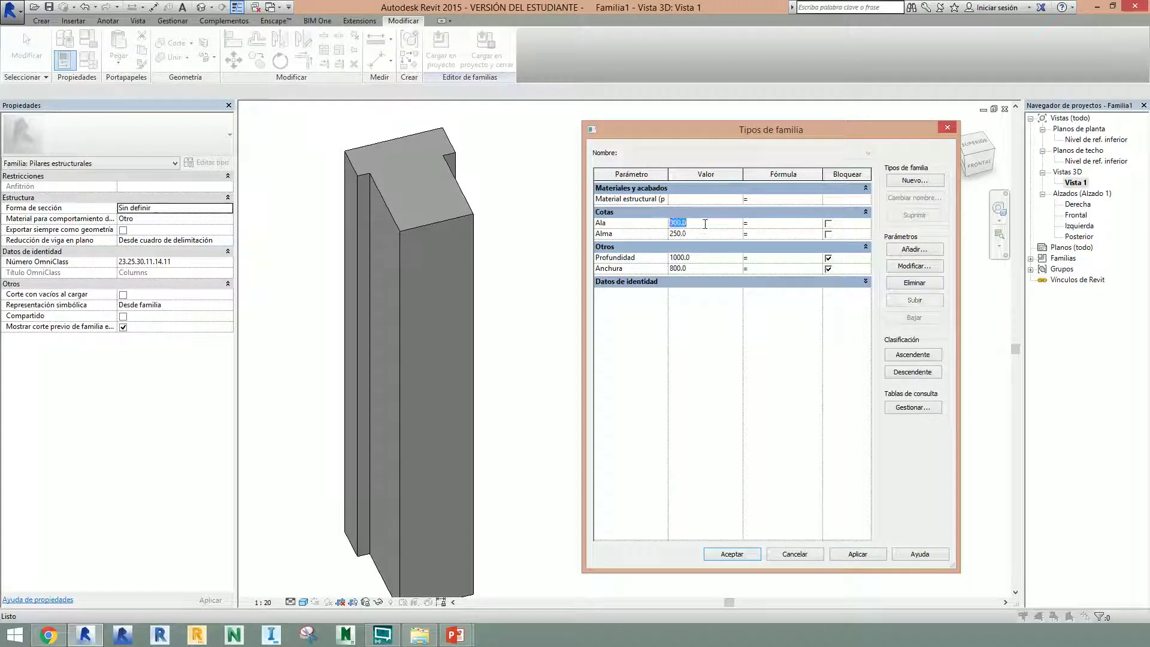
{"action": "type", "text": "250"}
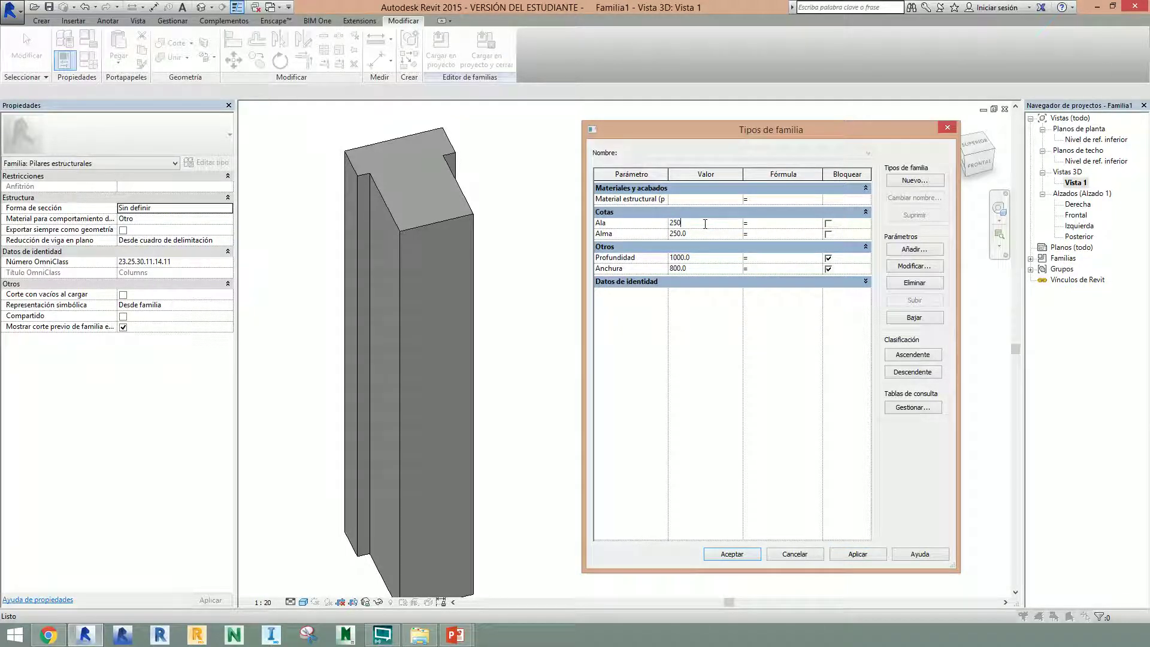
{"action": "left_click", "coordinate": [861, 555]}
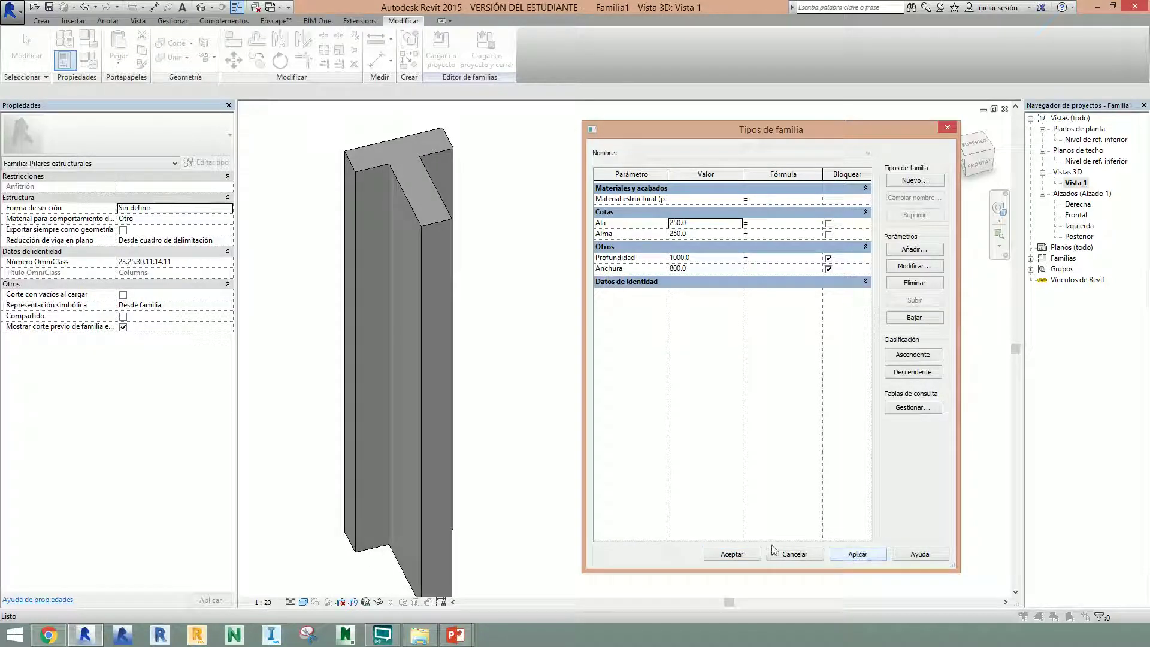
{"action": "left_click", "coordinate": [732, 554]}
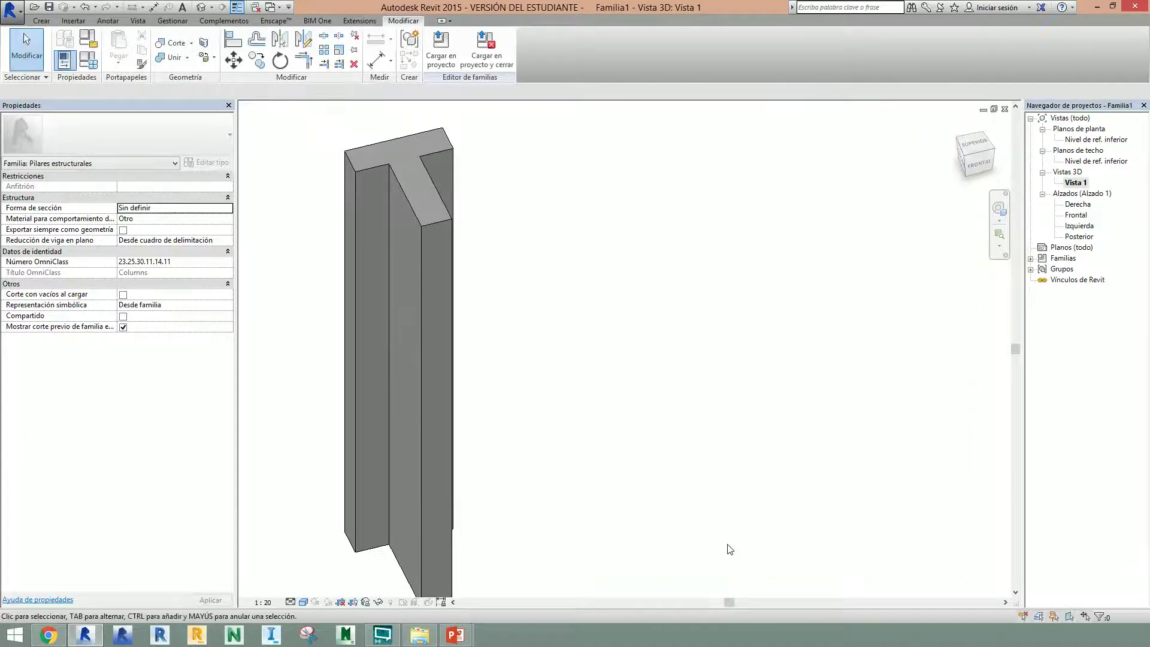
Step: Inspect the T-shaped column in 3D, then close all of the family's views without saving it
{"action": "middle_click_drag", "start_coordinate": [639, 443], "coordinate": [735, 412], "text": "shift"}
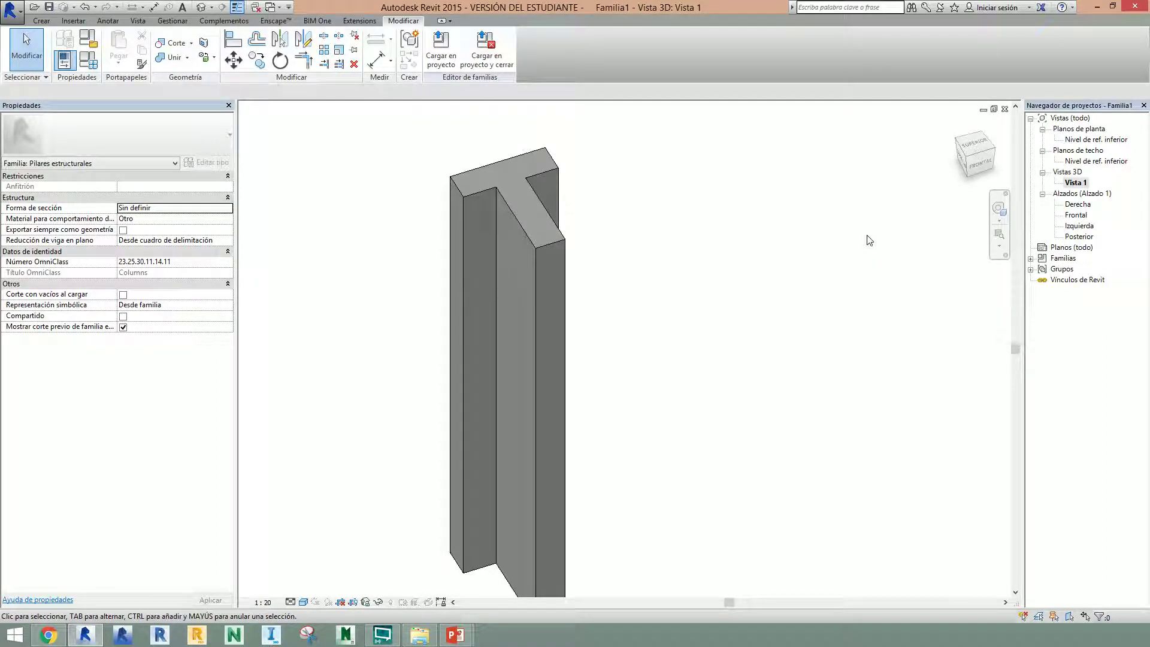
{"action": "mouse_move", "coordinate": [766, 300]}
{"action": "middle_mouse_down"}
{"action": "mouse_move", "coordinate": [667, 328]}
{"action": "mouse_move", "coordinate": [803, 302]}
{"action": "mouse_move", "coordinate": [783, 295]}
{"action": "mouse_move", "coordinate": [736, 311]}
{"action": "mouse_move", "coordinate": [739, 264]}
{"action": "middle_mouse_up"}
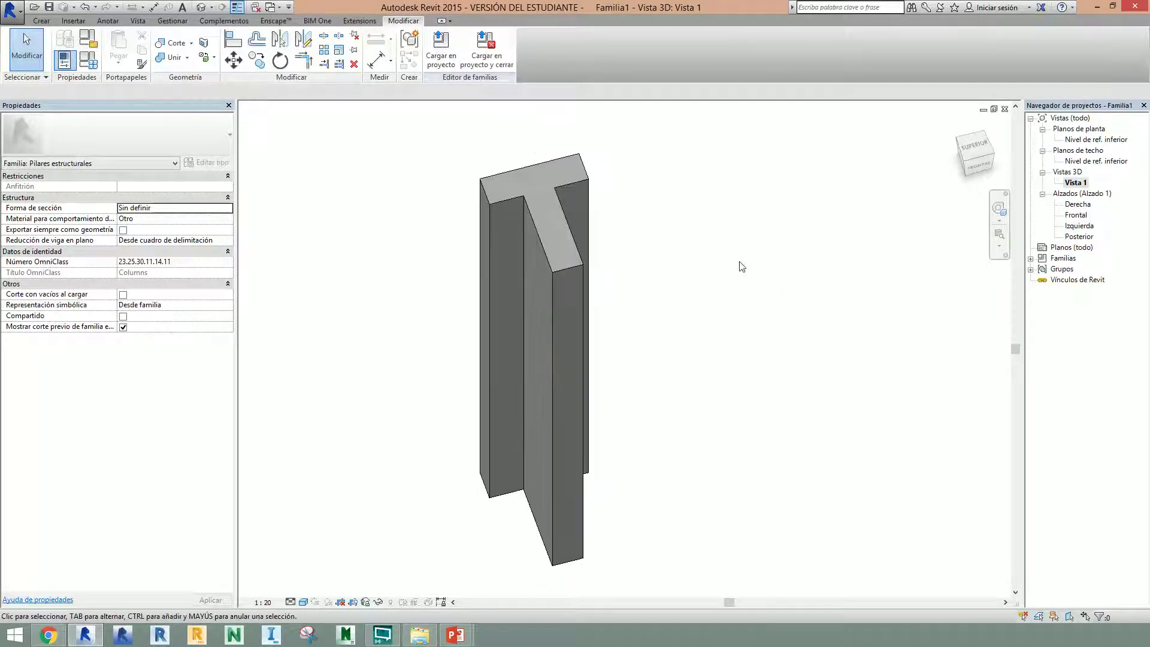
{"action": "middle_click_drag", "start_coordinate": [868, 240], "coordinate": [937, 150], "text": "shift"}
{"action": "left_click", "coordinate": [1005, 110]}
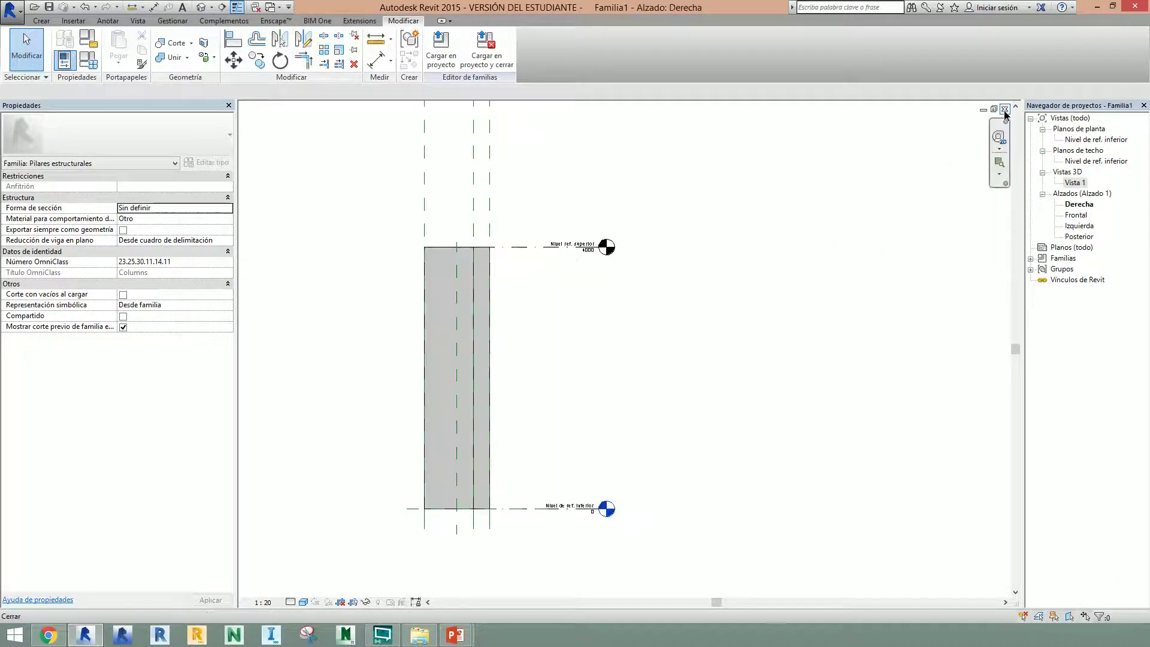
{"action": "left_click", "coordinate": [1004, 109]}
{"action": "left_click", "coordinate": [1004, 110]}
{"action": "left_click", "coordinate": [1004, 110]}
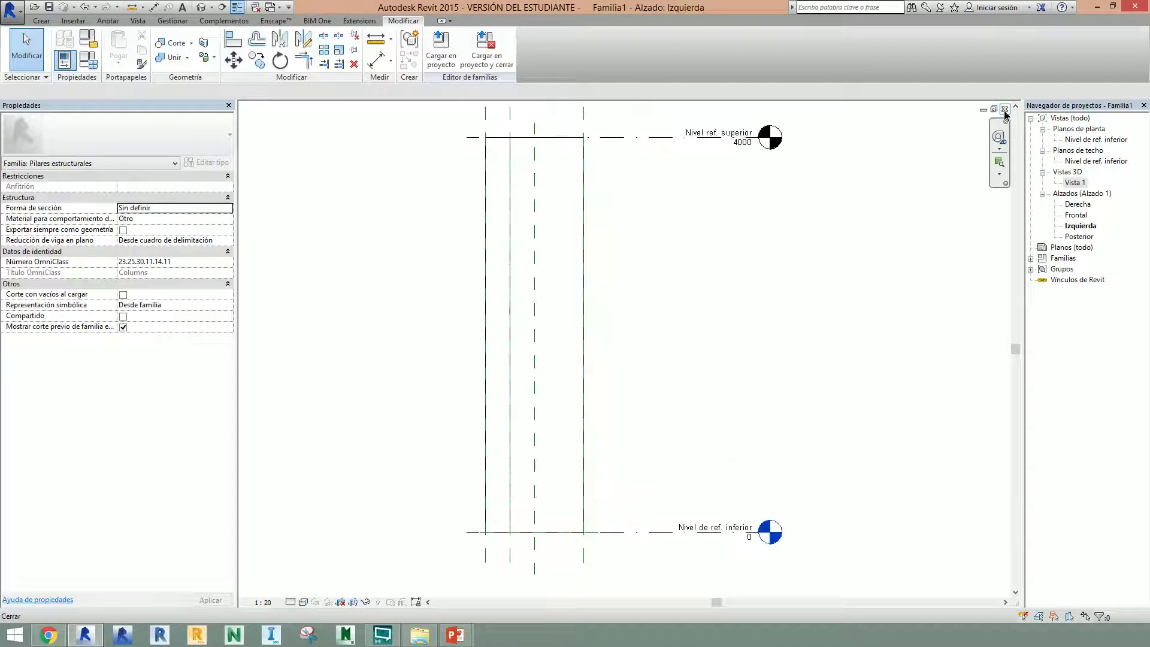
{"action": "left_click", "coordinate": [1005, 109]}
{"action": "left_click", "coordinate": [1005, 110]}
{"action": "key", "text": "n"}
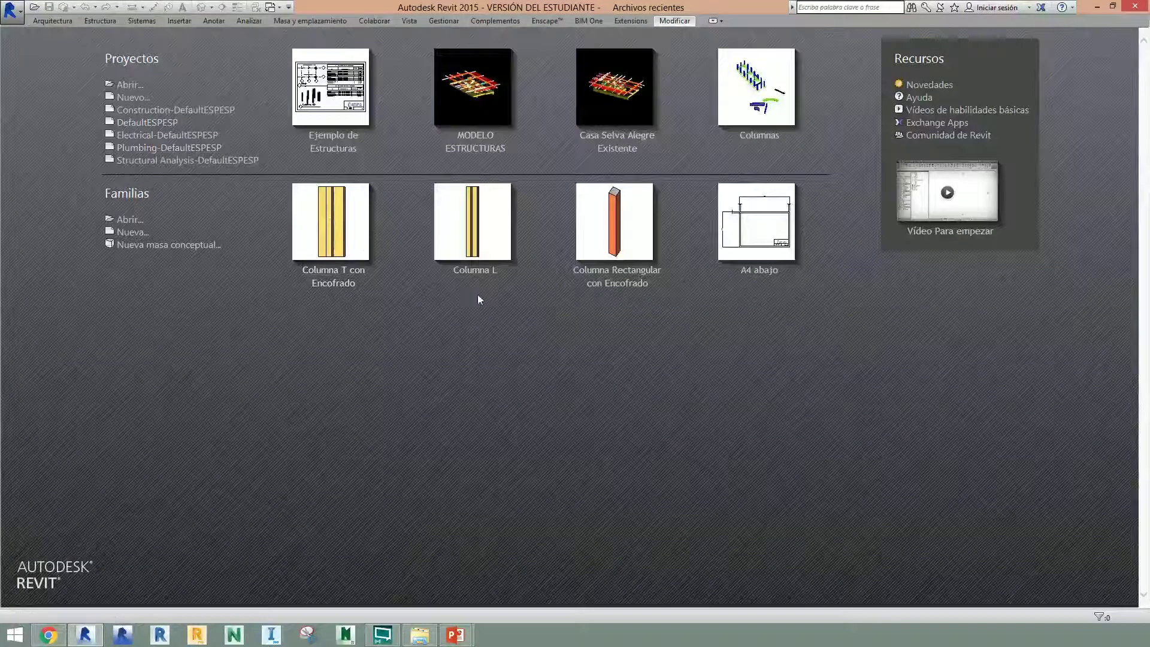
Step: Create a new family from the Pilar estructural métrico.rft template
{"action": "left_click", "coordinate": [134, 99]}
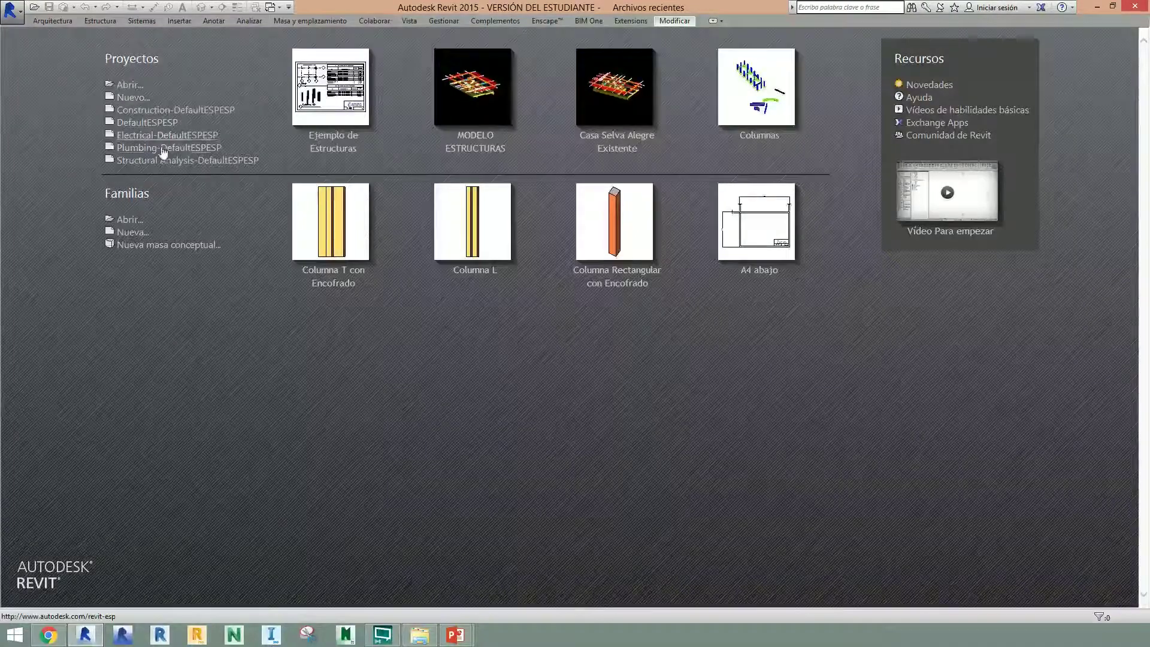
{"action": "left_click", "coordinate": [133, 232]}
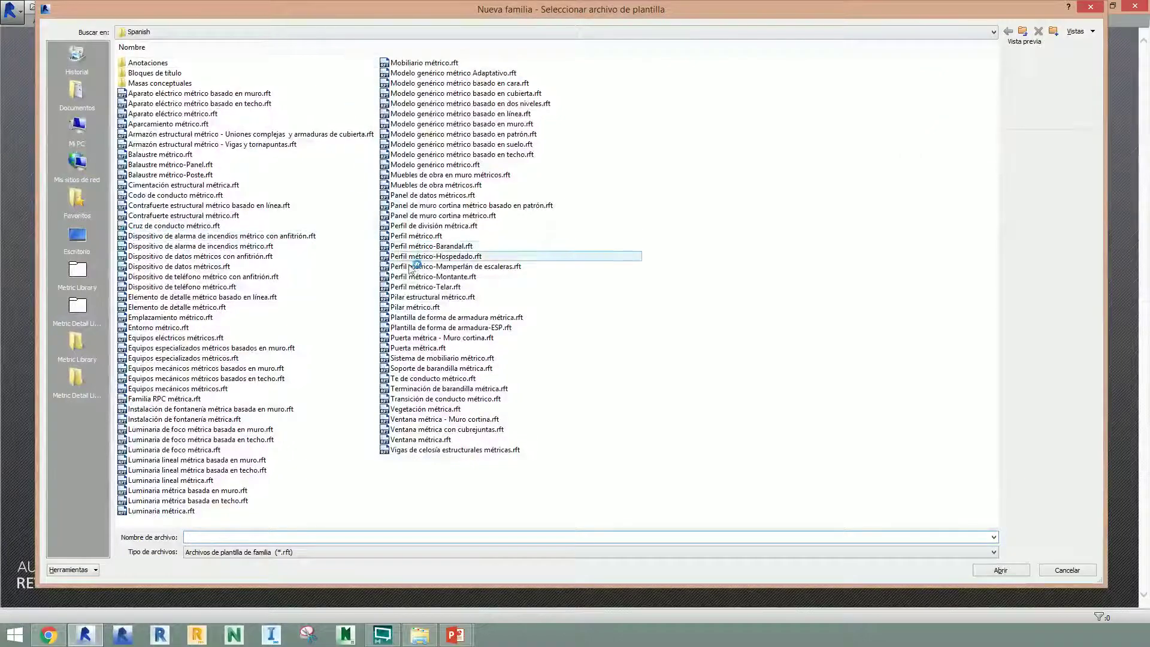
{"action": "left_click", "coordinate": [433, 298]}
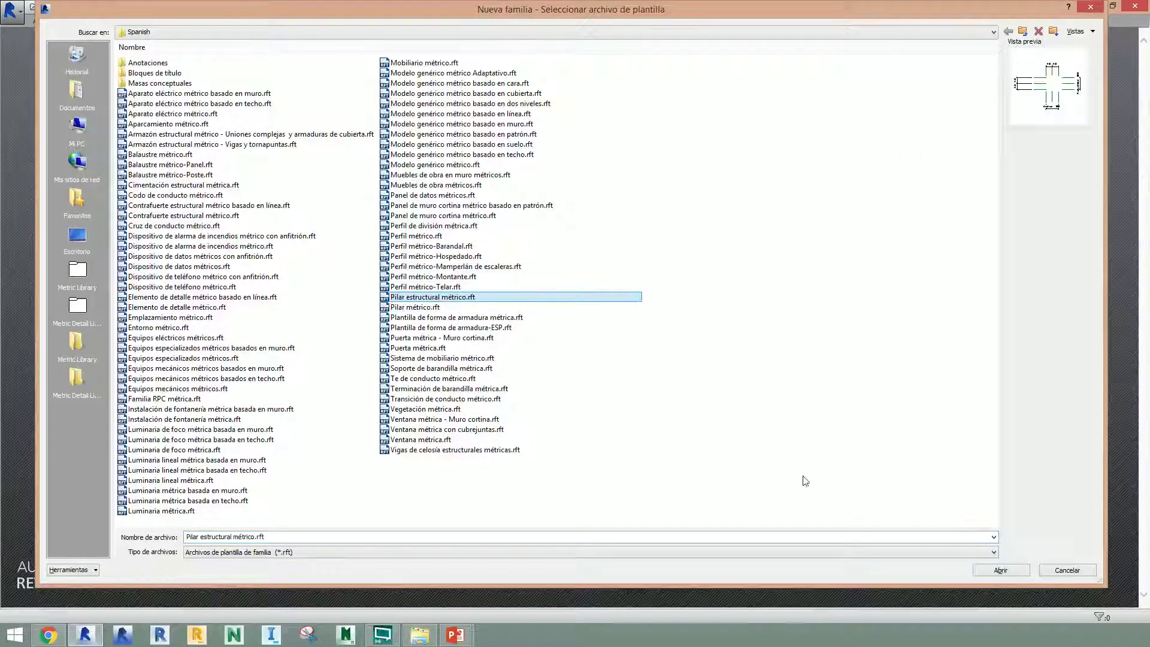
{"action": "left_click", "coordinate": [982, 572]}
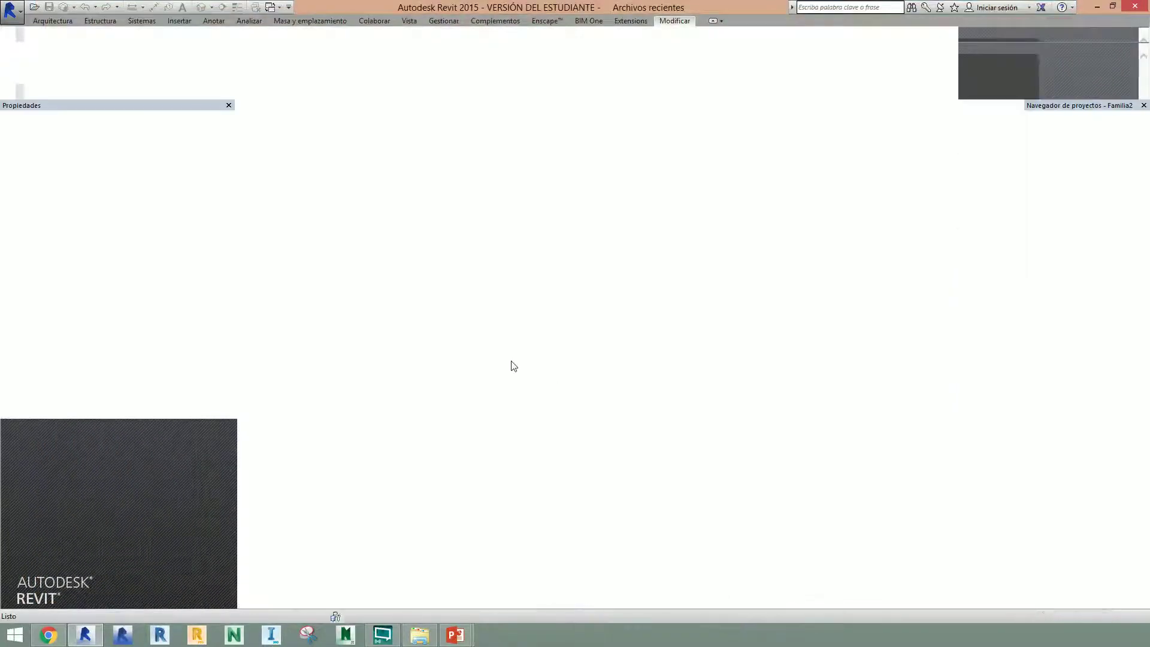
Step: Delete the template's dimensions and outer reference planes in the plan, keeping only the two central planes
{"action": "middle_click_drag", "start_coordinate": [753, 452], "coordinate": [740, 450]}
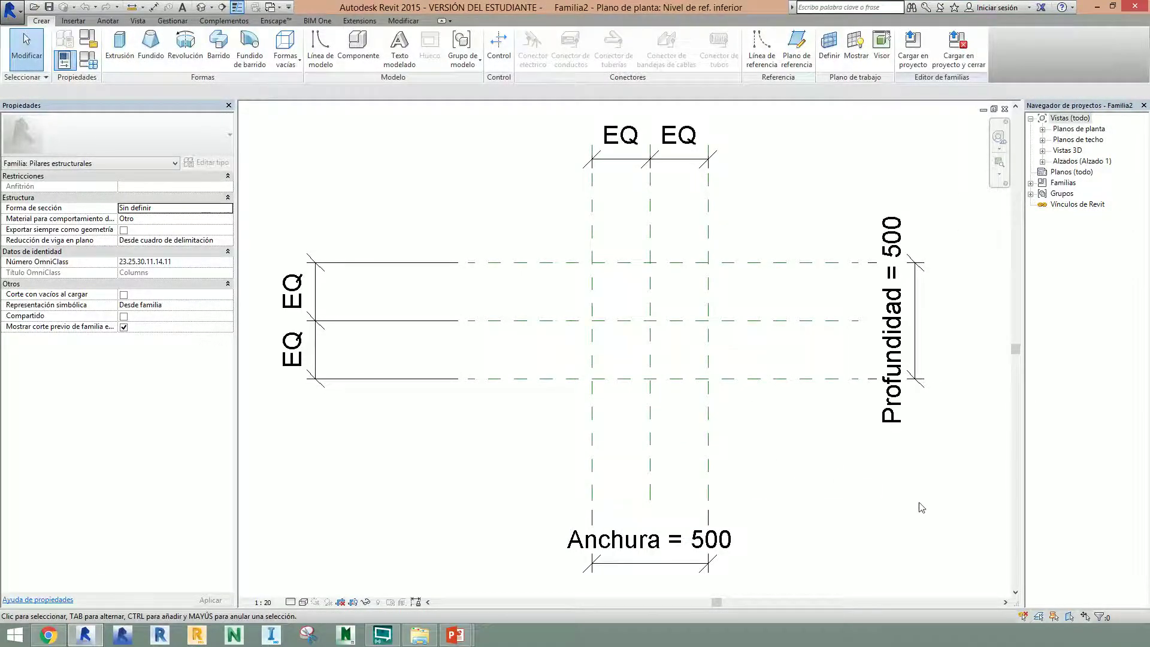
{"action": "scroll", "coordinate": [952, 524], "scroll_direction": "down", "scroll_amount": 3}
{"action": "left_click_drag", "start_coordinate": [922, 562], "coordinate": [323, 146]}
{"action": "key", "text": "Delete"}
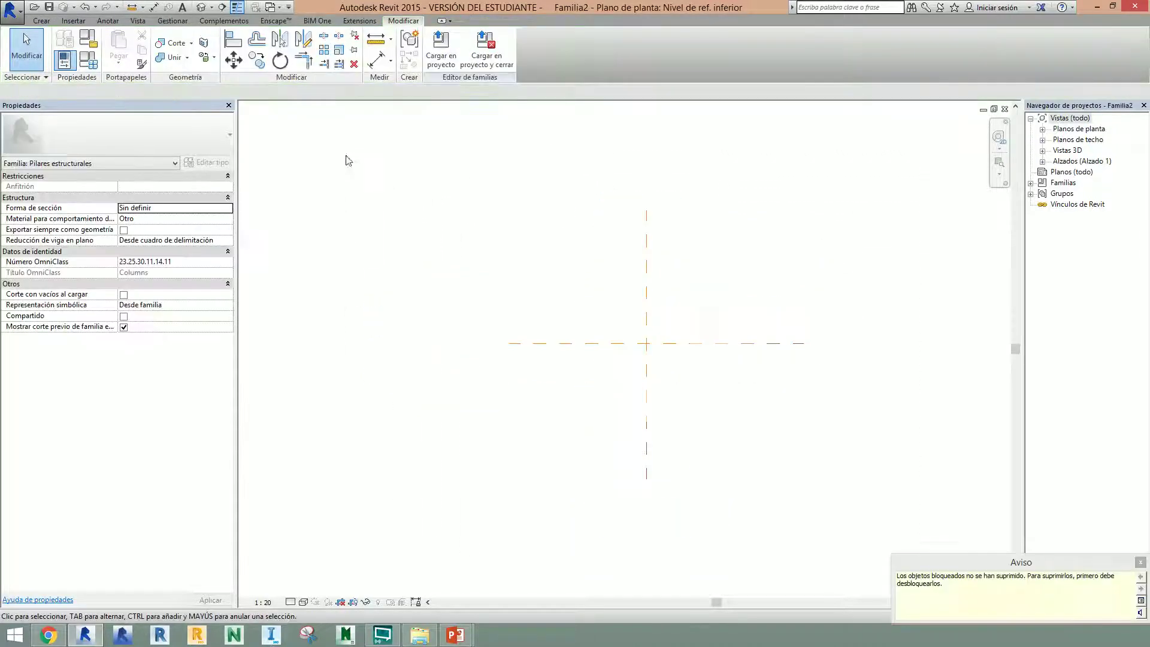
{"action": "left_click", "coordinate": [718, 377]}
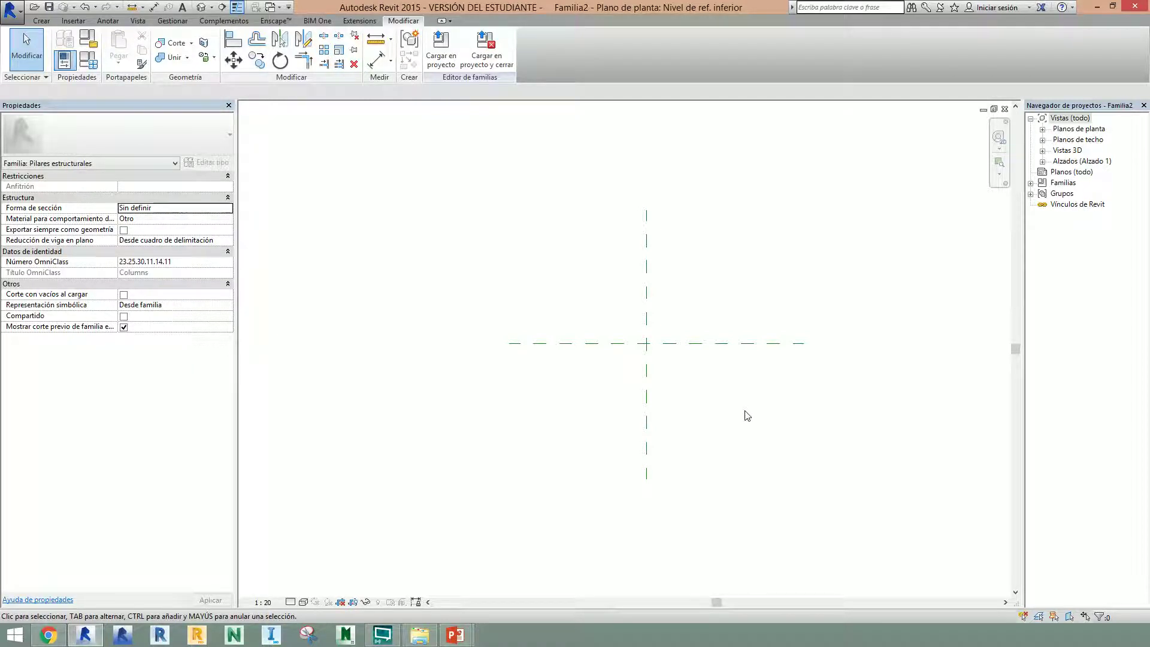
Step: Draw horizontal reference planes about 460 above and 551 below the centre, and vertical ones about 640 right and 687 left of it
{"action": "key", "text": "r"}
{"action": "key", "text": "p"}
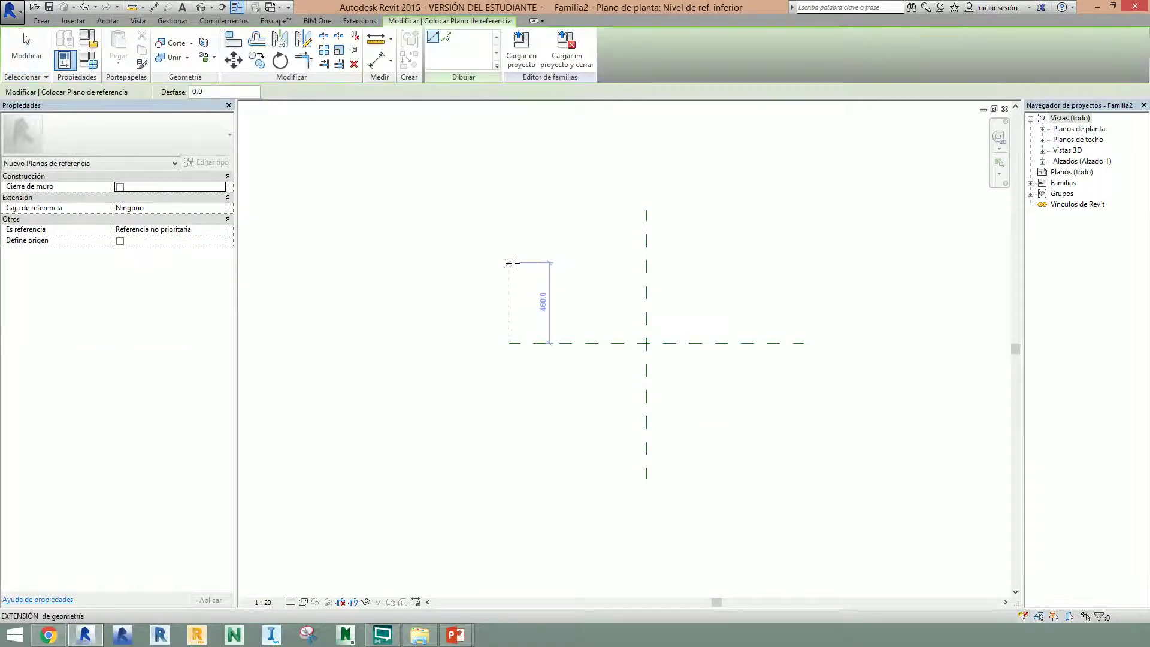
{"action": "left_click", "coordinate": [509, 263]}
{"action": "left_click", "coordinate": [786, 262]}
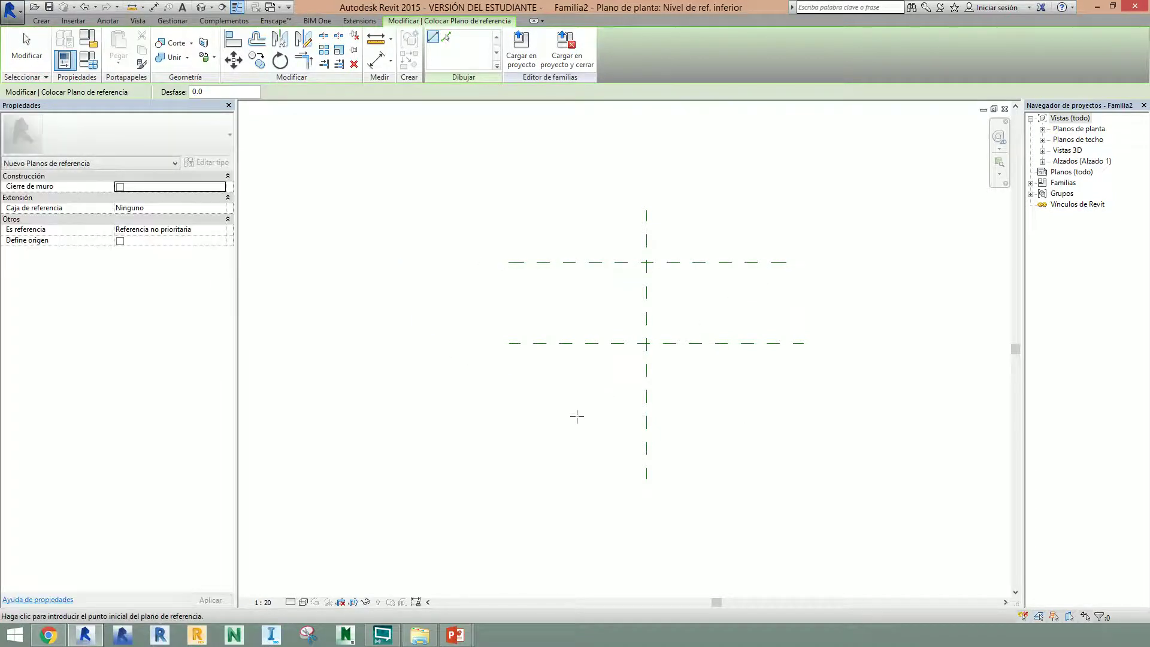
{"action": "left_click", "coordinate": [497, 440]}
{"action": "left_click", "coordinate": [803, 439]}
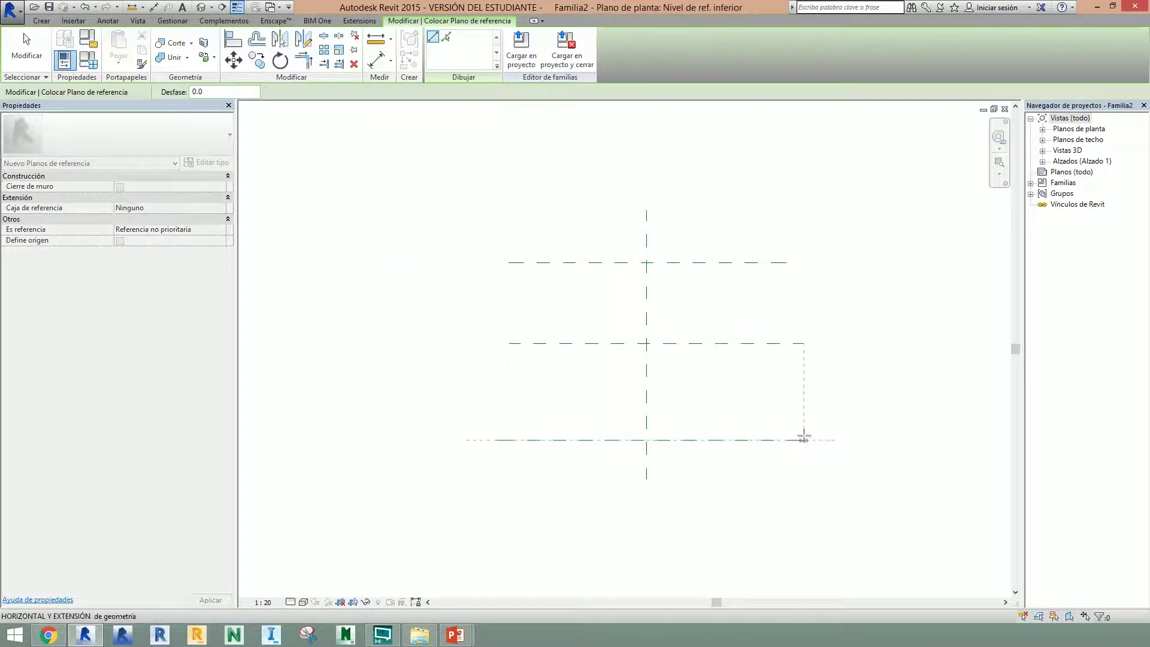
{"action": "left_click", "coordinate": [758, 211]}
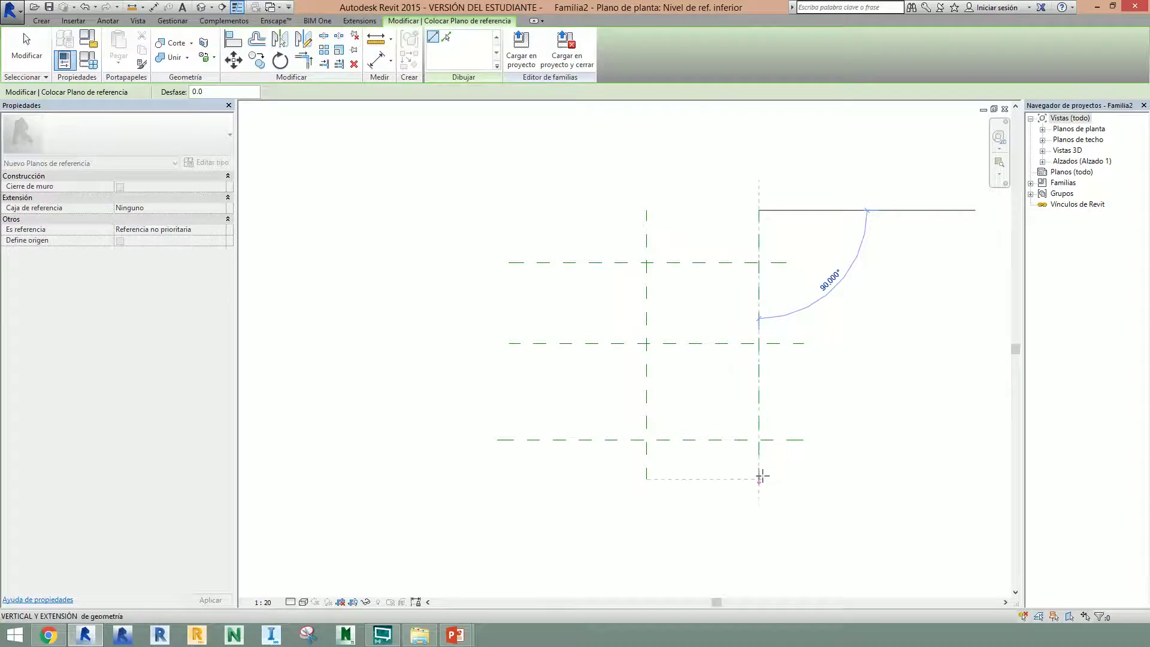
{"action": "left_click", "coordinate": [758, 478]}
{"action": "left_click", "coordinate": [526, 225]}
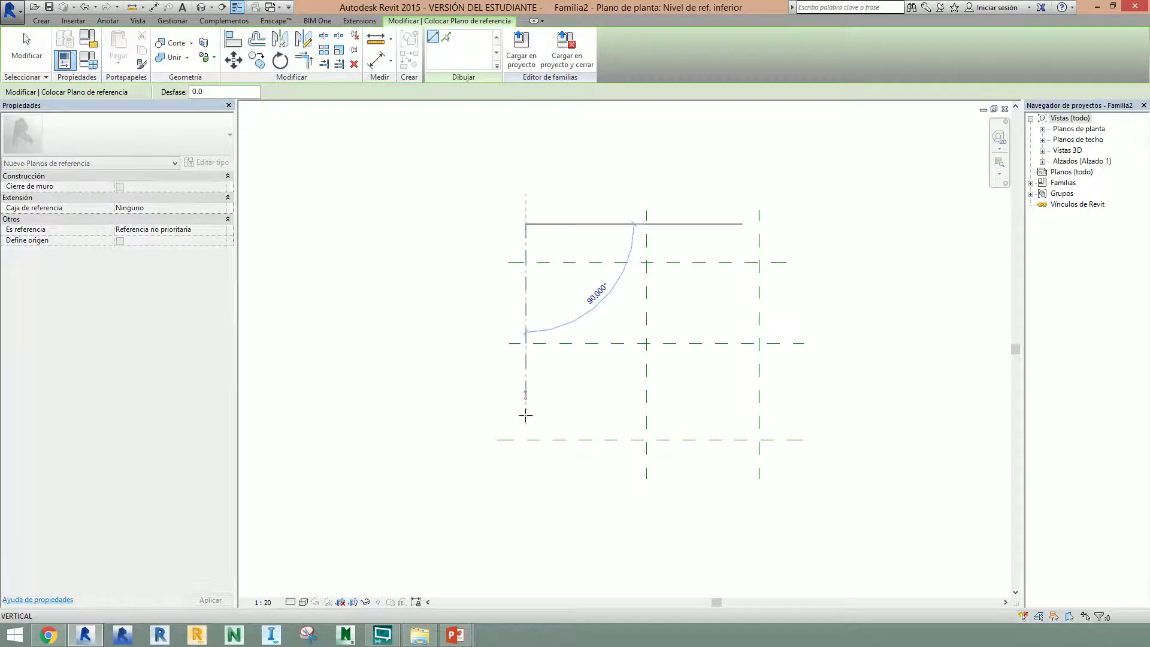
{"action": "left_click", "coordinate": [526, 473]}
Step: Add a reference plane between the upper and central horizontals, and a vertical one about 293 inside the leftmost plane
{"action": "left_click", "coordinate": [496, 309]}
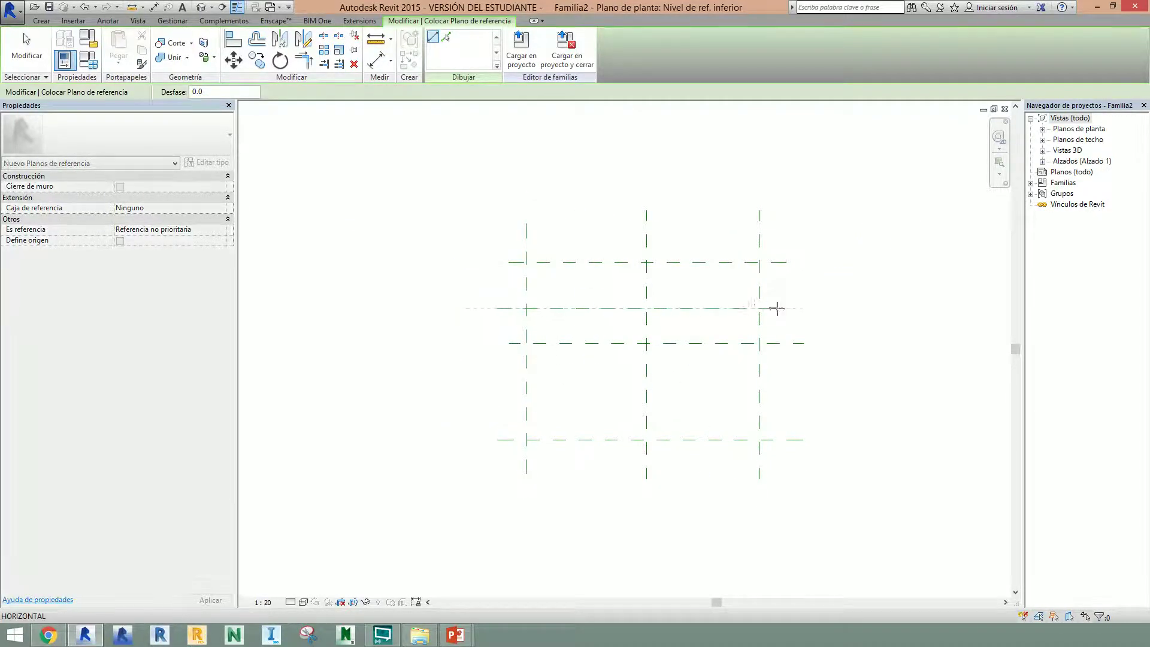
{"action": "left_click", "coordinate": [834, 302]}
{"action": "left_click", "coordinate": [577, 200]}
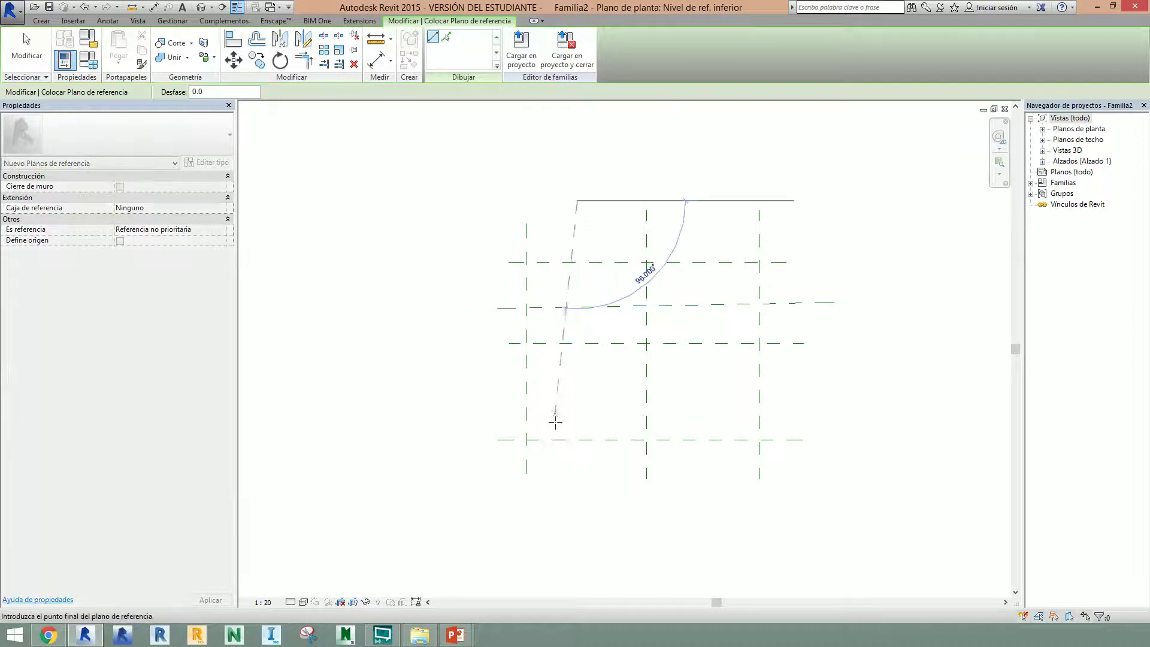
{"action": "left_click", "coordinate": [581, 506]}
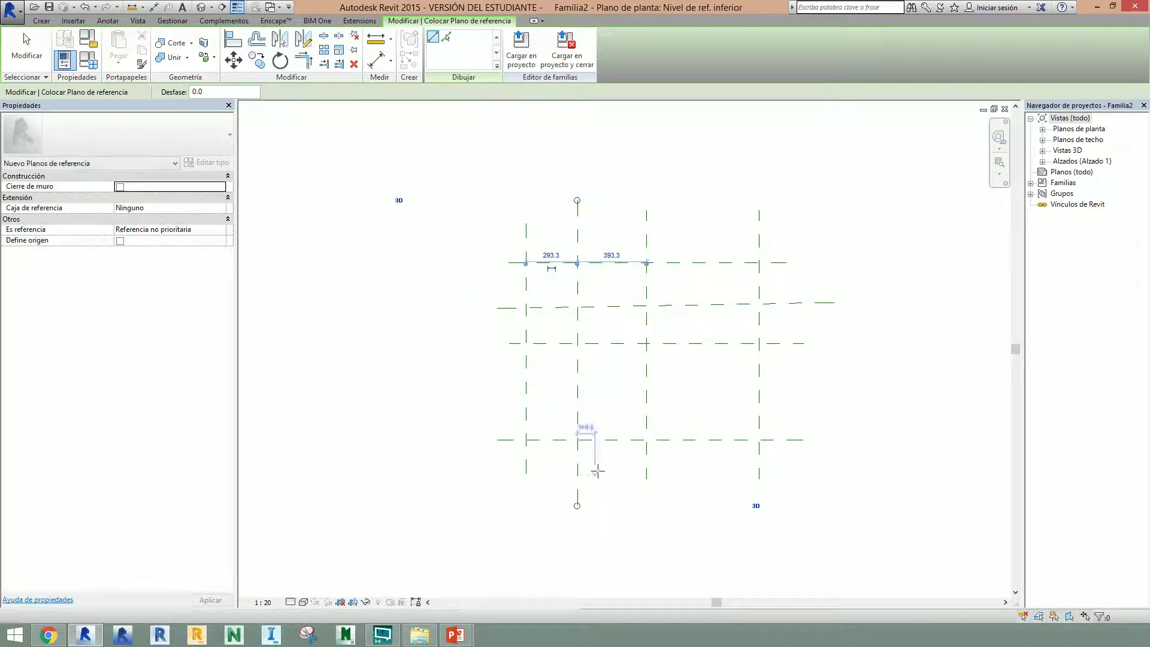
{"action": "key", "text": "Escape"}
{"action": "key", "text": "Escape"}
Step: Replace the slanted inner reference plane with a truly horizontal one between the upper and central planes
{"action": "left_click", "coordinate": [695, 309]}
{"action": "key", "text": "Delete"}
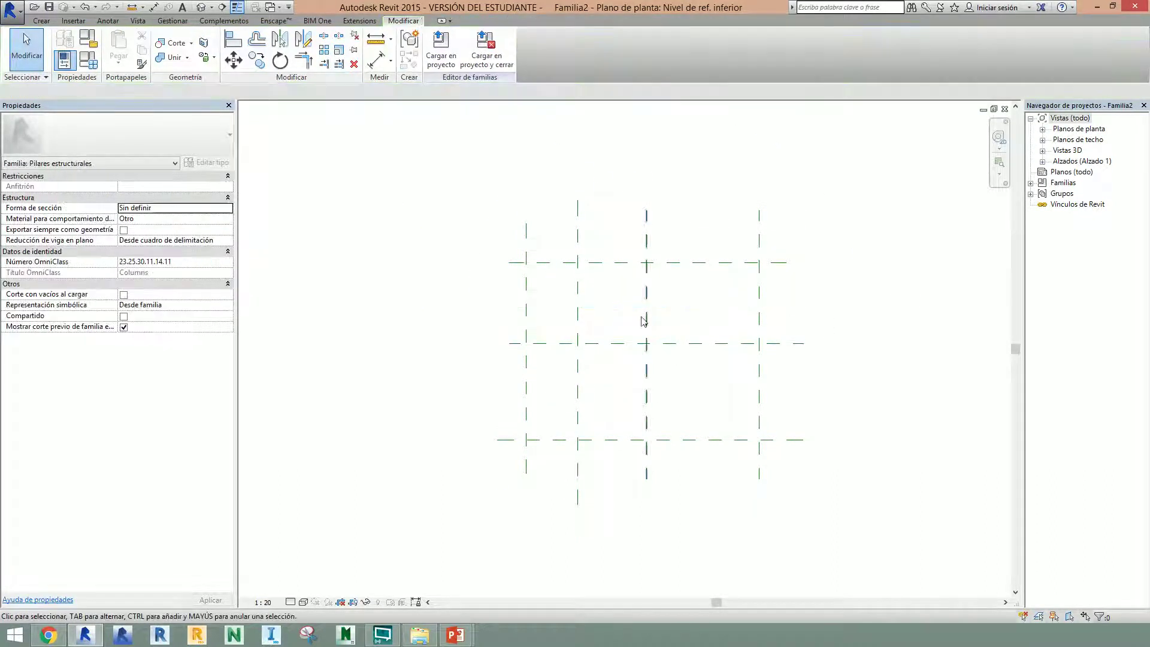
{"action": "key", "text": "r"}
{"action": "key", "text": "p"}
{"action": "left_click", "coordinate": [497, 308]}
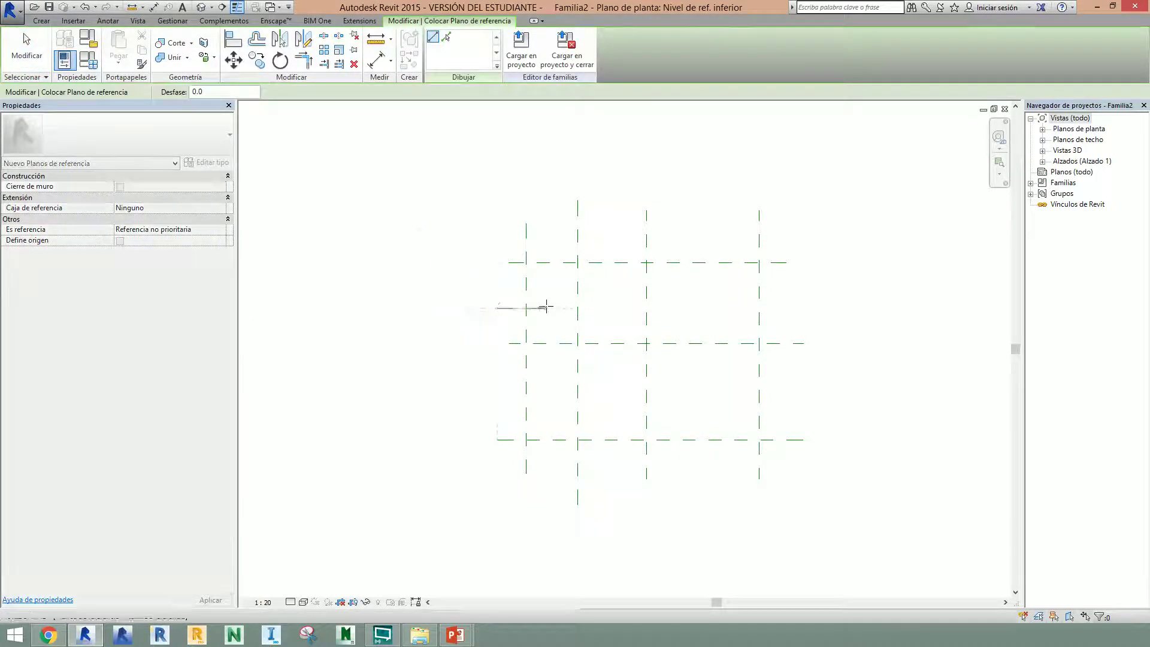
{"action": "left_click", "coordinate": [799, 307]}
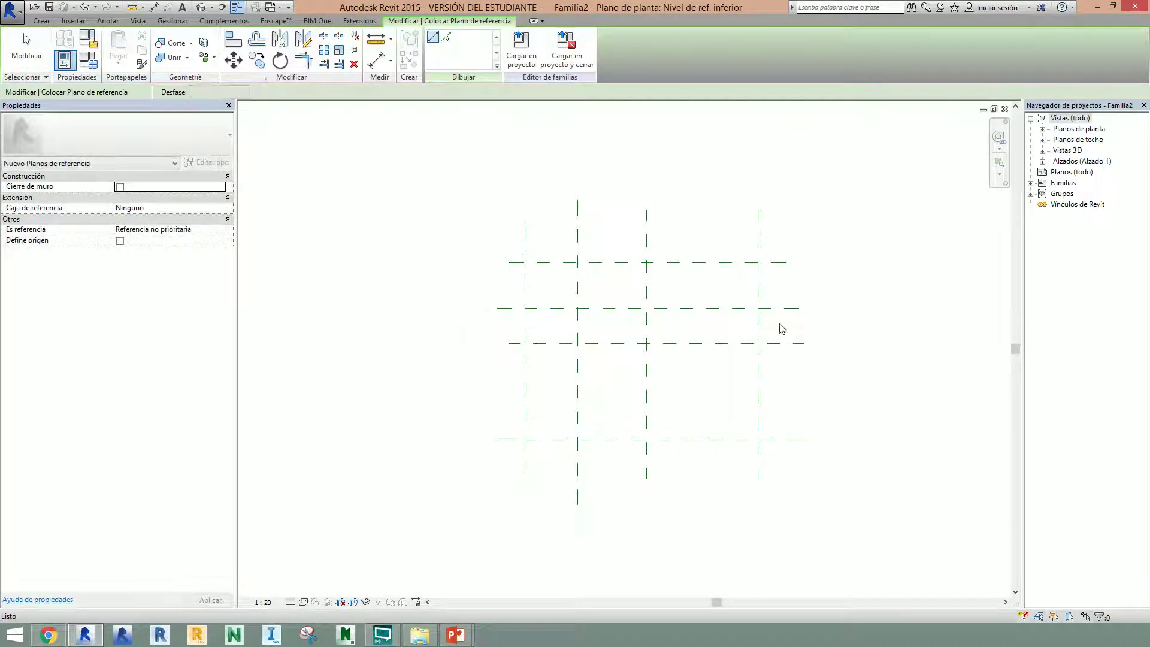
{"action": "key", "text": "Escape"}
{"action": "key", "text": "Escape"}
Step: Add an aligned dimension string across the leftmost, central and rightmost vertical reference planes, placed above them
{"action": "scroll", "coordinate": [681, 413], "scroll_direction": "up", "scroll_amount": 1}
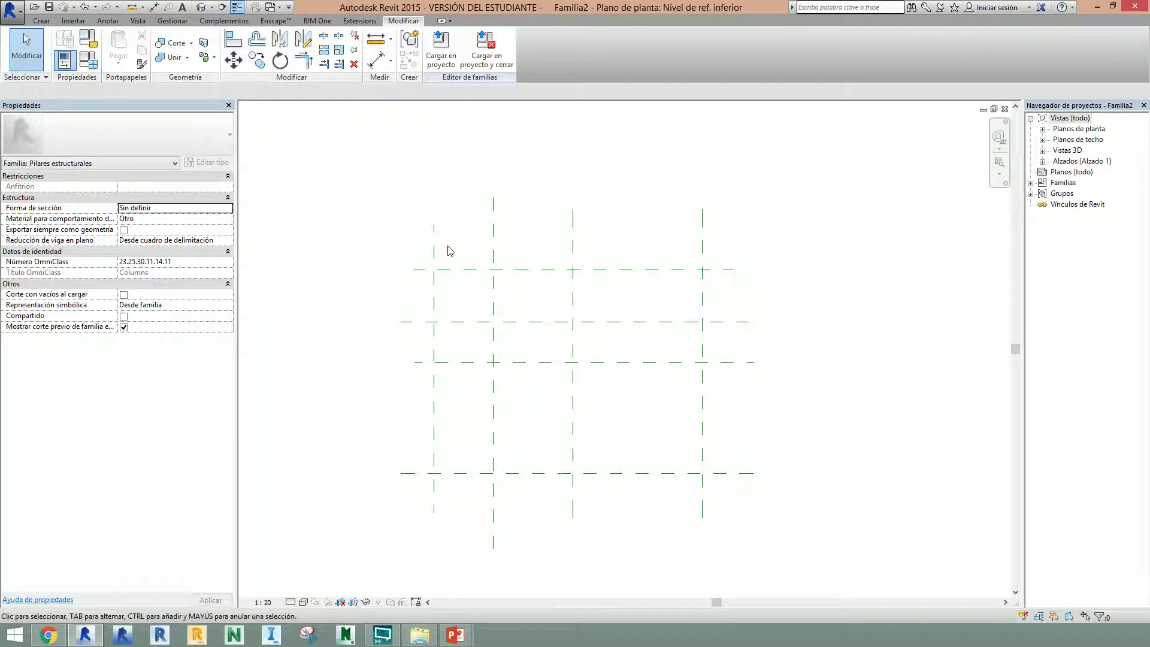
{"action": "key", "text": "d"}
{"action": "key", "text": "i"}
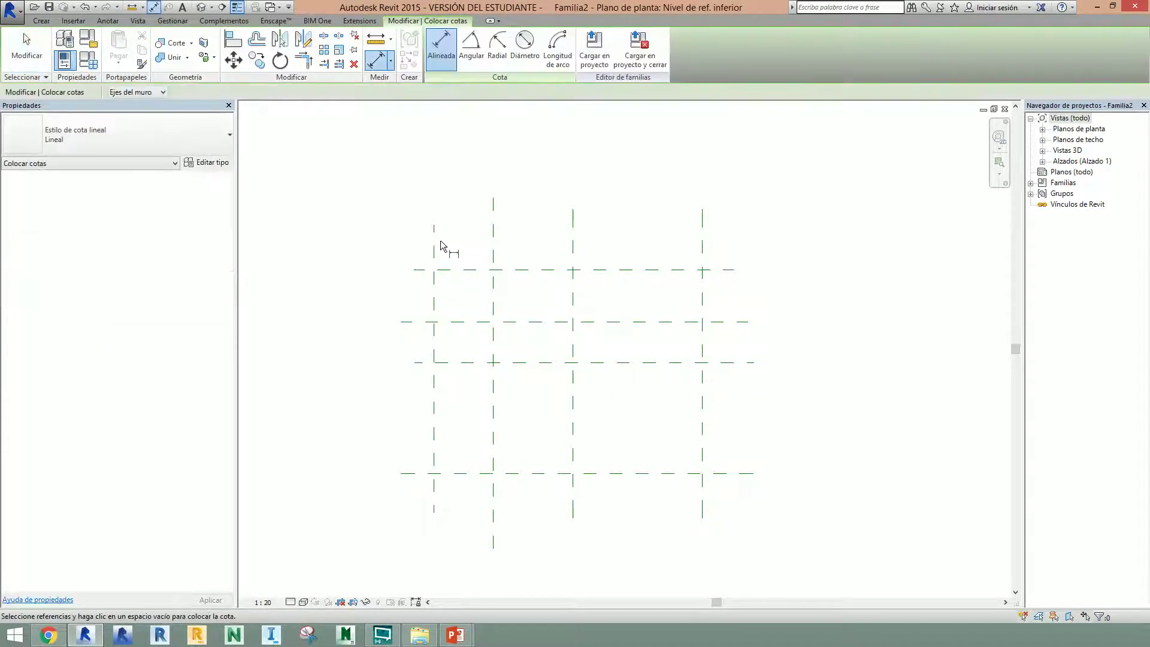
{"action": "left_click", "coordinate": [434, 242]}
{"action": "left_click", "coordinate": [572, 243]}
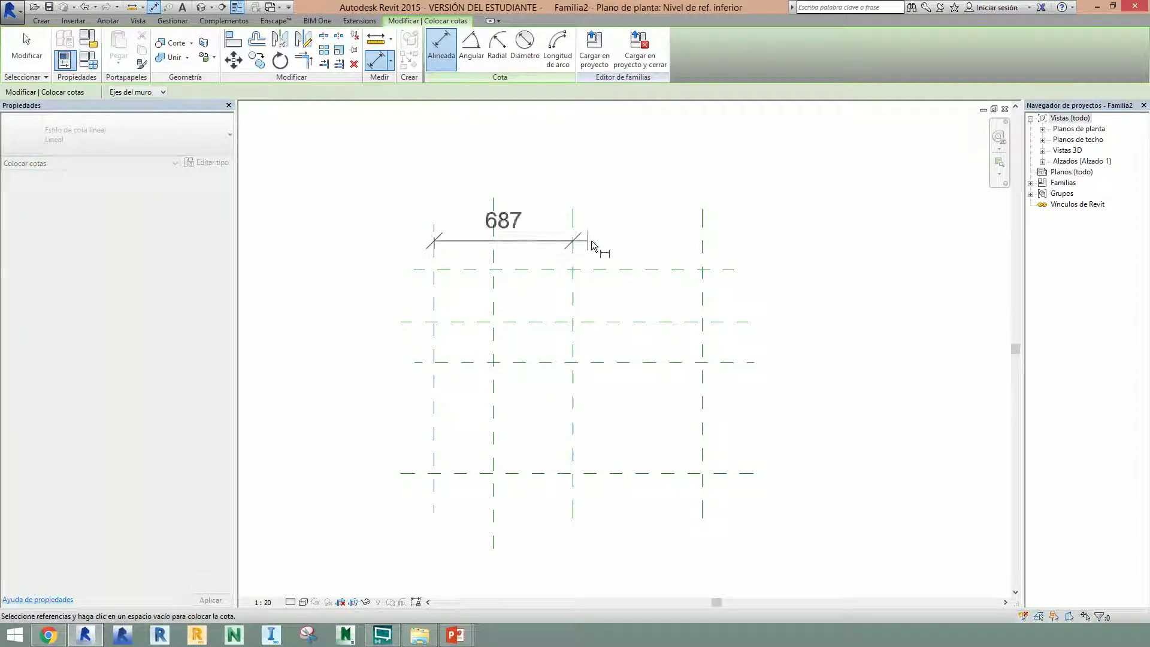
{"action": "left_click", "coordinate": [703, 244]}
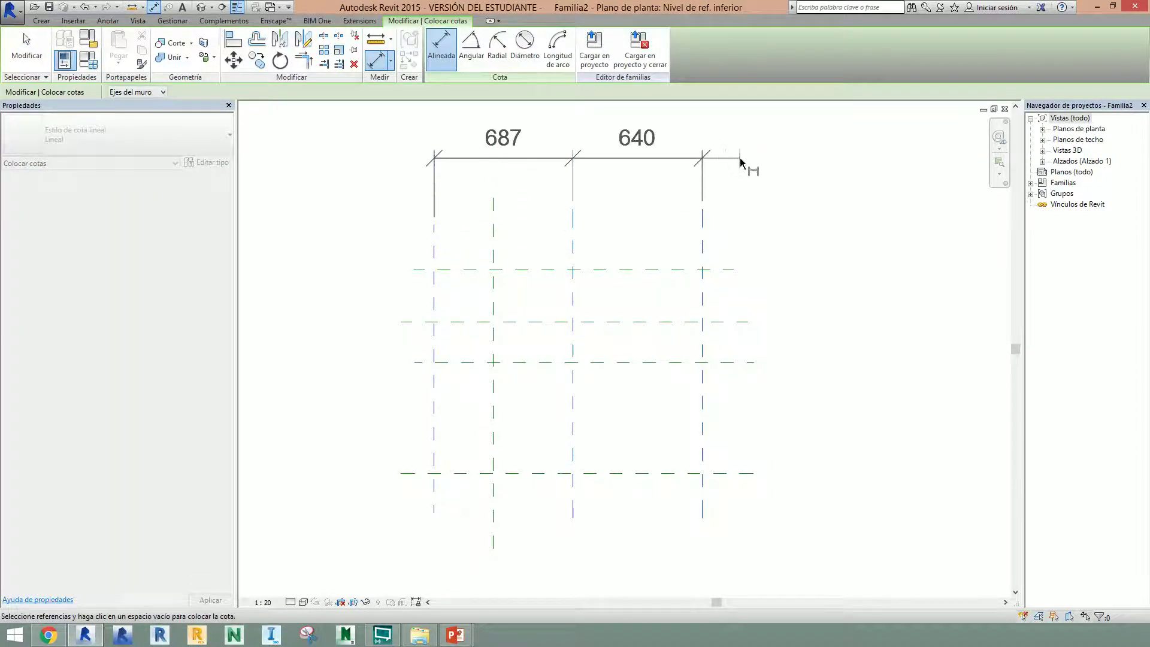
{"action": "left_click", "coordinate": [743, 163]}
Step: Add an aligned dimension string across the uppermost, central and lowest horizontal reference planes, placed to their left
{"action": "left_click", "coordinate": [649, 270]}
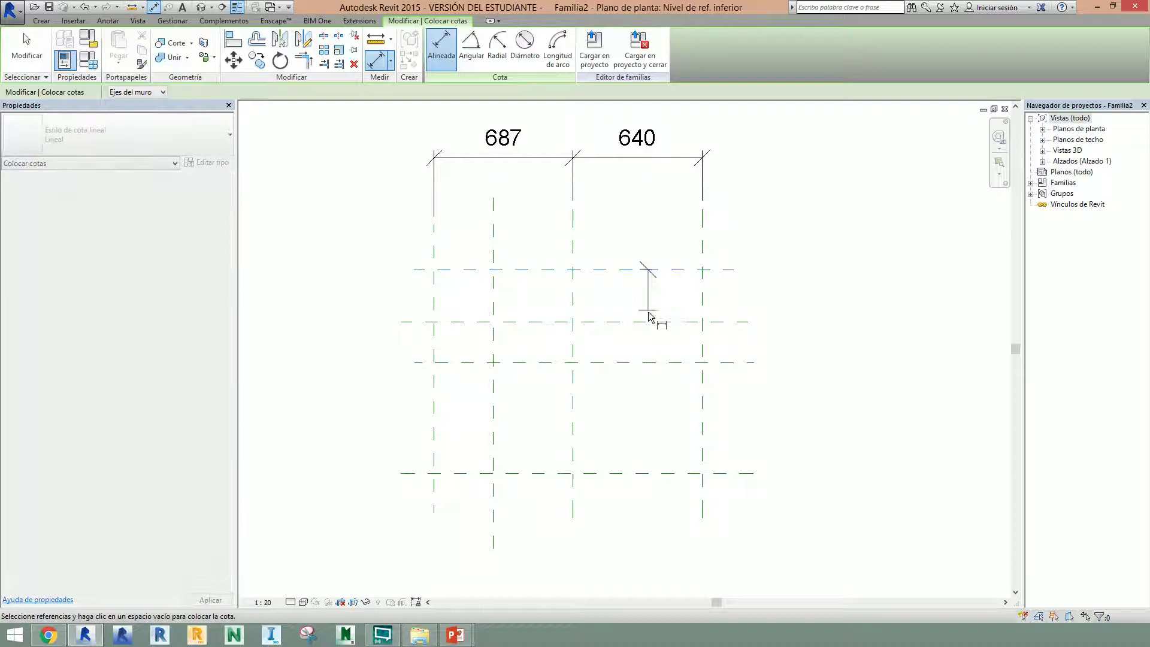
{"action": "left_click", "coordinate": [649, 362]}
{"action": "left_click", "coordinate": [661, 473]}
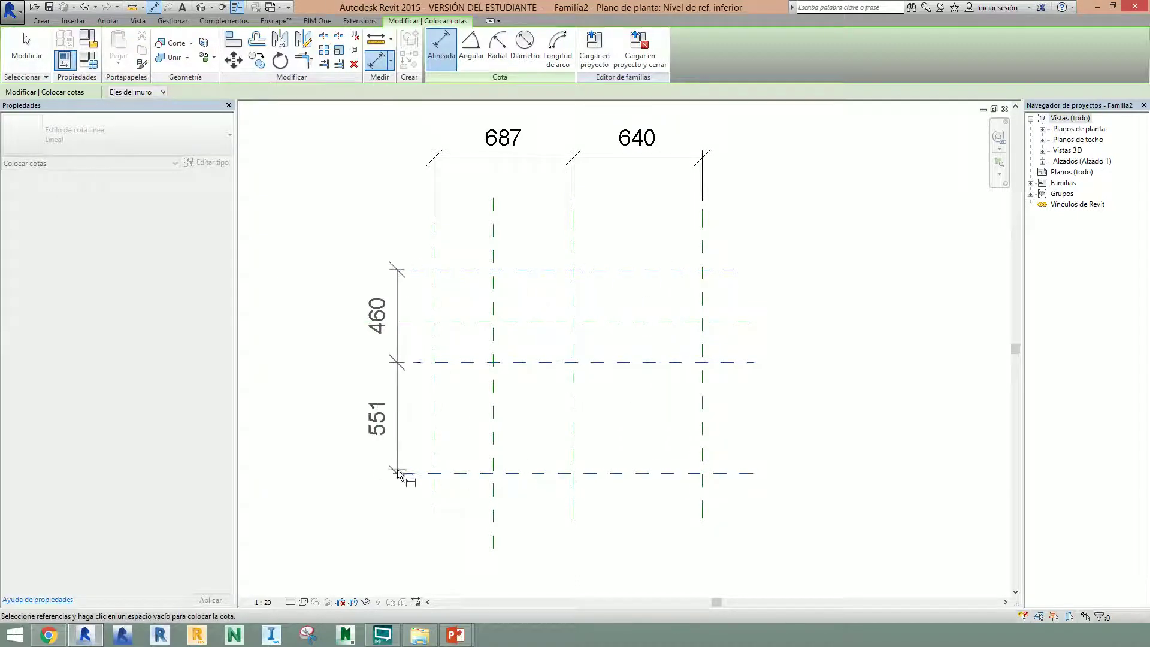
{"action": "left_click", "coordinate": [379, 477]}
{"action": "key", "text": "Escape"}
{"action": "key", "text": "Escape"}
Step: Place the vertical dimension string and constrain both three-plane dimension strings to equal spacing
{"action": "left_click", "coordinate": [384, 374]}
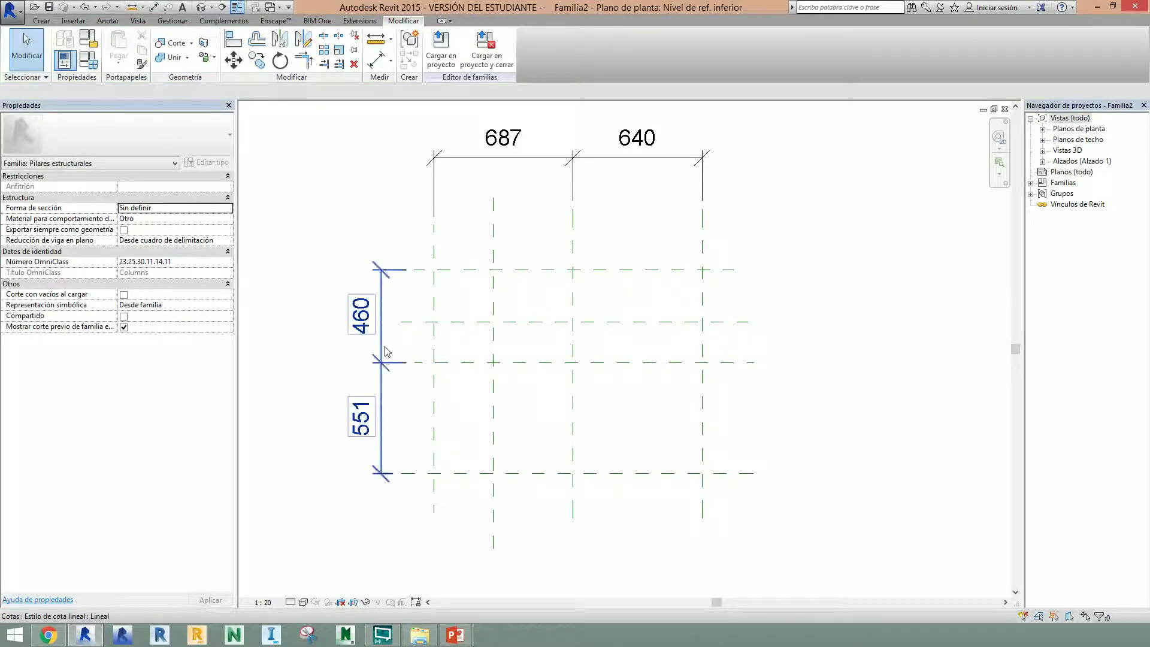
{"action": "left_click", "coordinate": [432, 372]}
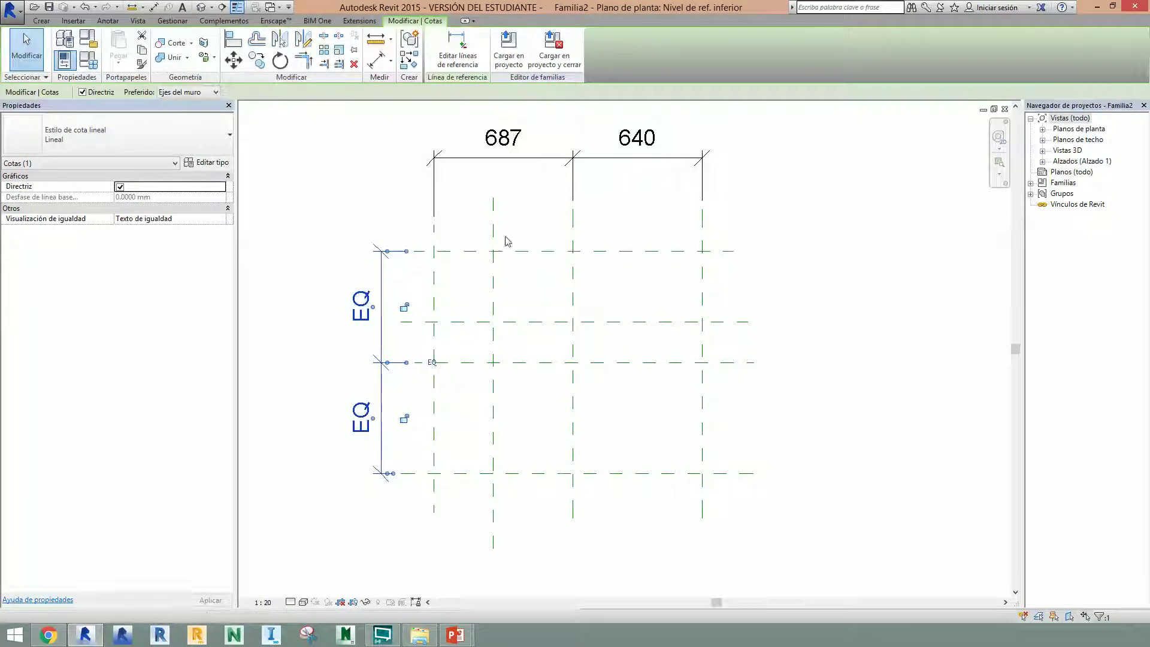
{"action": "left_click", "coordinate": [557, 194]}
{"action": "left_click", "coordinate": [573, 180]}
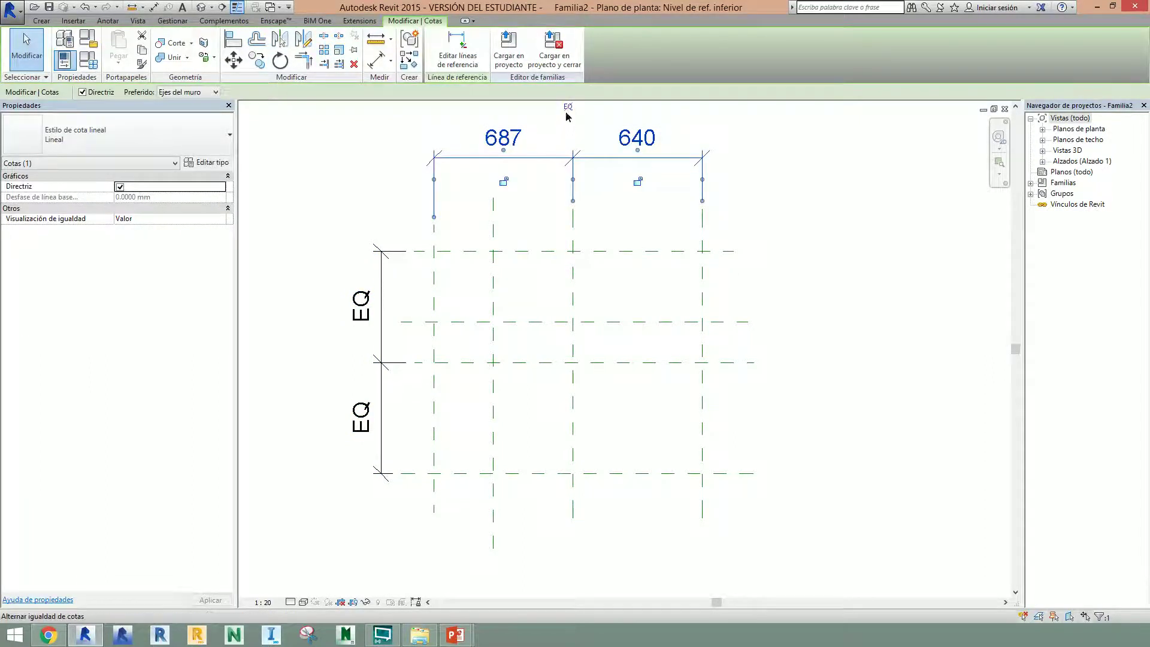
{"action": "left_click", "coordinate": [566, 109]}
{"action": "left_click", "coordinate": [775, 318]}
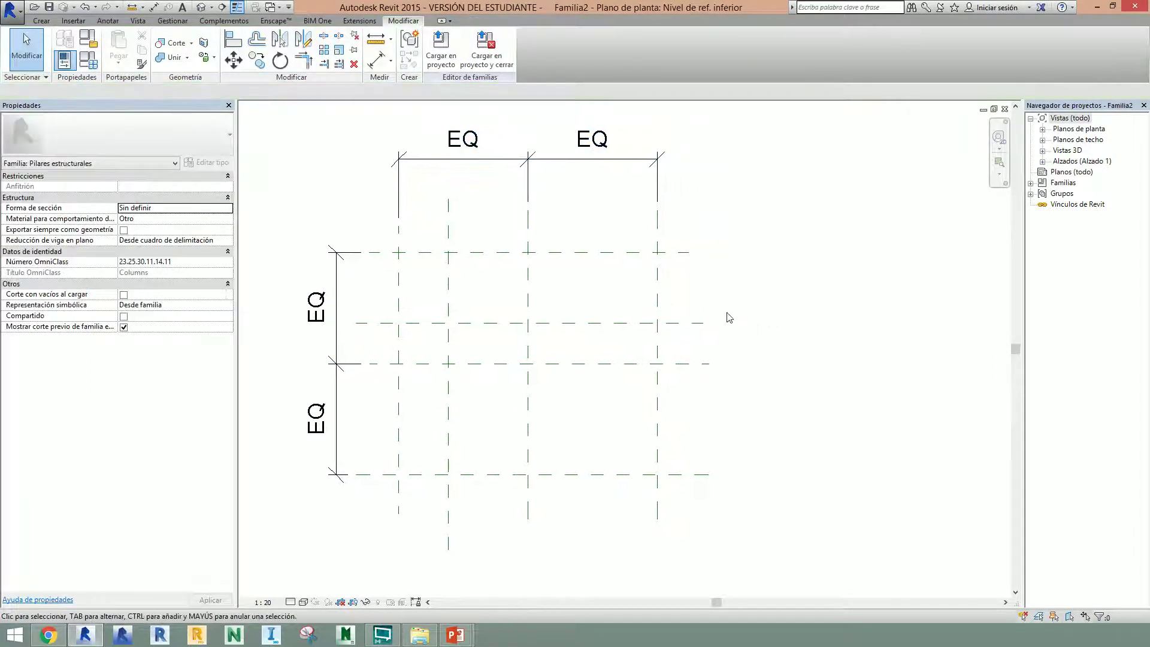
Step: Add an aligned dimension between the uppermost and inner horizontal reference planes, placed to their right
{"action": "key", "text": "d"}
{"action": "key", "text": "i"}
{"action": "left_click", "coordinate": [684, 324]}
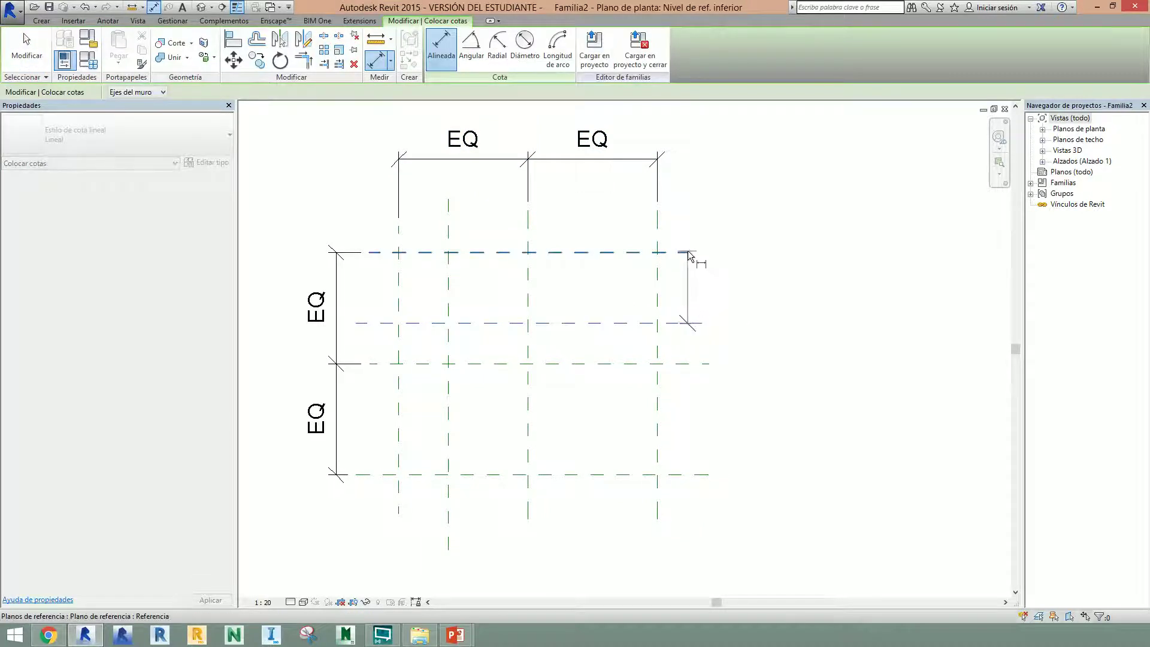
{"action": "left_click", "coordinate": [688, 252]}
{"action": "left_click", "coordinate": [773, 275]}
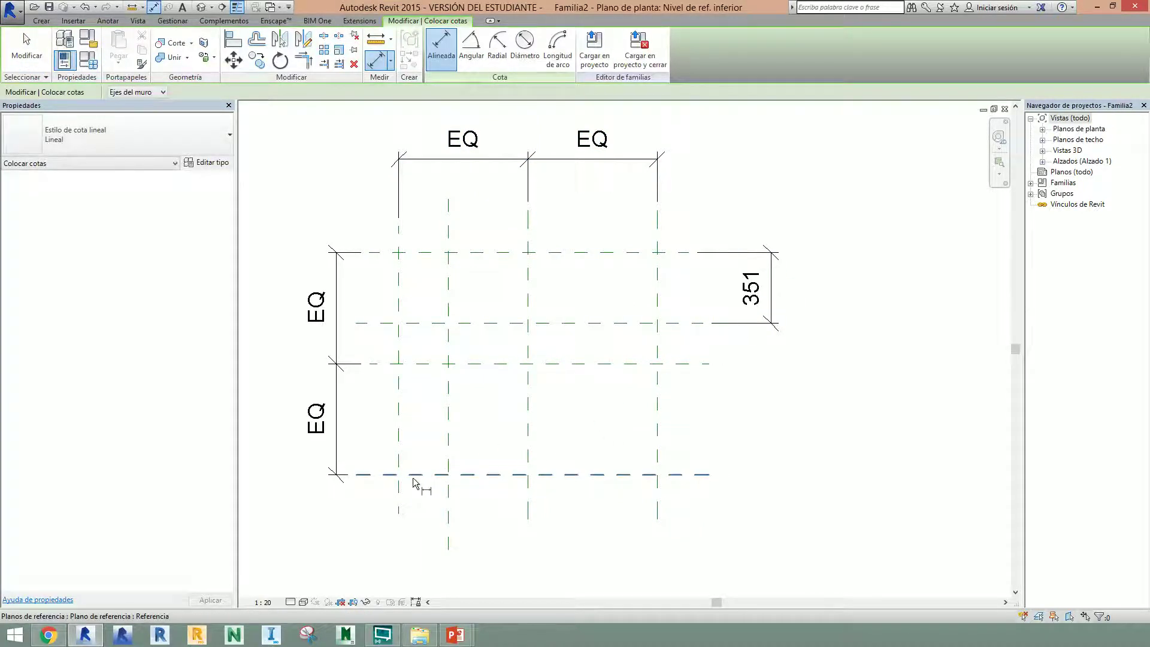
Step: Add an aligned dimension between the leftmost and inner vertical reference planes, placed below them
{"action": "left_click", "coordinate": [400, 497]}
{"action": "left_click", "coordinate": [449, 508]}
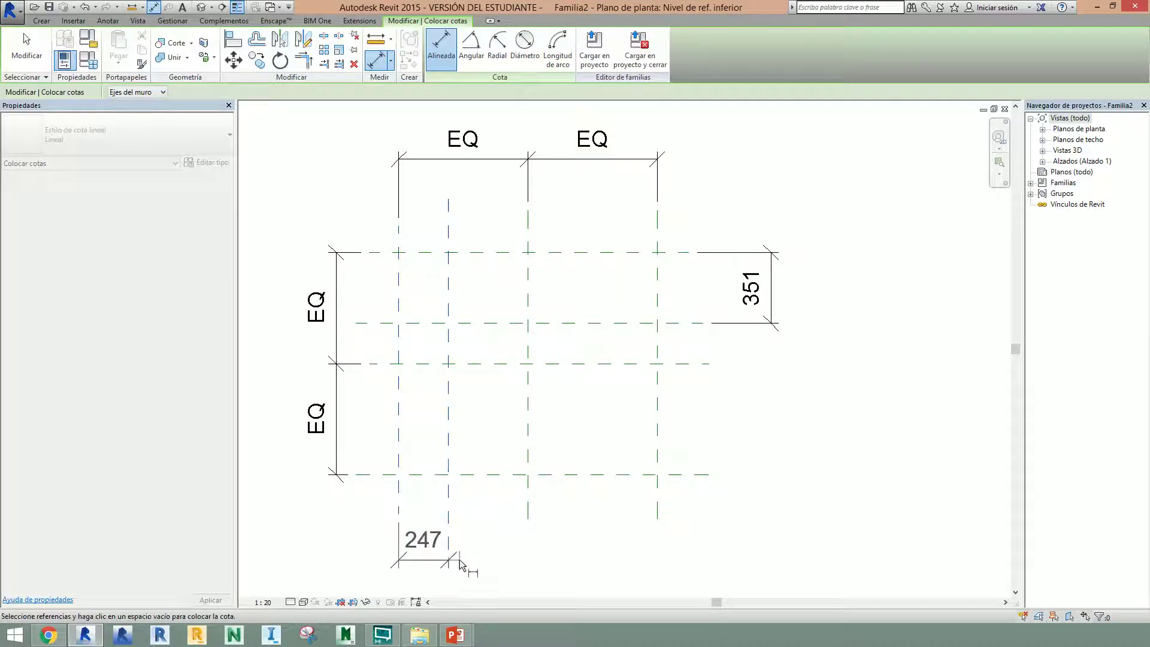
{"action": "left_click", "coordinate": [458, 566]}
{"action": "middle_click_drag", "start_coordinate": [515, 544], "coordinate": [519, 452]}
{"action": "key", "text": "Escape"}
Step: Add an overall aligned dimension between the leftmost and rightmost vertical reference planes, below the inner offset dimension
{"action": "scroll", "coordinate": [518, 503], "scroll_direction": "down", "scroll_amount": 1}
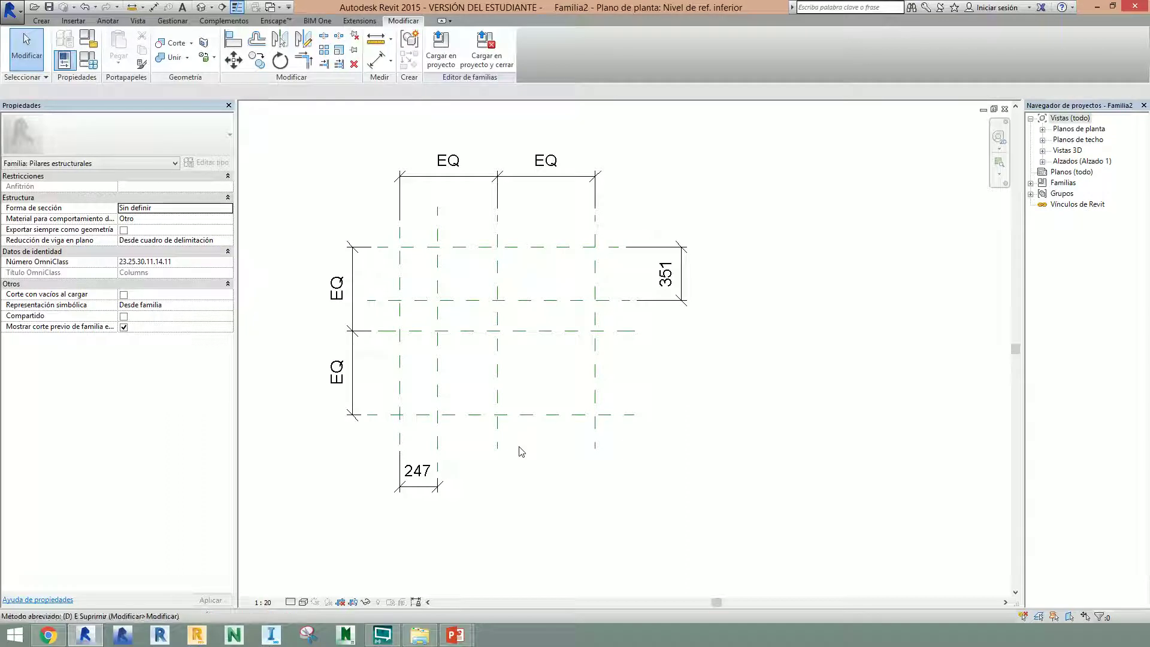
{"action": "key", "text": "d"}
{"action": "key", "text": "i"}
{"action": "left_click", "coordinate": [398, 366]}
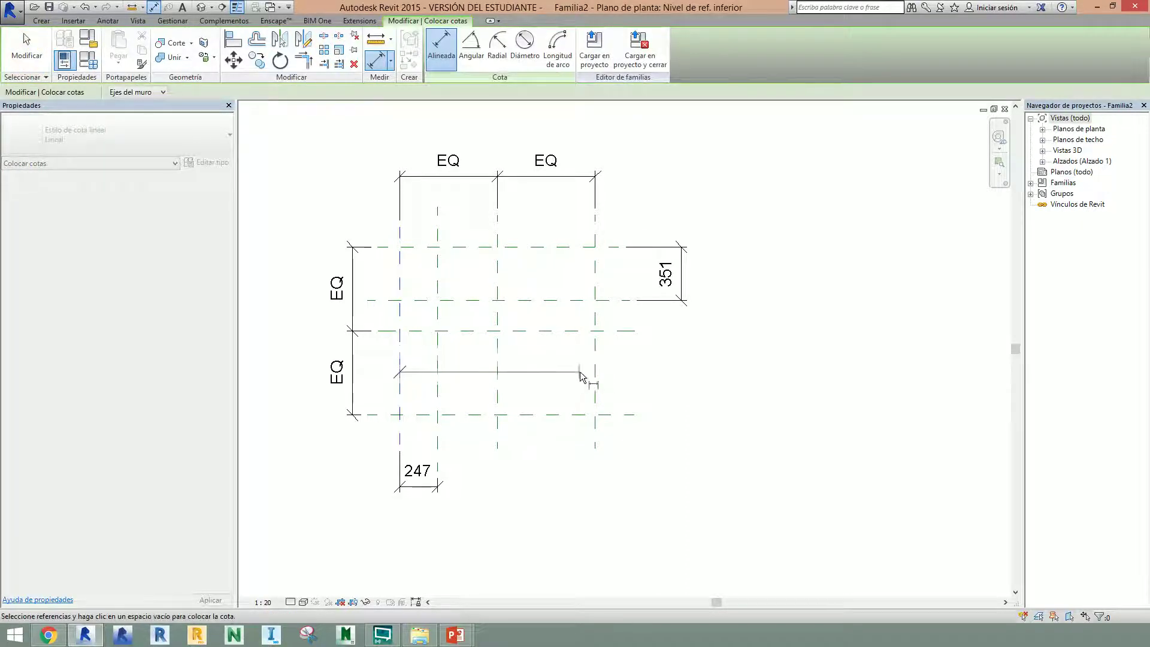
{"action": "left_click", "coordinate": [597, 388]}
{"action": "left_click", "coordinate": [626, 530]}
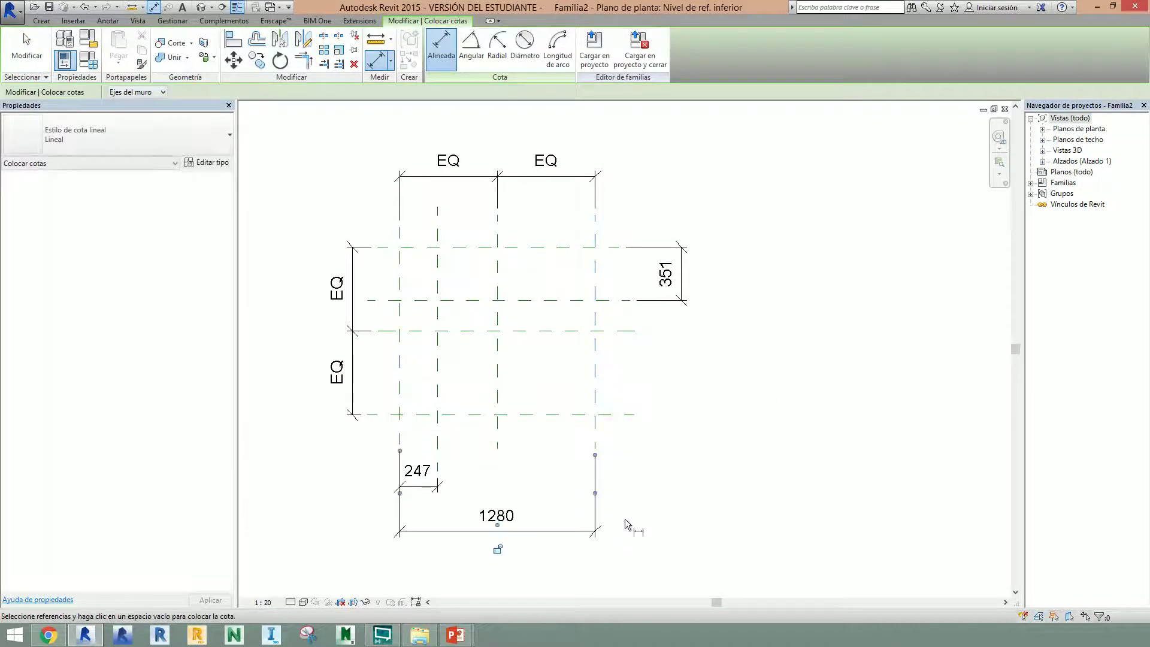
Step: Add an overall aligned dimension between the lowest and uppermost horizontal reference planes, to the right of the inner offset dimension
{"action": "left_click", "coordinate": [565, 413]}
{"action": "left_click", "coordinate": [561, 247]}
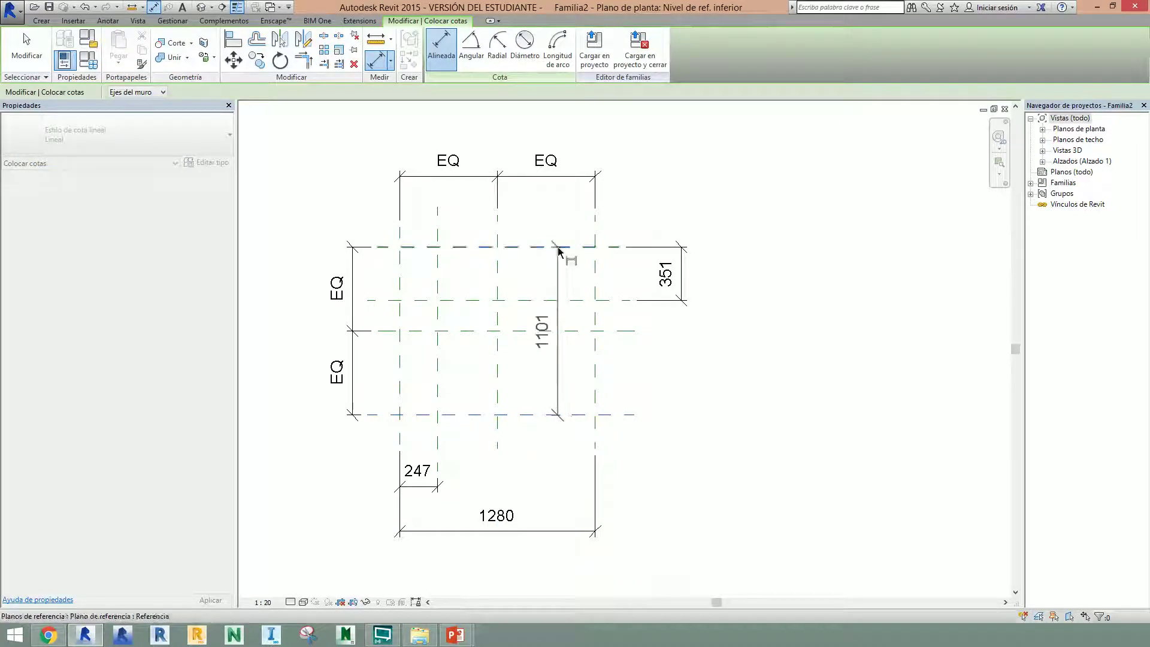
{"action": "left_click", "coordinate": [723, 305]}
{"action": "key", "text": "Escape"}
{"action": "key", "text": "Escape"}
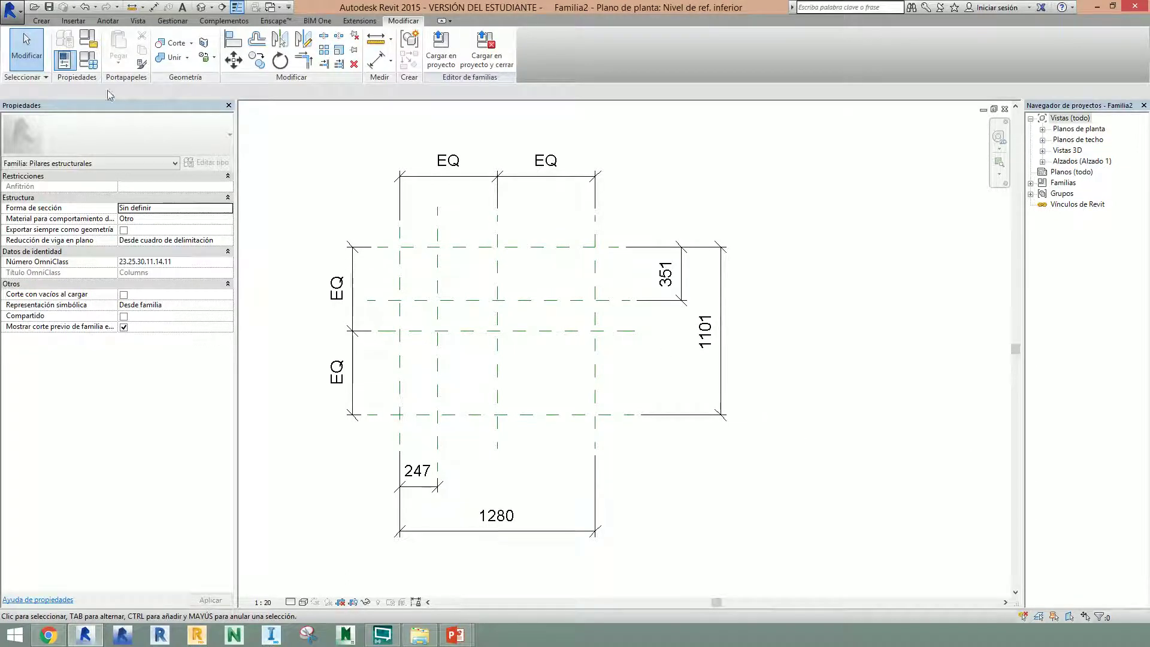
Step: Set the family parameters Profundidad and Anchura to 1000 each in the family types
{"action": "left_click", "coordinate": [88, 60]}
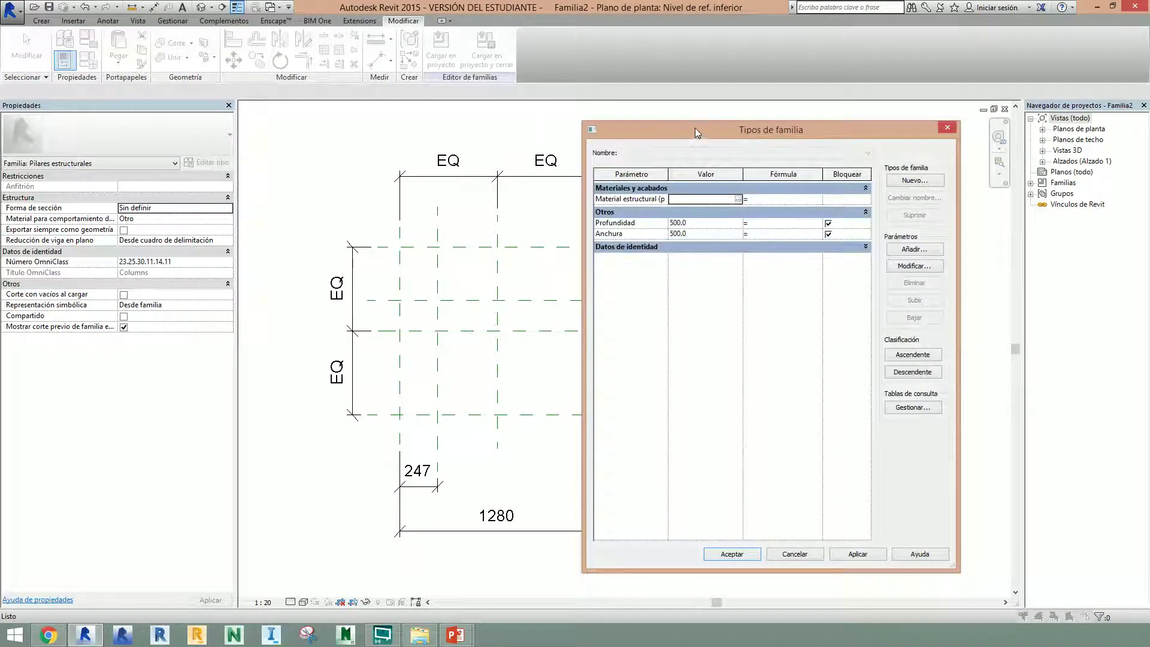
{"action": "left_click_drag", "start_coordinate": [694, 128], "coordinate": [856, 116]}
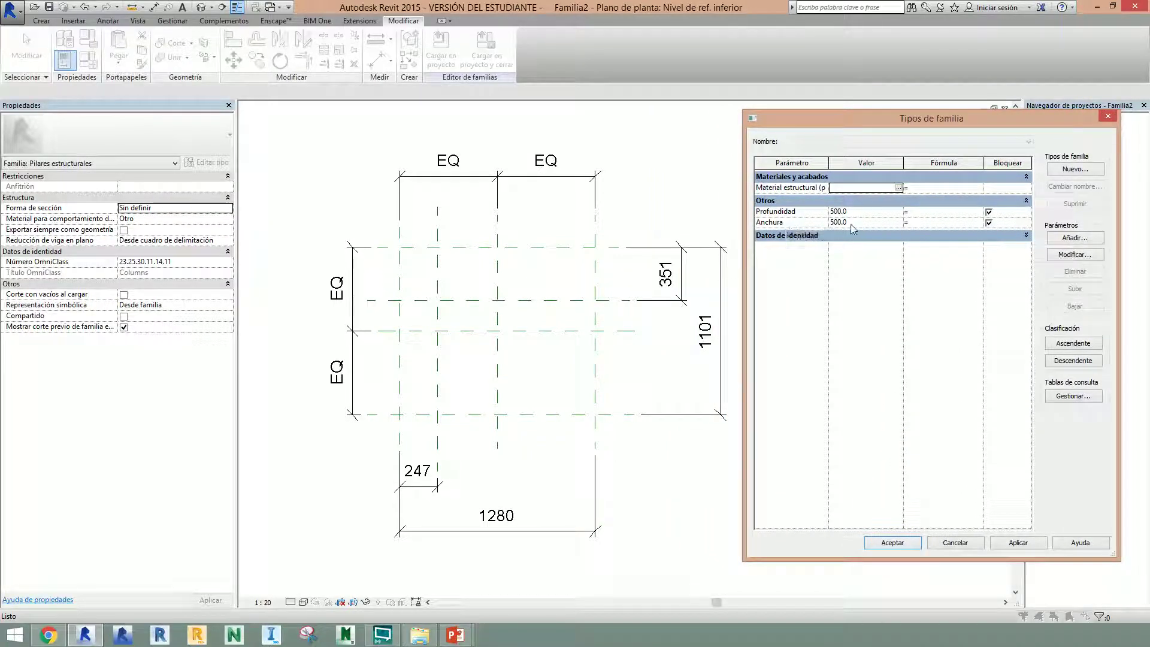
{"action": "left_click", "coordinate": [872, 213]}
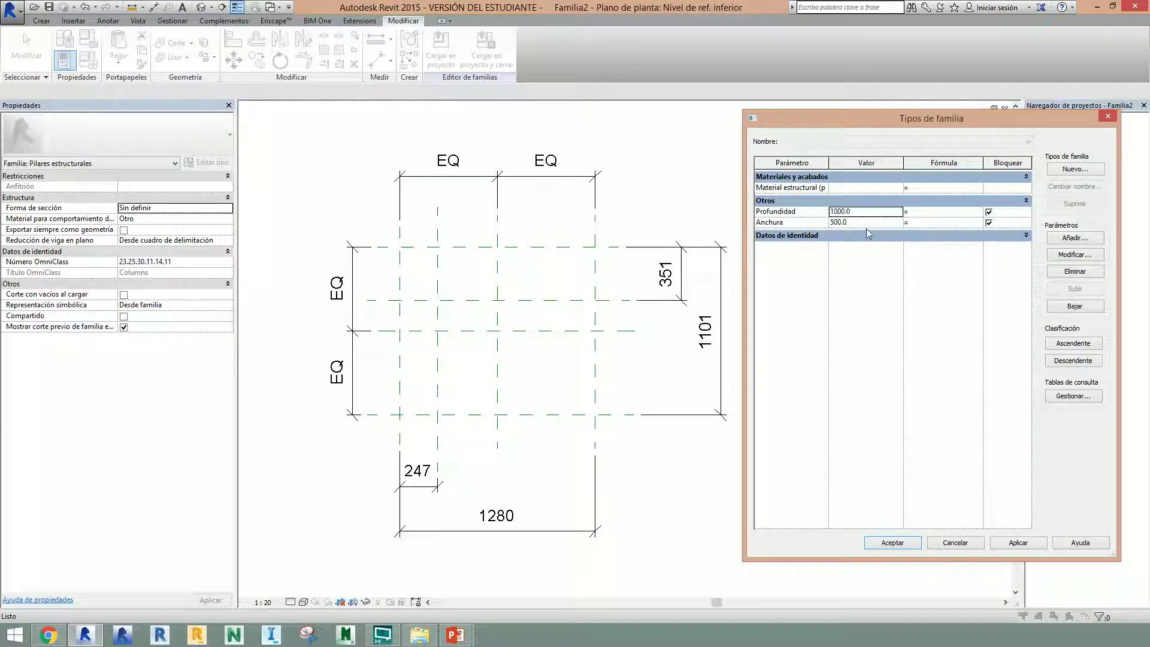
{"action": "left_click", "coordinate": [866, 221]}
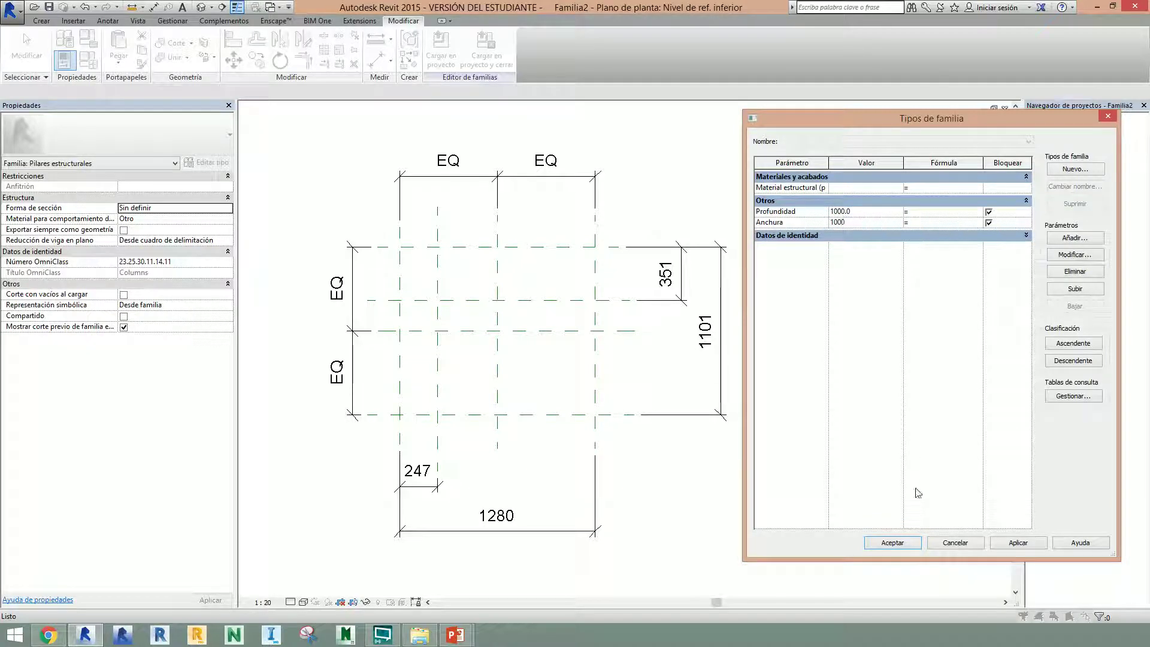
{"action": "left_click", "coordinate": [901, 545]}
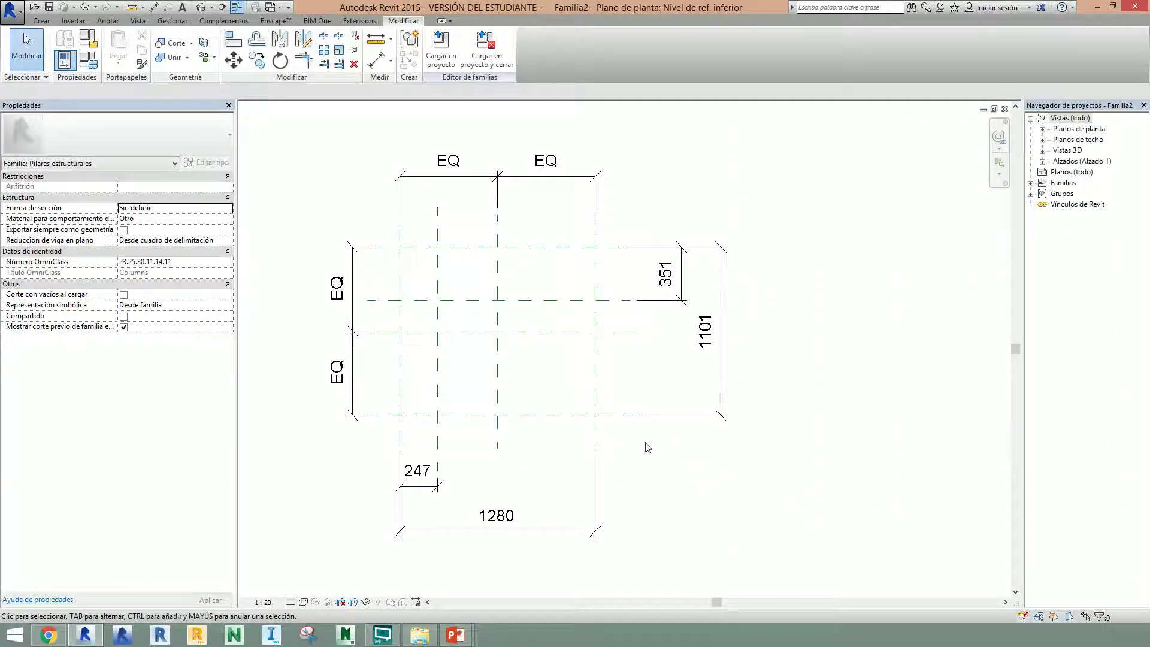
Step: Label the overall horizontal dimension below the planes with the Anchura parameter
{"action": "scroll", "coordinate": [622, 454], "scroll_direction": "up", "scroll_amount": 2}
{"action": "scroll", "coordinate": [751, 480], "scroll_direction": "down", "scroll_amount": 2}
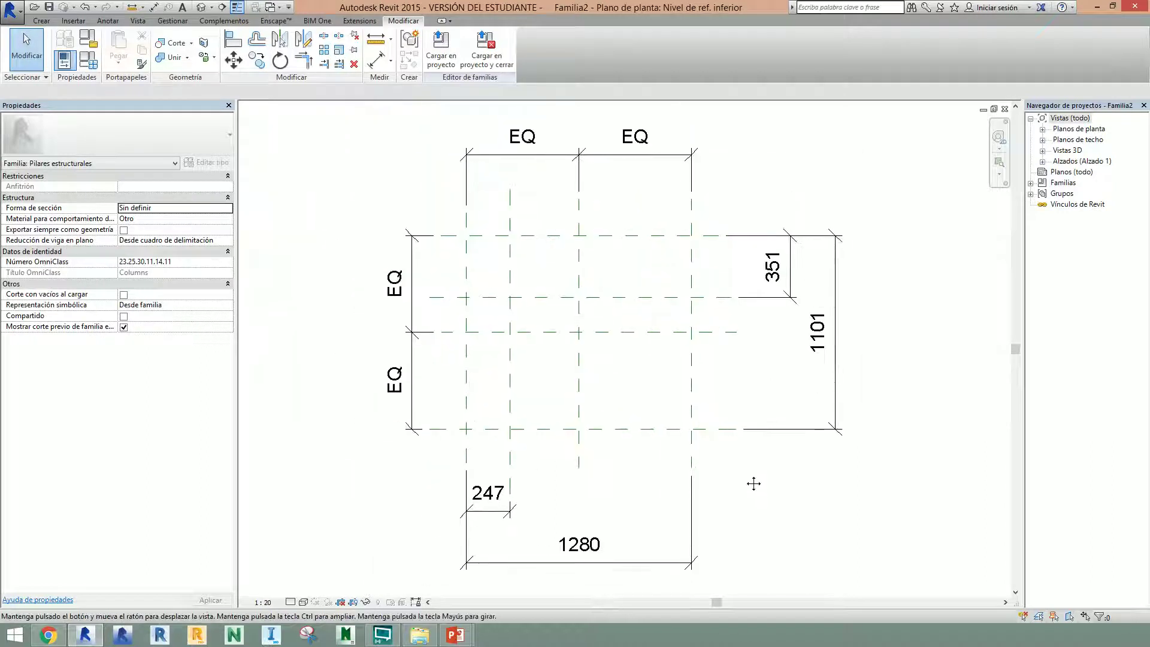
{"action": "middle_click_drag", "start_coordinate": [753, 483], "coordinate": [728, 474]}
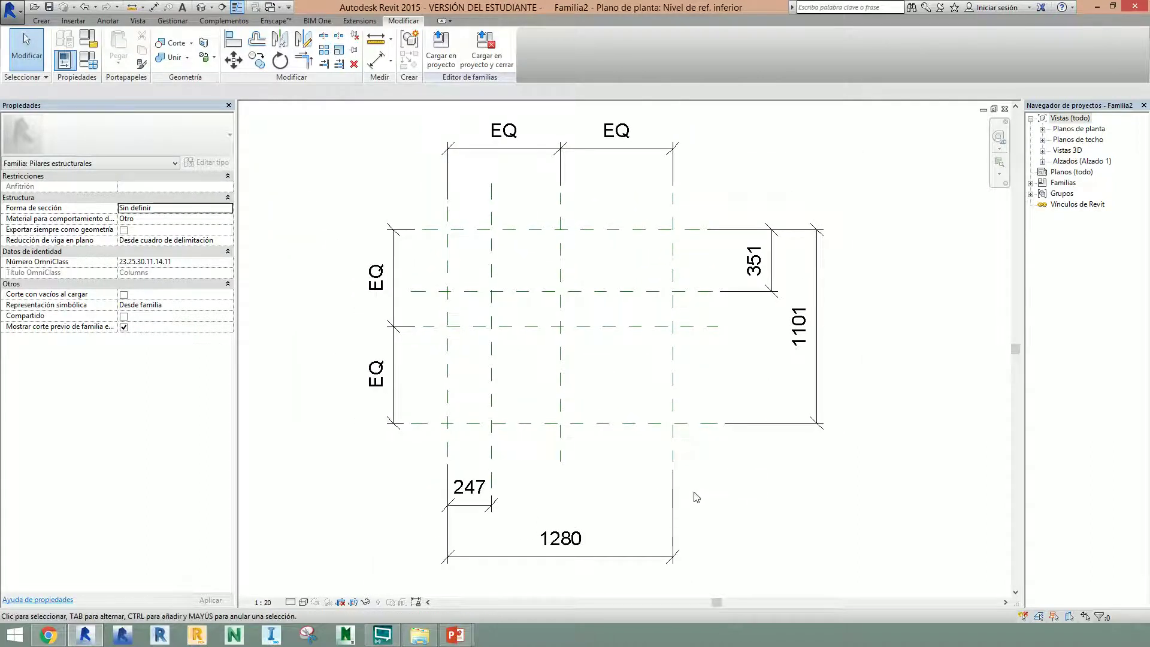
{"action": "left_click", "coordinate": [640, 557]}
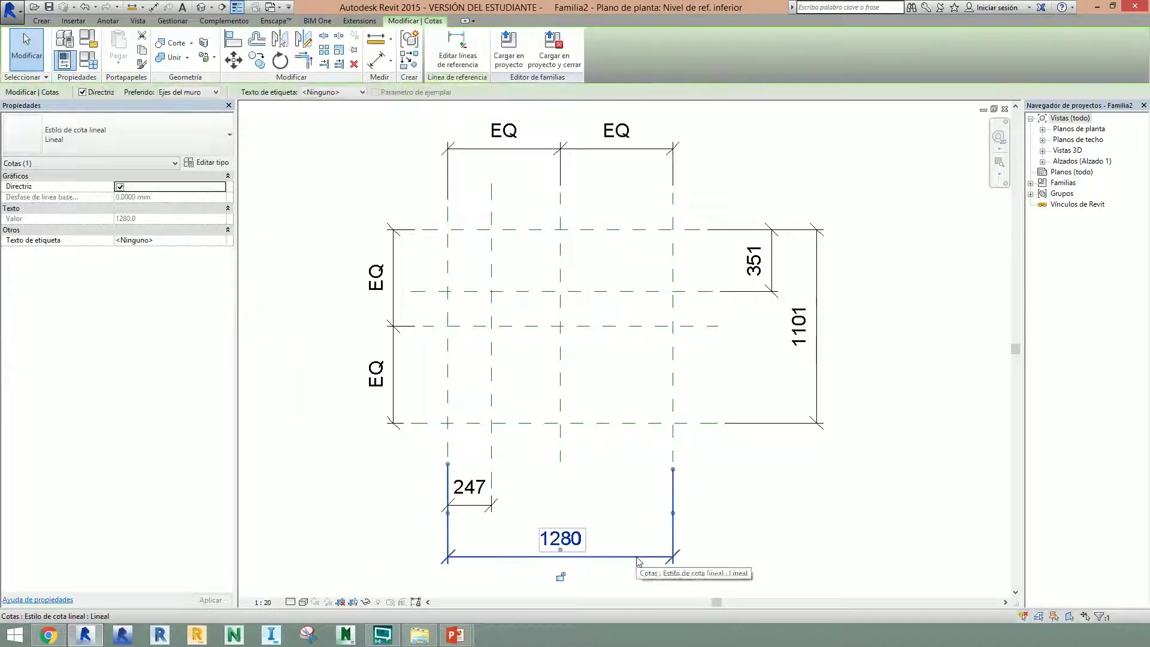
{"action": "left_click", "coordinate": [338, 92]}
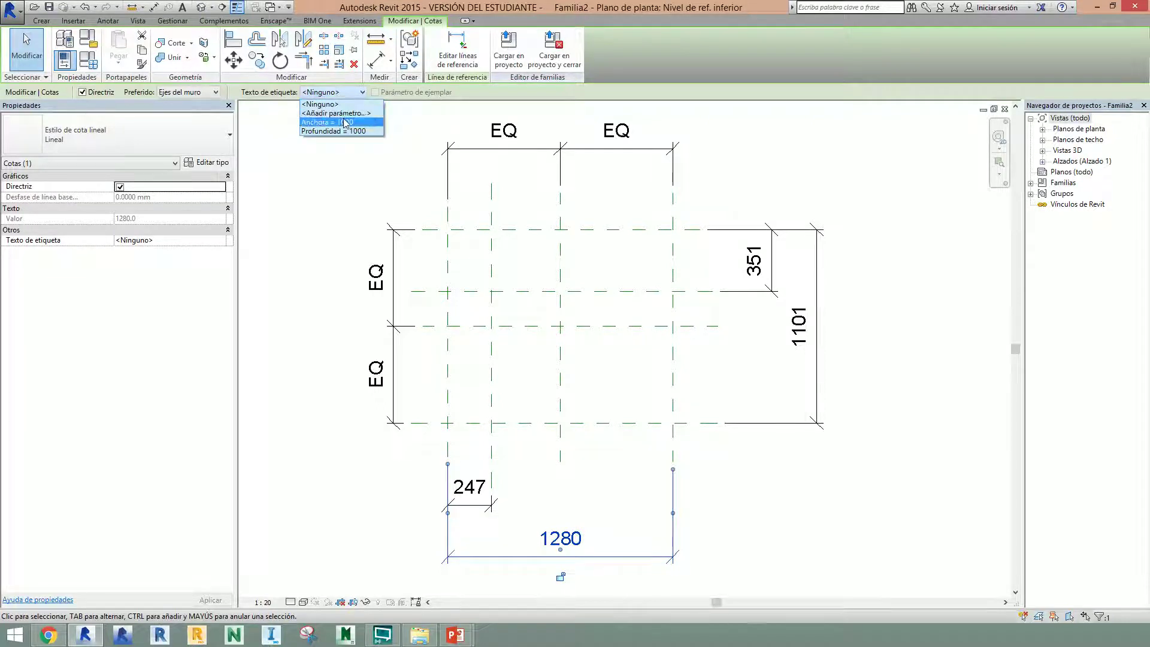
{"action": "left_click", "coordinate": [345, 122]}
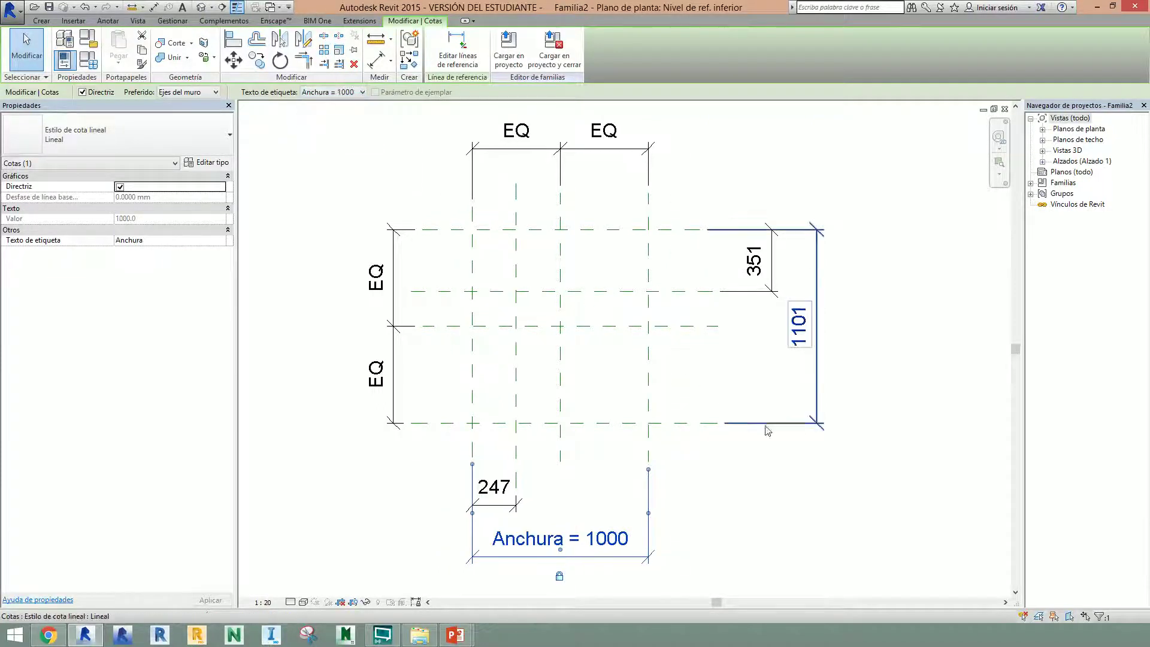
Step: Label the overall vertical dimension with the Profundidad parameter
{"action": "left_click", "coordinate": [800, 424]}
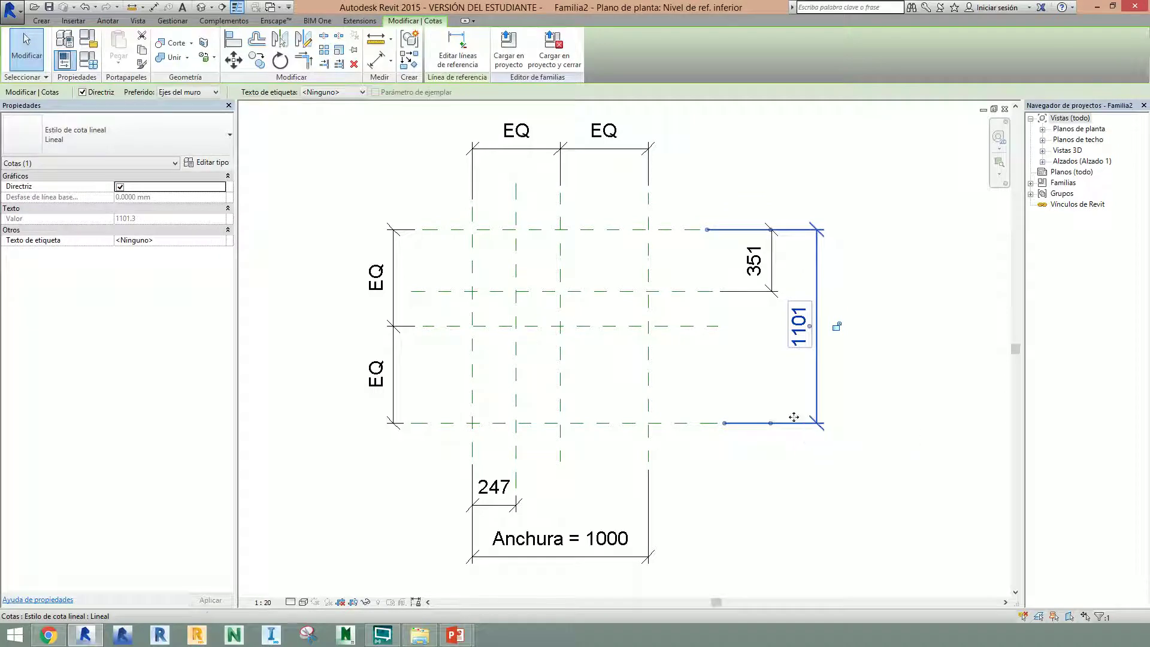
{"action": "left_click", "coordinate": [341, 92]}
{"action": "left_click", "coordinate": [346, 131]}
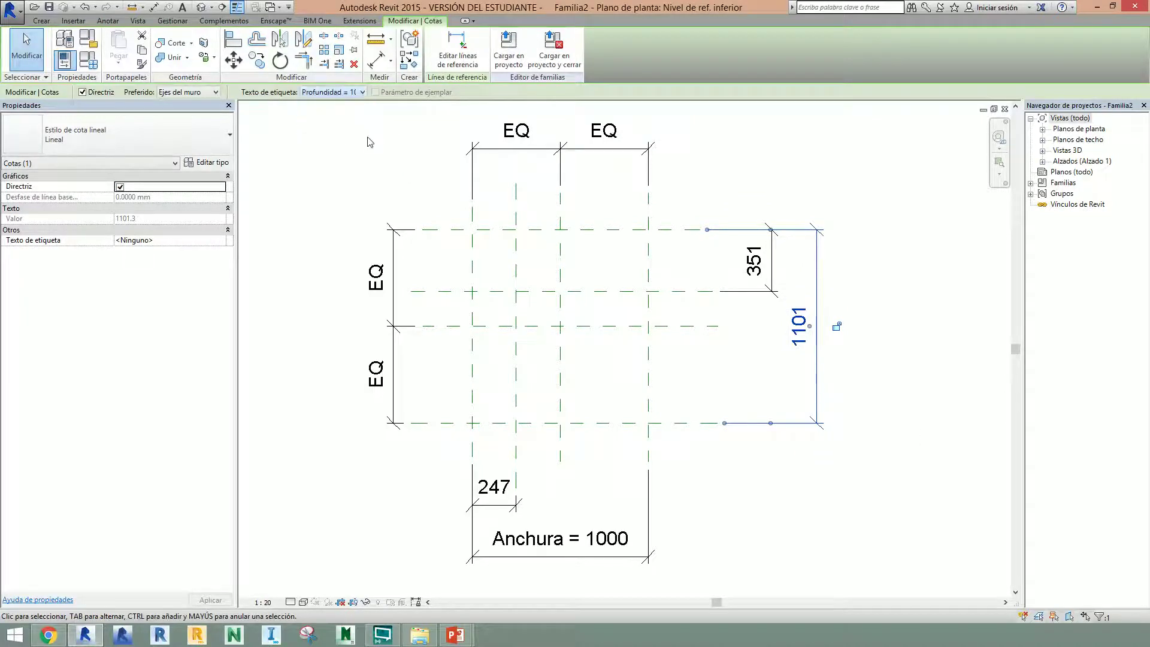
{"action": "left_click", "coordinate": [911, 429]}
Step: Label the dimension between the uppermost and inner horizontal planes with a new type parameter named Ala1
{"action": "scroll", "coordinate": [923, 432], "scroll_direction": "down", "scroll_amount": 1}
{"action": "middle_click_drag", "start_coordinate": [923, 431], "coordinate": [850, 436]}
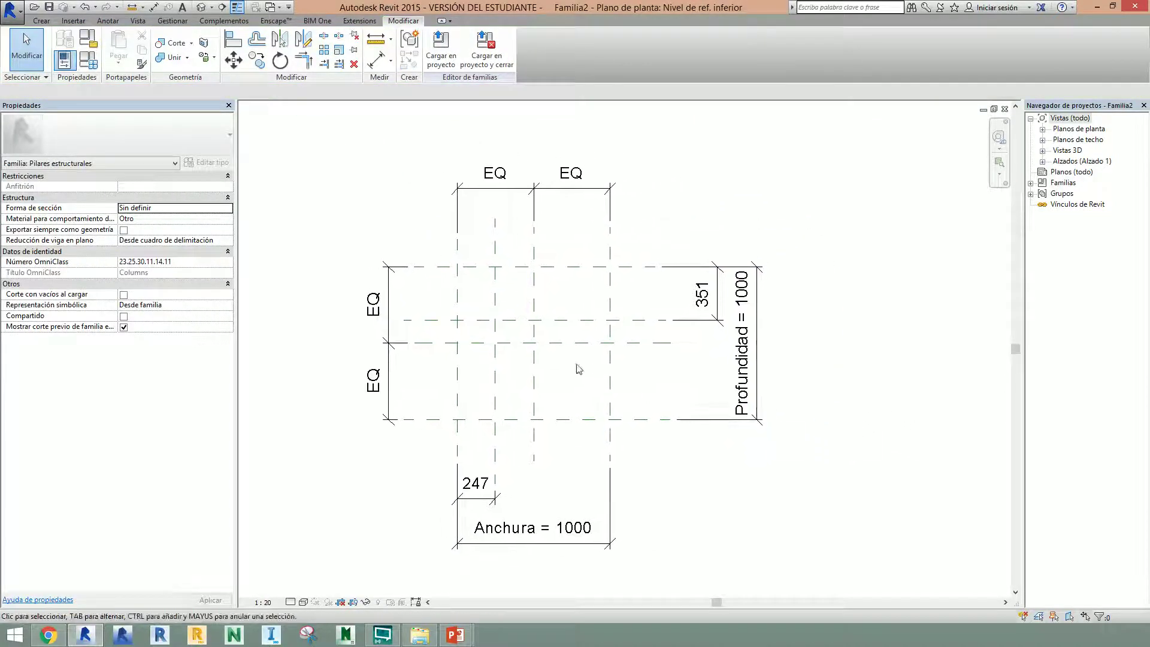
{"action": "left_click", "coordinate": [714, 314]}
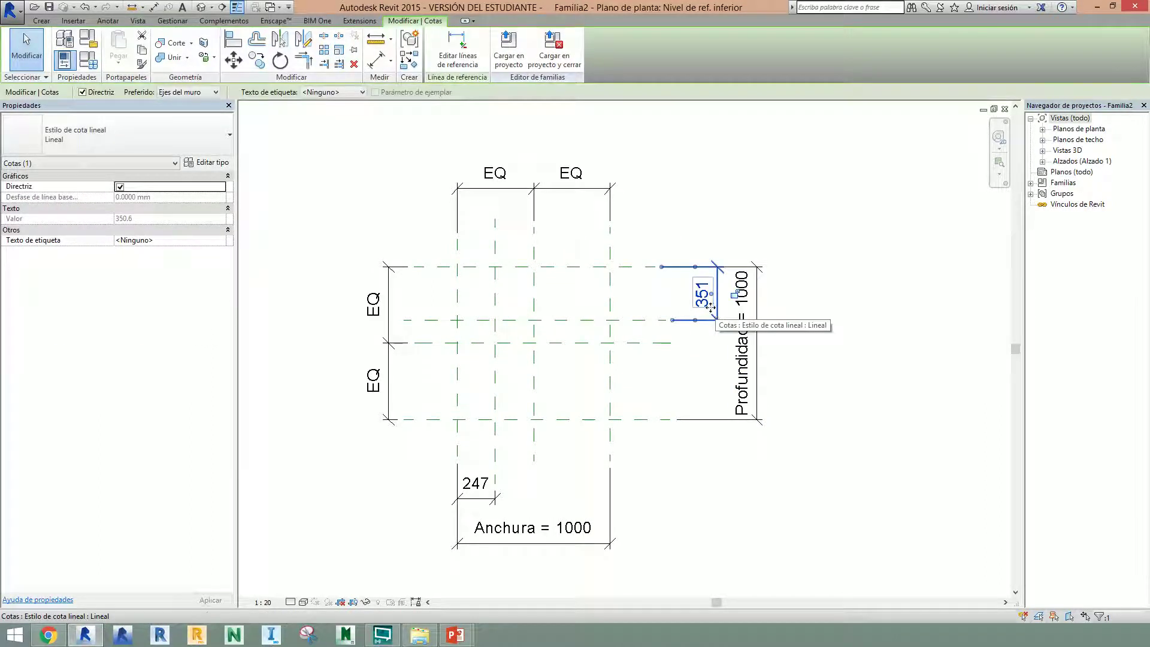
{"action": "left_click", "coordinate": [328, 91]}
{"action": "left_click", "coordinate": [324, 114]}
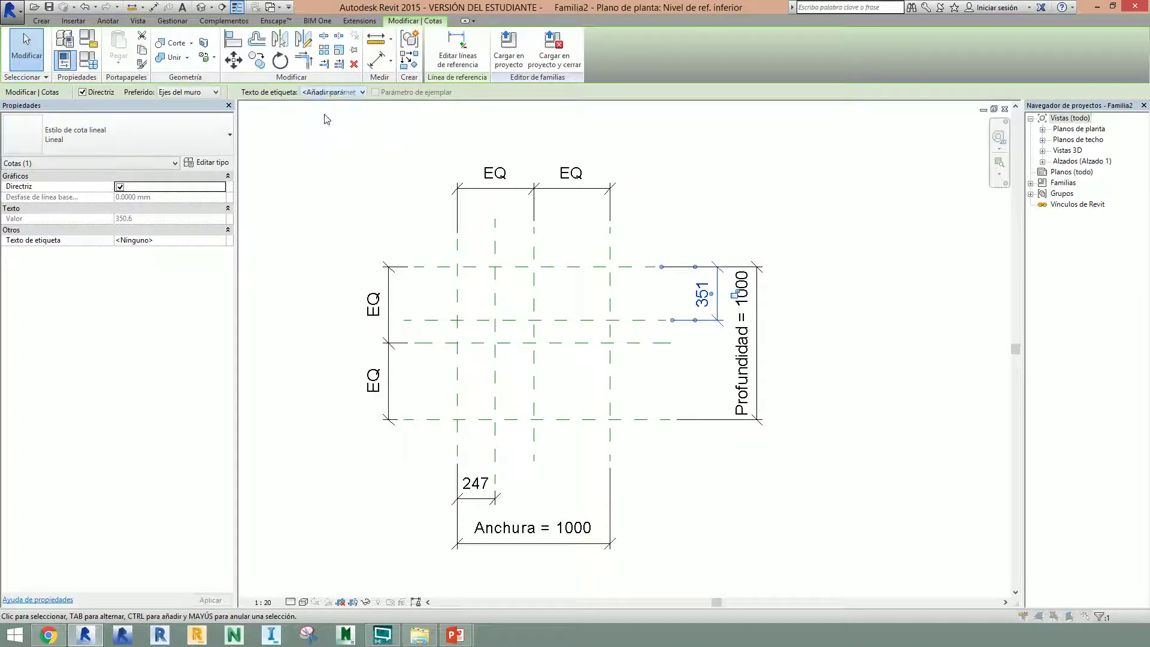
{"action": "type", "text": "Ala1"}
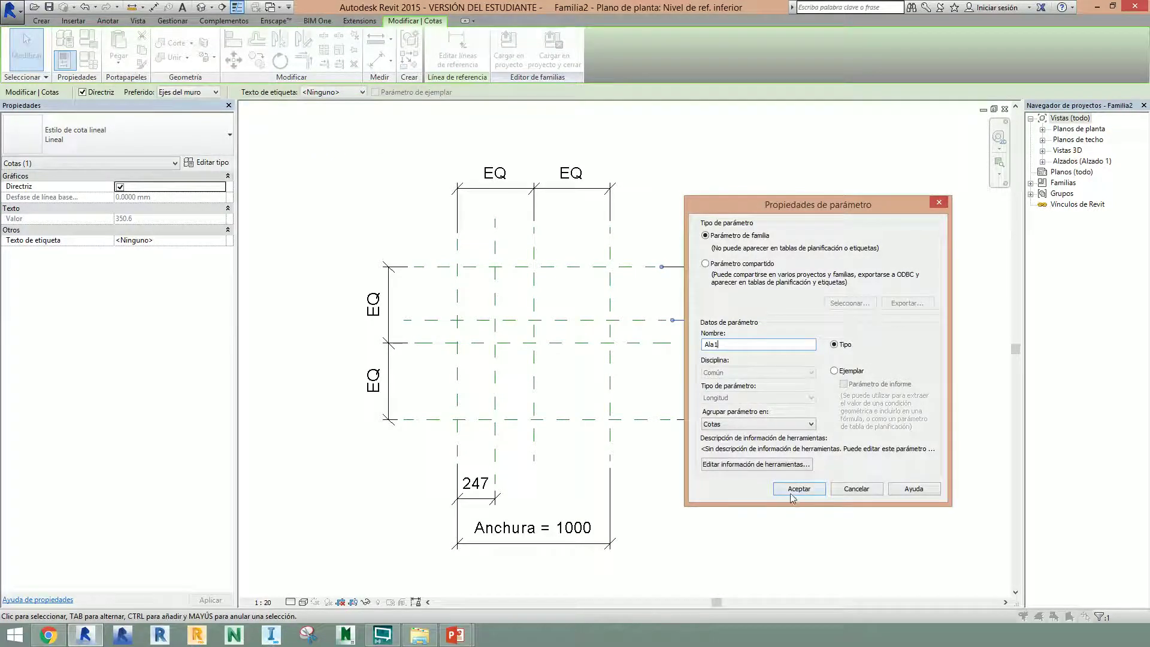
{"action": "left_click", "coordinate": [799, 489]}
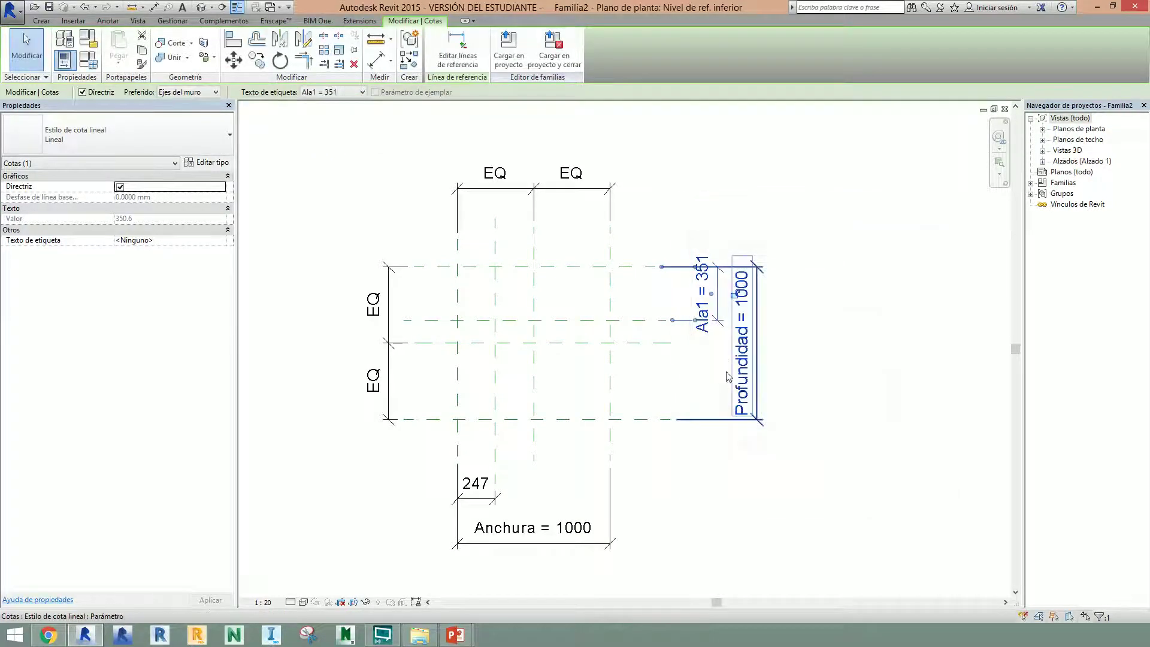
{"action": "key", "text": "Escape"}
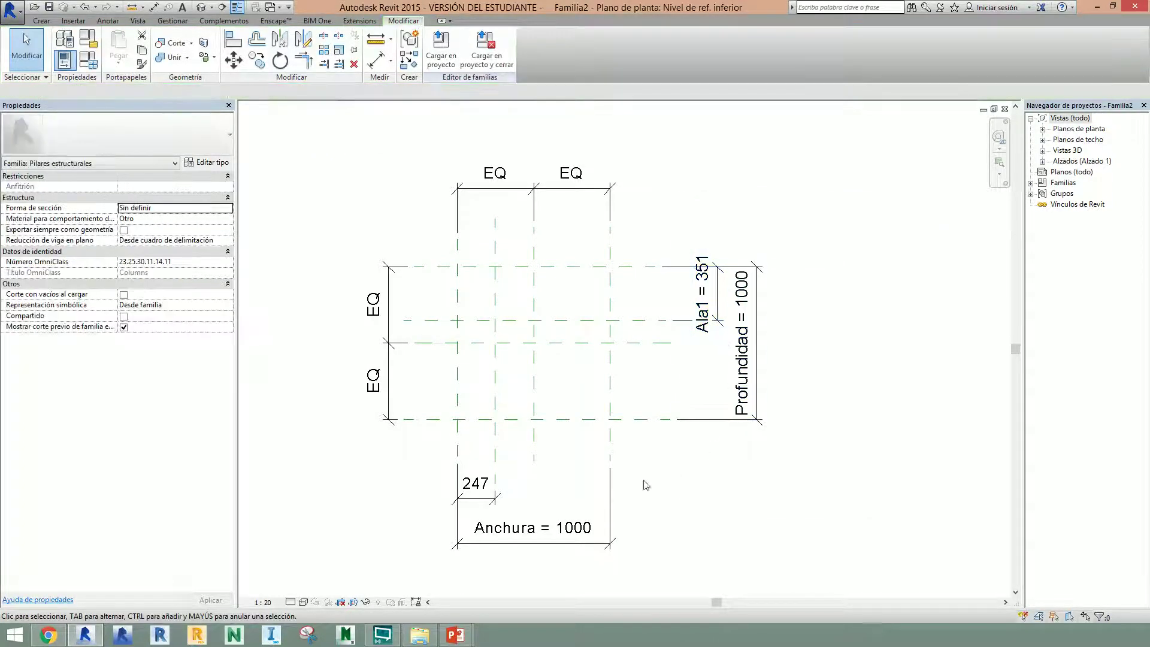
Step: Label the dimension between the leftmost and inner vertical planes with a new type parameter named Ala2
{"action": "left_click", "coordinate": [488, 502]}
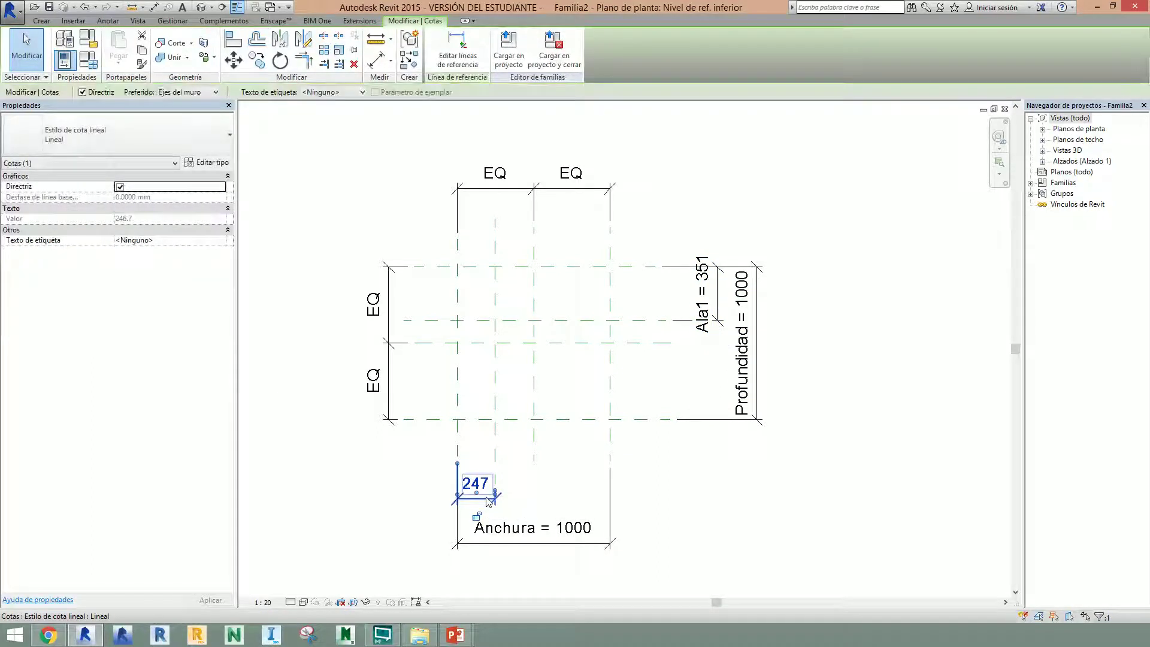
{"action": "left_click", "coordinate": [316, 93]}
{"action": "left_click", "coordinate": [326, 112]}
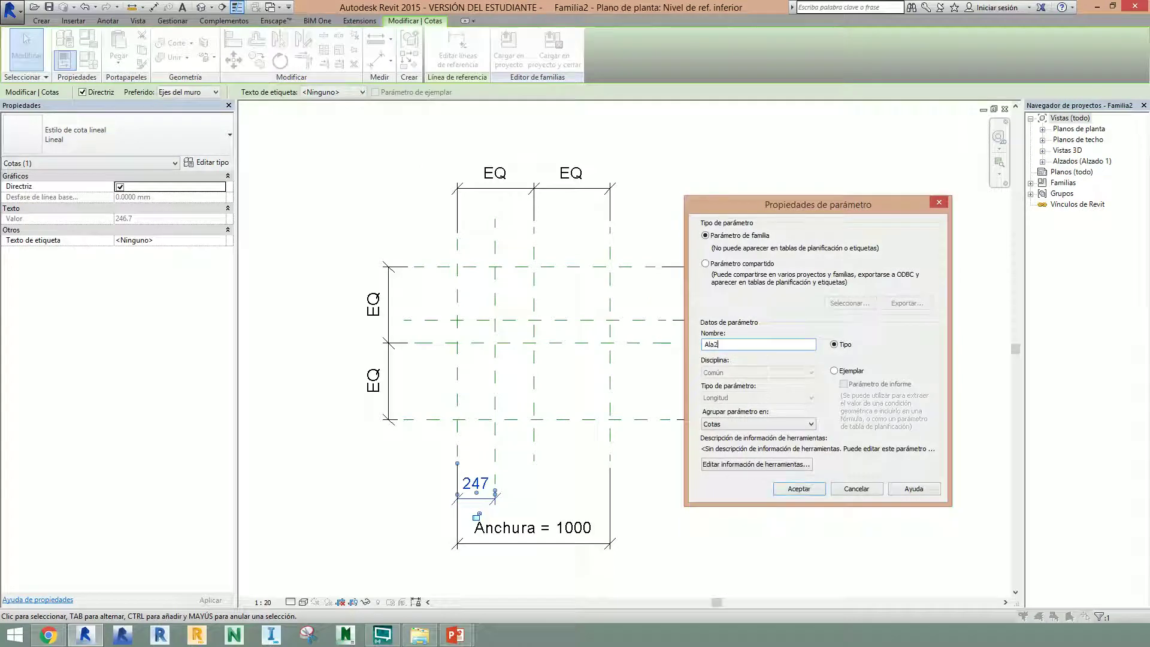
{"action": "key", "text": "Return"}
{"action": "key", "text": "Escape"}
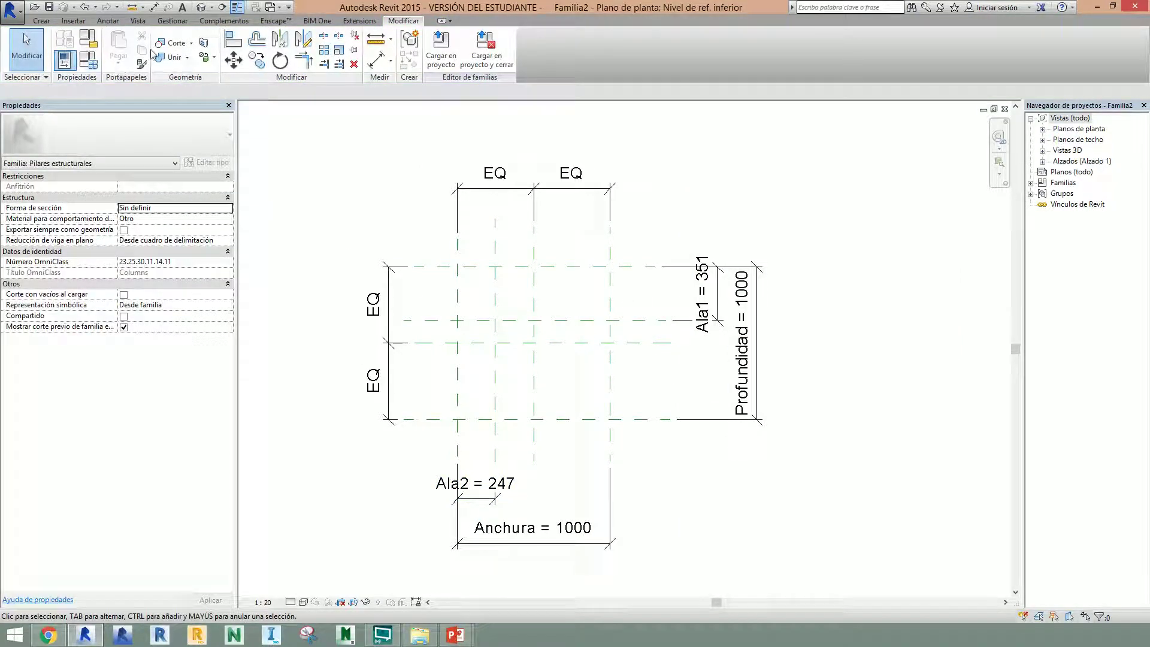
Step: Extrude a closed L-shaped profile sketched along the outer and inner reference planes, with an extrusion end of 250
{"action": "left_click", "coordinate": [42, 20]}
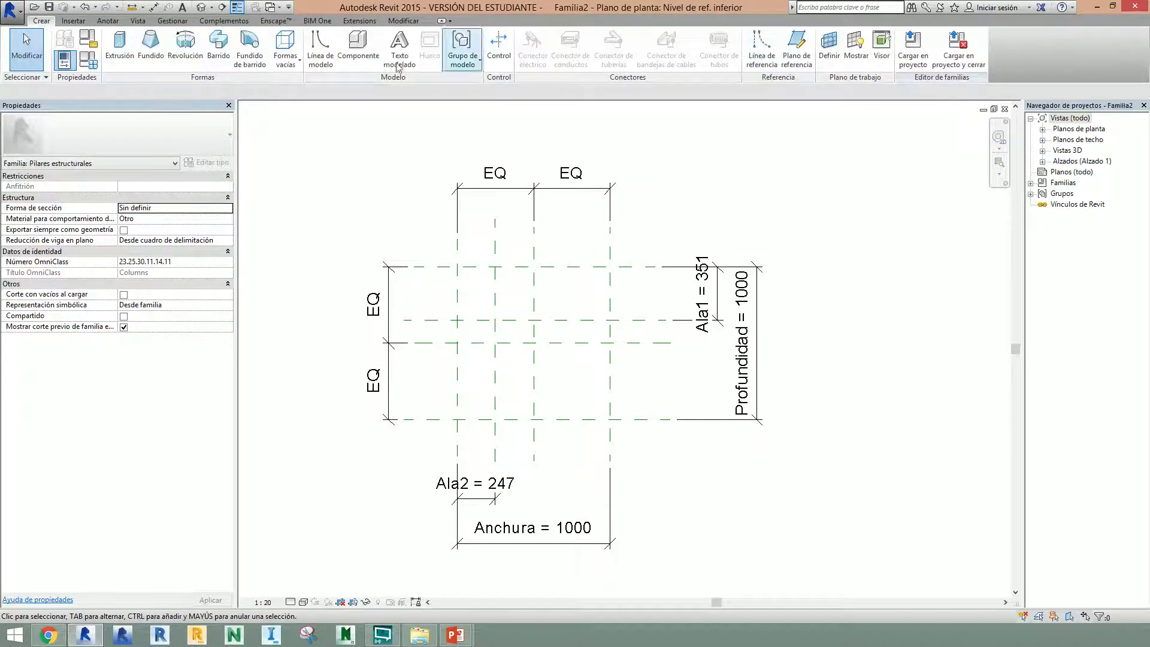
{"action": "left_click", "coordinate": [120, 51]}
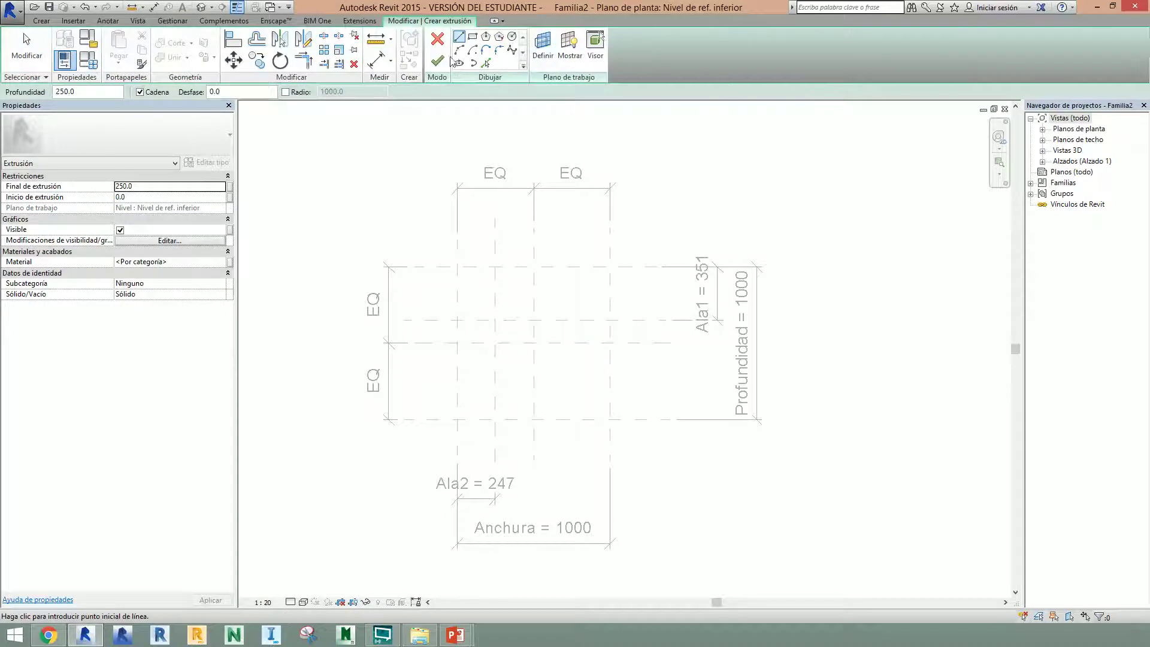
{"action": "left_click", "coordinate": [457, 419]}
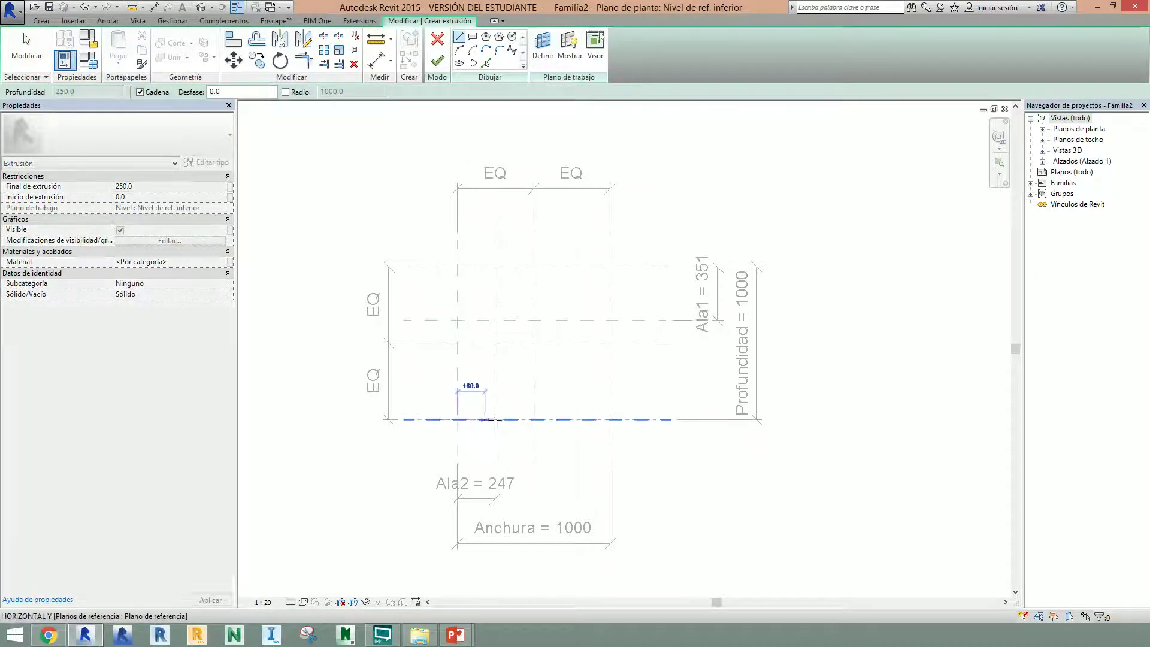
{"action": "left_click", "coordinate": [495, 420]}
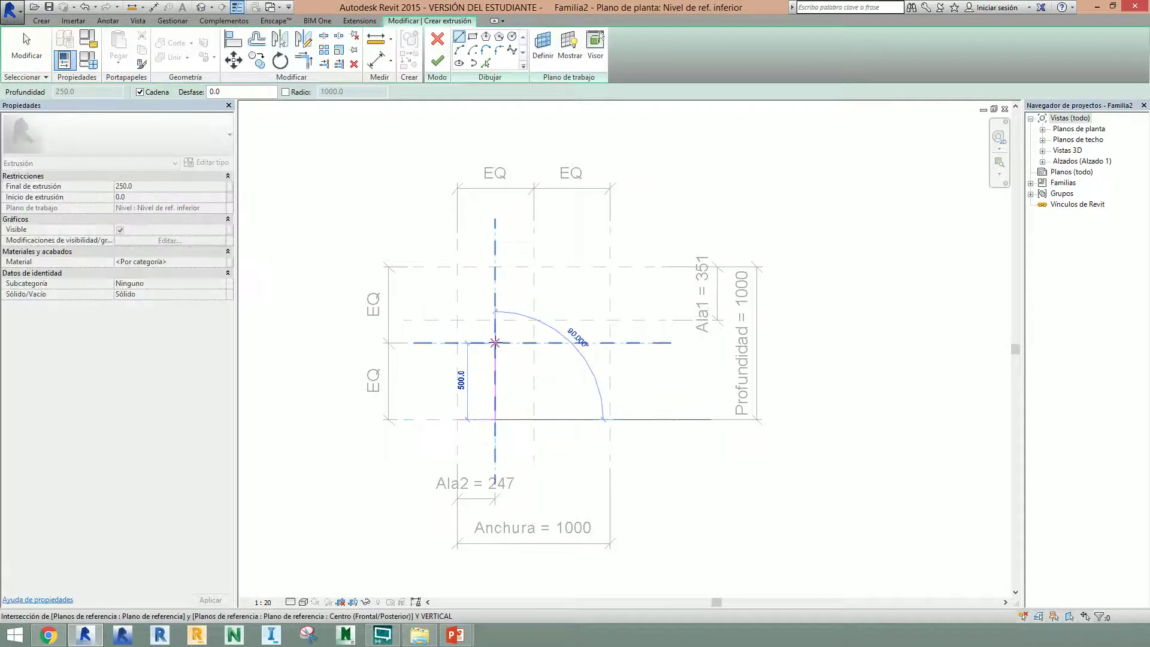
{"action": "left_click", "coordinate": [495, 320]}
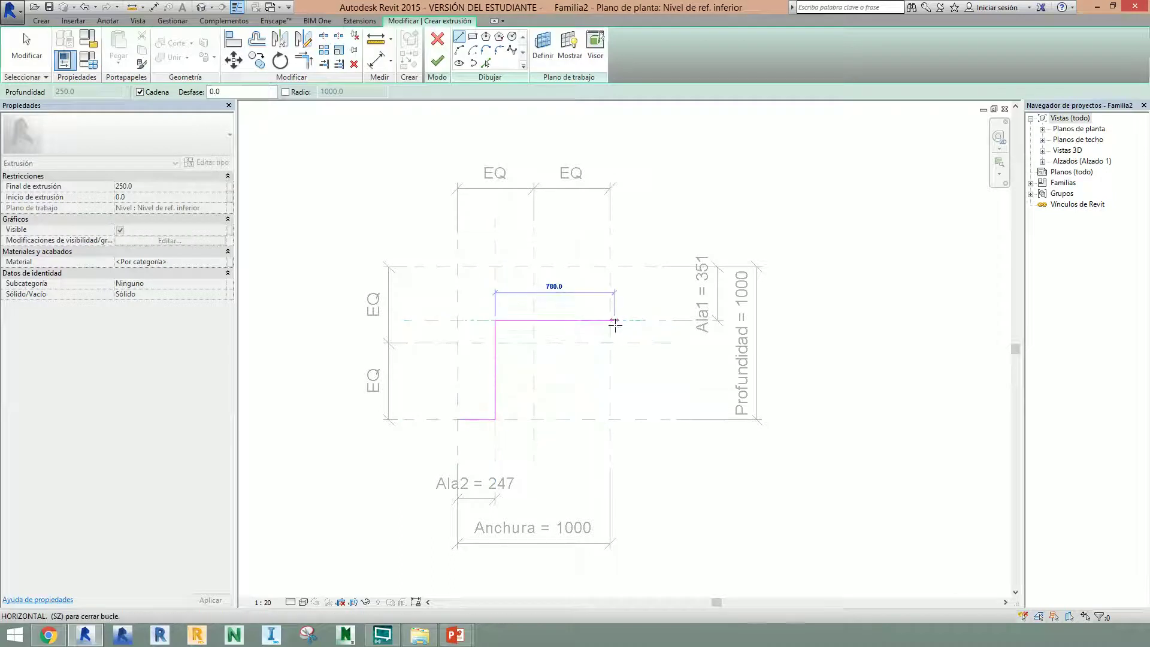
{"action": "left_click", "coordinate": [609, 320]}
{"action": "left_click", "coordinate": [610, 266]}
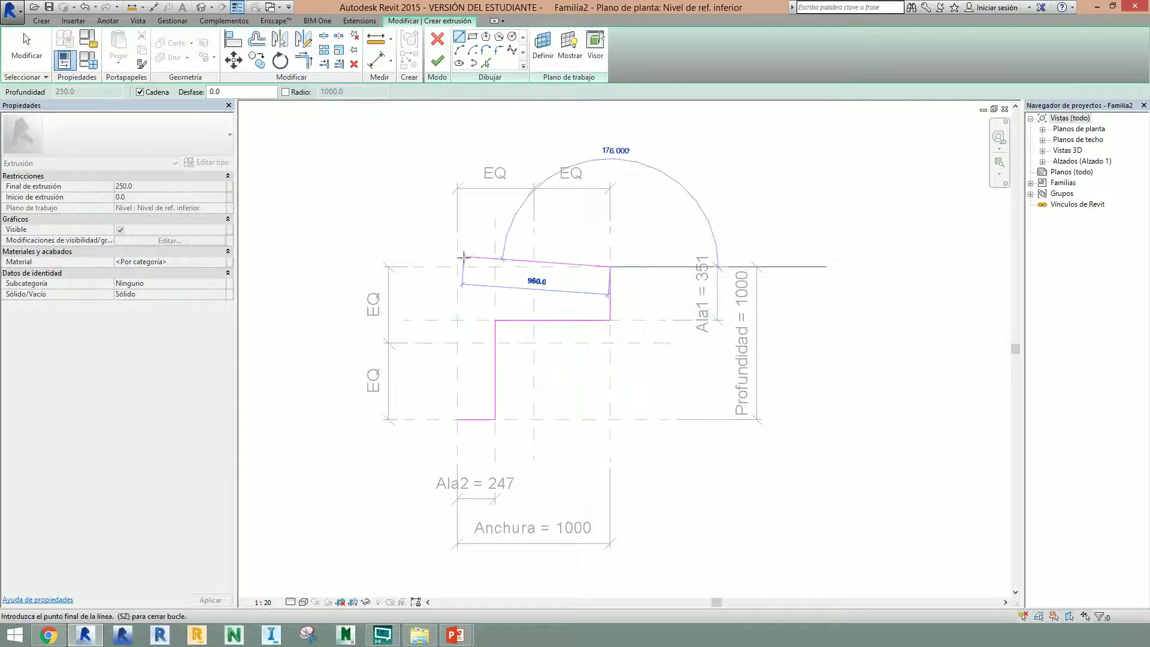
{"action": "left_click", "coordinate": [457, 266]}
{"action": "left_click", "coordinate": [458, 418]}
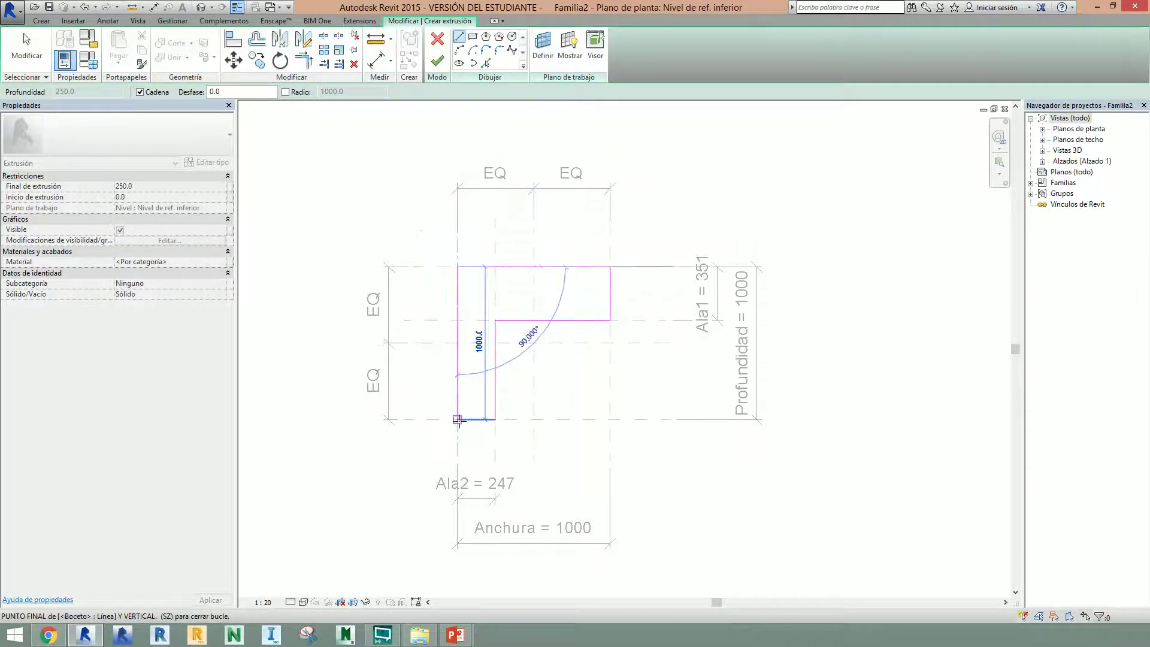
{"action": "key", "text": "Escape"}
{"action": "key", "text": "Escape"}
{"action": "scroll", "coordinate": [599, 395], "scroll_direction": "up", "scroll_amount": 2}
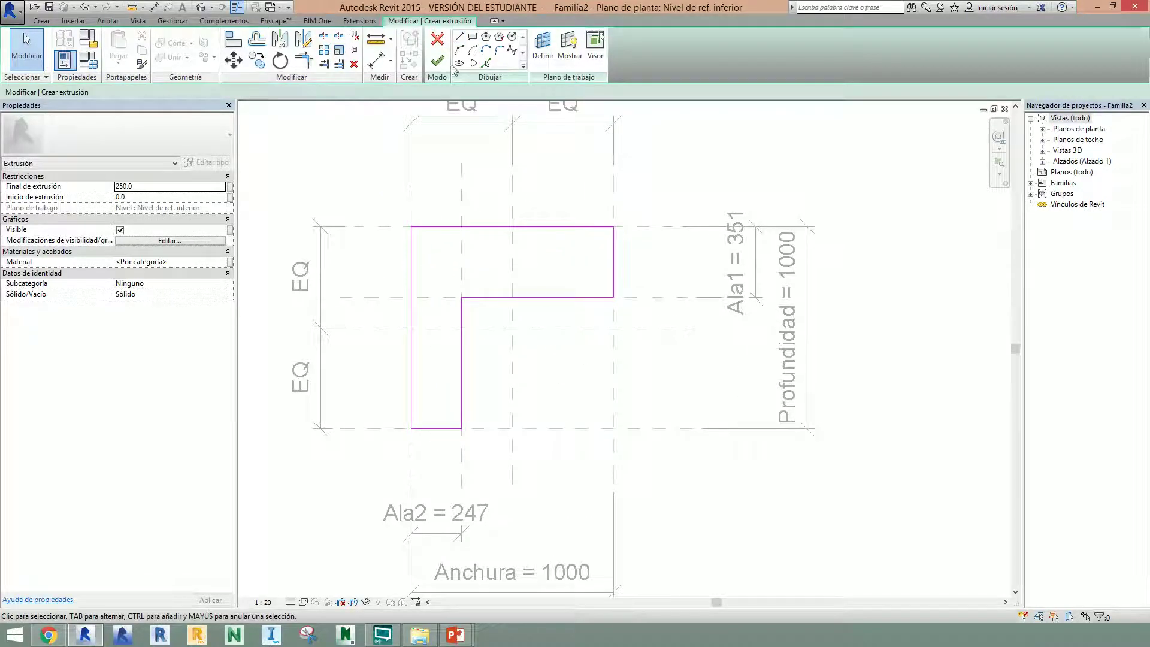
{"action": "left_click", "coordinate": [433, 59]}
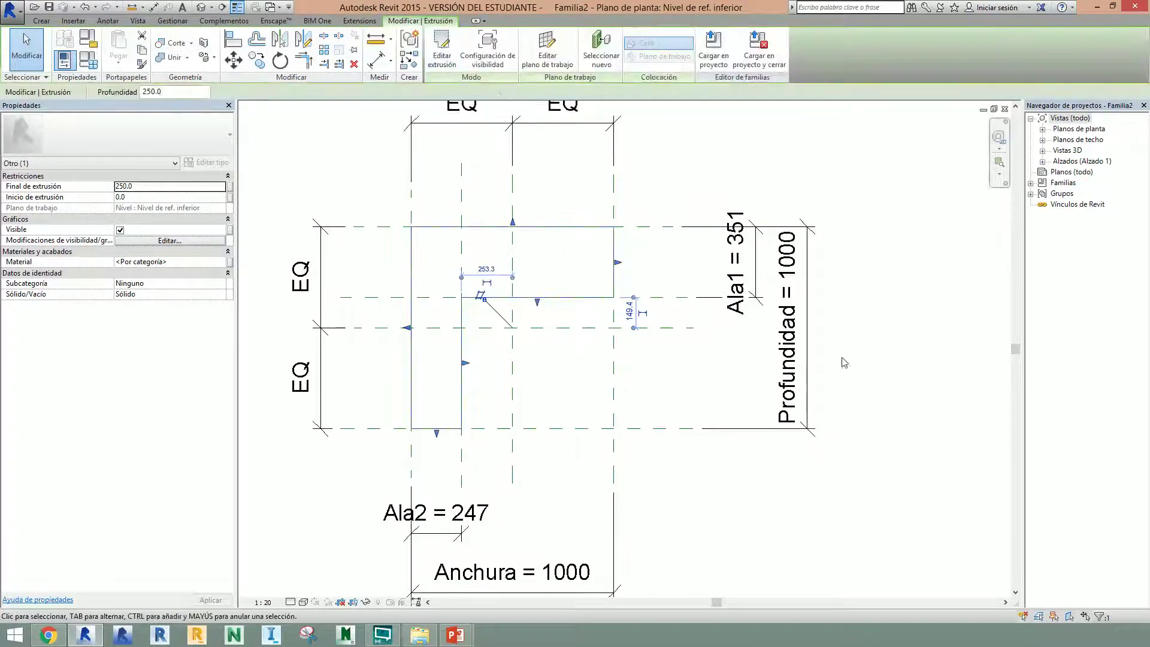
{"action": "left_click", "coordinate": [896, 410]}
Step: In the Derecha elevation, stretch the top of the column extrusion up to the upper reference level
{"action": "left_click", "coordinate": [1078, 162]}
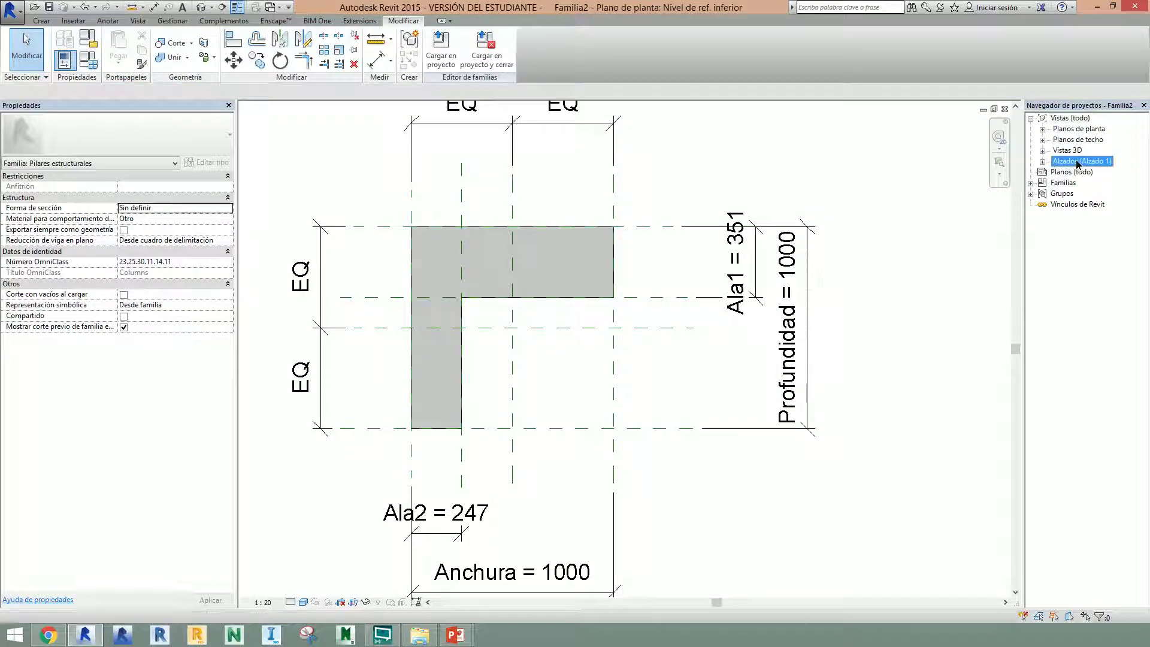
{"action": "double_click", "coordinate": [1078, 161]}
{"action": "double_click", "coordinate": [1078, 172]}
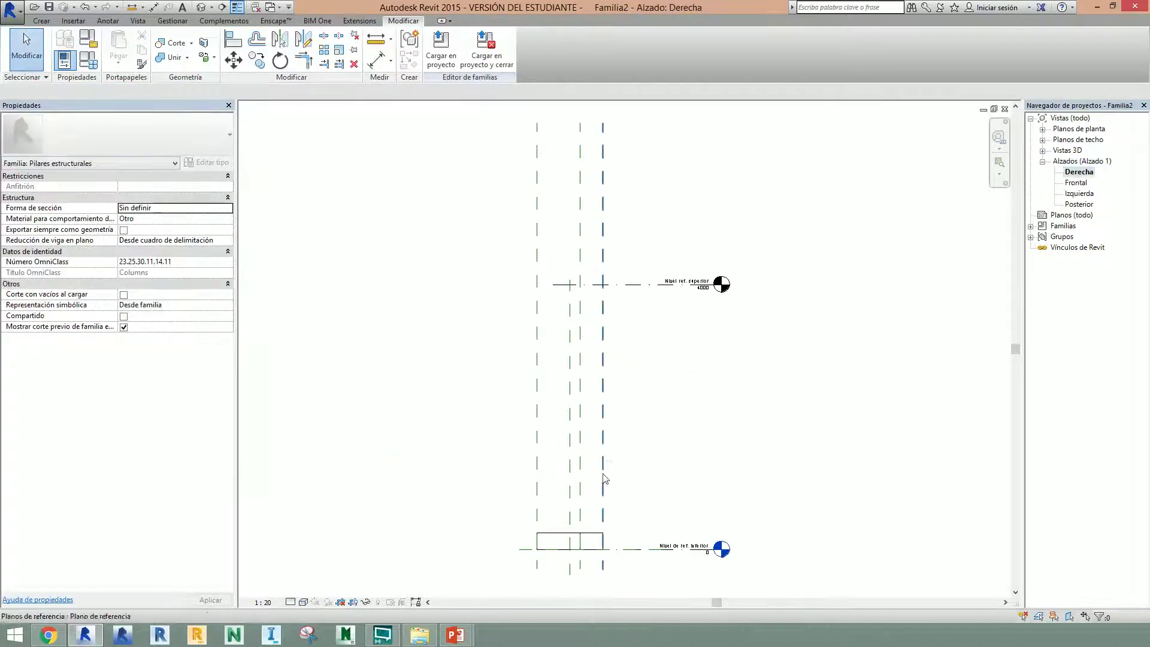
{"action": "left_click", "coordinate": [601, 541]}
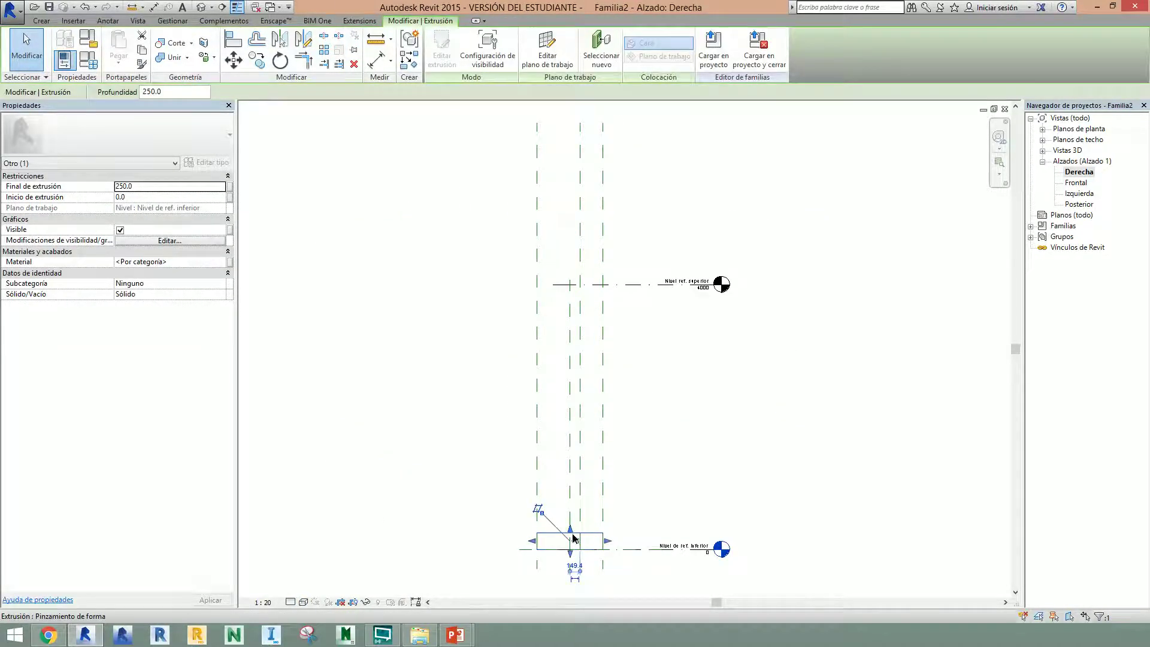
{"action": "left_click_drag", "start_coordinate": [573, 538], "coordinate": [573, 289]}
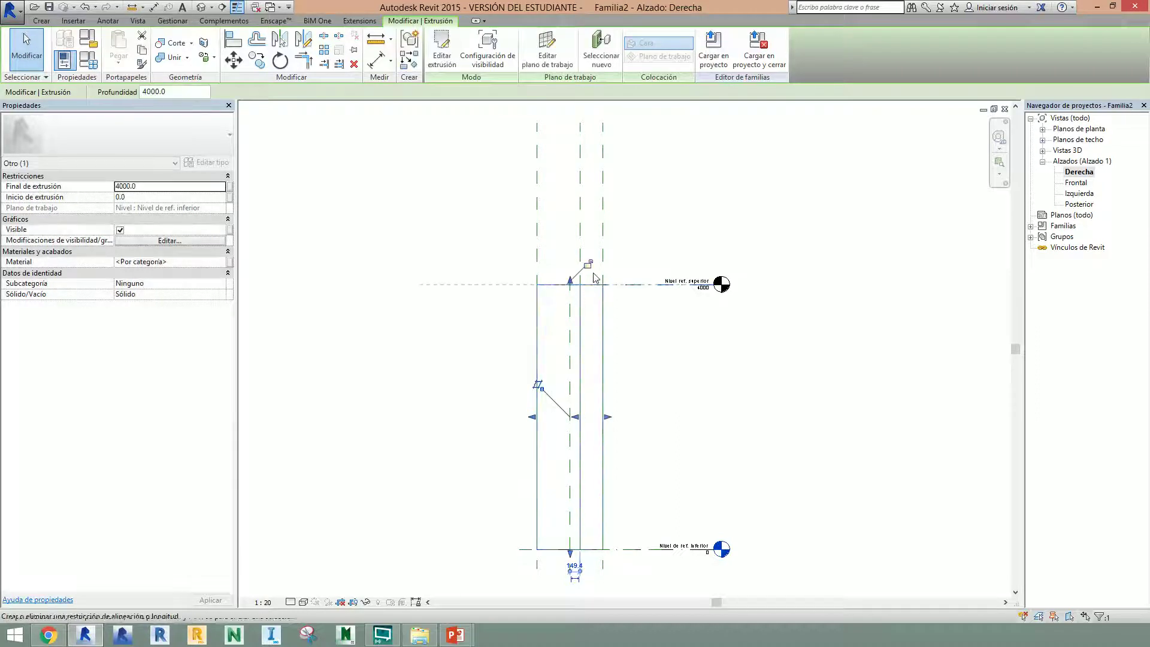
{"action": "left_click", "coordinate": [875, 269]}
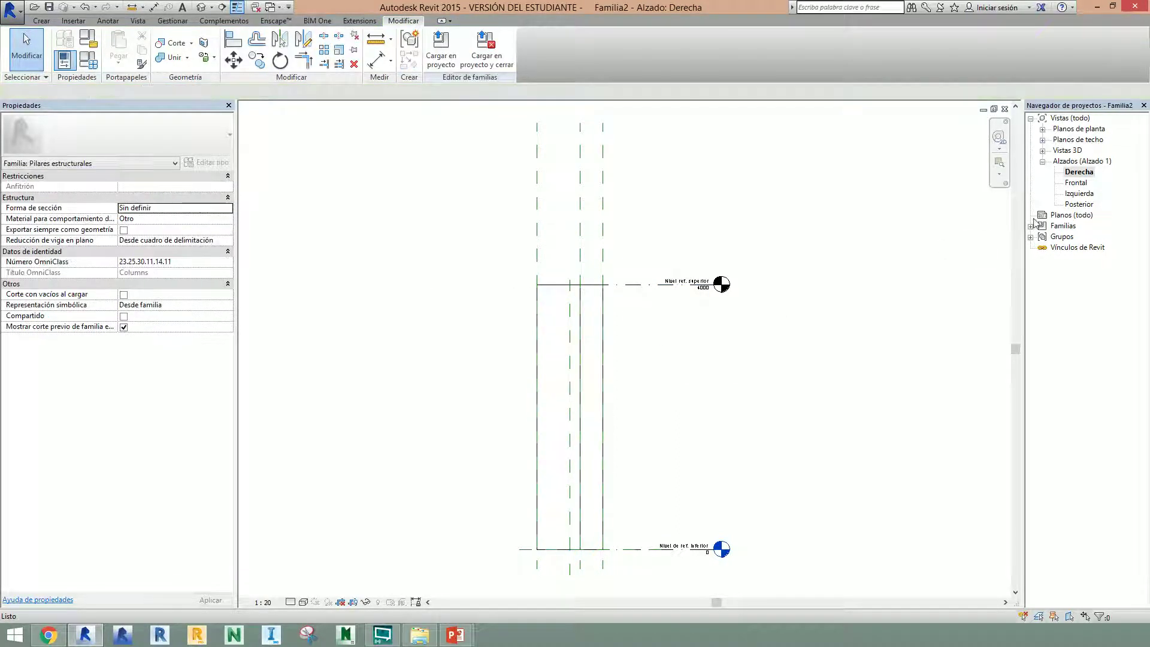
Step: Open the 3D view Vista 1 and view the L-shaped column obliquely from above
{"action": "double_click", "coordinate": [1072, 150]}
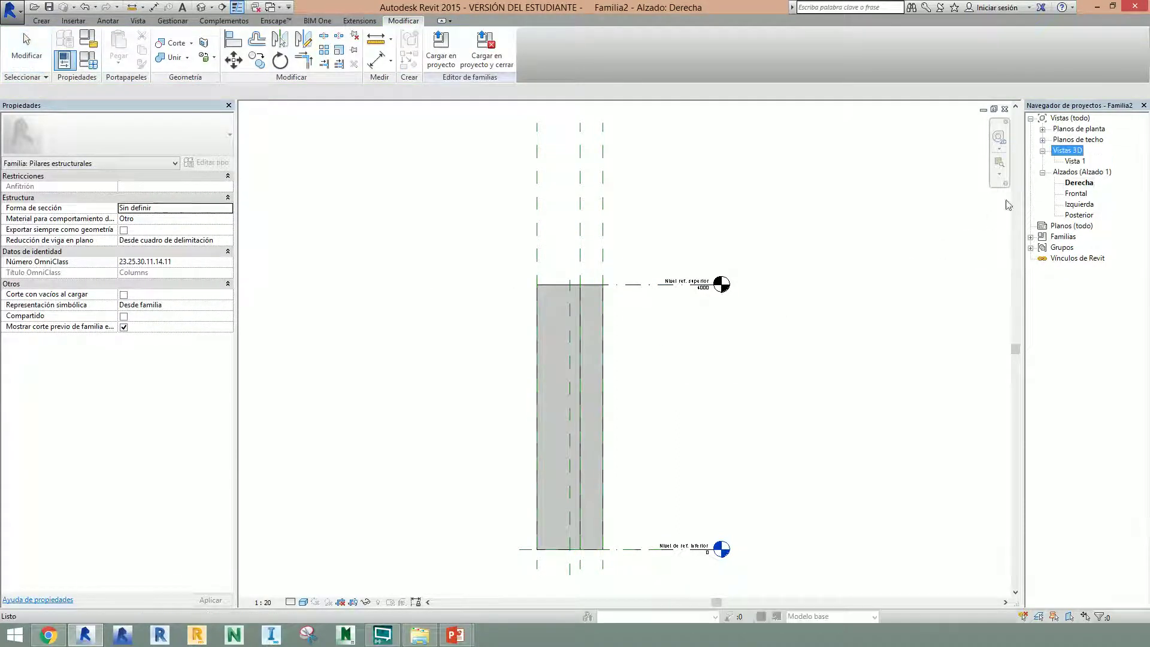
{"action": "double_click", "coordinate": [1073, 161]}
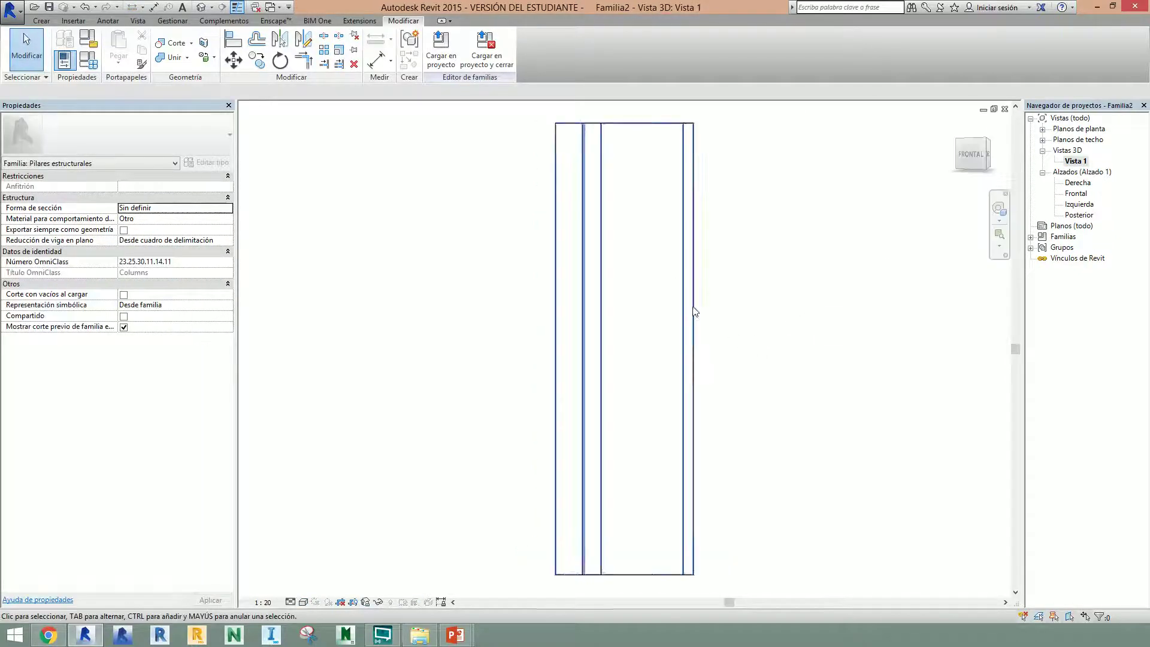
{"action": "mouse_move", "coordinate": [693, 307]}
{"action": "middle_mouse_down", "text": "shift"}
{"action": "mouse_move", "coordinate": [732, 456]}
{"action": "mouse_move", "coordinate": [770, 393]}
{"action": "mouse_move", "coordinate": [891, 379]}
{"action": "mouse_move", "coordinate": [776, 382]}
{"action": "mouse_move", "coordinate": [717, 353]}
{"action": "mouse_move", "coordinate": [755, 360]}
{"action": "mouse_move", "coordinate": [670, 374]}
{"action": "mouse_move", "coordinate": [711, 375]}
{"action": "mouse_move", "coordinate": [721, 454]}
{"action": "mouse_move", "coordinate": [706, 398]}
{"action": "middle_mouse_up", "text": "shift"}
{"action": "middle_click_drag", "start_coordinate": [697, 336], "coordinate": [609, 297]}
Step: Set the family type parameters Ala1 and Ala2 both to 350 and apply them to the column
{"action": "left_click", "coordinate": [78, 63]}
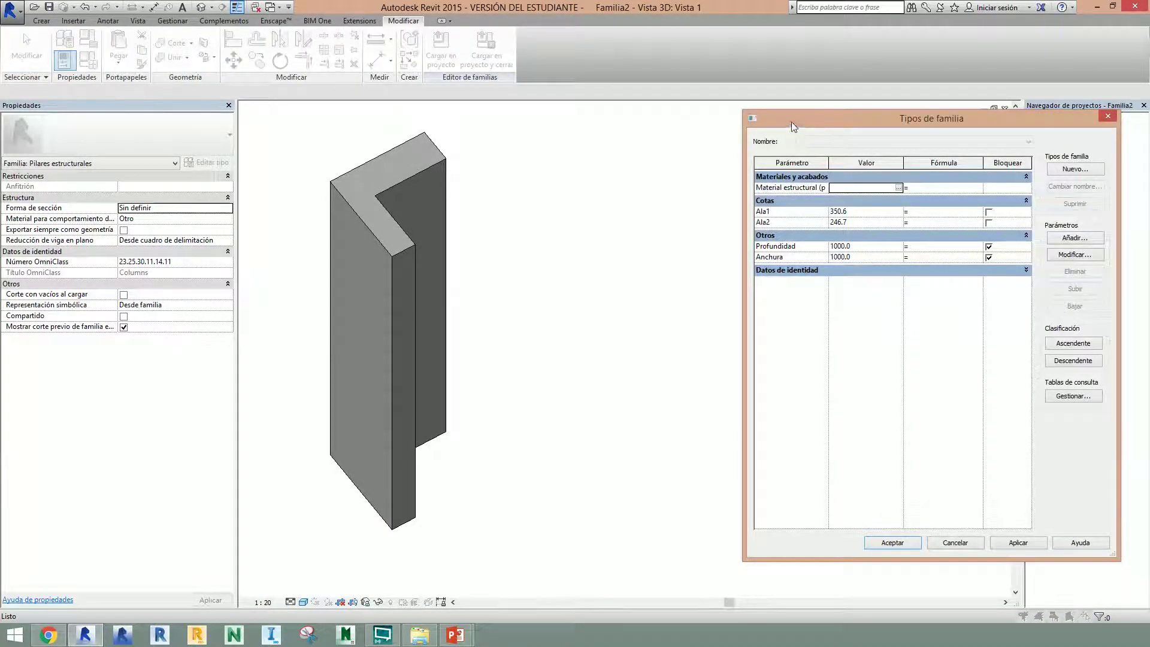
{"action": "left_click_drag", "start_coordinate": [795, 124], "coordinate": [684, 131]}
{"action": "left_click", "coordinate": [701, 224]}
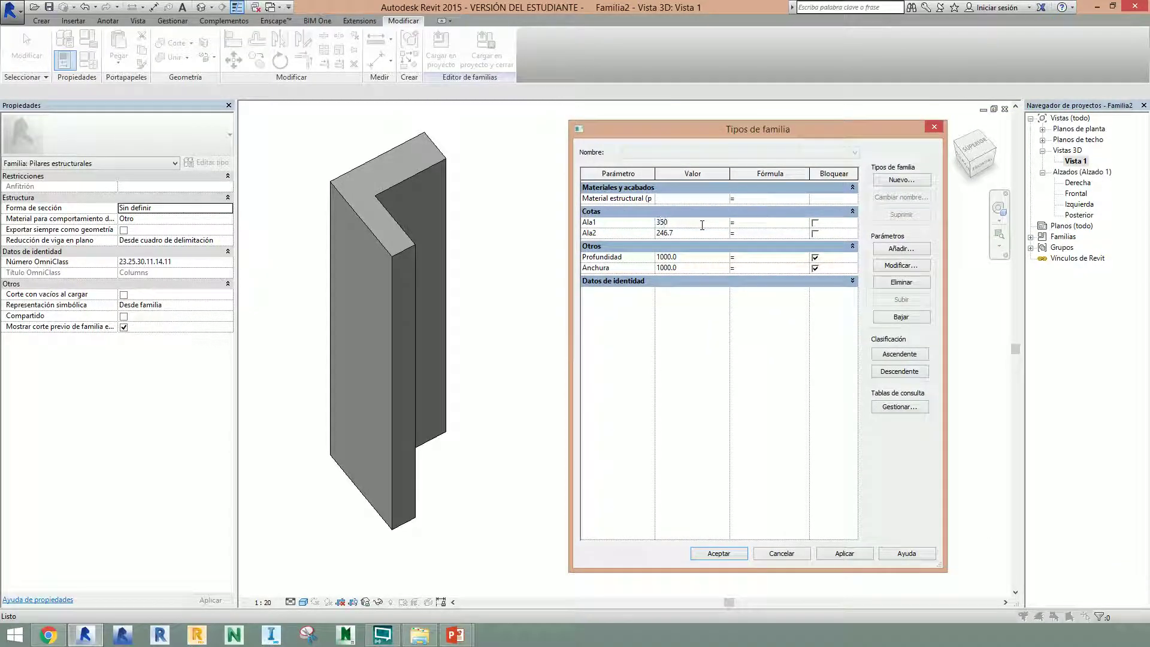
{"action": "key", "text": "Return"}
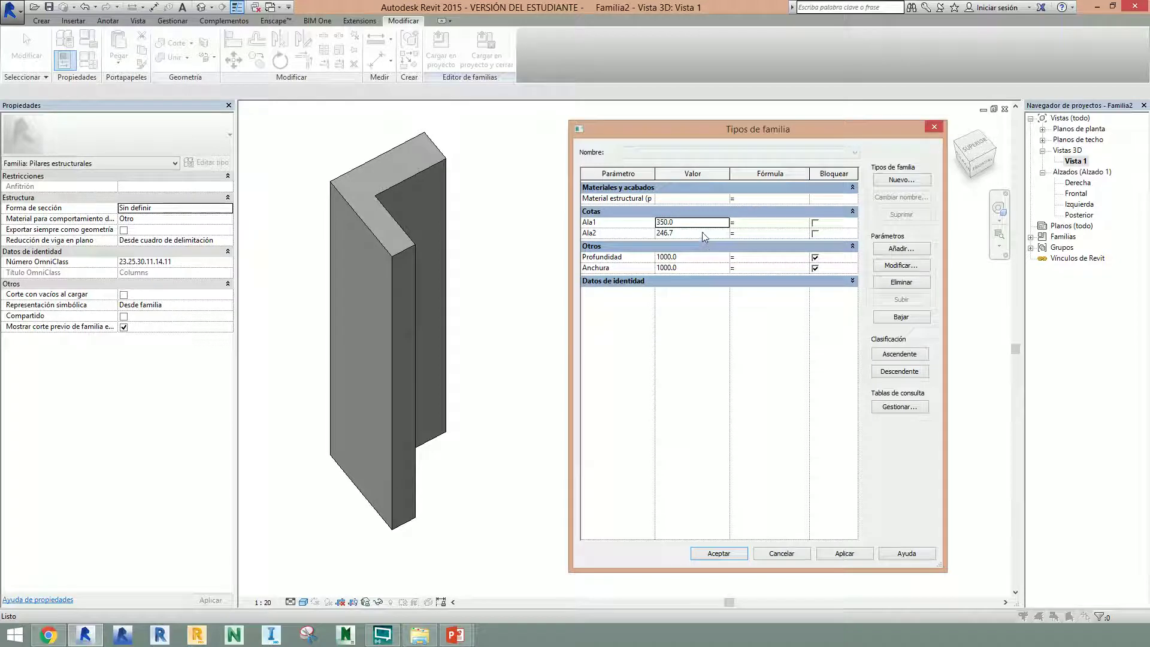
{"action": "left_click", "coordinate": [703, 233]}
{"action": "type", "text": "350"}
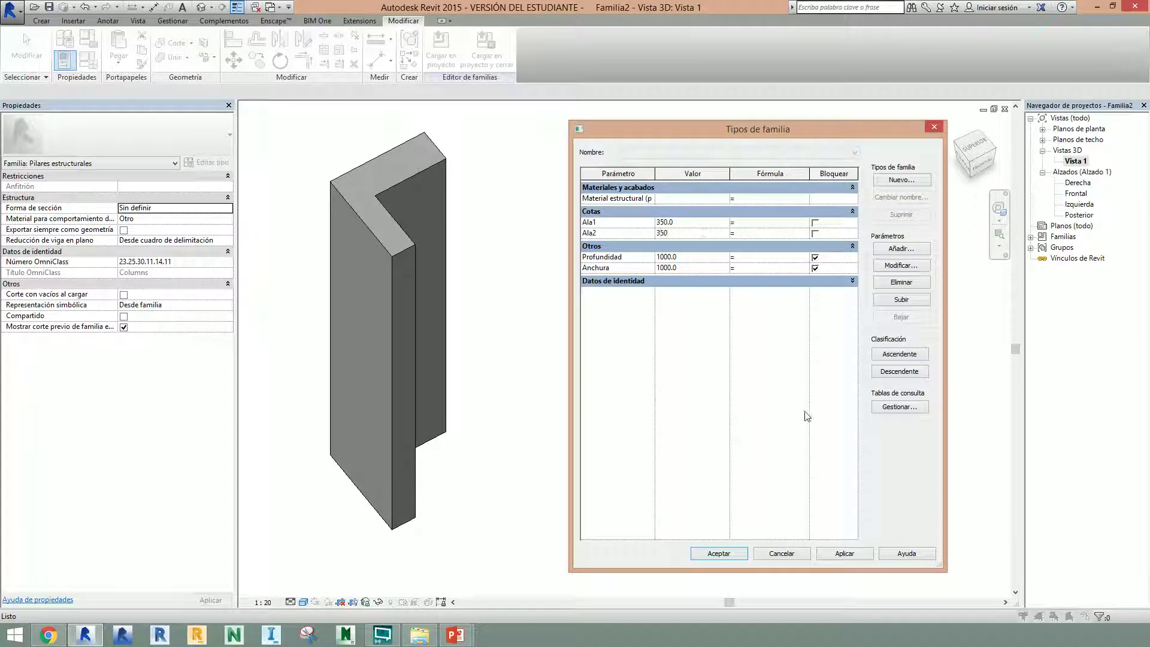
{"action": "left_click", "coordinate": [845, 555]}
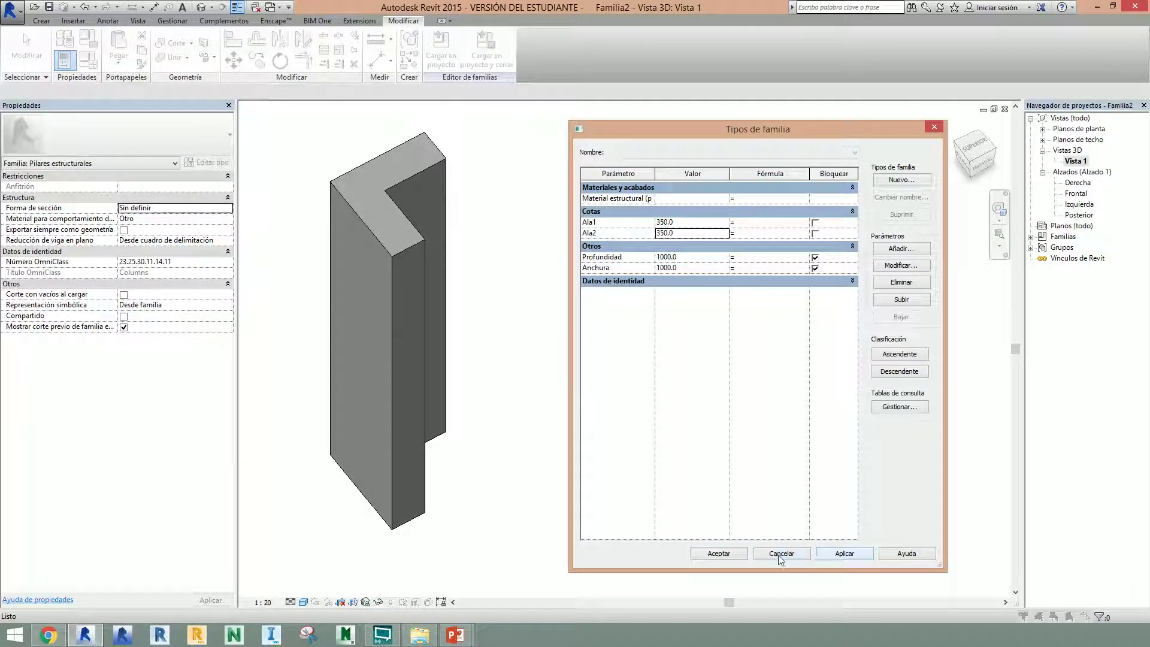
Step: Set Profundidad to 800 and Anchura to 600, apply the values and accept the family types
{"action": "left_click", "coordinate": [705, 257]}
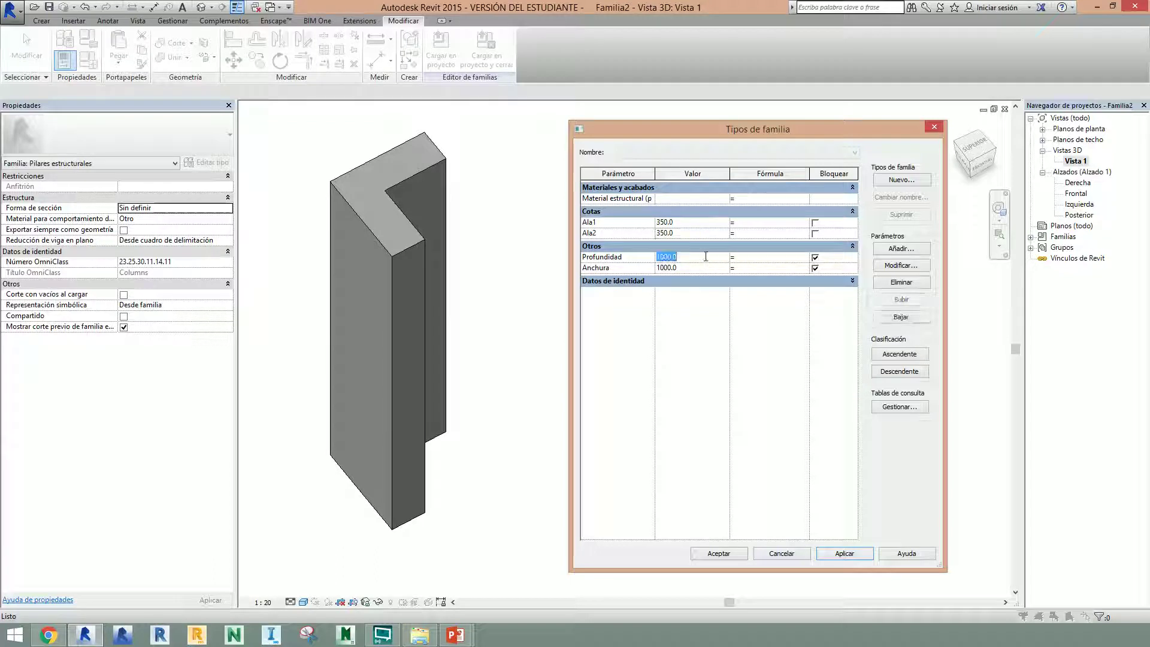
{"action": "type", "text": "800"}
{"action": "left_click", "coordinate": [707, 272]}
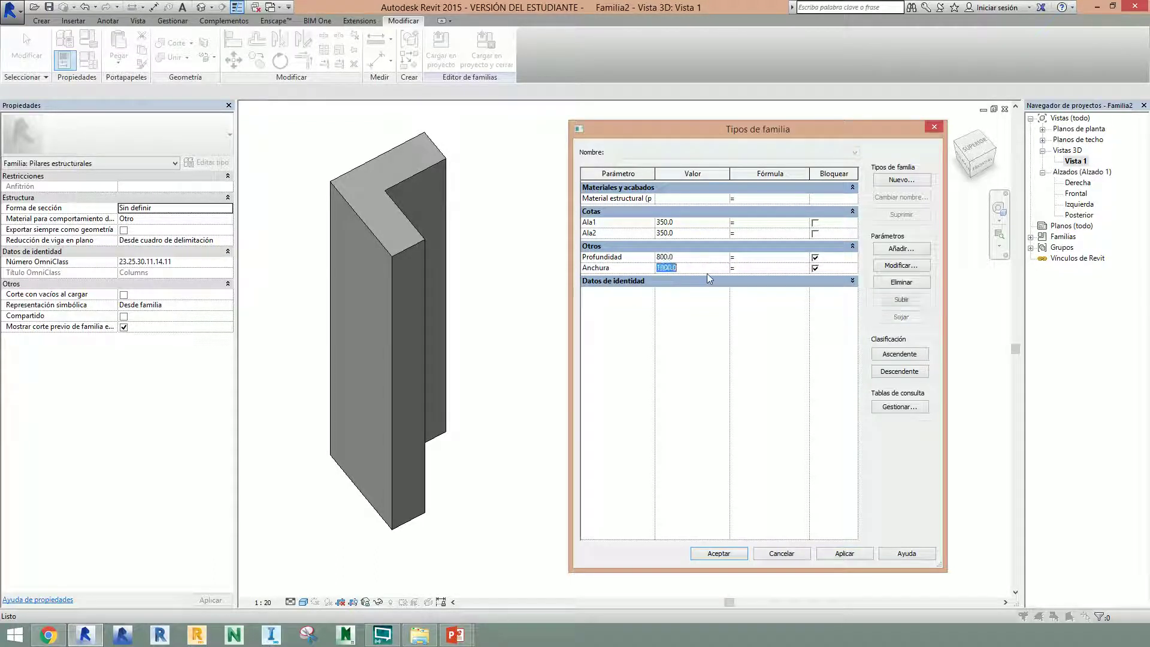
{"action": "type", "text": "600"}
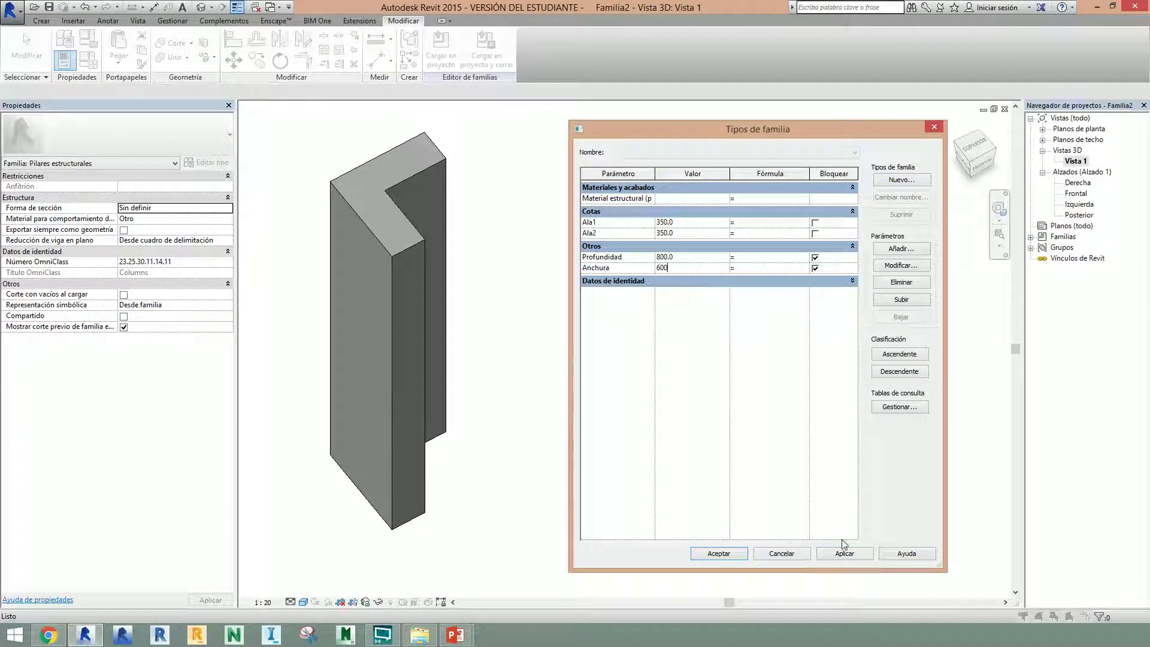
{"action": "left_click", "coordinate": [851, 556]}
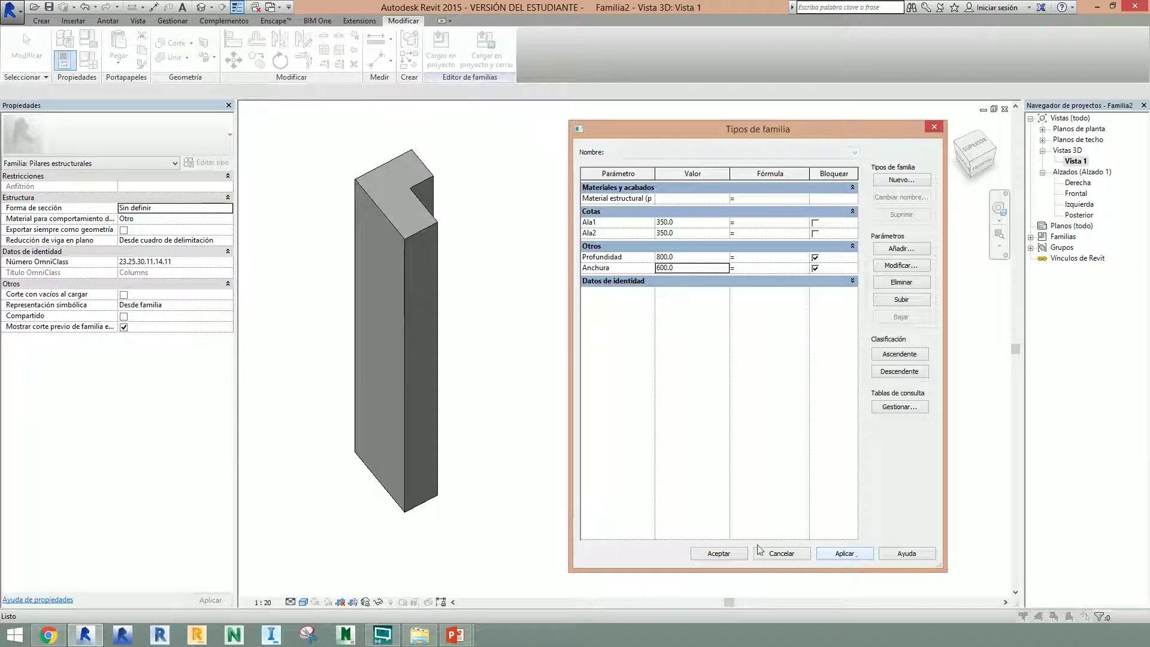
{"action": "left_click", "coordinate": [736, 553]}
{"action": "middle_click_drag", "start_coordinate": [598, 462], "coordinate": [724, 414], "text": "shift"}
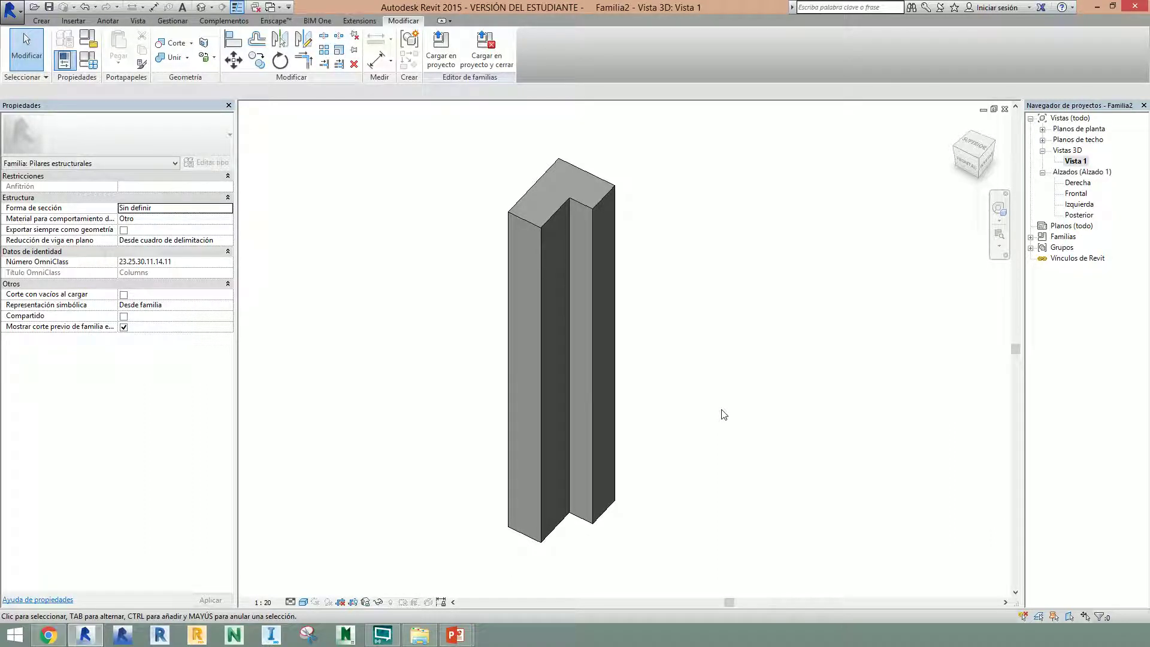
{"action": "mouse_move", "coordinate": [709, 410]}
{"action": "middle_mouse_down", "text": "shift"}
{"action": "mouse_move", "coordinate": [865, 434]}
{"action": "mouse_move", "coordinate": [649, 432]}
{"action": "mouse_move", "coordinate": [721, 423]}
{"action": "middle_mouse_up", "text": "shift"}
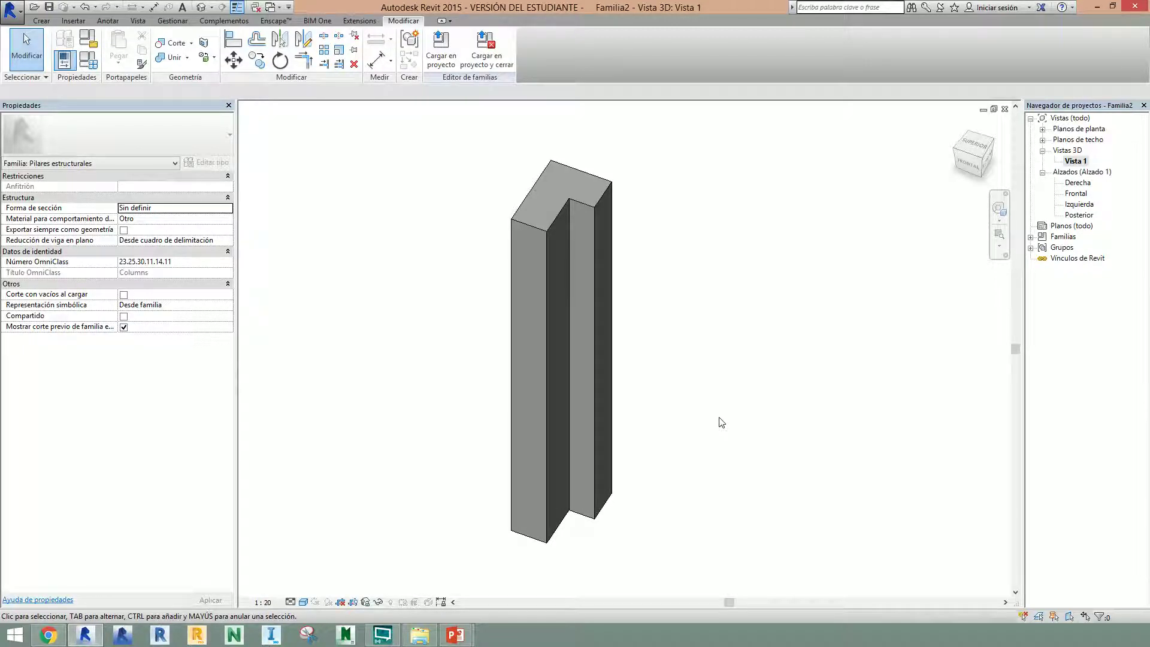
{"action": "mouse_move", "coordinate": [718, 417]}
{"action": "middle_mouse_down", "text": "shift"}
{"action": "mouse_move", "coordinate": [539, 442]}
{"action": "mouse_move", "coordinate": [736, 429]}
{"action": "middle_mouse_up", "text": "shift"}
{"action": "scroll", "coordinate": [713, 338], "scroll_direction": "up", "scroll_amount": 2}
{"action": "middle_click_drag", "start_coordinate": [713, 338], "coordinate": [621, 342], "text": "shift"}
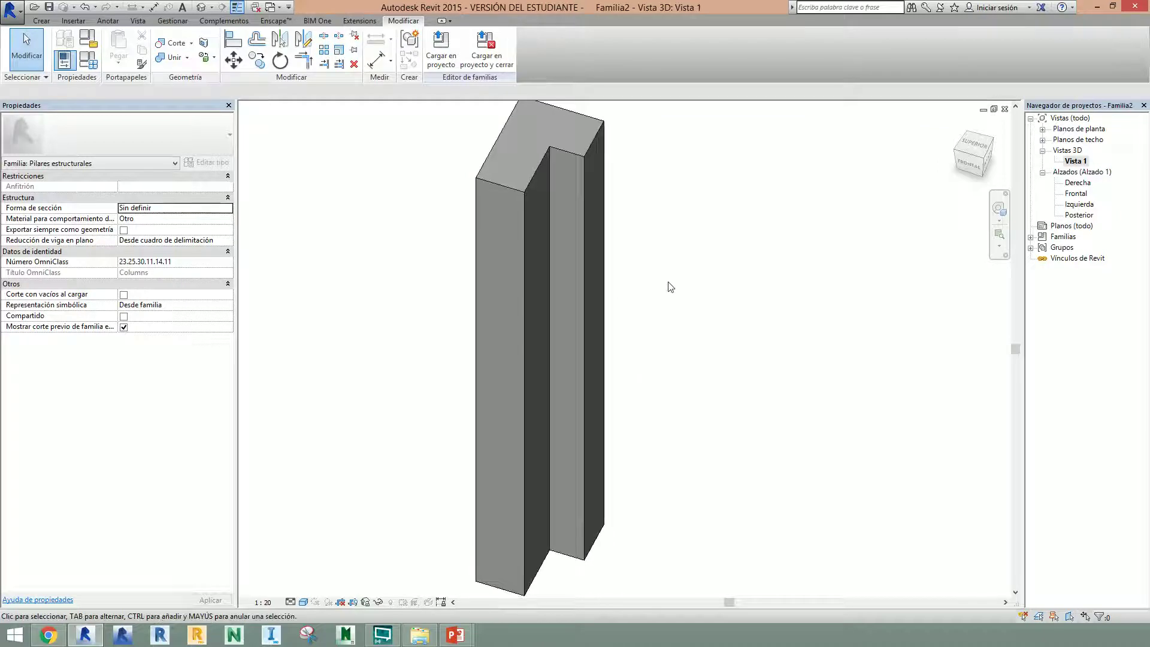
{"action": "middle_click_drag", "start_coordinate": [576, 185], "coordinate": [638, 317], "text": "shift"}
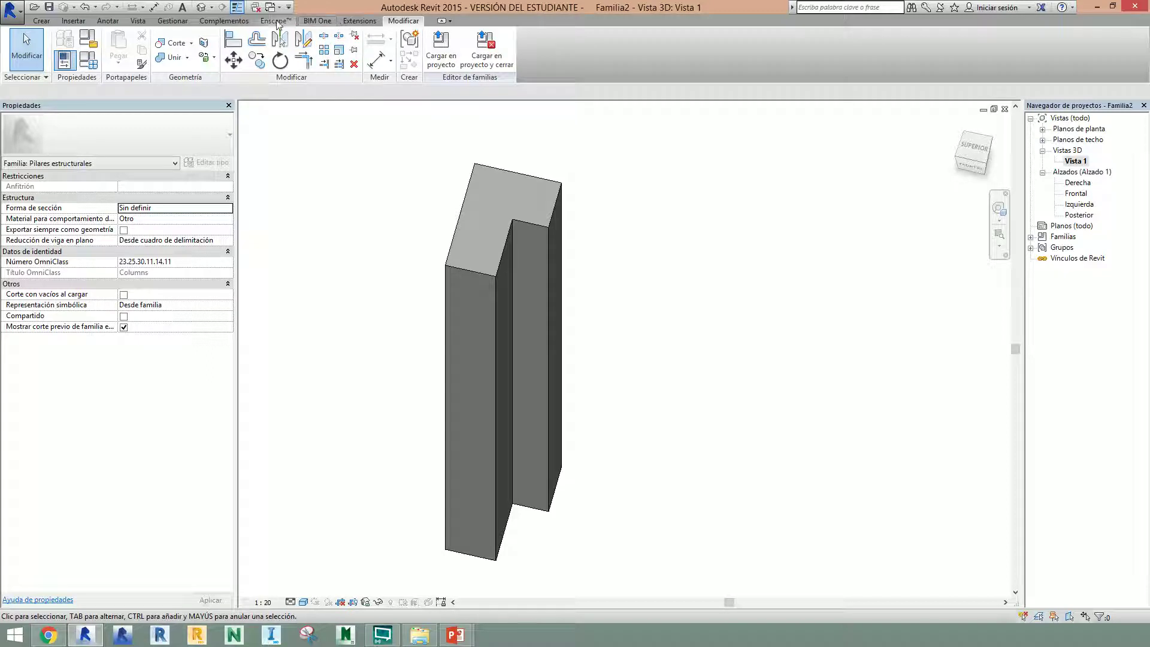
Step: Create a new material in the material browser and name it Encofrado de Columnas
{"action": "left_click", "coordinate": [183, 21]}
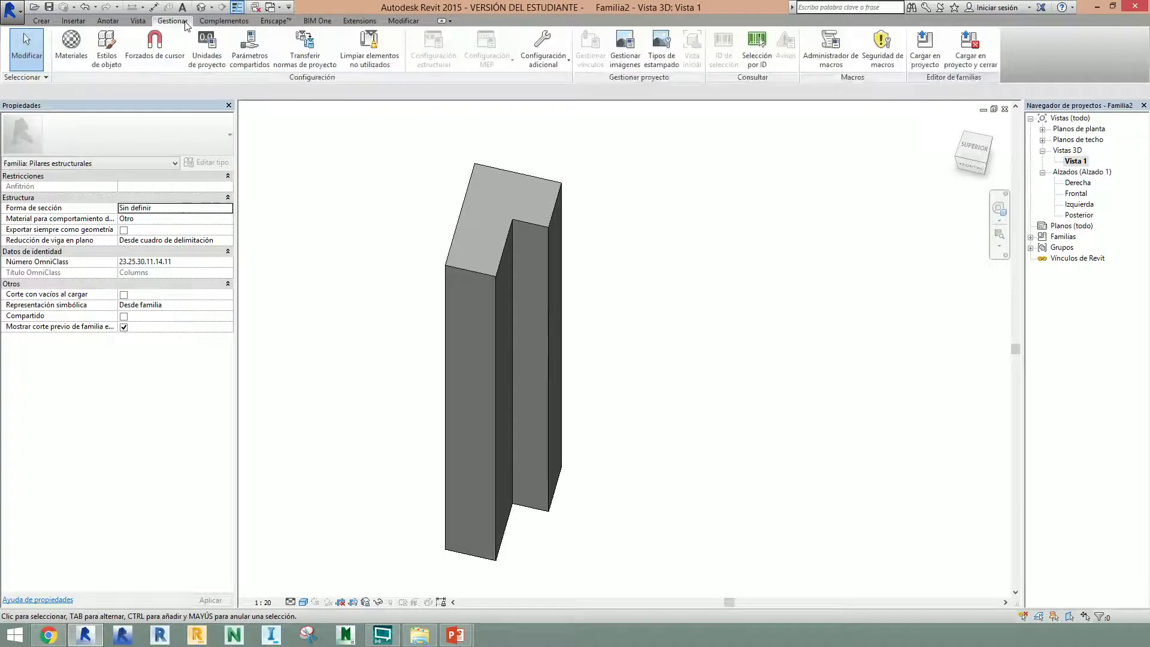
{"action": "left_click", "coordinate": [66, 47]}
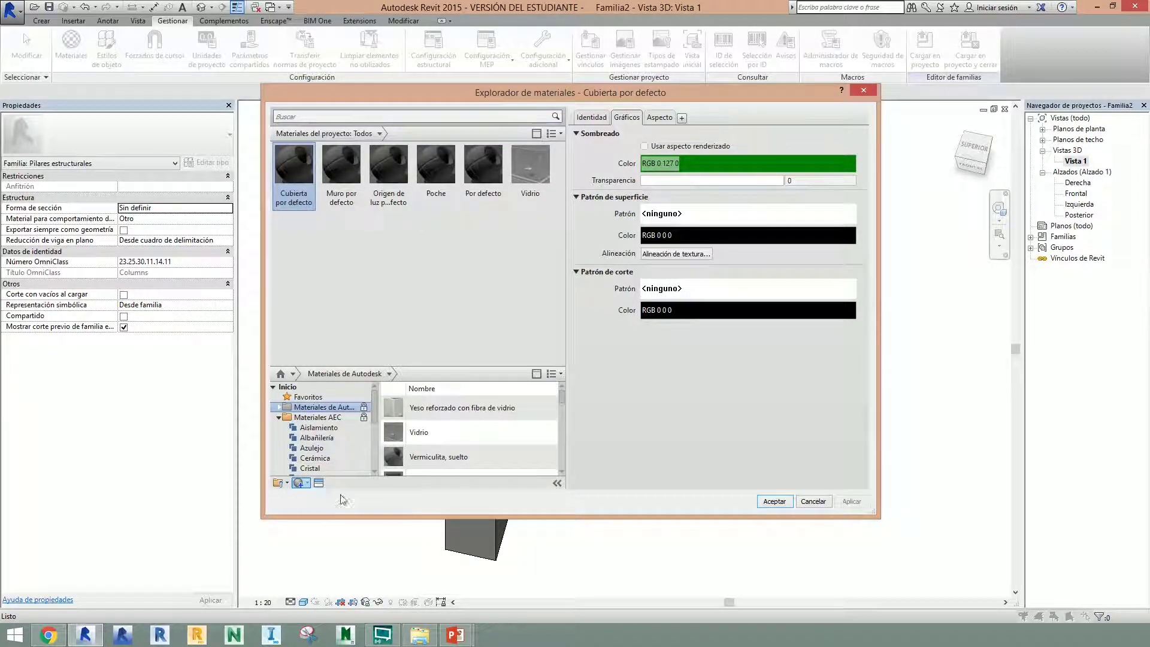
{"action": "left_click", "coordinate": [592, 117]}
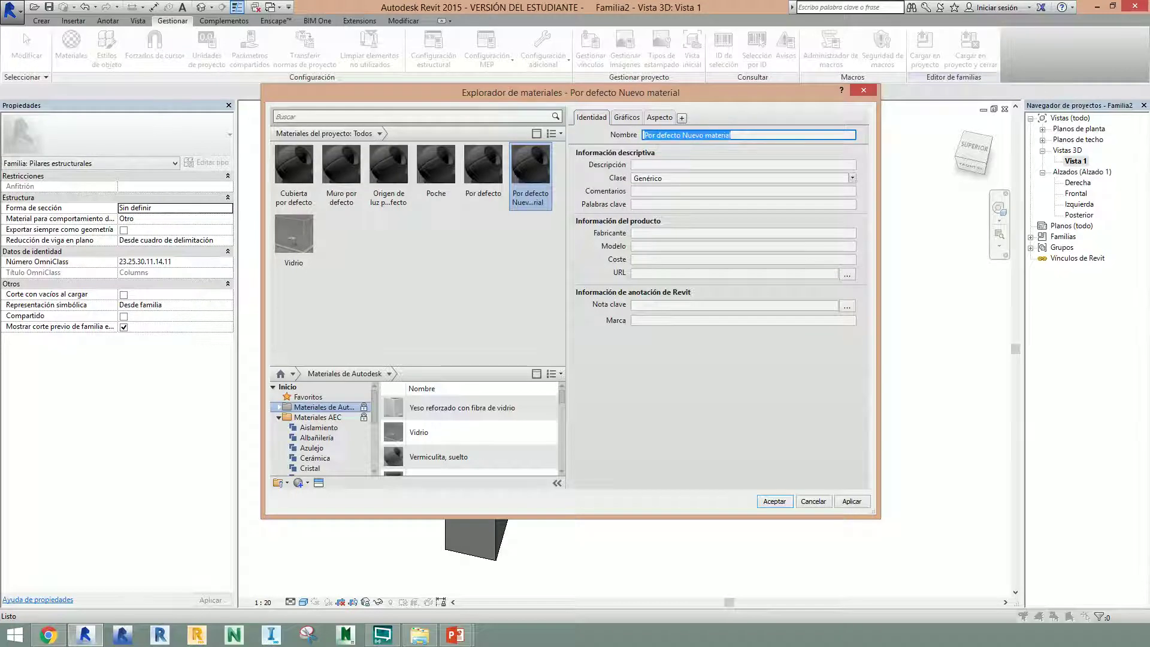
{"action": "type", "text": "Encofrado de Columnas"}
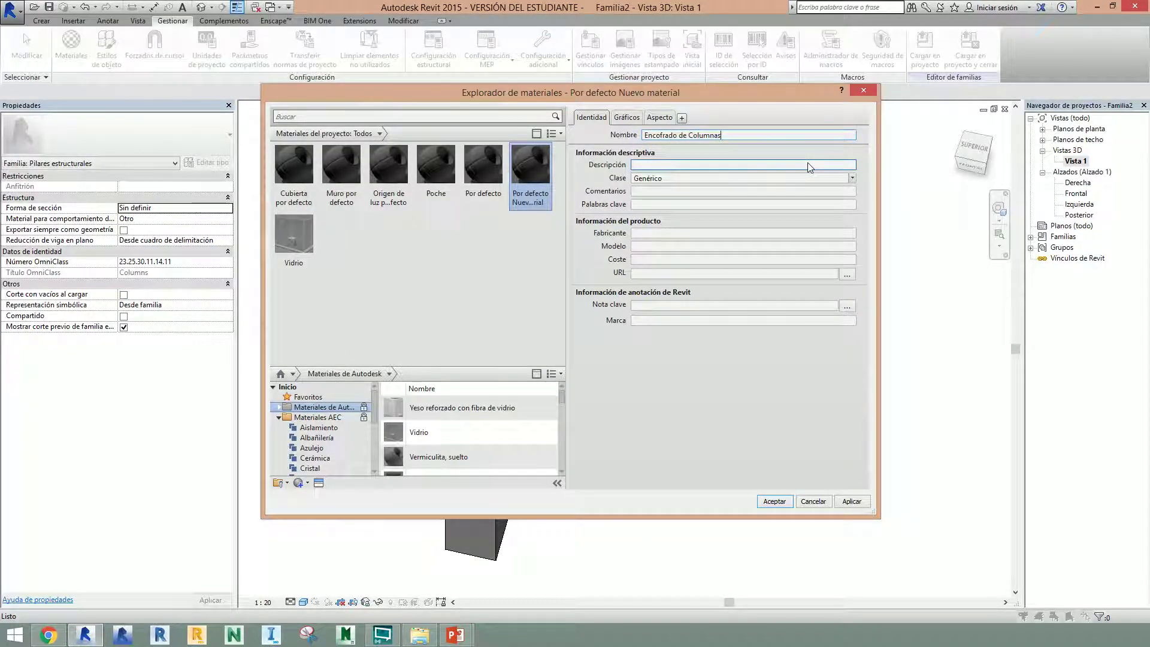
Step: Set the shading colour of the Encofrado de Columnas material to orange RGB 255-128-064 and accept the material
{"action": "left_click", "coordinate": [626, 118]}
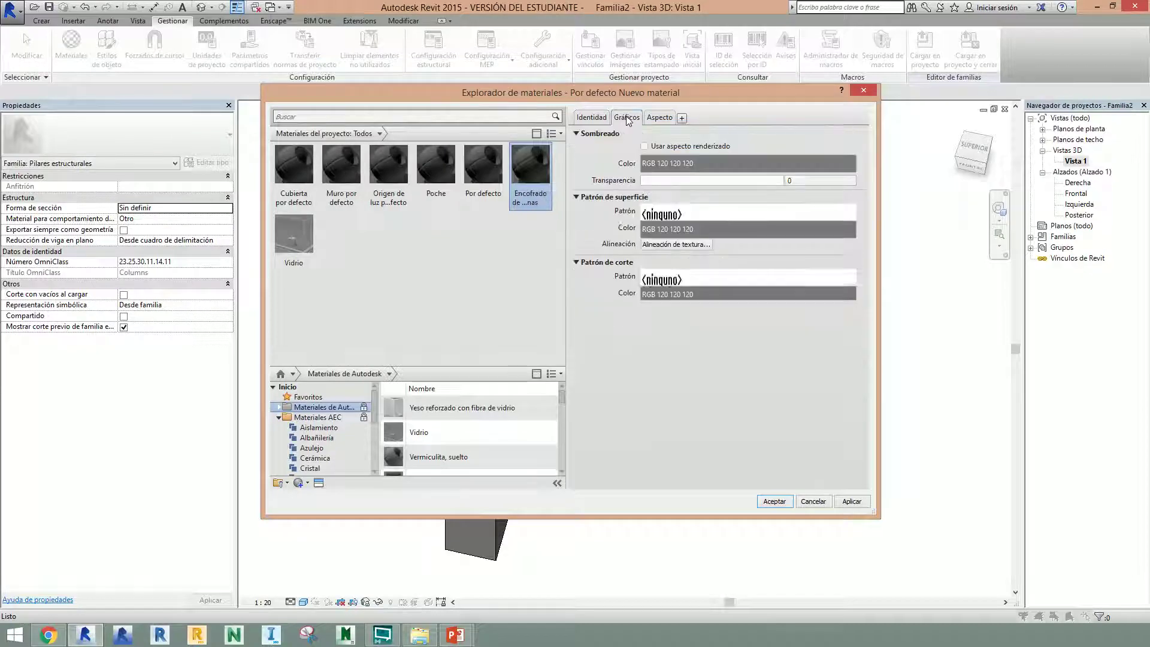
{"action": "left_click", "coordinate": [681, 163]}
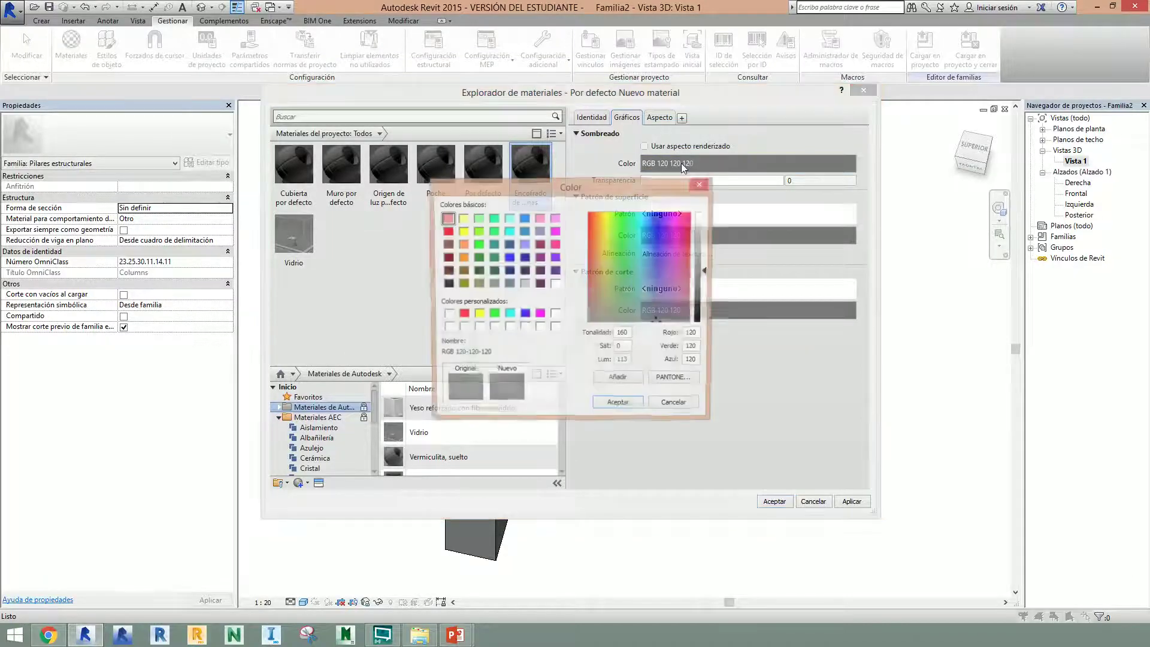
{"action": "left_click", "coordinate": [461, 245]}
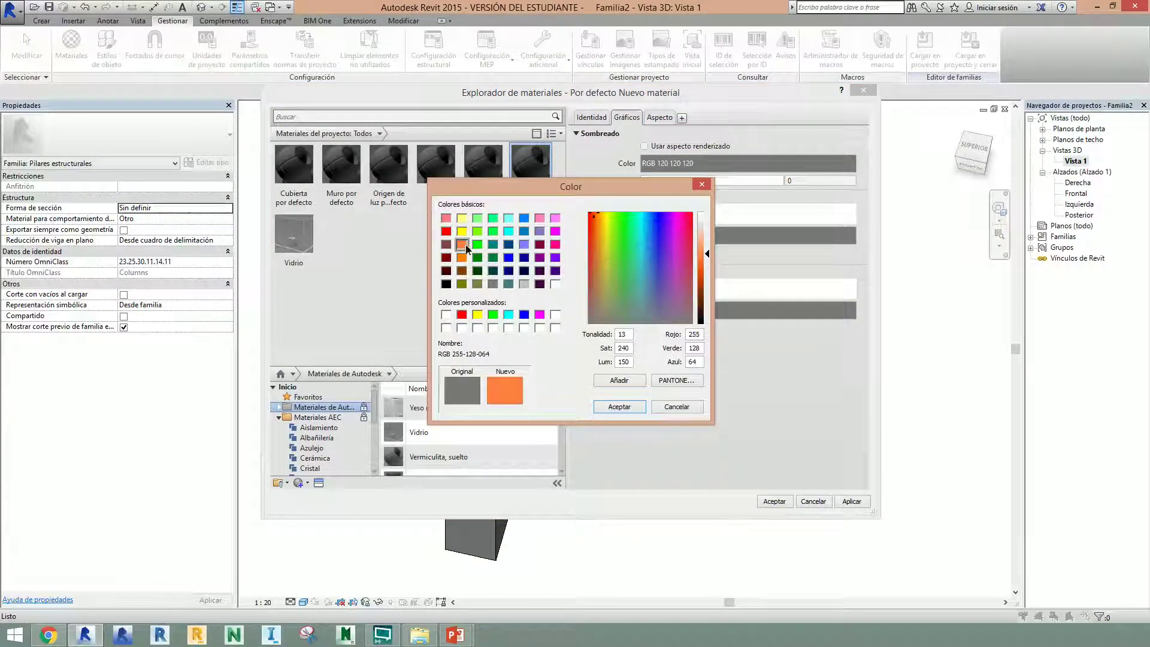
{"action": "left_click", "coordinate": [617, 408]}
{"action": "left_click", "coordinate": [777, 501]}
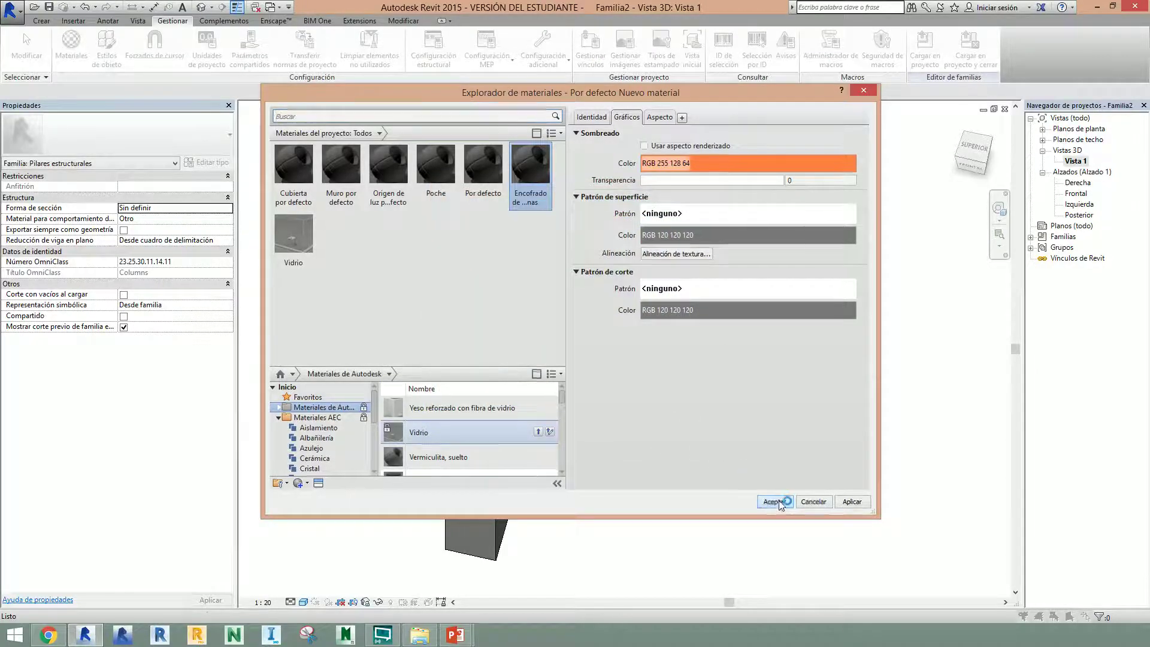
Step: Start the Paint tool with the Encofrado de Columnas material and paint the side faces at the L-shaped column's inner corner
{"action": "middle_click_drag", "start_coordinate": [581, 482], "coordinate": [608, 363], "text": "shift"}
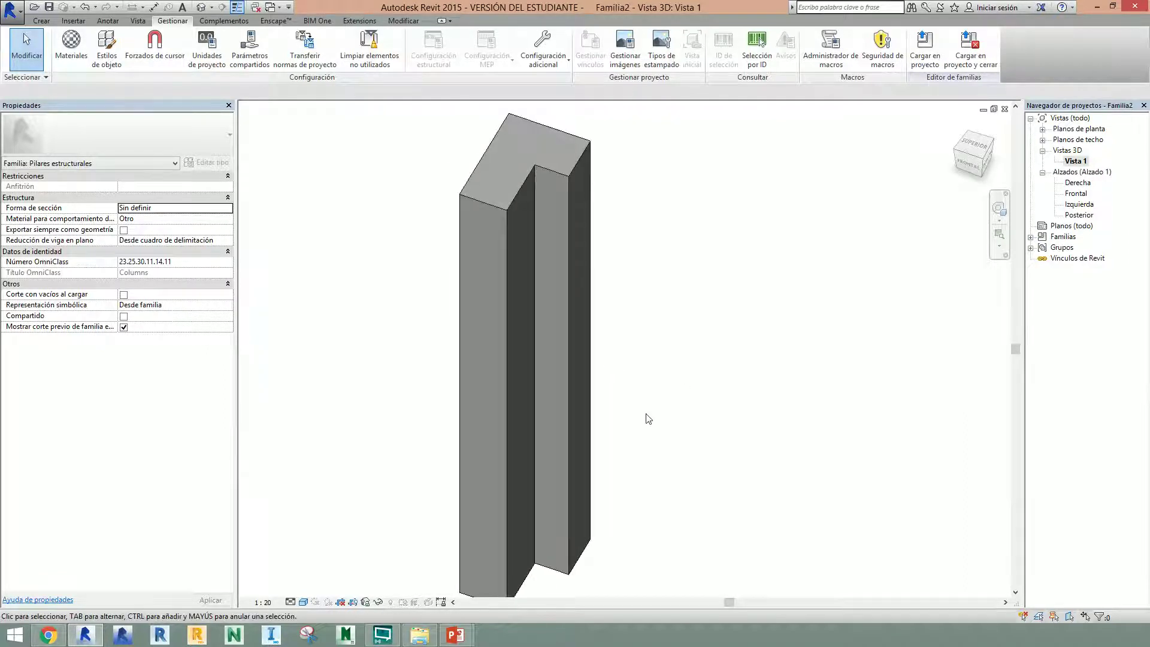
{"action": "left_click", "coordinate": [523, 188]}
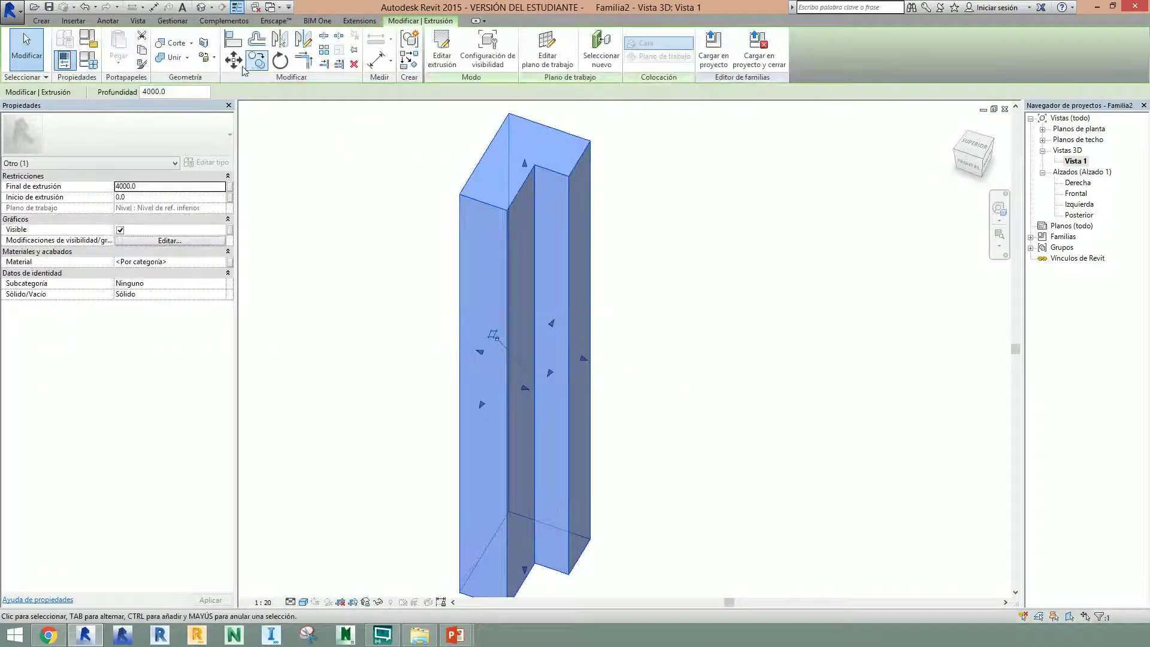
{"action": "left_click", "coordinate": [213, 58]}
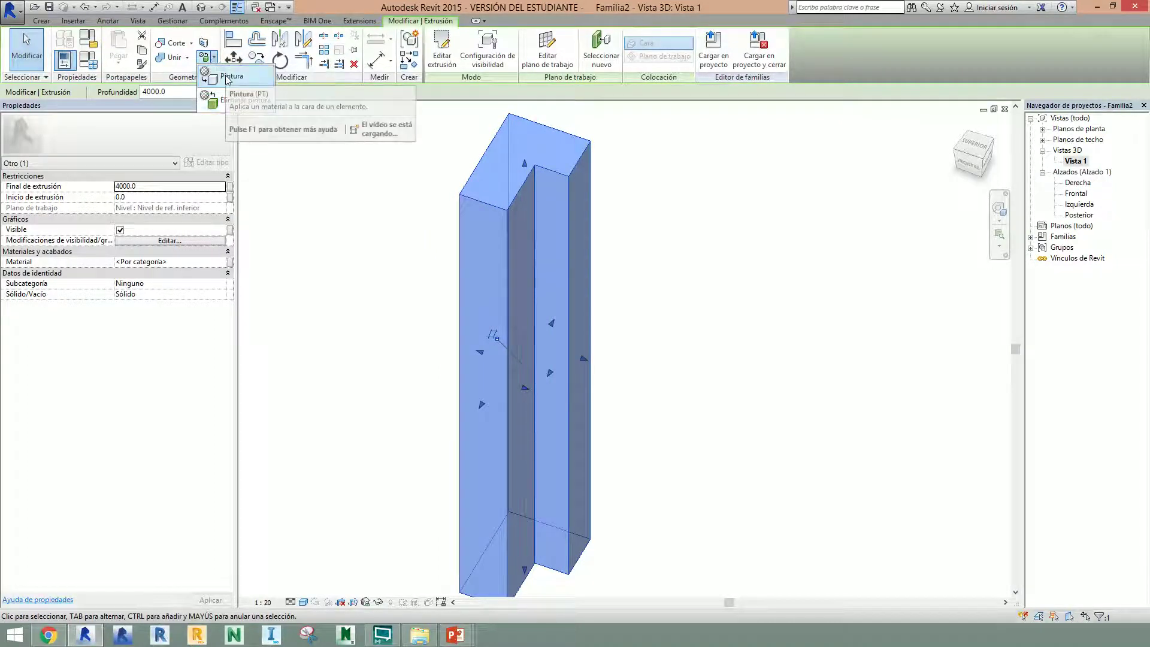
{"action": "left_click", "coordinate": [228, 76]}
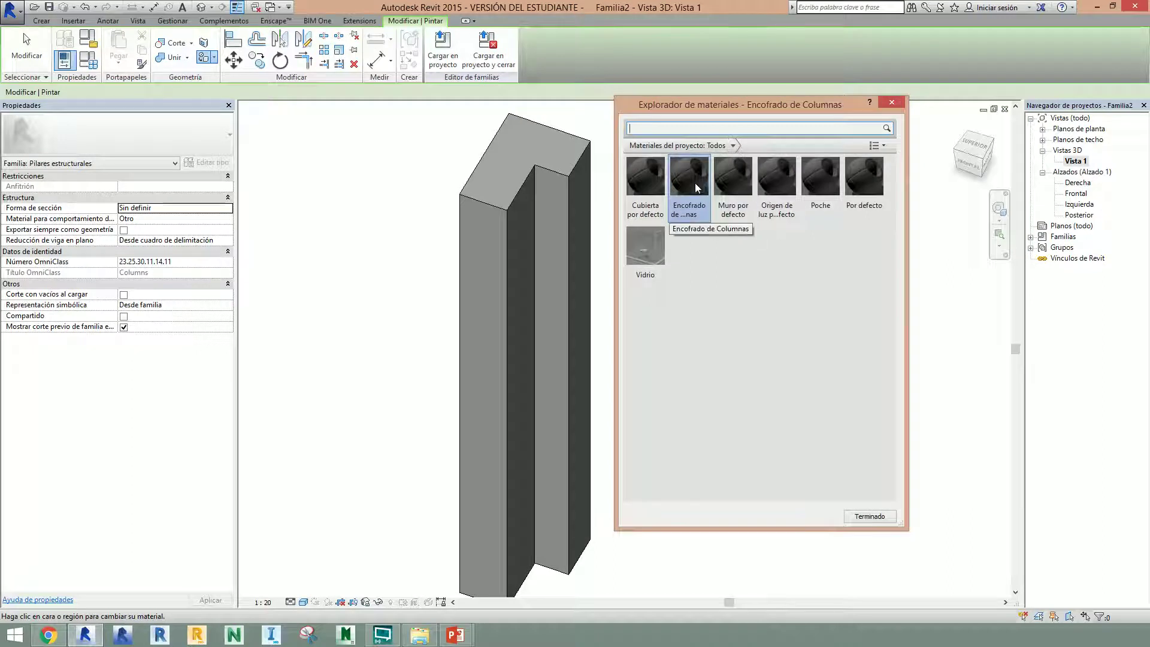
{"action": "left_click", "coordinate": [519, 229]}
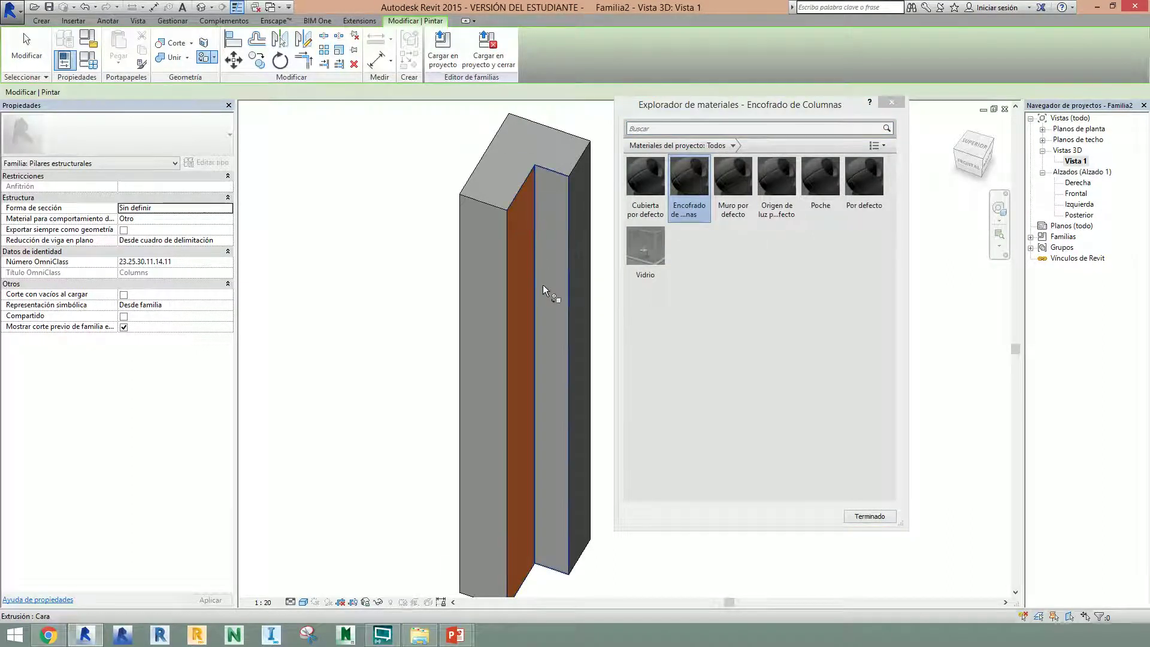
{"action": "mouse_move", "coordinate": [547, 287]}
{"action": "middle_mouse_down", "text": "shift"}
{"action": "mouse_move", "coordinate": [436, 273]}
{"action": "mouse_move", "coordinate": [477, 277]}
{"action": "middle_mouse_up", "text": "shift"}
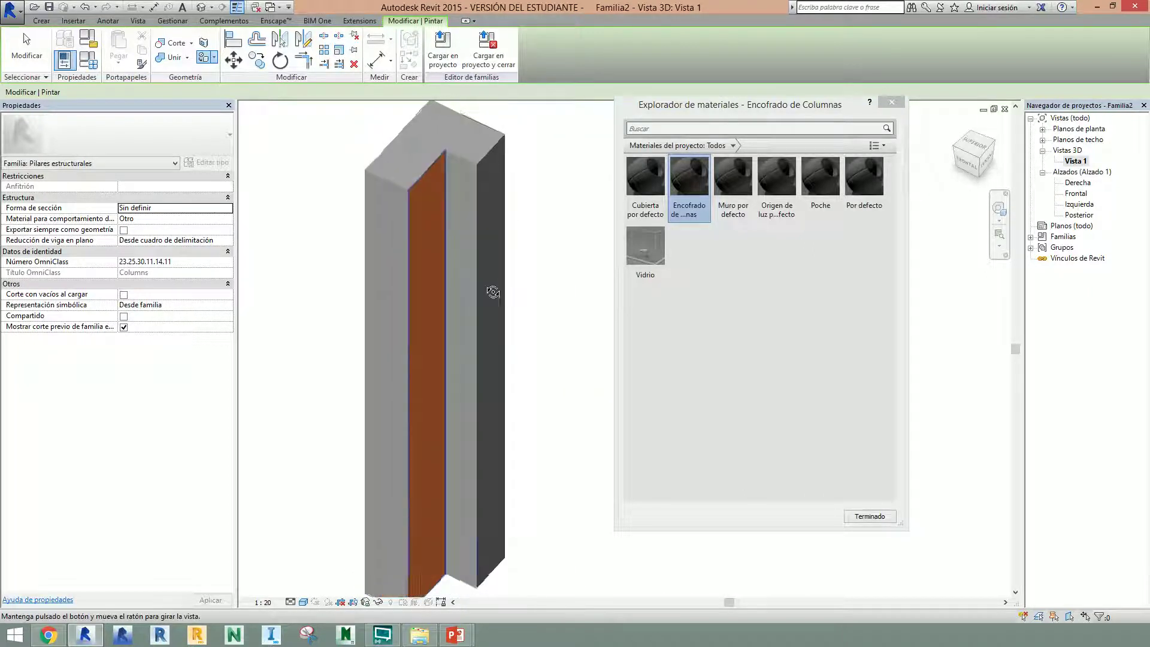
{"action": "left_click", "coordinate": [476, 282]}
Step: Paint the remaining vertical faces around the L-shaped column with Encofrado de Columnas, leaving the top unpainted, and finish painting
{"action": "mouse_move", "coordinate": [547, 318]}
{"action": "middle_mouse_down", "text": "shift"}
{"action": "mouse_move", "coordinate": [326, 305]}
{"action": "mouse_move", "coordinate": [415, 302]}
{"action": "middle_mouse_up", "text": "shift"}
{"action": "middle_click_drag", "start_coordinate": [544, 313], "coordinate": [359, 318], "text": "shift"}
{"action": "left_click", "coordinate": [425, 318]}
{"action": "mouse_move", "coordinate": [478, 318]}
{"action": "middle_mouse_down", "text": "shift"}
{"action": "mouse_move", "coordinate": [491, 318]}
{"action": "mouse_move", "coordinate": [285, 312]}
{"action": "mouse_move", "coordinate": [445, 300]}
{"action": "middle_mouse_up", "text": "shift"}
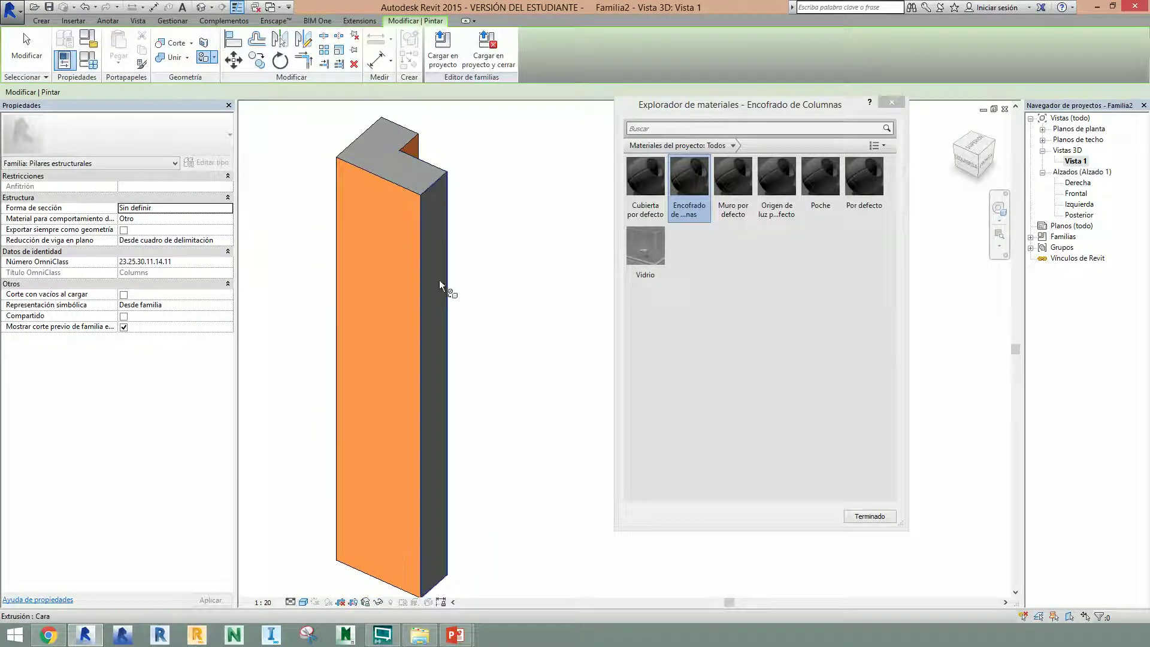
{"action": "left_click", "coordinate": [433, 215]}
{"action": "mouse_move", "coordinate": [433, 215]}
{"action": "middle_mouse_down", "text": "shift"}
{"action": "mouse_move", "coordinate": [449, 277]}
{"action": "mouse_move", "coordinate": [447, 264]}
{"action": "mouse_move", "coordinate": [580, 292]}
{"action": "mouse_move", "coordinate": [543, 317]}
{"action": "mouse_move", "coordinate": [654, 335]}
{"action": "mouse_move", "coordinate": [896, 305]}
{"action": "mouse_move", "coordinate": [1058, 317]}
{"action": "middle_mouse_up", "text": "shift"}
{"action": "left_click", "coordinate": [456, 239]}
{"action": "mouse_move", "coordinate": [611, 334]}
{"action": "middle_mouse_down", "text": "shift"}
{"action": "mouse_move", "coordinate": [406, 362]}
{"action": "mouse_move", "coordinate": [434, 396]}
{"action": "mouse_move", "coordinate": [289, 388]}
{"action": "mouse_move", "coordinate": [503, 400]}
{"action": "mouse_move", "coordinate": [410, 403]}
{"action": "middle_mouse_up", "text": "shift"}
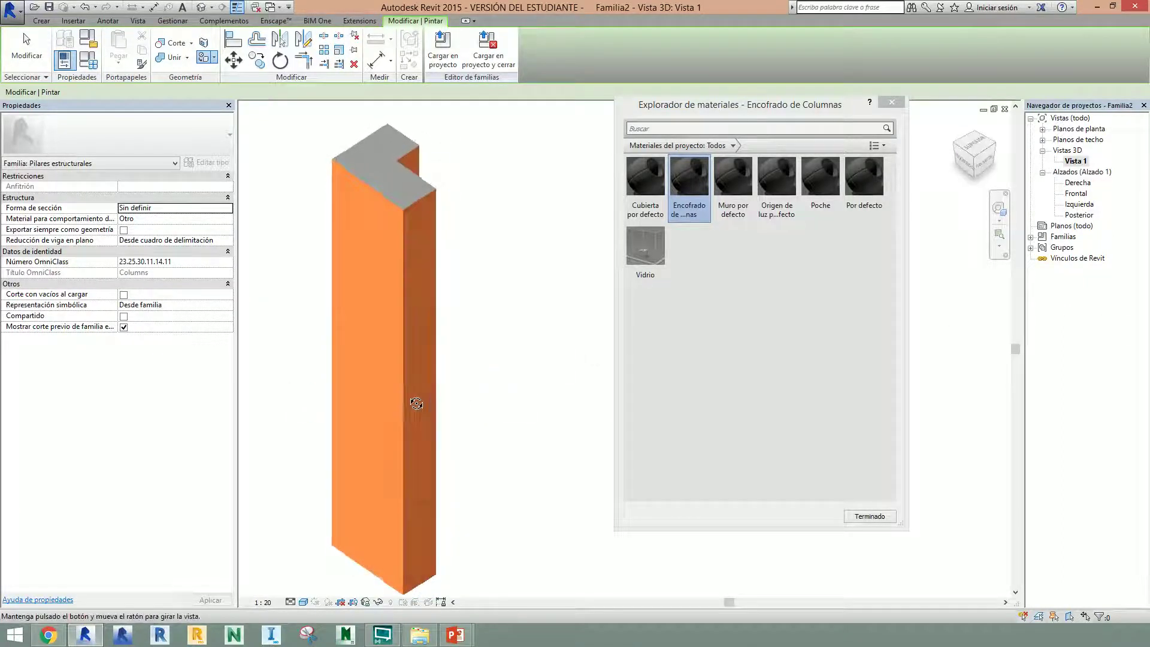
{"action": "left_click", "coordinate": [392, 400]}
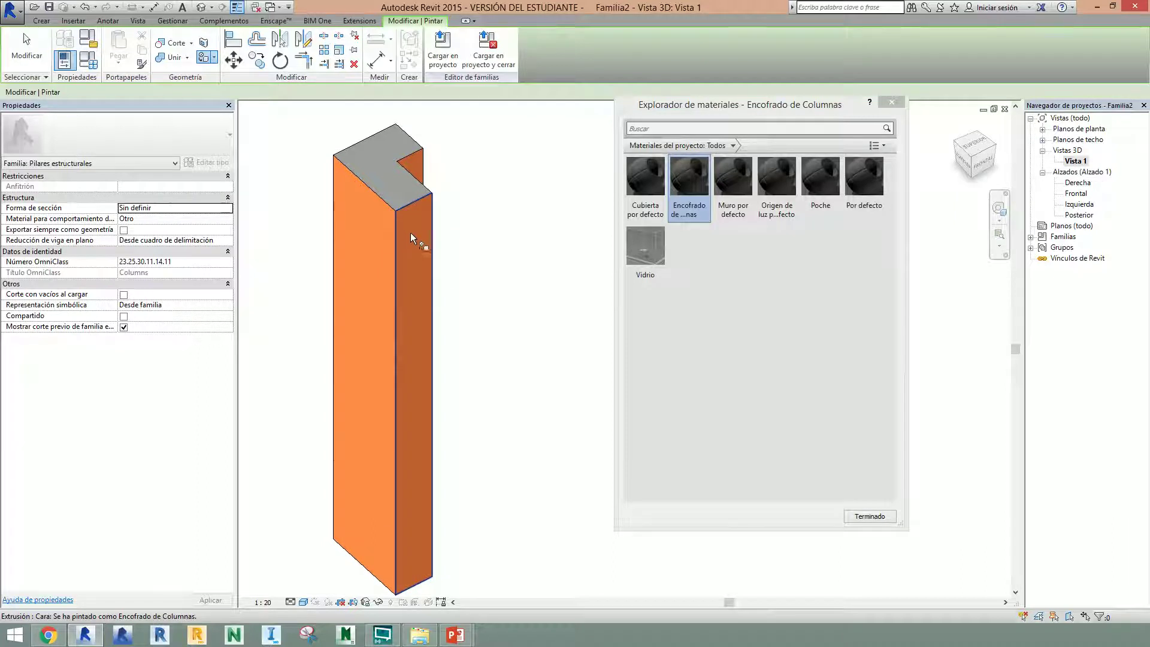
{"action": "left_click", "coordinate": [414, 214]}
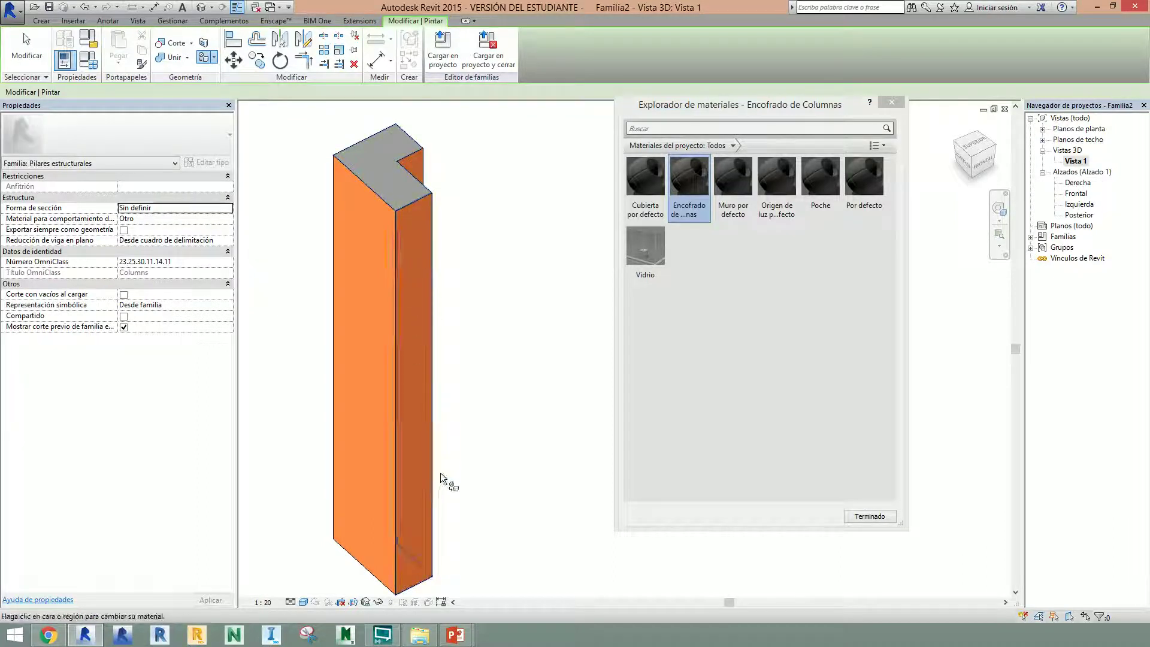
{"action": "mouse_move", "coordinate": [452, 498]}
{"action": "middle_mouse_down", "text": "shift"}
{"action": "mouse_move", "coordinate": [467, 501]}
{"action": "mouse_move", "coordinate": [442, 470]}
{"action": "middle_mouse_up", "text": "shift"}
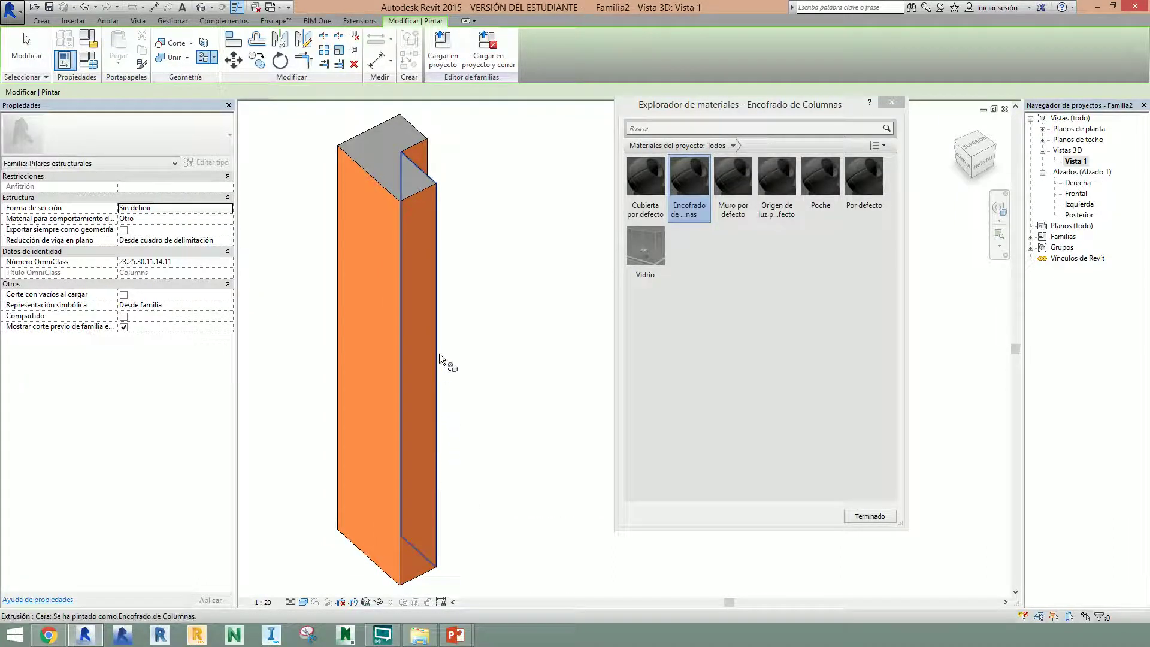
{"action": "mouse_move", "coordinate": [439, 353]}
{"action": "middle_mouse_down", "text": "shift"}
{"action": "mouse_move", "coordinate": [470, 380]}
{"action": "mouse_move", "coordinate": [280, 389]}
{"action": "mouse_move", "coordinate": [403, 403]}
{"action": "mouse_move", "coordinate": [580, 387]}
{"action": "mouse_move", "coordinate": [397, 403]}
{"action": "mouse_move", "coordinate": [318, 398]}
{"action": "mouse_move", "coordinate": [513, 379]}
{"action": "mouse_move", "coordinate": [431, 390]}
{"action": "mouse_move", "coordinate": [317, 381]}
{"action": "middle_mouse_up", "text": "shift"}
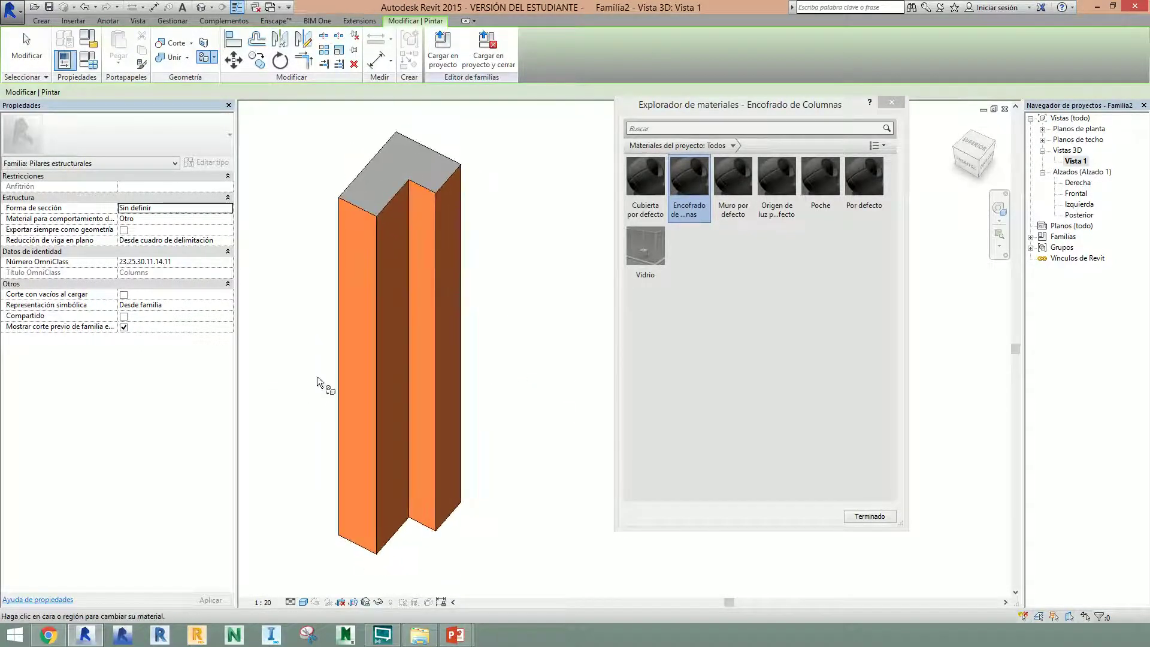
{"action": "left_click", "coordinate": [868, 516]}
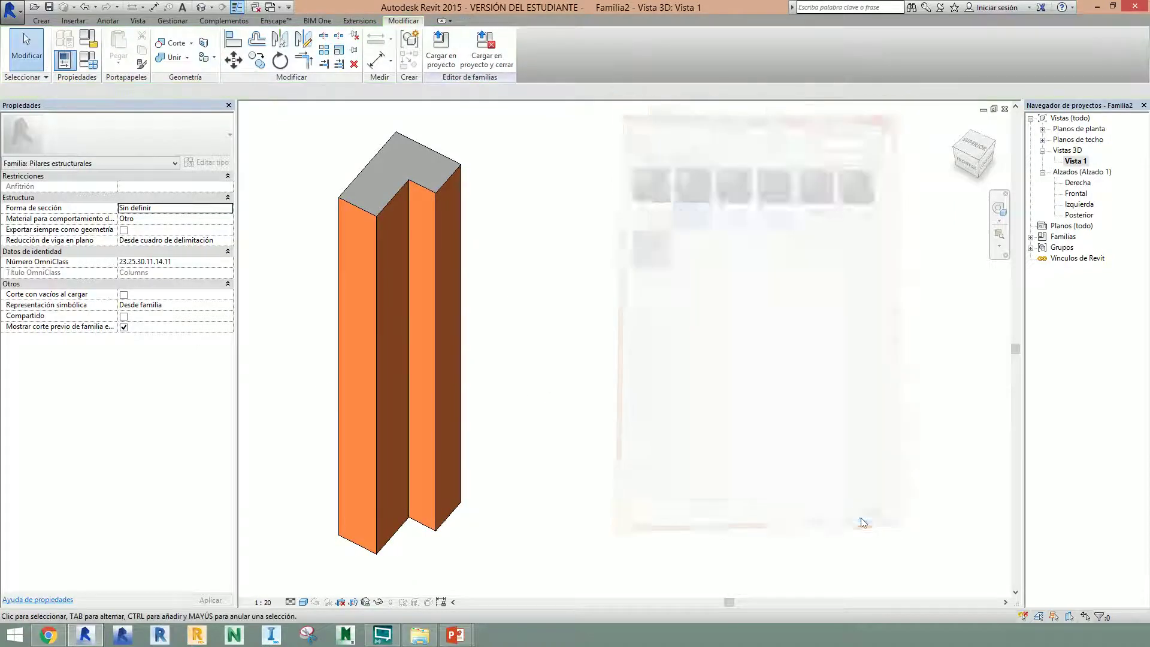
Step: Associate the L-shaped extrusion's material with the existing family parameter Material estructural and deselect the column
{"action": "middle_click_drag", "start_coordinate": [675, 444], "coordinate": [794, 414], "text": "shift"}
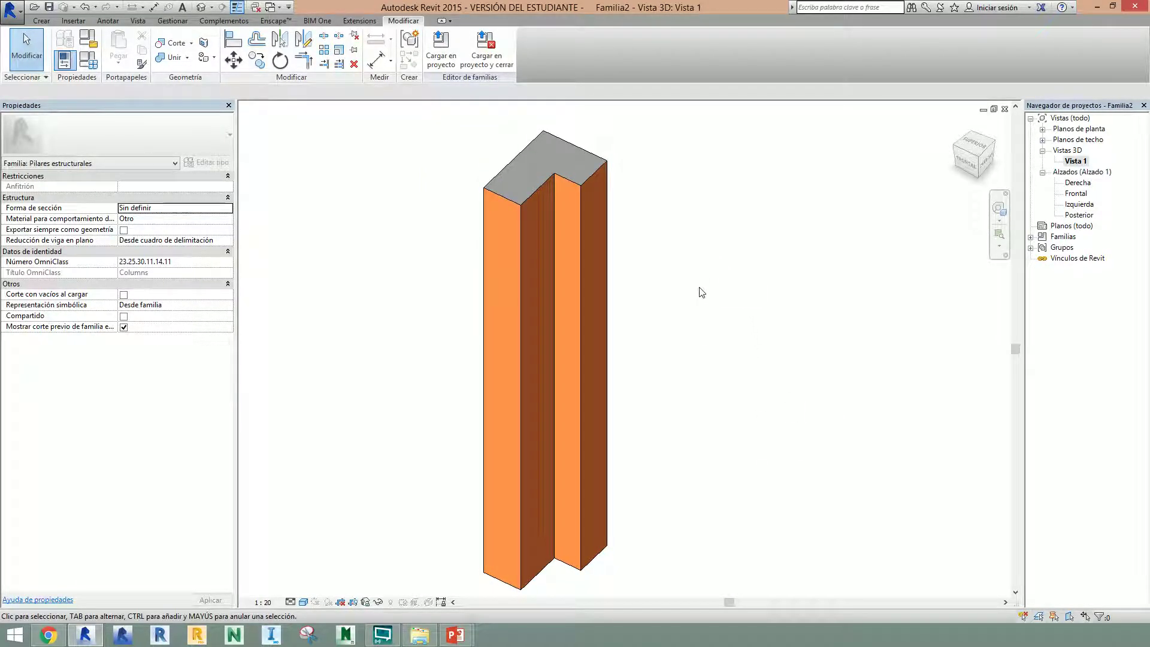
{"action": "left_click", "coordinate": [535, 151]}
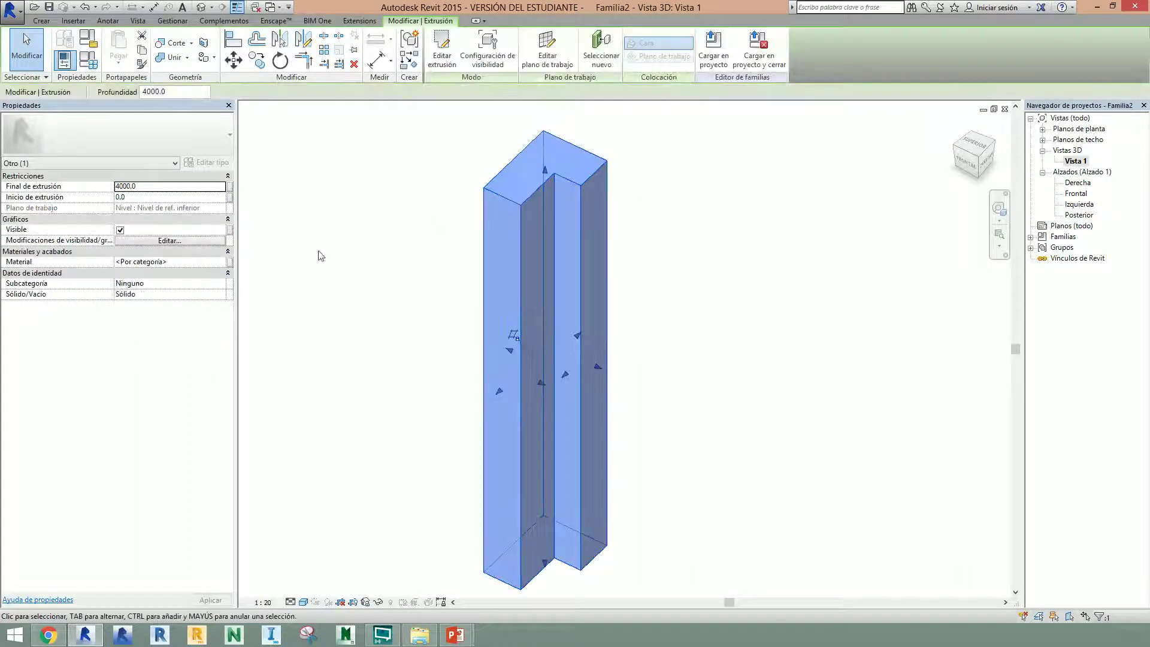
{"action": "left_click", "coordinate": [229, 263]}
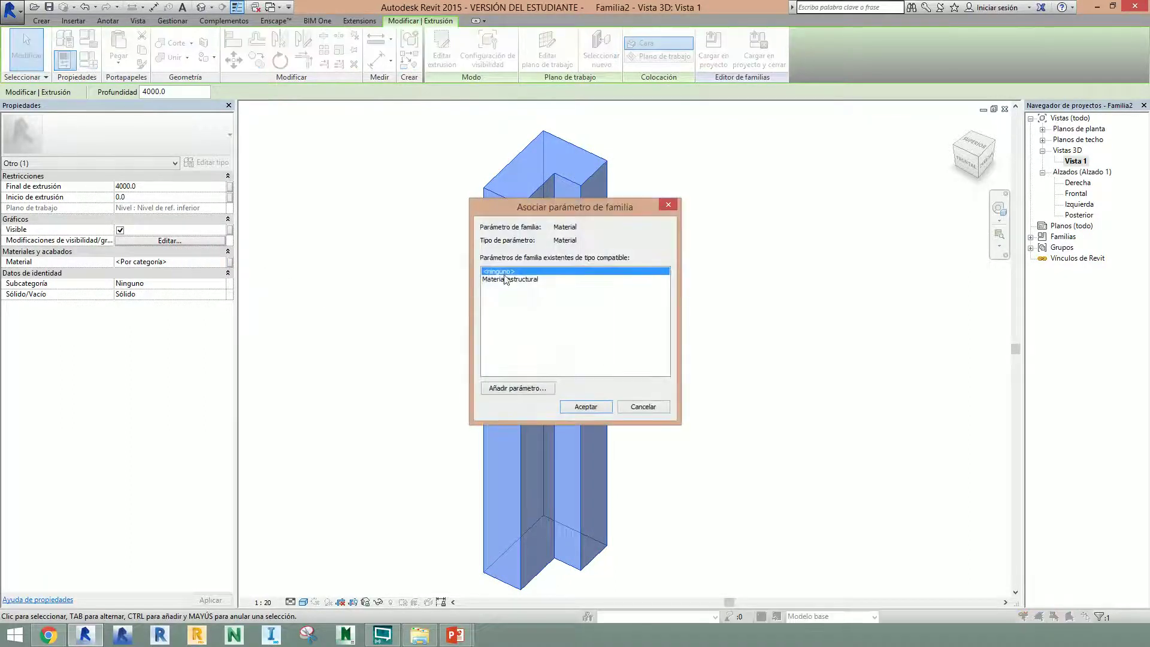
{"action": "left_click", "coordinate": [531, 280]}
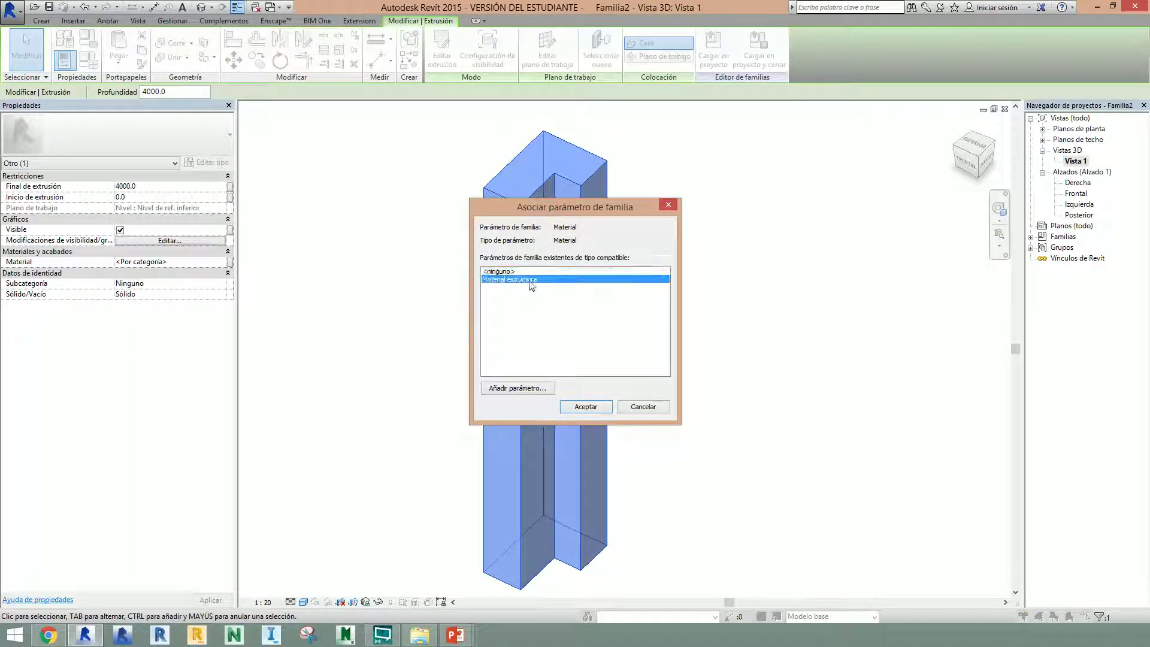
{"action": "left_click", "coordinate": [585, 407]}
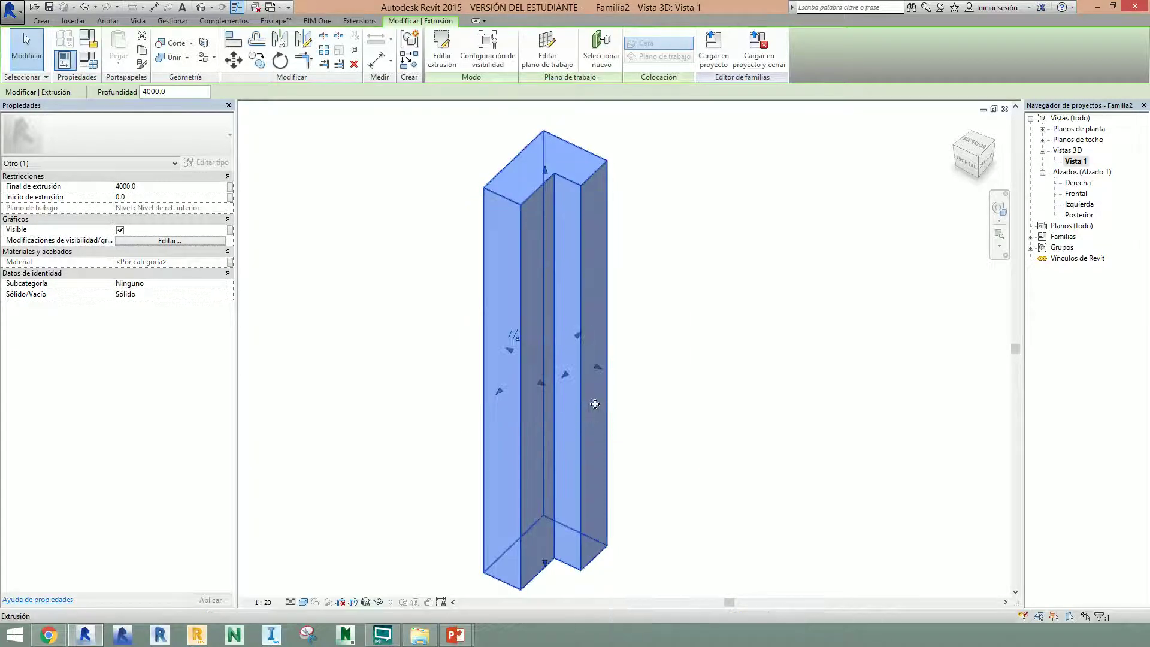
{"action": "left_click", "coordinate": [696, 377]}
{"action": "middle_click_drag", "start_coordinate": [694, 375], "coordinate": [835, 393], "text": "shift"}
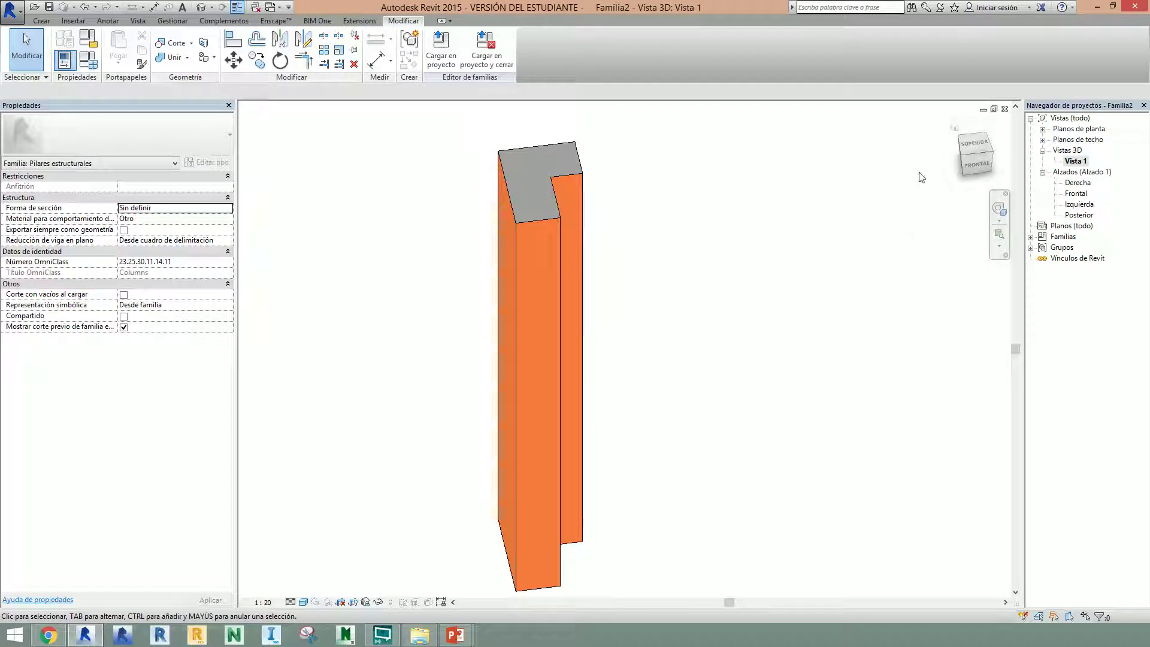
Step: Close the open views of the L-shaped column family and open the recent family Columna T con Encofrado
{"action": "left_click", "coordinate": [1004, 110]}
{"action": "left_click", "coordinate": [1004, 109]}
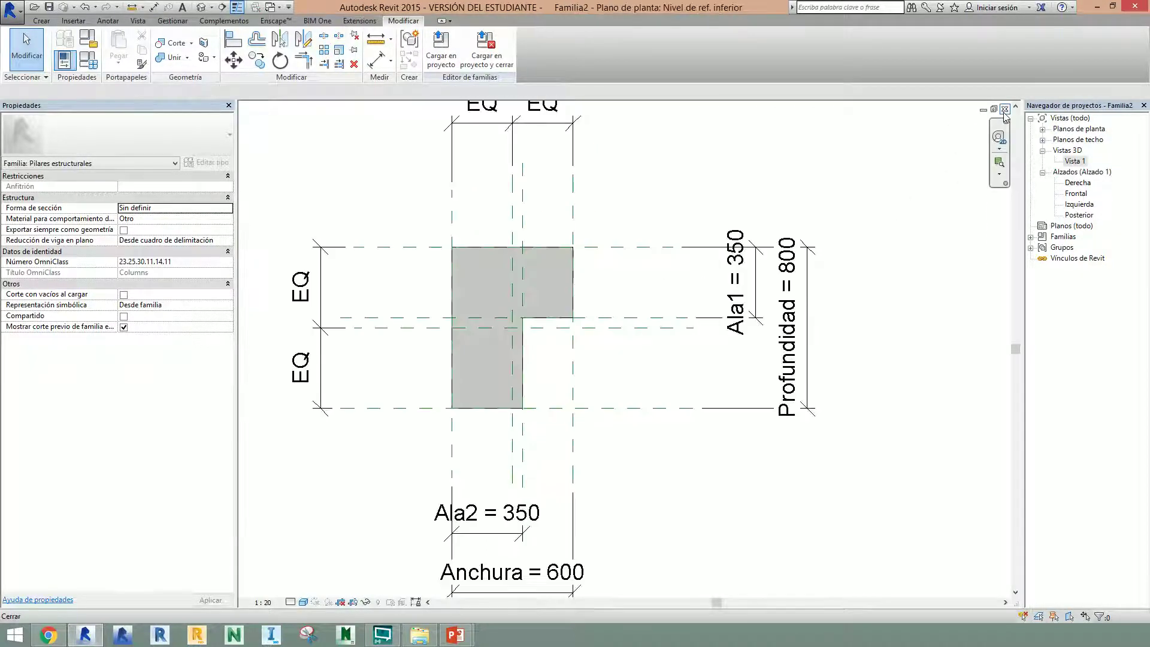
{"action": "left_click", "coordinate": [1004, 110]}
{"action": "left_click", "coordinate": [568, 324]}
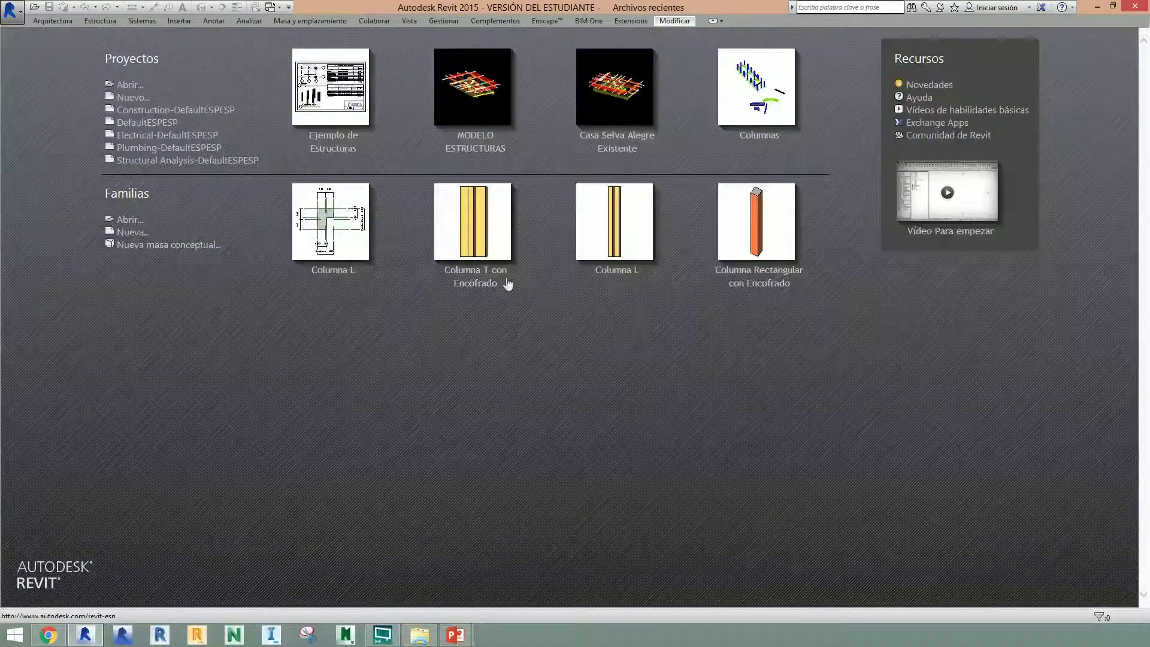
{"action": "left_click", "coordinate": [477, 281]}
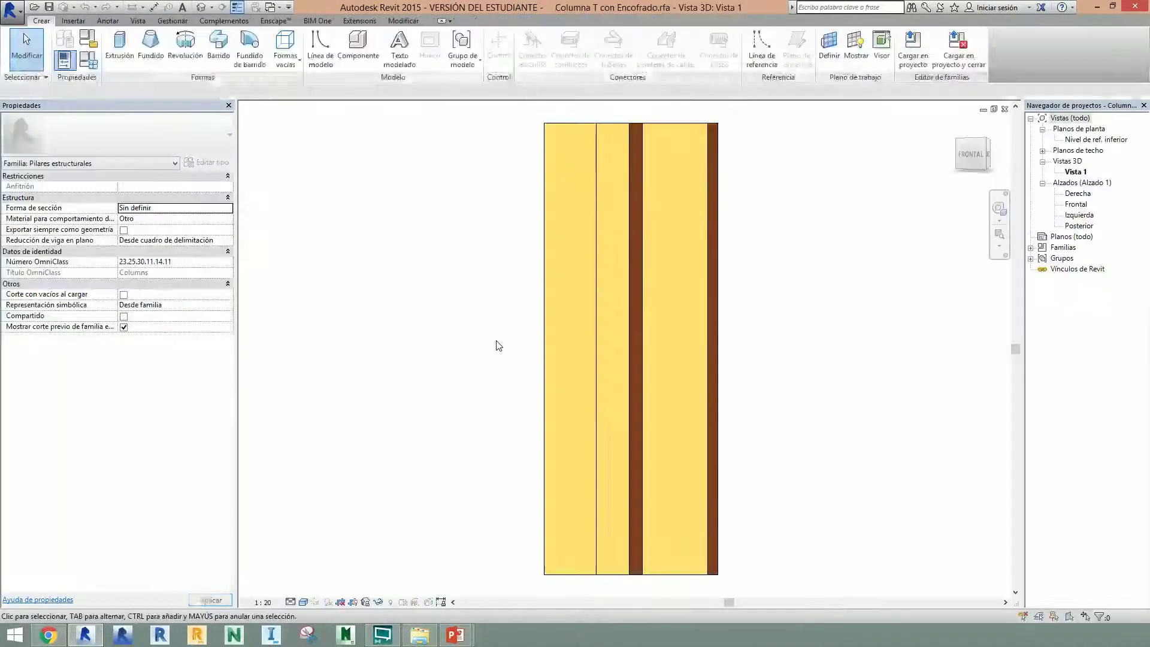
Step: Examine the T-shaped column's painted faces and its extrusion properties from several sides in the 3D view
{"action": "middle_click_drag", "start_coordinate": [496, 344], "coordinate": [794, 443], "text": "shift"}
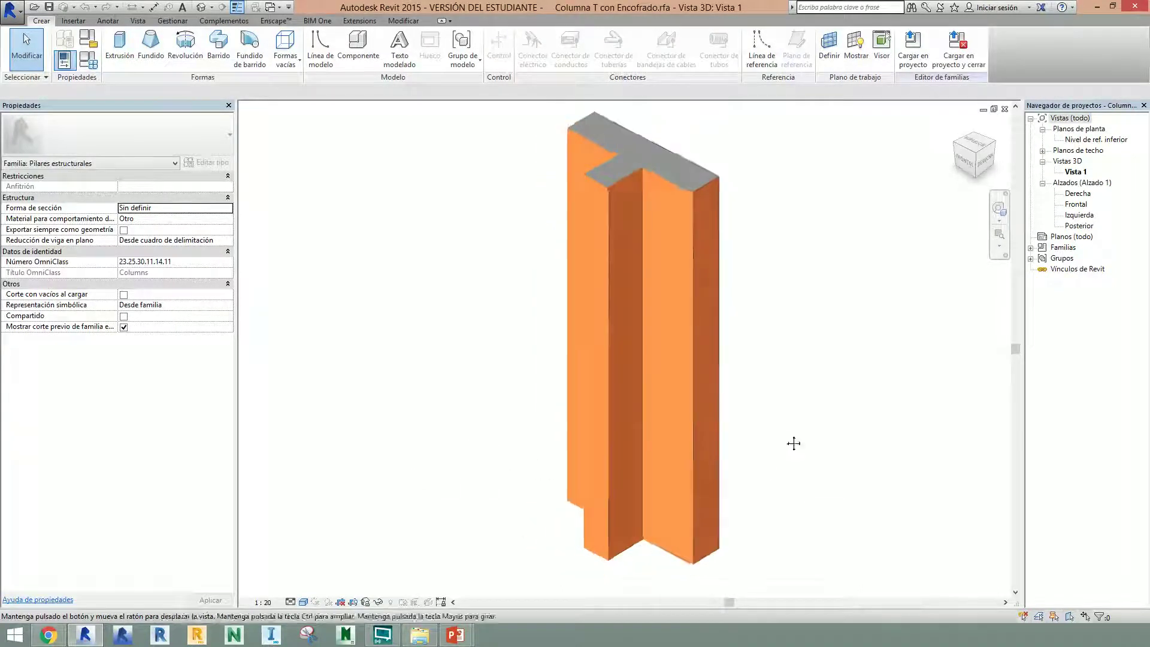
{"action": "middle_click_drag", "start_coordinate": [816, 393], "coordinate": [839, 405], "text": "shift"}
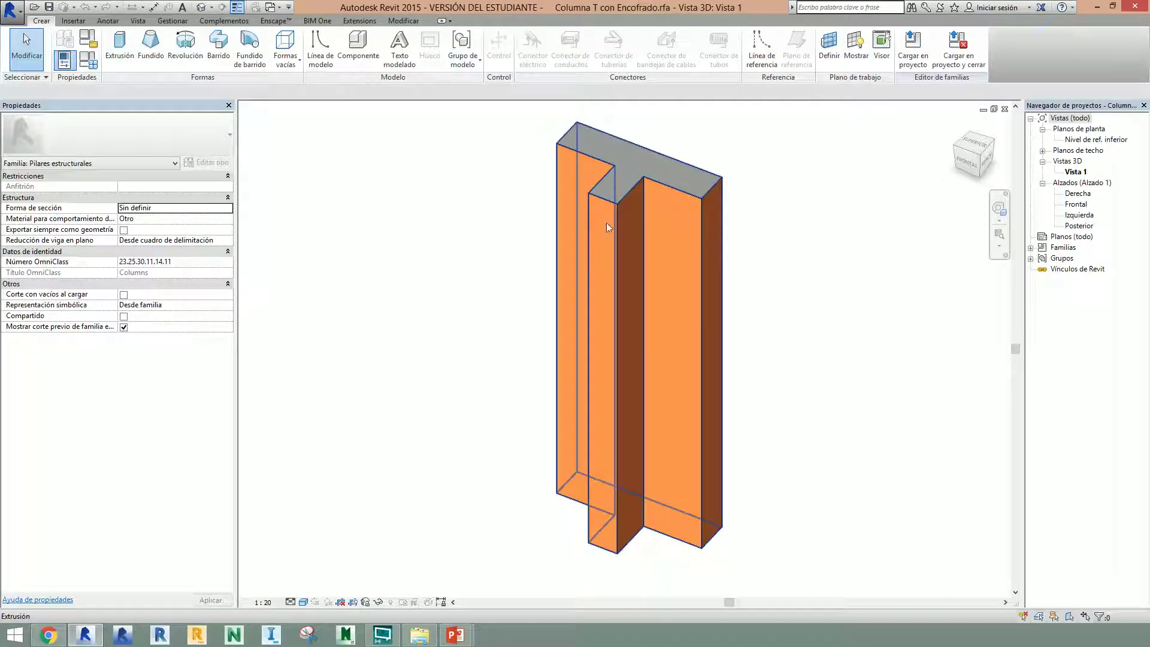
{"action": "left_click", "coordinate": [711, 232]}
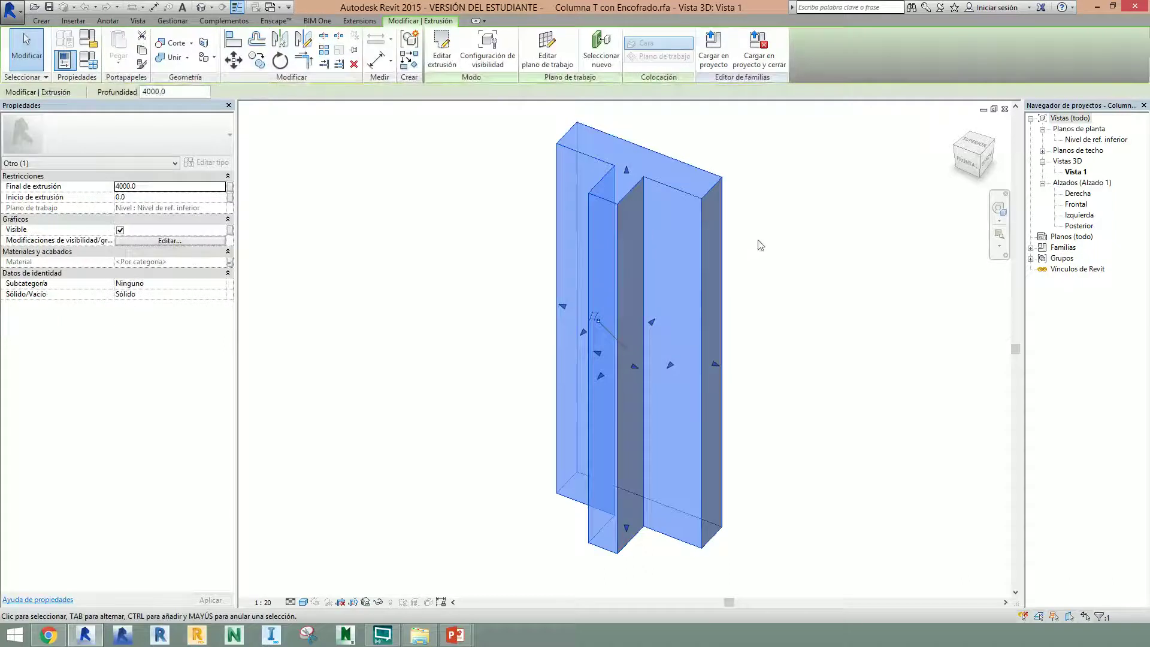
{"action": "left_click", "coordinate": [762, 245]}
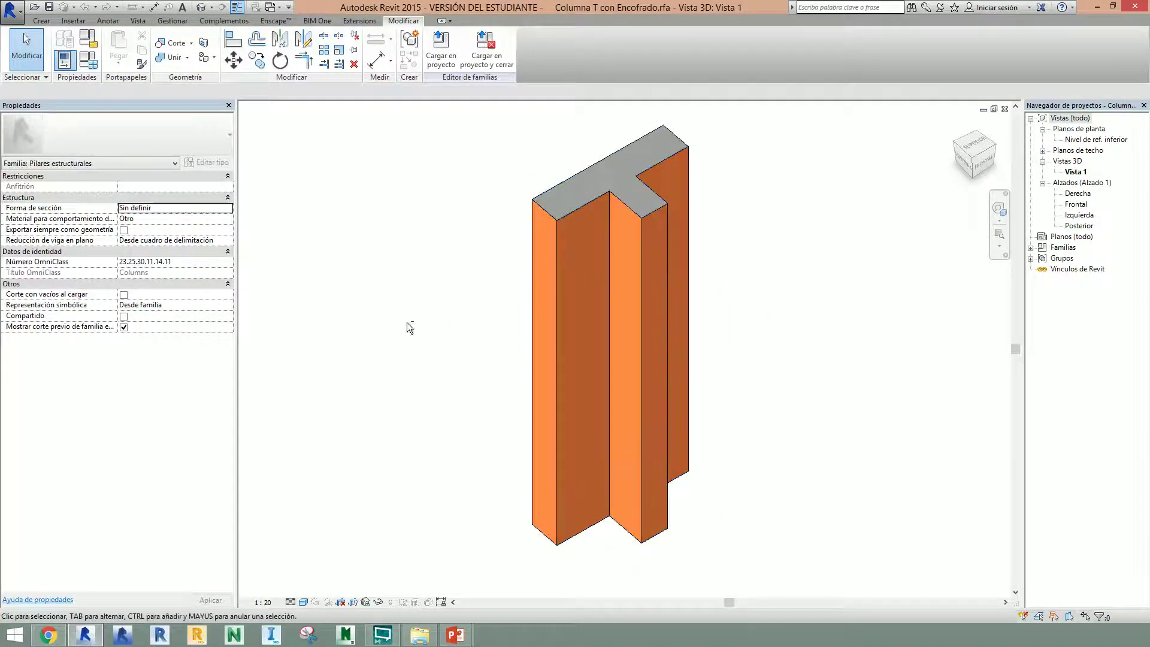
{"action": "middle_click_drag", "start_coordinate": [405, 325], "coordinate": [429, 339], "text": "shift"}
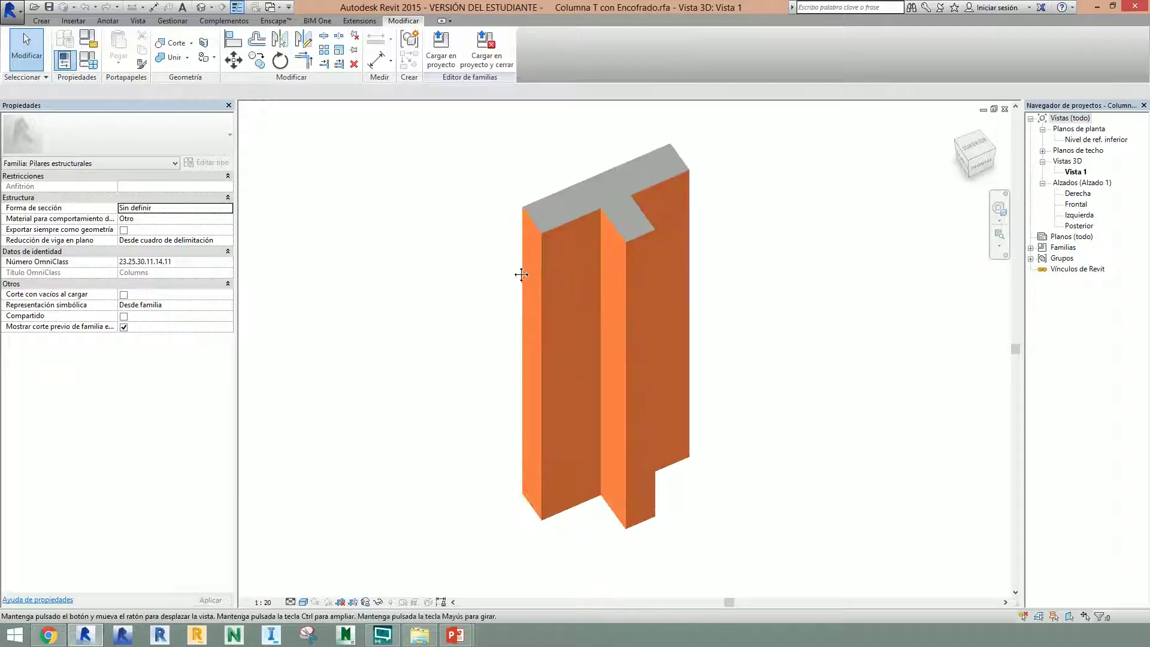
{"action": "scroll", "coordinate": [502, 217], "scroll_direction": "up", "scroll_amount": 3}
{"action": "scroll", "coordinate": [536, 290], "scroll_direction": "down", "scroll_amount": 3}
{"action": "middle_click_drag", "start_coordinate": [536, 290], "coordinate": [529, 405], "text": "shift"}
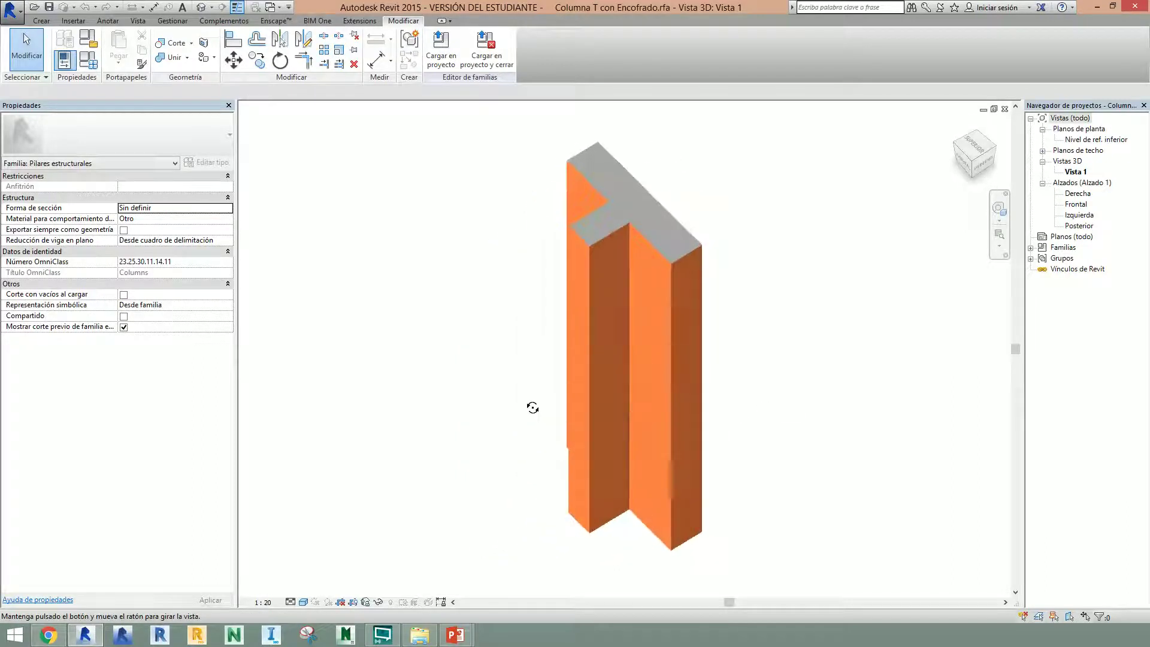
Step: Remove the paint from the narrow end face of the T-shaped column's flange
{"action": "middle_click_drag", "start_coordinate": [698, 318], "coordinate": [663, 316], "text": "shift"}
{"action": "scroll", "coordinate": [663, 317], "scroll_direction": "up", "scroll_amount": 2}
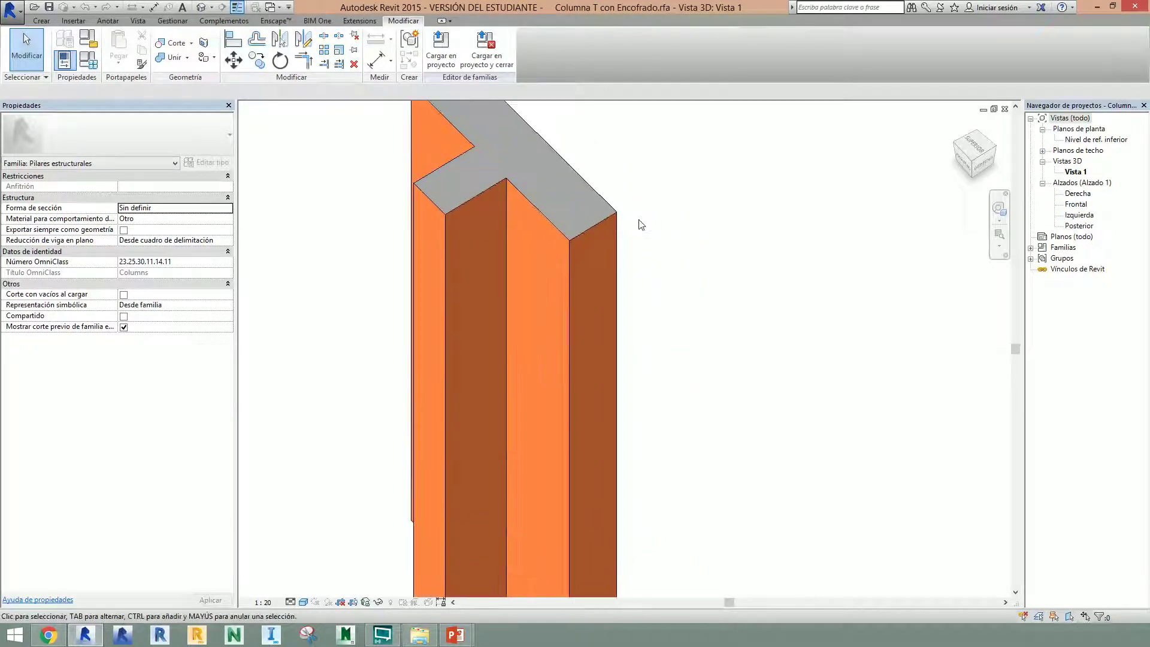
{"action": "left_click", "coordinate": [205, 57]}
{"action": "left_click", "coordinate": [214, 58]}
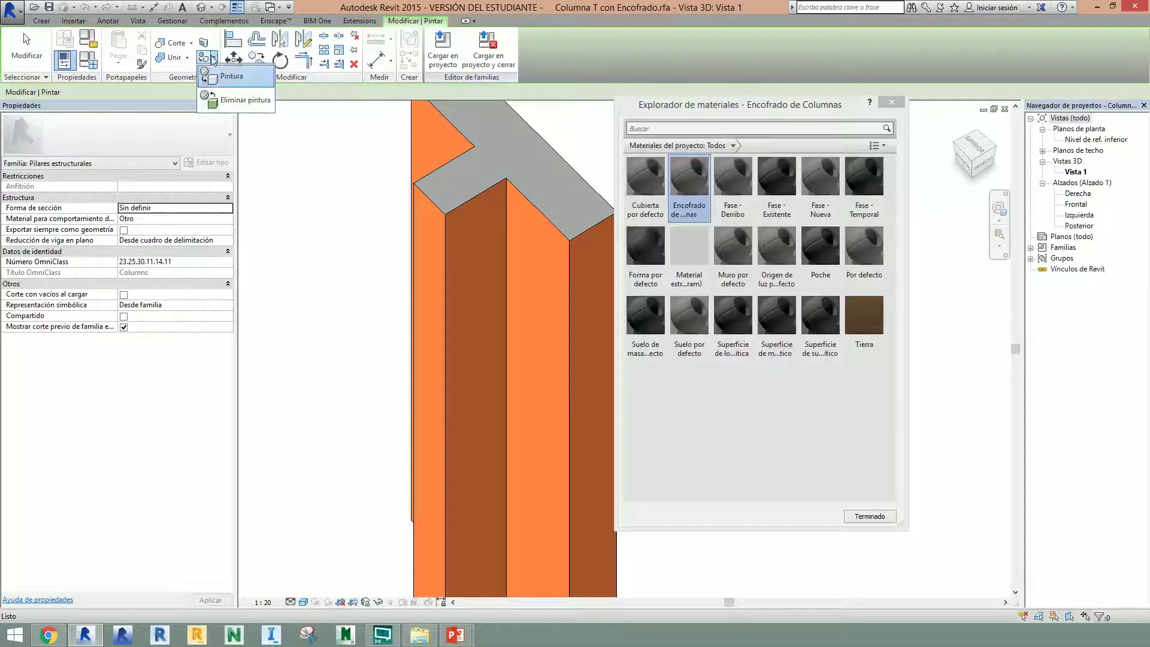
{"action": "left_click", "coordinate": [228, 101]}
{"action": "left_click", "coordinate": [609, 313]}
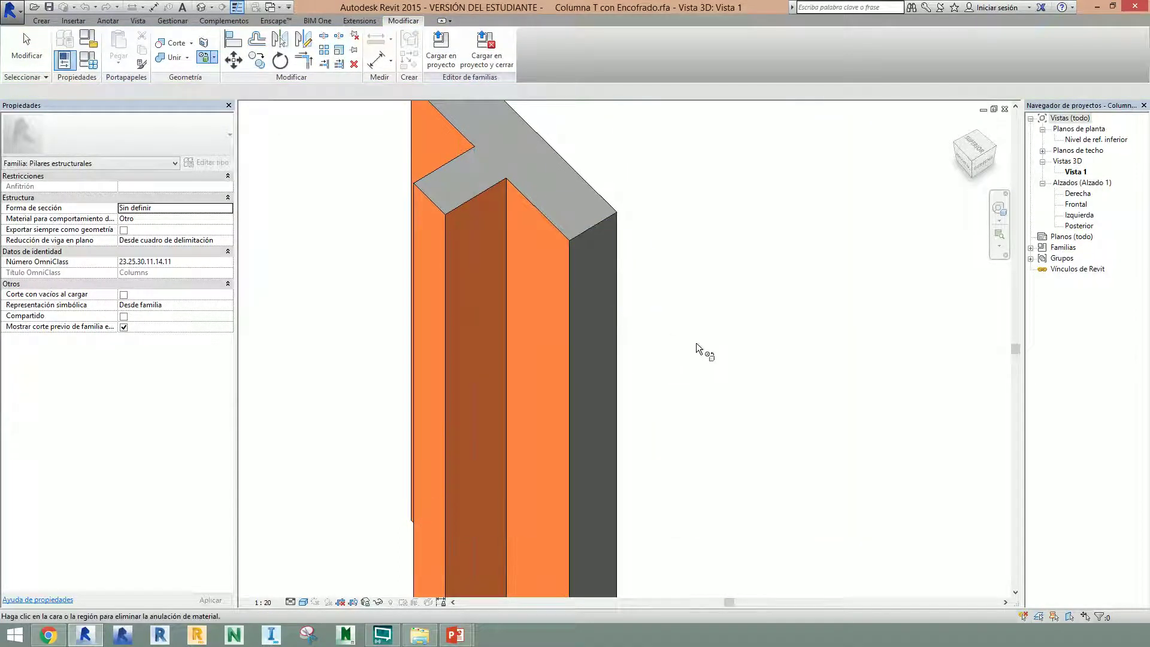
Step: Remove the paint from the T-shaped column's stem end face and the other narrow end face of its flange
{"action": "middle_click_drag", "start_coordinate": [698, 349], "coordinate": [552, 354], "text": "shift"}
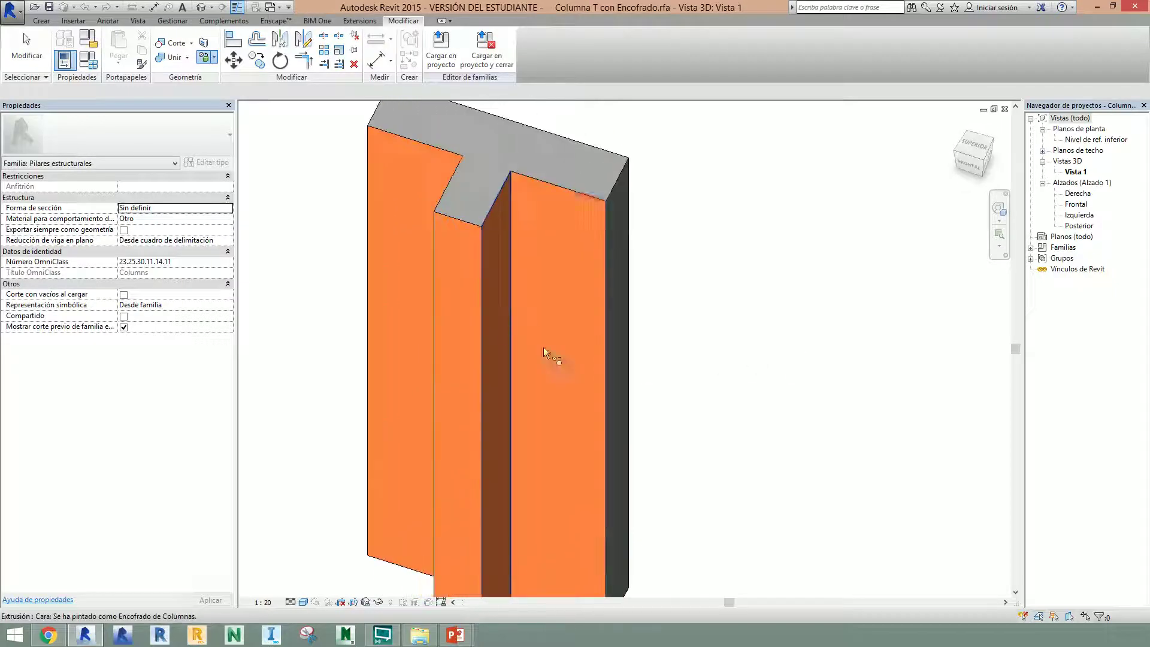
{"action": "left_click", "coordinate": [461, 282]}
{"action": "middle_click_drag", "start_coordinate": [410, 329], "coordinate": [642, 321], "text": "shift"}
{"action": "left_click", "coordinate": [454, 305]}
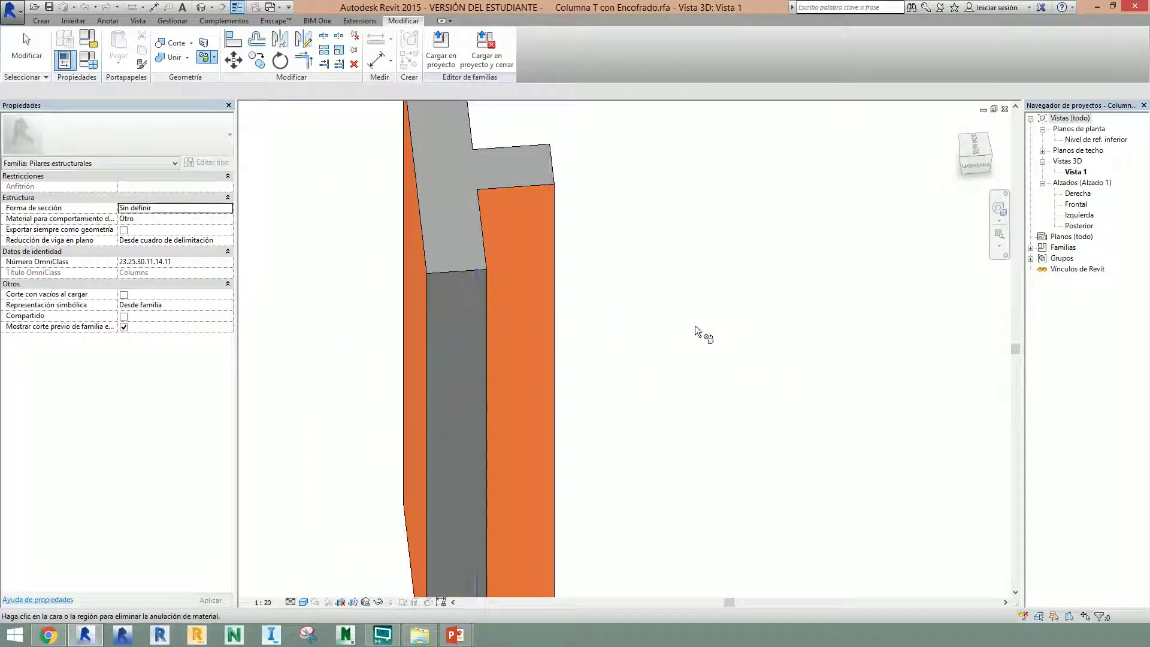
{"action": "scroll", "coordinate": [695, 325], "scroll_direction": "down", "scroll_amount": 2}
{"action": "key", "text": "Escape"}
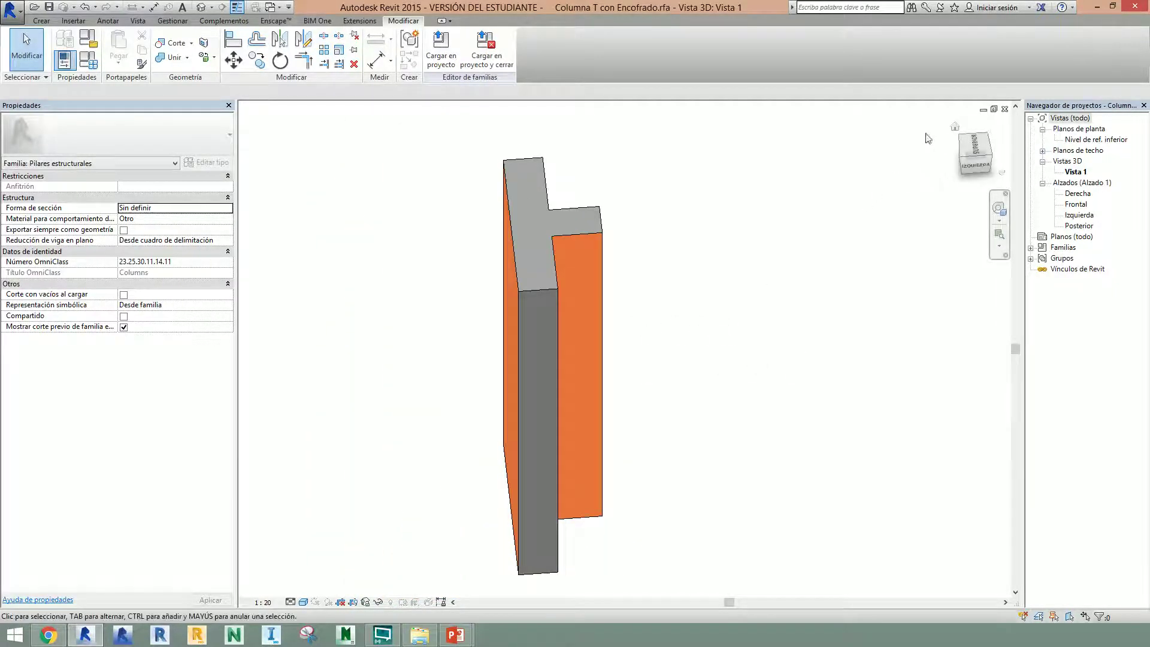
Step: Close the T-shaped column family and open the recent project Ejemplo de Estructuras
{"action": "left_click", "coordinate": [1004, 109]}
{"action": "key", "text": "Return"}
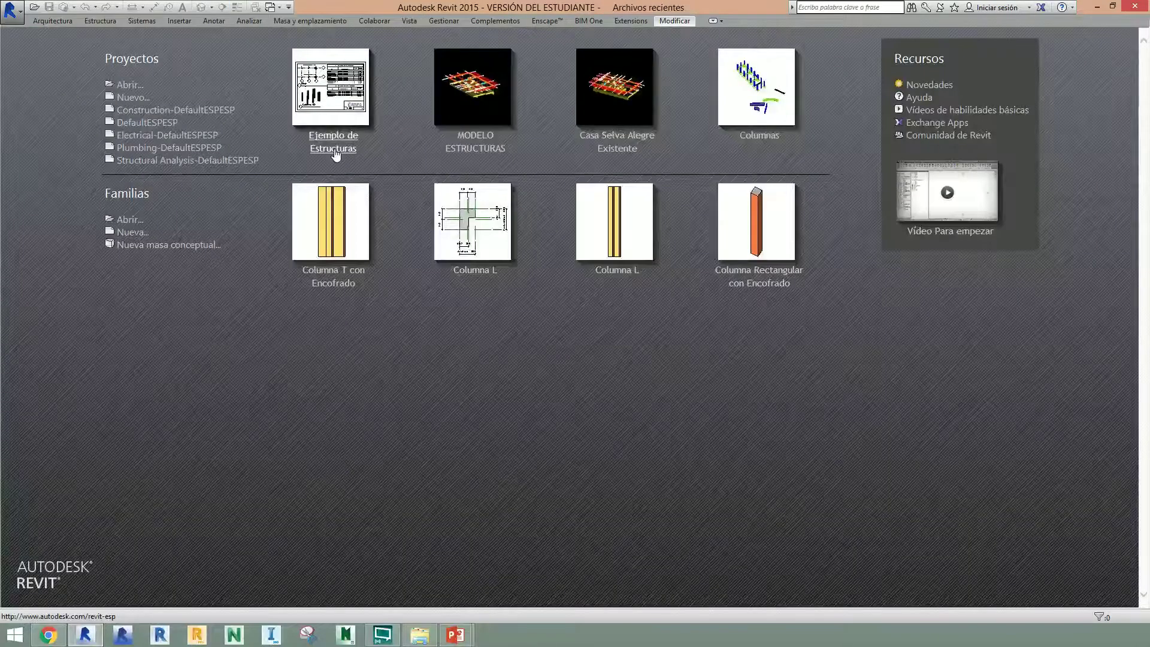
{"action": "left_click", "coordinate": [334, 148]}
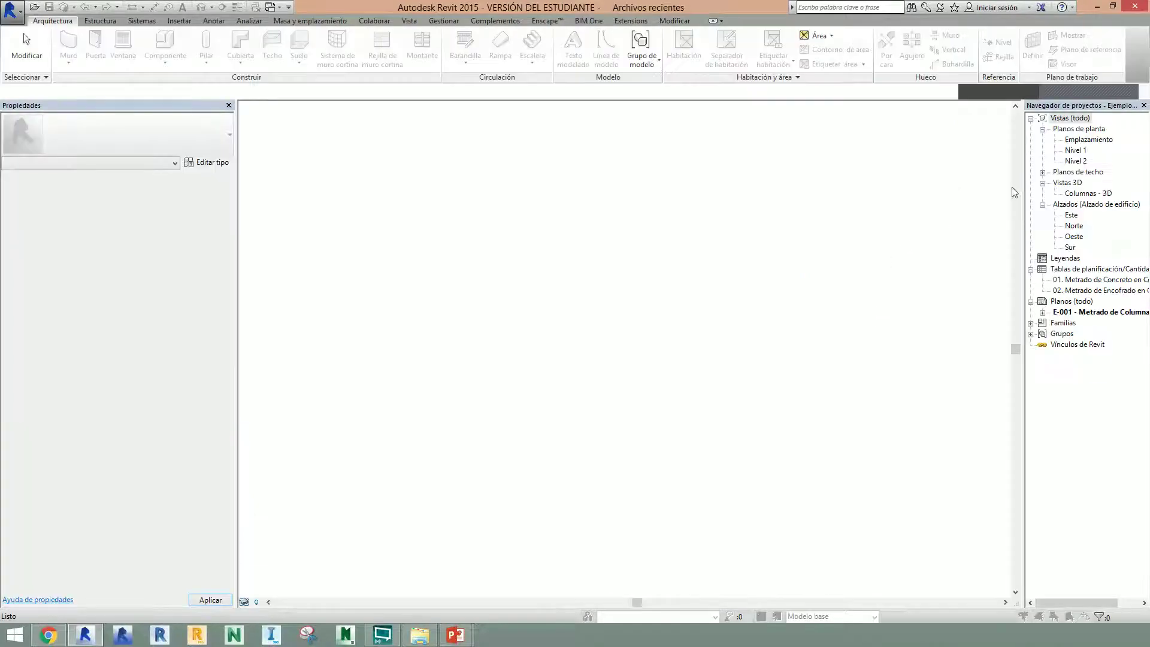
Step: Open the Nivel 1 floor plan and examine the two rows of columns grouped by concrete strength
{"action": "double_click", "coordinate": [1075, 149]}
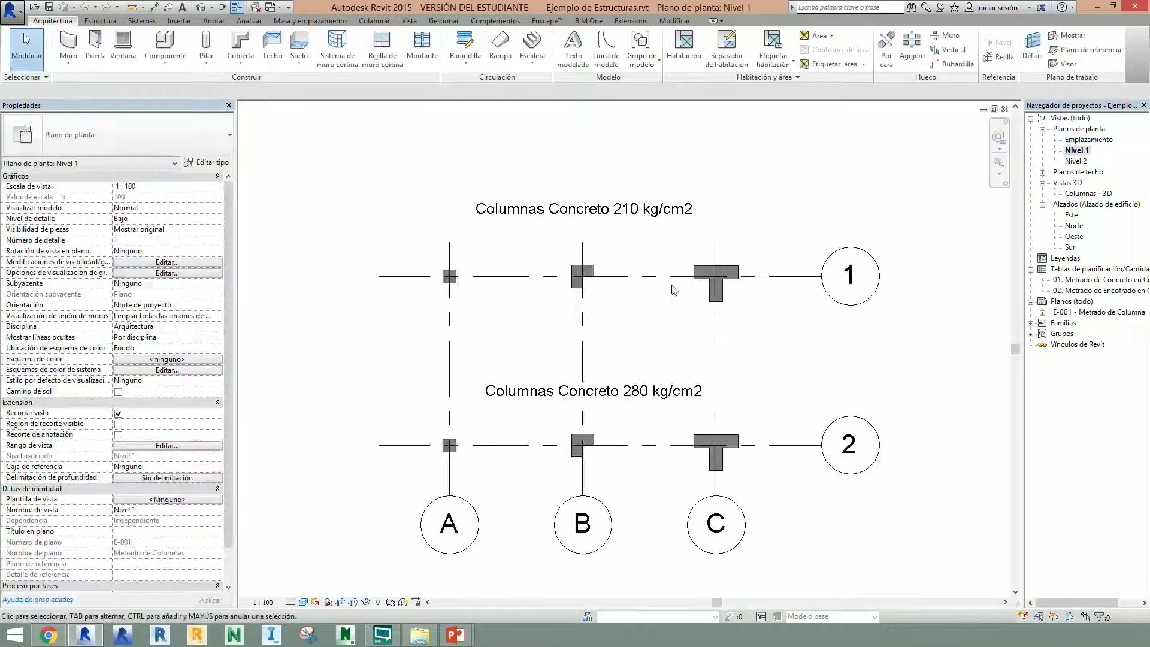
{"action": "scroll", "coordinate": [674, 290], "scroll_direction": "up", "scroll_amount": 2}
{"action": "scroll", "coordinate": [683, 367], "scroll_direction": "down", "scroll_amount": 4}
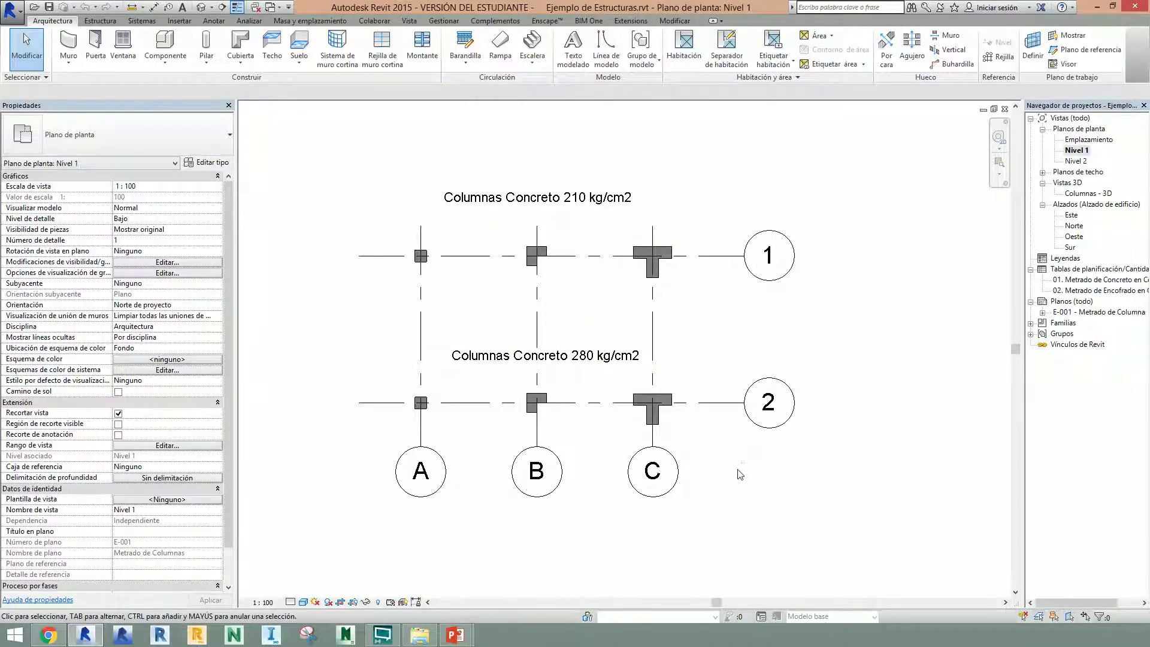
{"action": "middle_click_drag", "start_coordinate": [744, 471], "coordinate": [781, 512]}
{"action": "scroll", "coordinate": [572, 282], "scroll_direction": "up", "scroll_amount": 4}
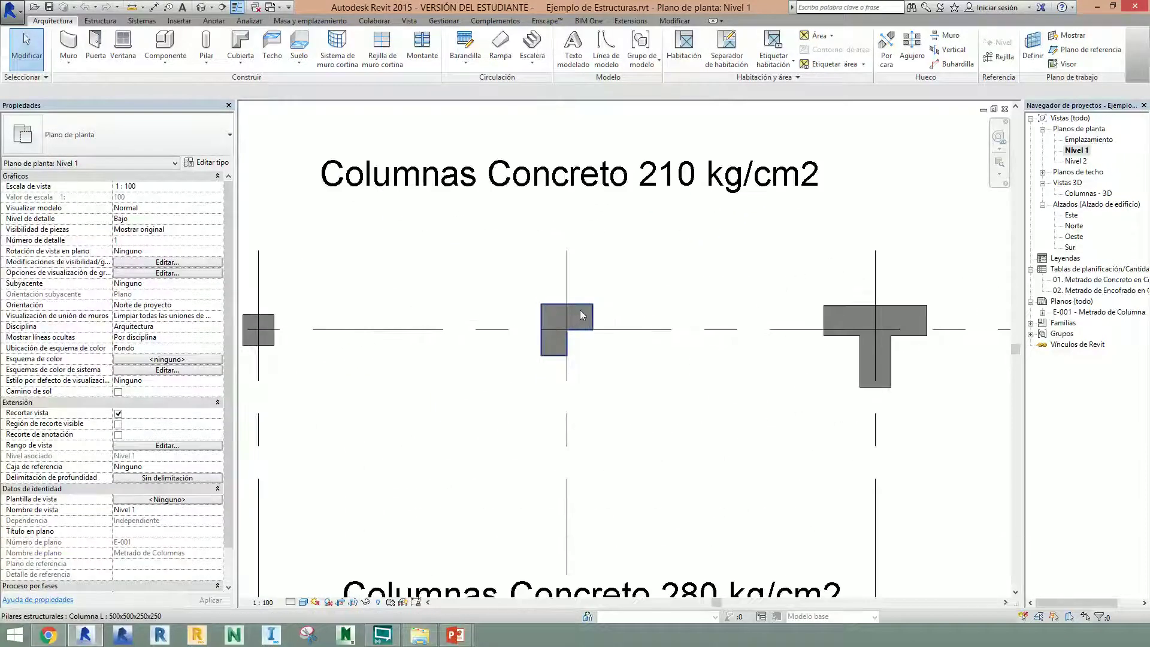
Step: Select the L-shaped column in the 210 kg/cm2 row and view it from above in the Columnas - 3D view
{"action": "left_click", "coordinate": [579, 310]}
{"action": "double_click", "coordinate": [1063, 194]}
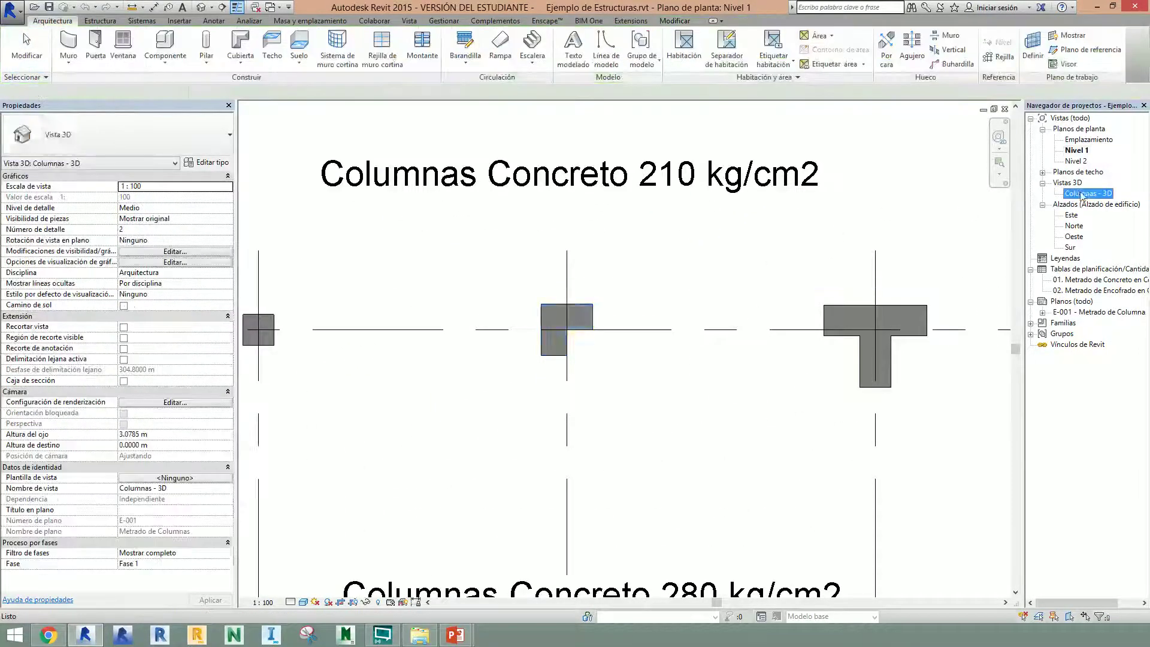
{"action": "middle_click_drag", "start_coordinate": [609, 303], "coordinate": [539, 191], "text": "shift"}
{"action": "key", "text": "Escape"}
{"action": "left_click", "coordinate": [610, 184]}
{"action": "key", "text": "Escape"}
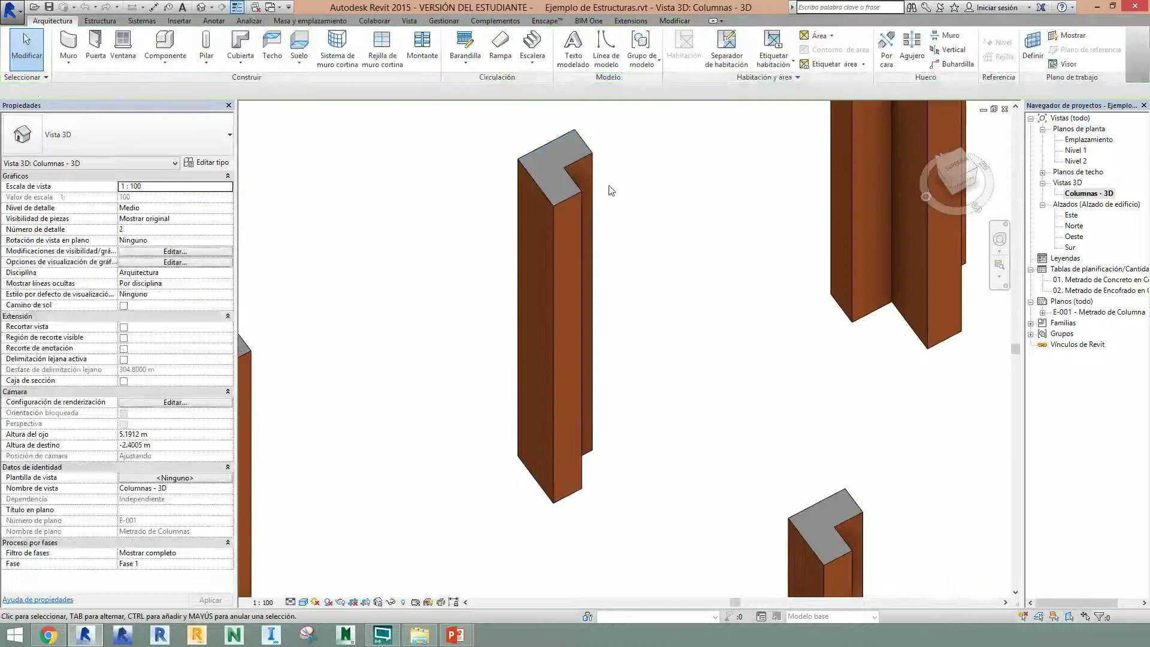
Step: Check the structural material of the L-shaped column in each row and inspect all the columns in 3D
{"action": "left_click", "coordinate": [568, 177]}
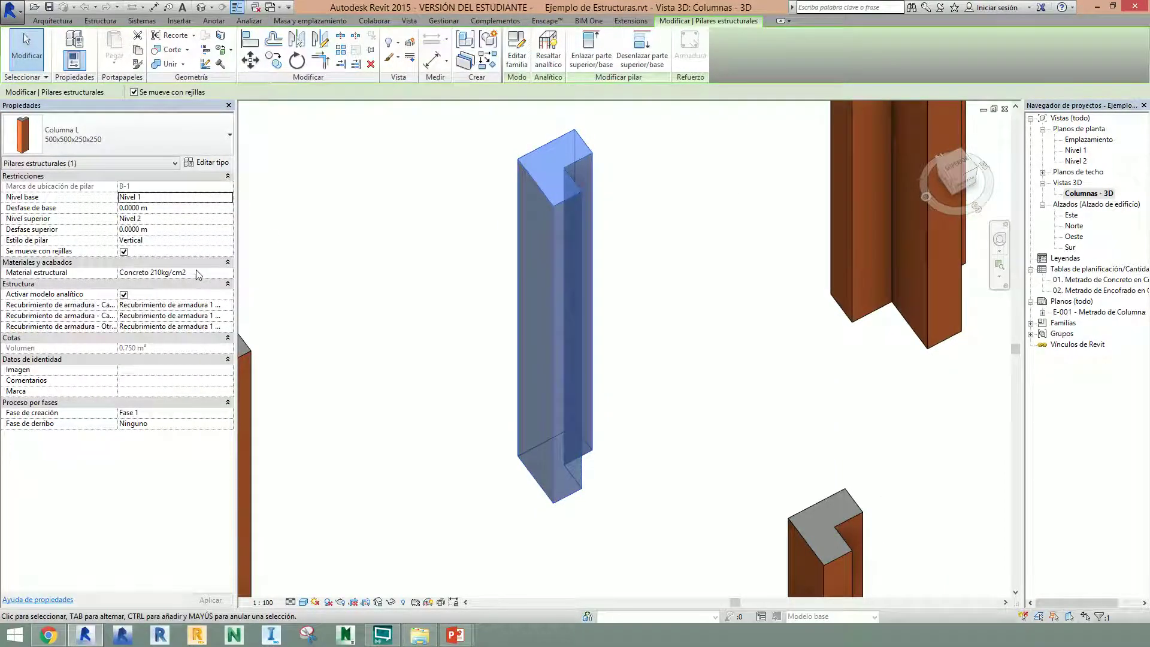
{"action": "left_click", "coordinate": [477, 309]}
{"action": "middle_click_drag", "start_coordinate": [646, 318], "coordinate": [713, 386], "text": "shift"}
{"action": "left_click", "coordinate": [691, 457]}
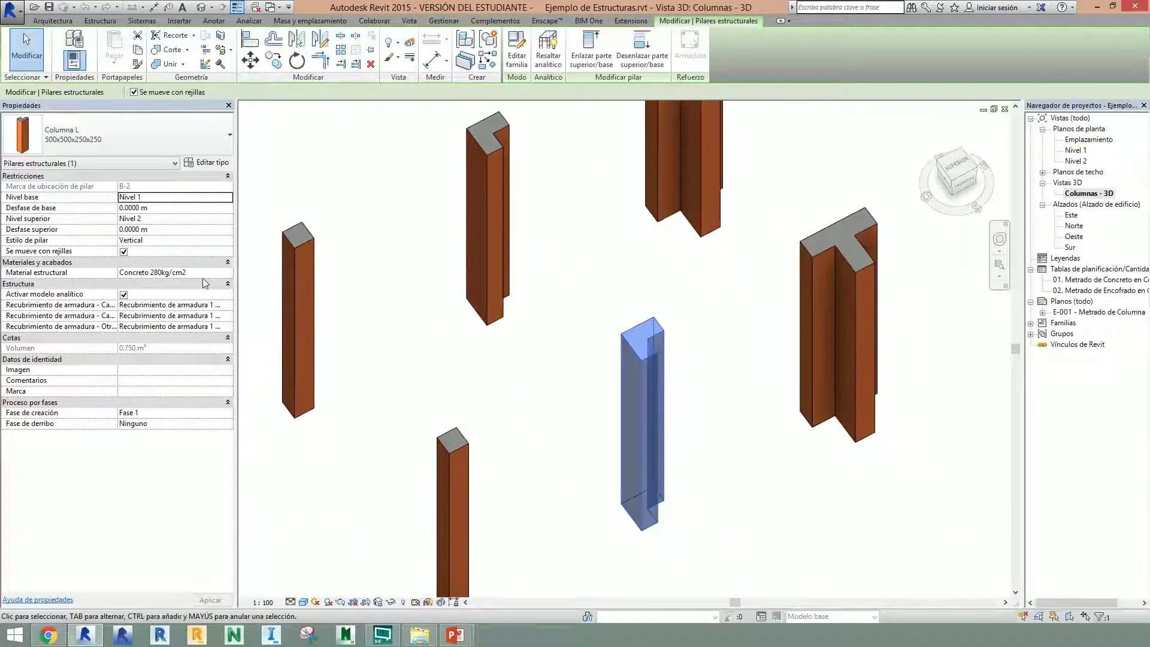
{"action": "scroll", "coordinate": [542, 347], "scroll_direction": "down", "scroll_amount": 2}
{"action": "left_click", "coordinate": [542, 347]}
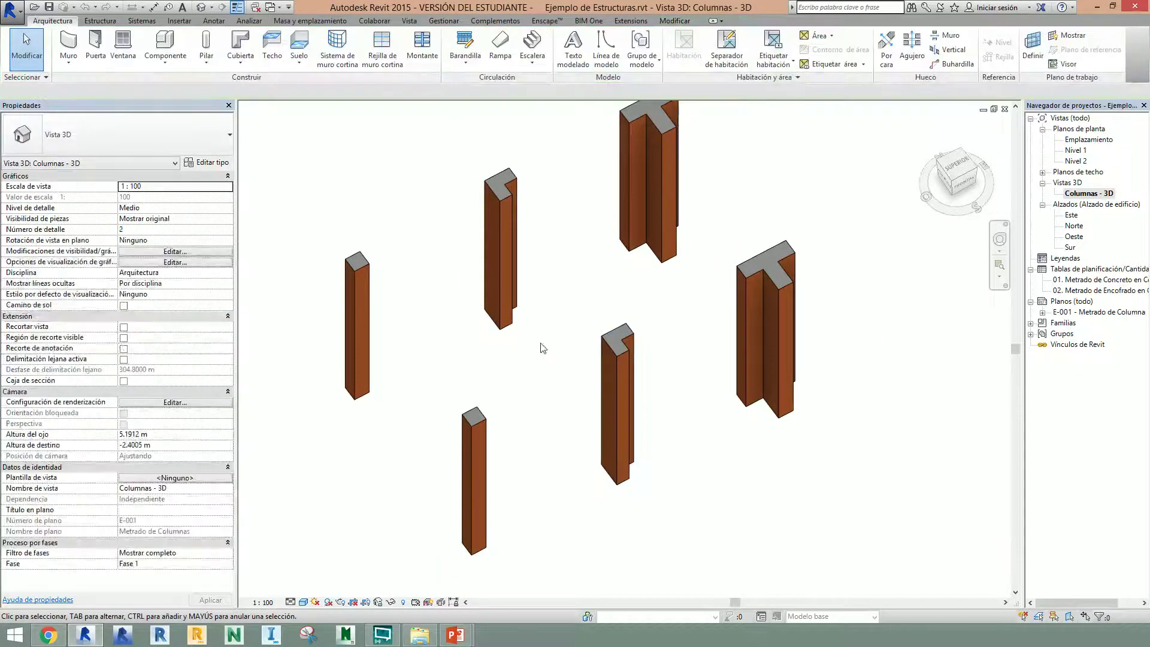
{"action": "middle_click_drag", "start_coordinate": [541, 347], "coordinate": [477, 354], "text": "shift"}
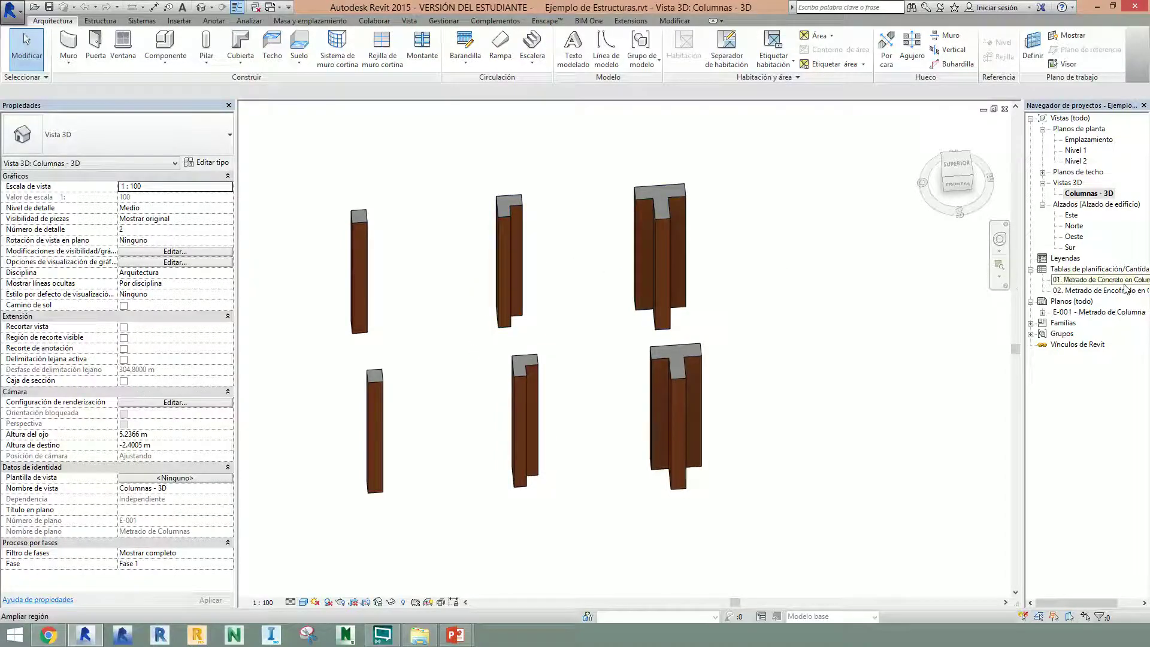
Step: Widen the Material: Volumen column of the 01. Metrado de Concreto en Columnas schedule and open the 02. Metrado de Encofrado en Columnas schedule
{"action": "double_click", "coordinate": [1070, 280]}
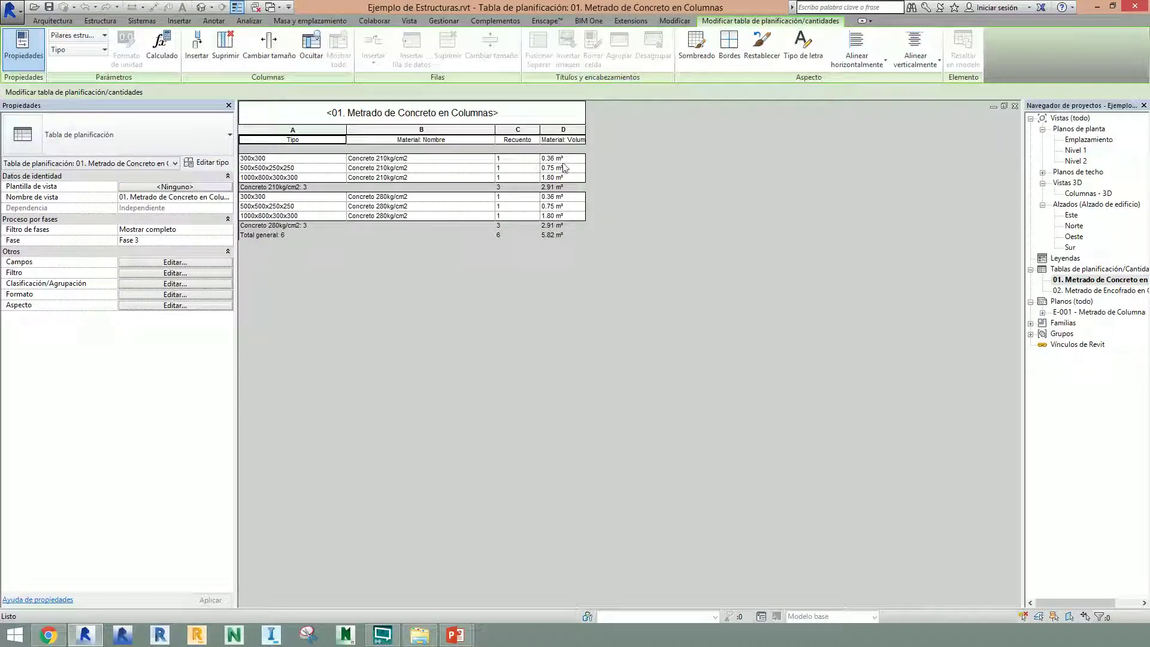
{"action": "left_click_drag", "start_coordinate": [583, 129], "coordinate": [621, 130]}
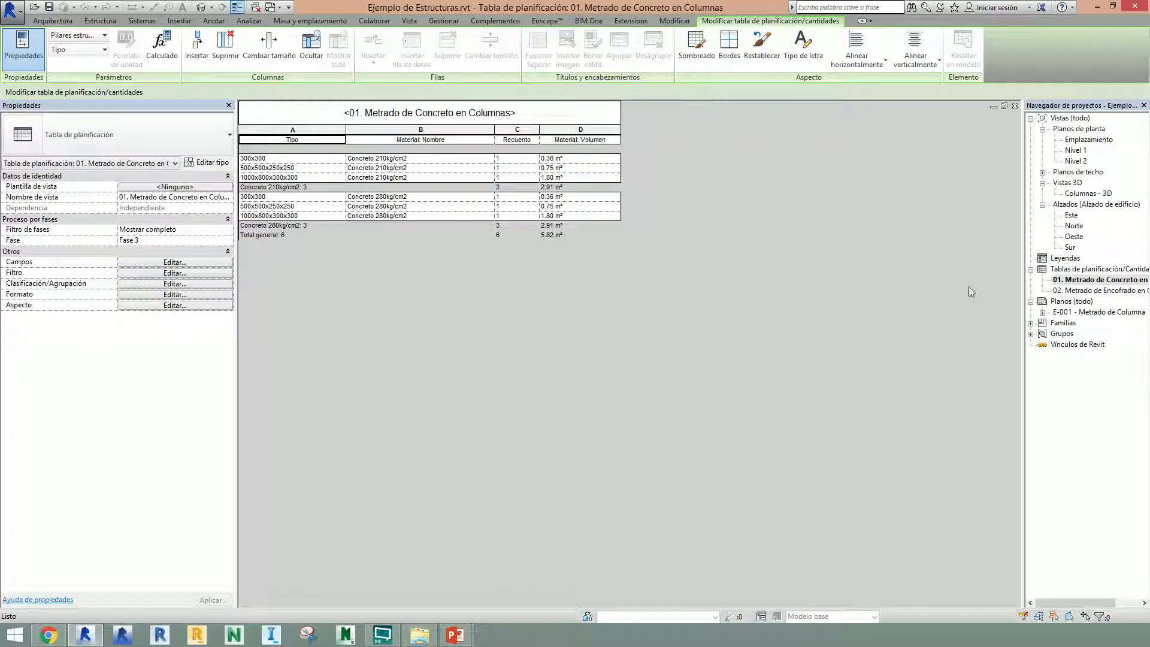
{"action": "double_click", "coordinate": [1084, 291]}
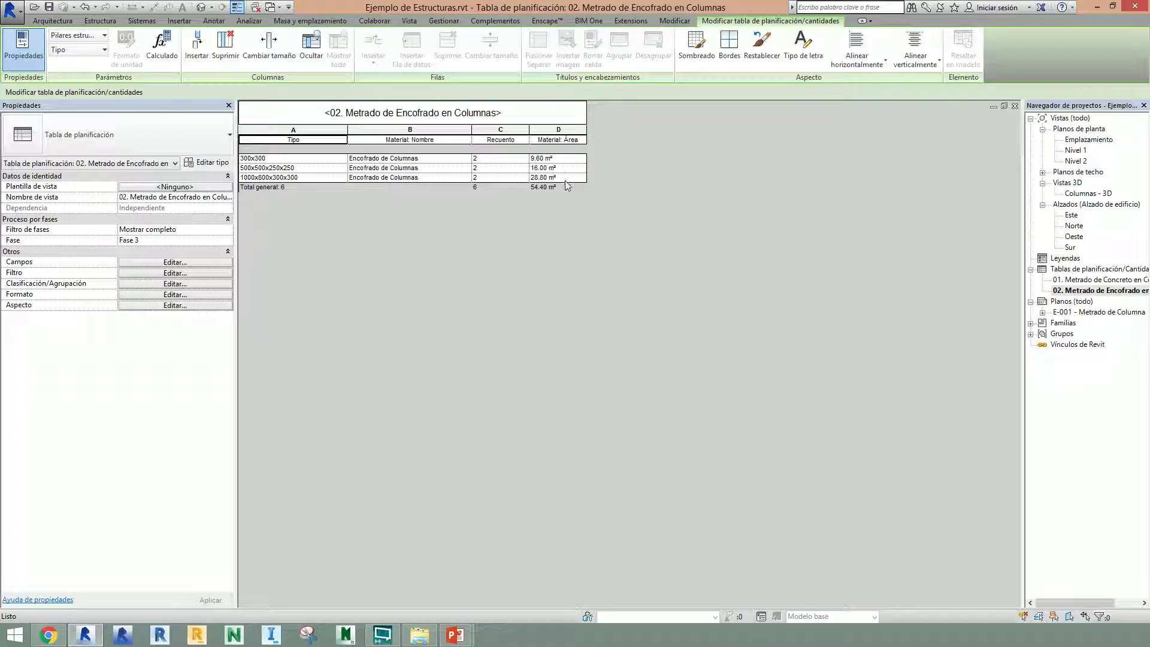
Step: Set the elevation of Nivel 2 to 3.5 m in the Este elevation view
{"action": "double_click", "coordinate": [1069, 216]}
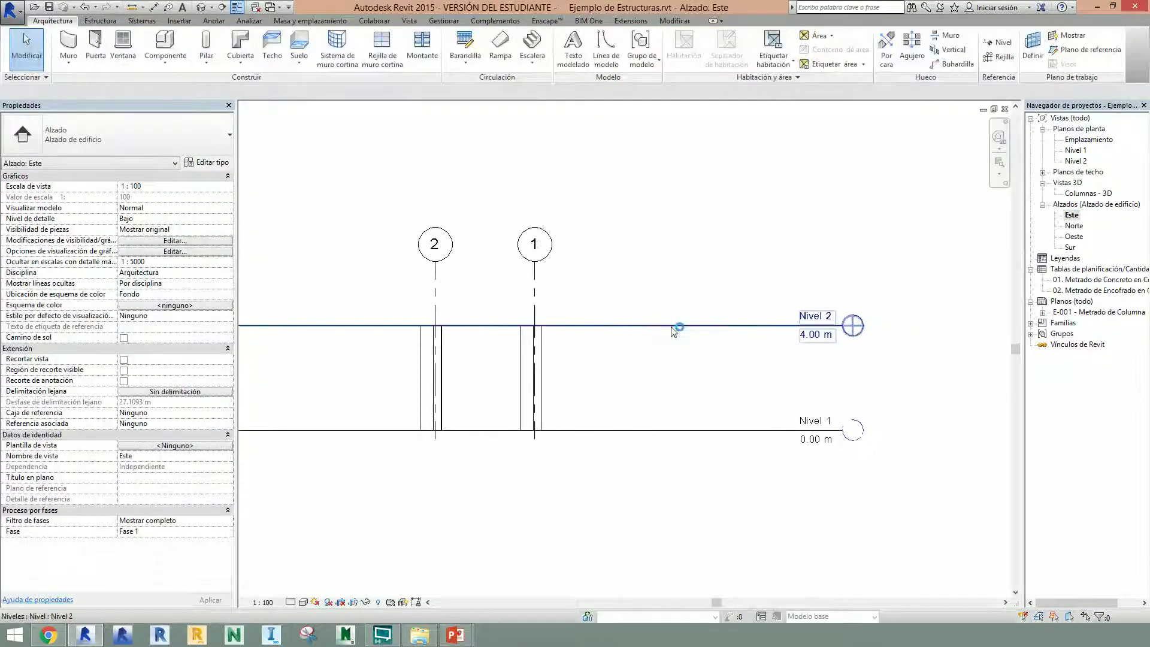
{"action": "scroll", "coordinate": [719, 374], "scroll_direction": "up", "scroll_amount": 2}
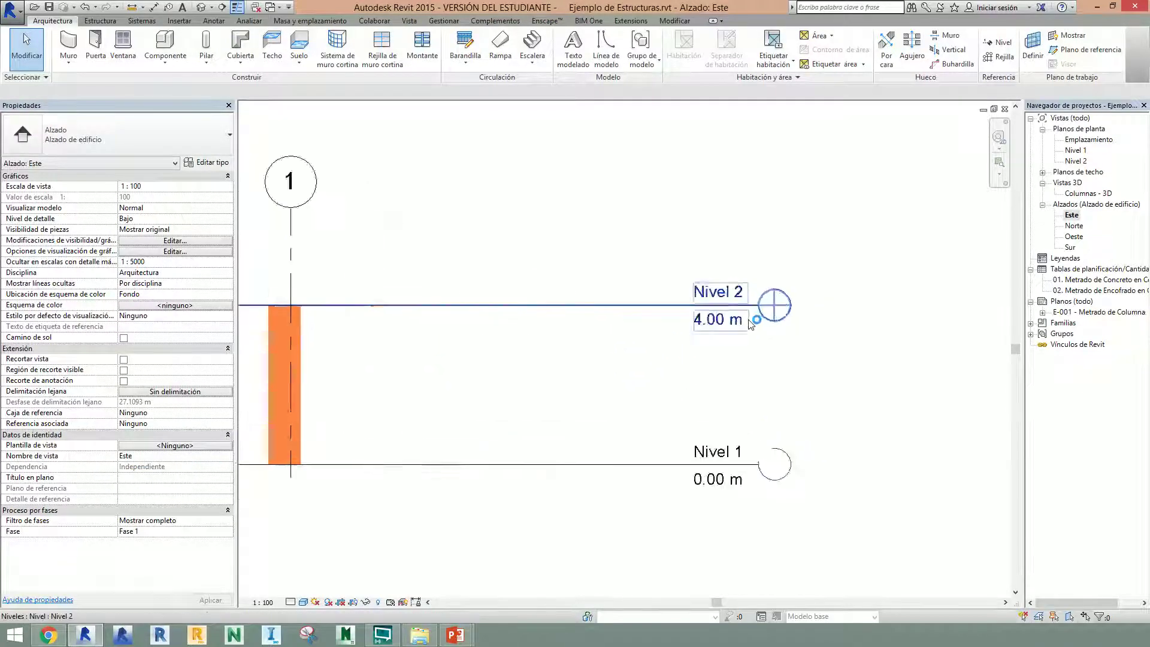
{"action": "scroll", "coordinate": [736, 359], "scroll_direction": "up", "scroll_amount": 2}
{"action": "double_click", "coordinate": [717, 309]}
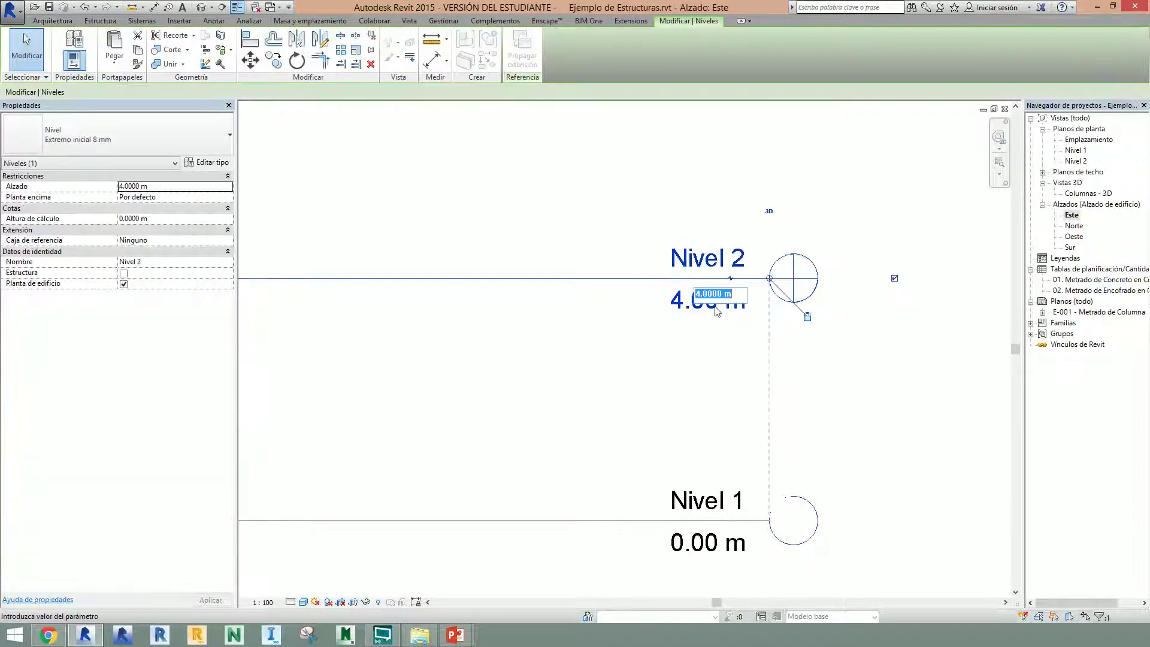
{"action": "type", "text": "3"}
{"action": "key", "text": "BackSpace"}
{"action": "key", "text": "BackSpace"}
{"action": "type", "text": "."}
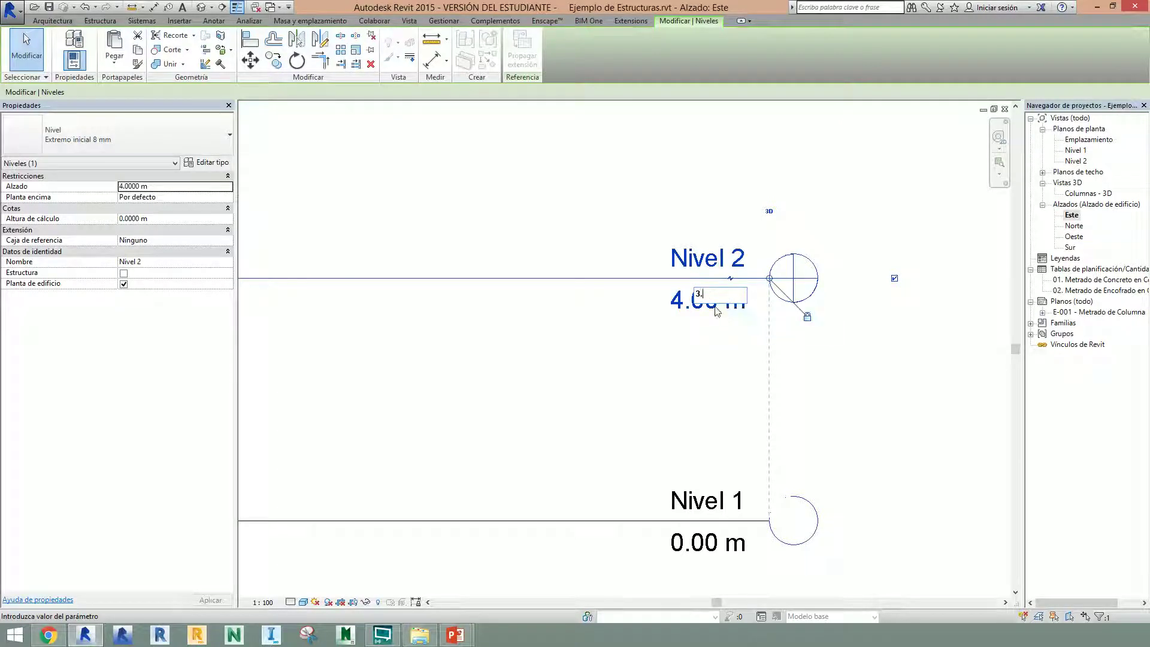
{"action": "type", "text": "5"}
{"action": "key", "text": "Return"}
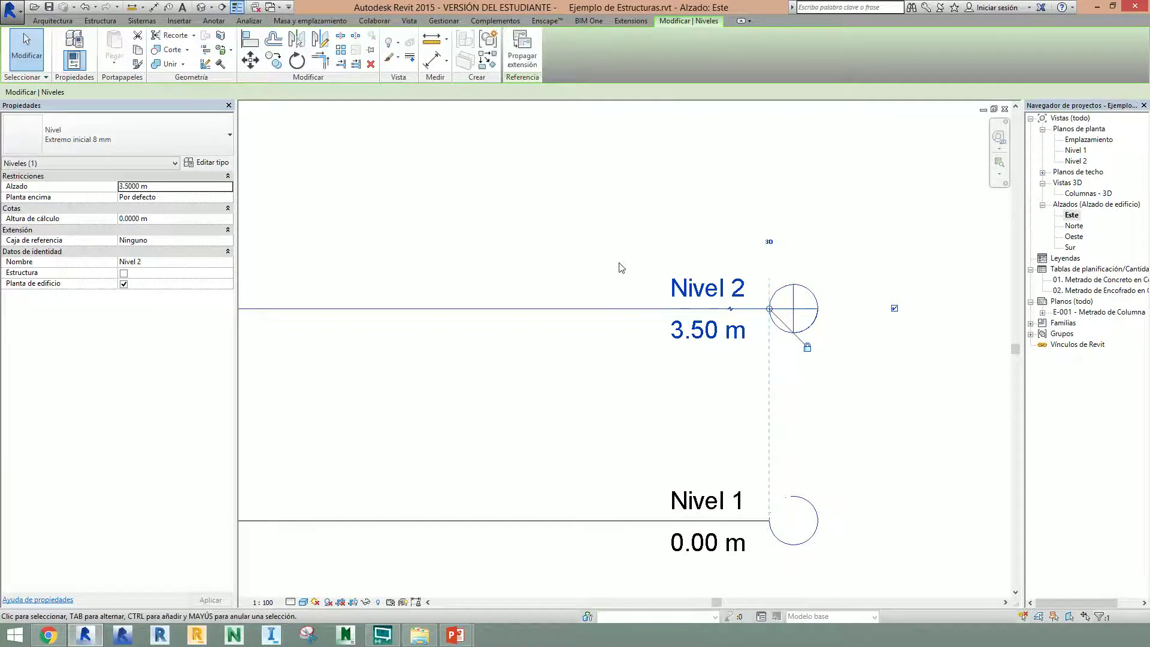
Step: Review the formwork areas and concrete volumes in the 02 and 01 column schedules
{"action": "scroll", "coordinate": [619, 264], "scroll_direction": "down", "scroll_amount": 5}
{"action": "middle_click_drag", "start_coordinate": [508, 323], "coordinate": [512, 387]}
{"action": "double_click", "coordinate": [1091, 290]}
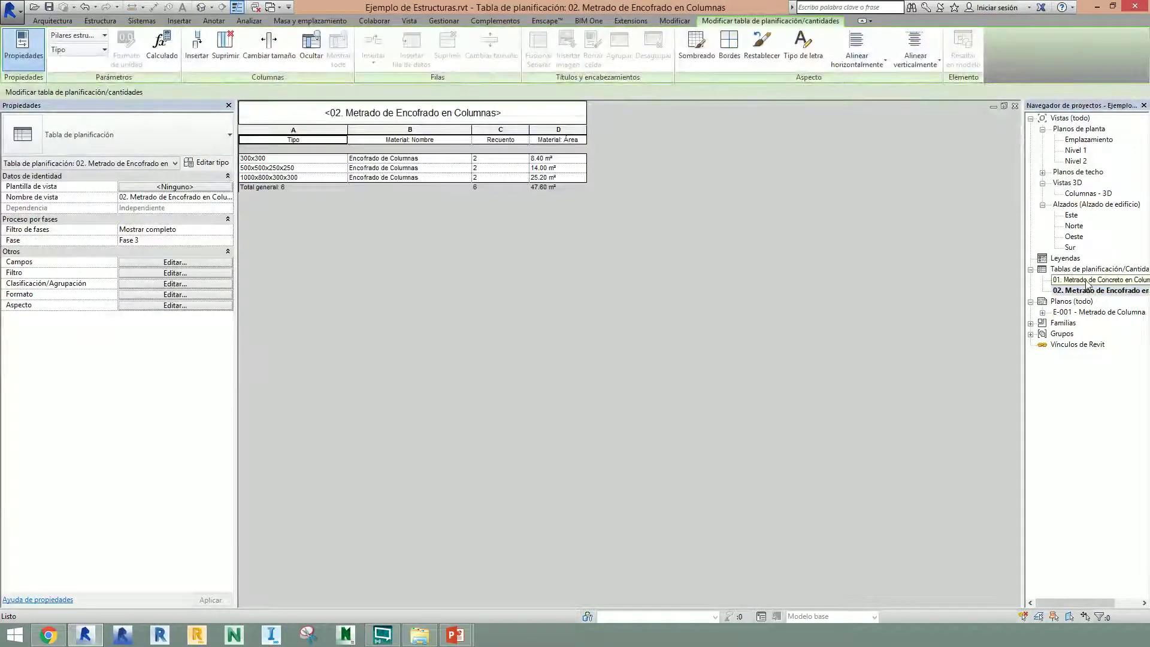
{"action": "double_click", "coordinate": [1087, 281]}
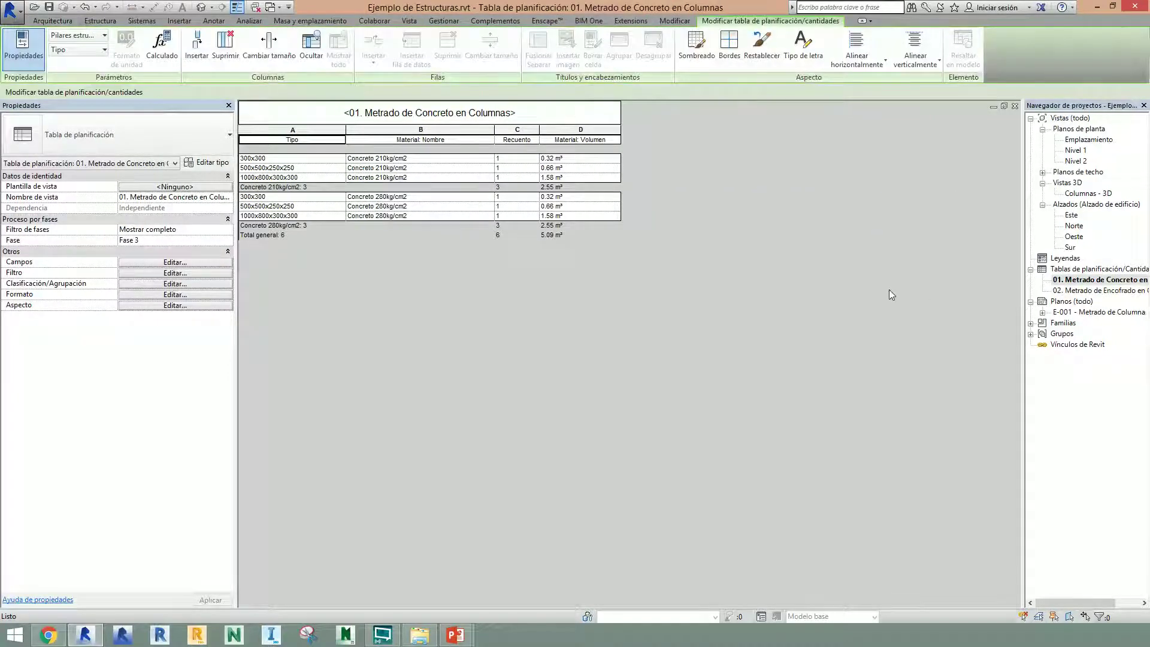
Step: Open sheet E-001 - Metrado de Columnas and reorient the Columnas - 3D view inside its viewport to a lower viewing angle
{"action": "left_click", "coordinate": [1085, 313]}
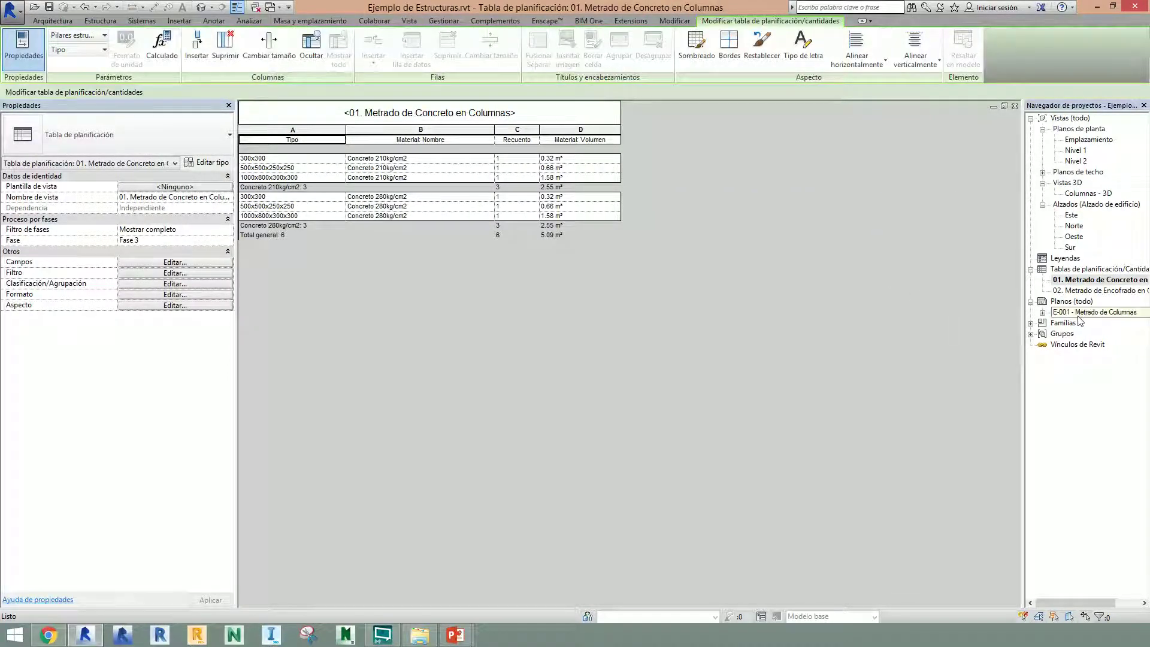
{"action": "double_click", "coordinate": [1084, 316]}
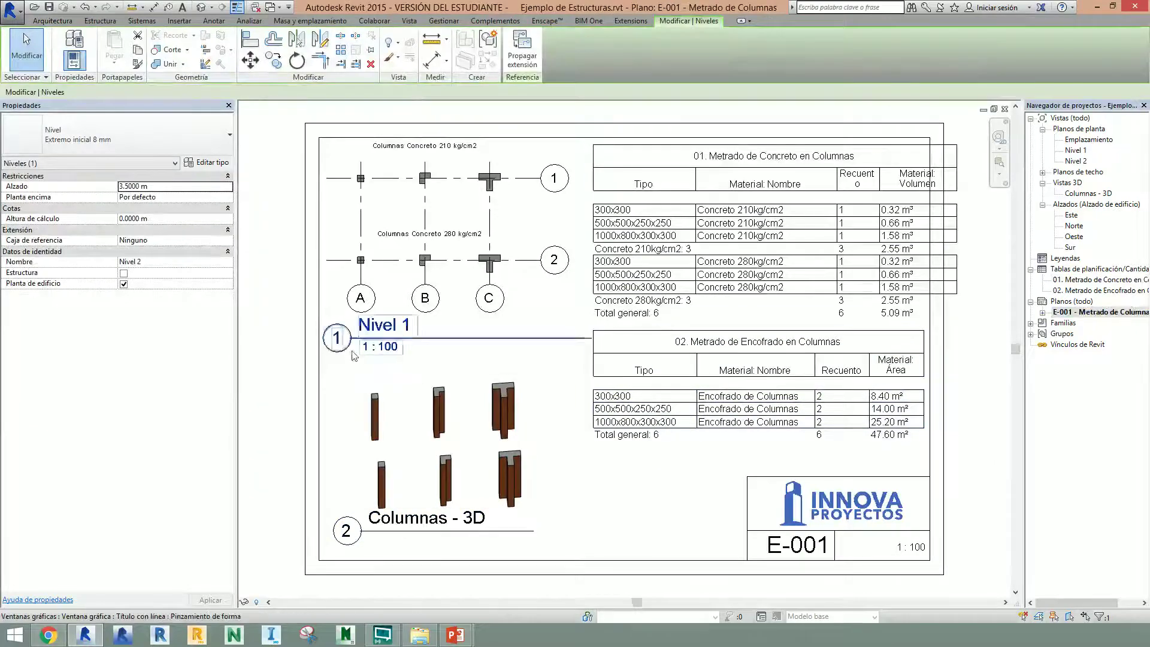
{"action": "left_click", "coordinate": [441, 443]}
{"action": "double_click", "coordinate": [440, 443]}
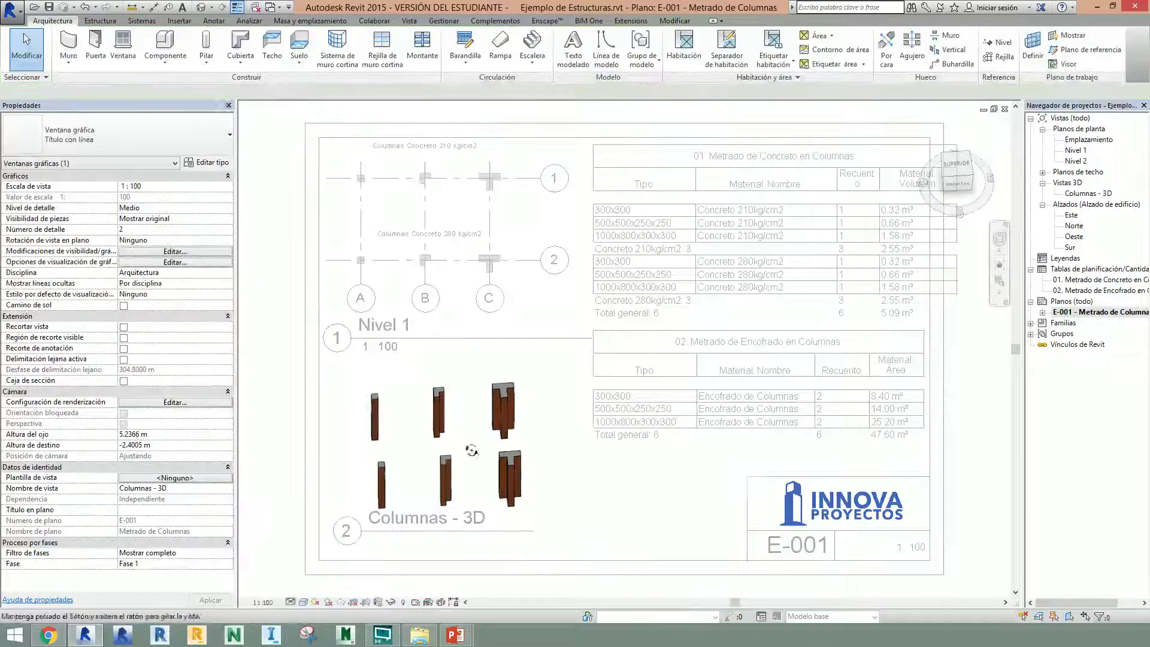
{"action": "middle_click_drag", "start_coordinate": [473, 419], "coordinate": [486, 383], "text": "shift"}
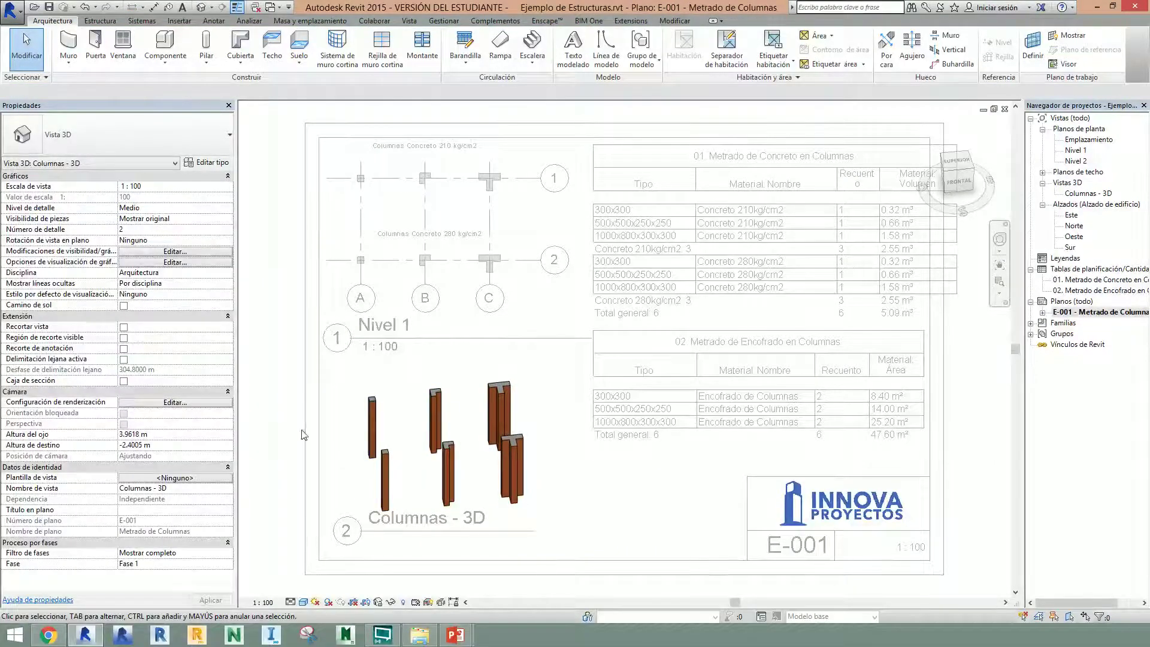
{"action": "double_click", "coordinate": [267, 443]}
{"action": "left_click", "coordinate": [268, 443]}
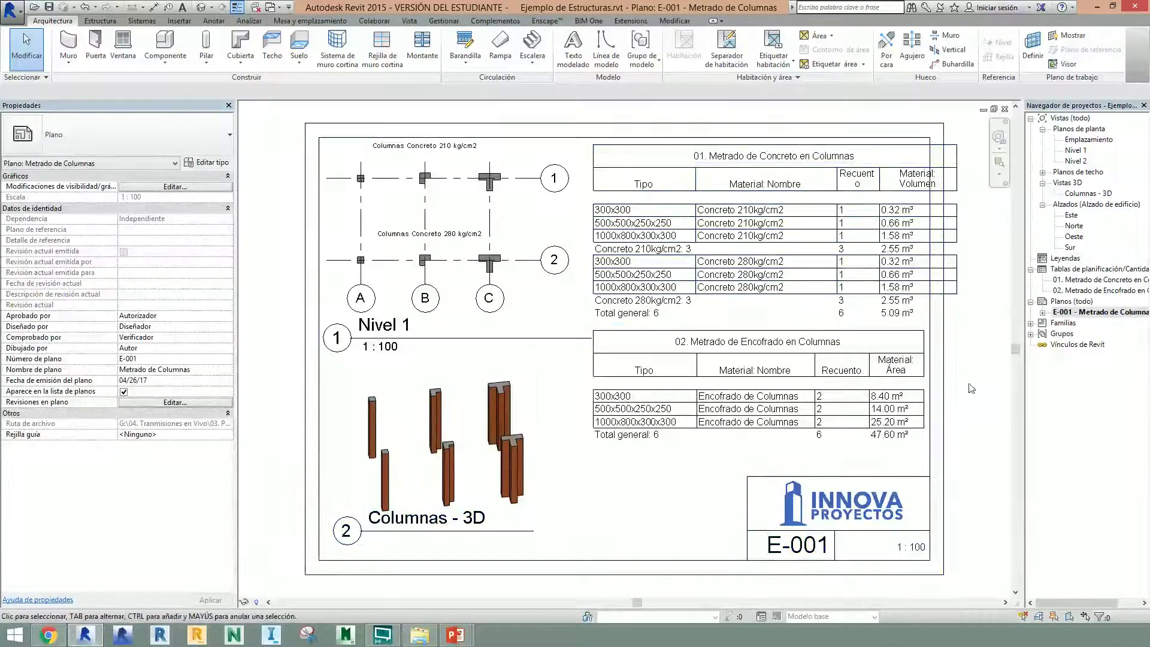
{"action": "middle_click_drag", "start_coordinate": [987, 425], "coordinate": [926, 432]}
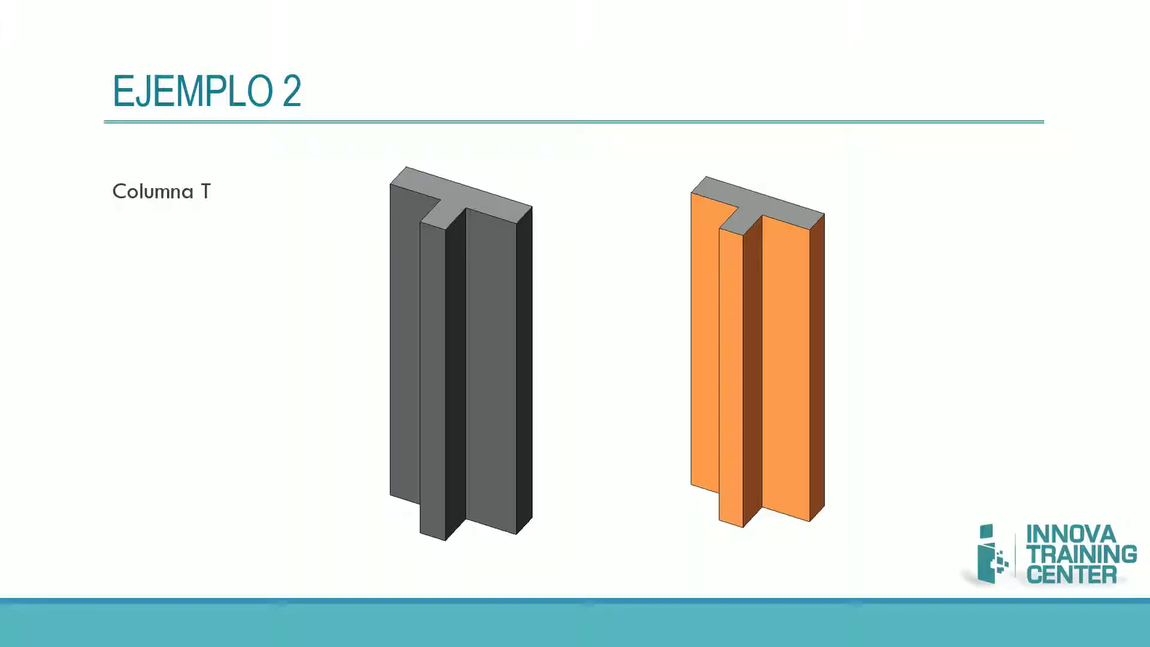
{"action": "key", "text": "Left"}
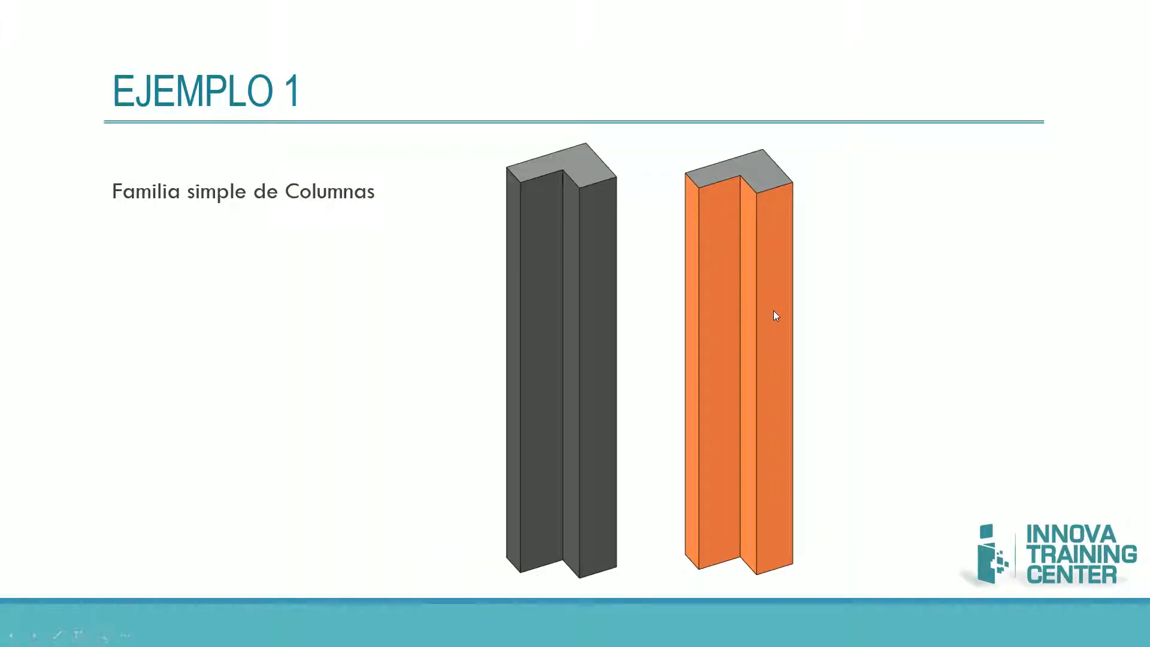
{"action": "key", "text": "Right"}
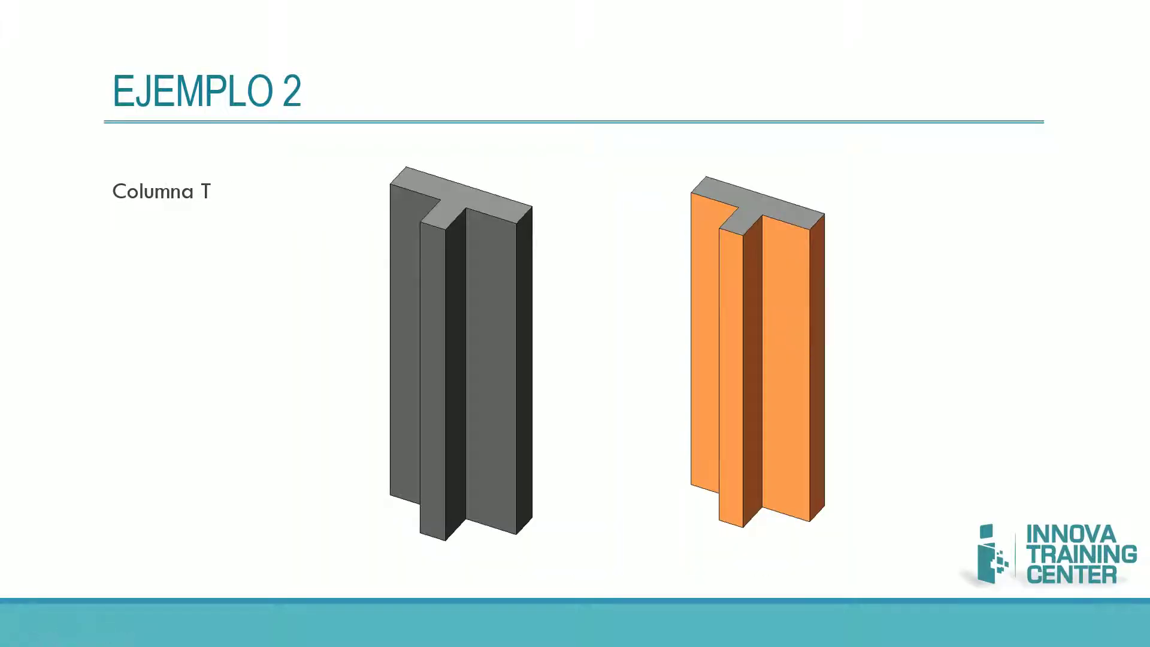